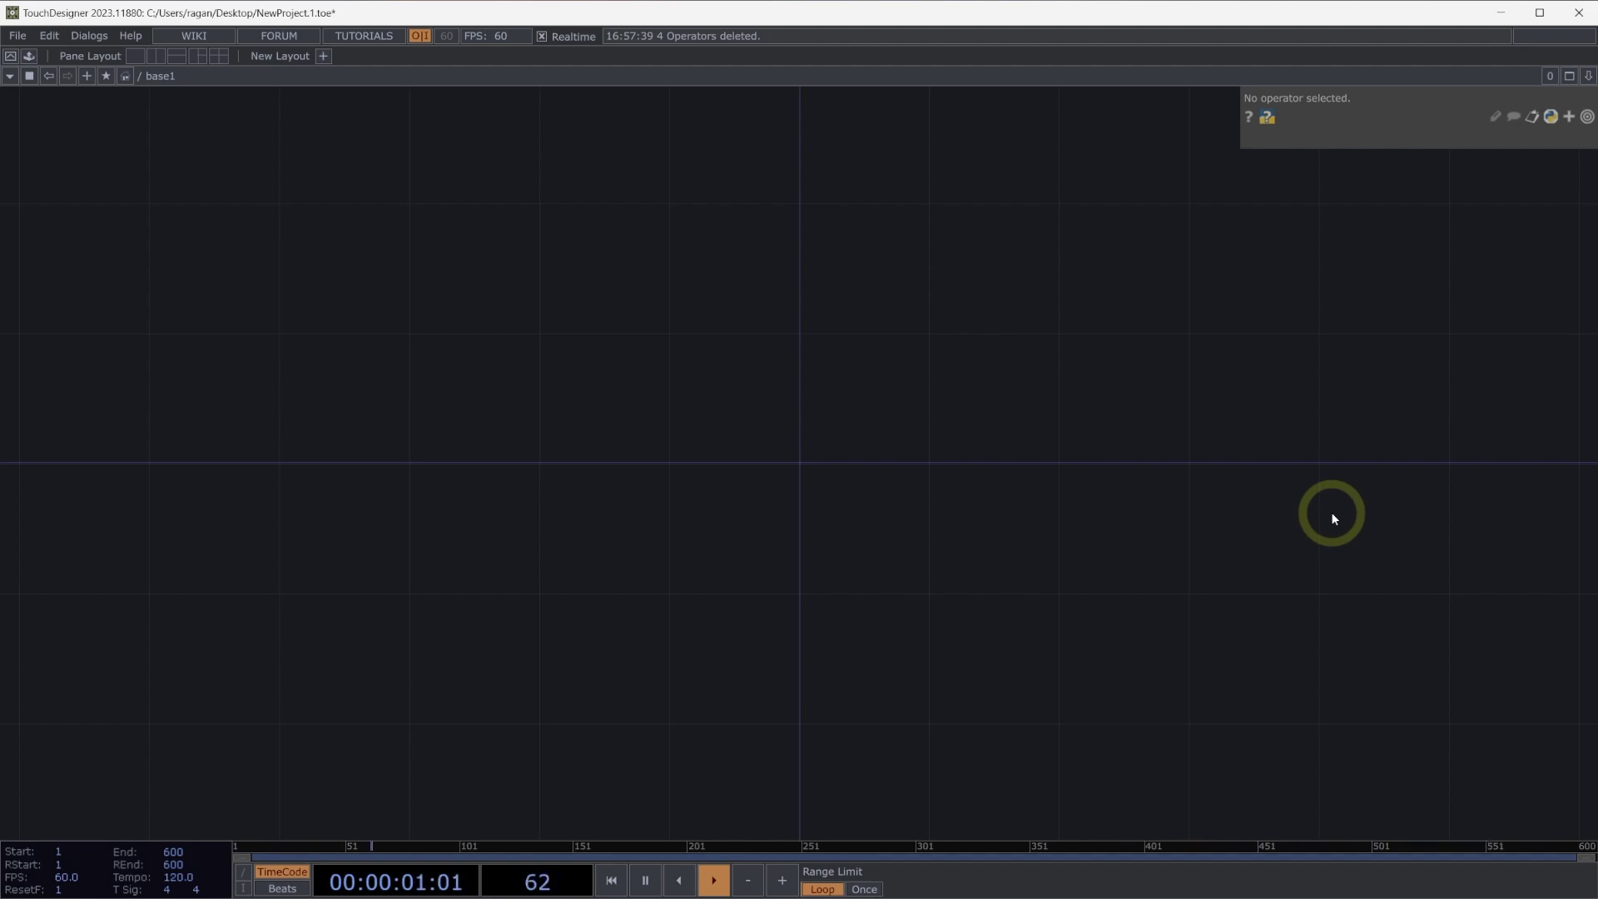
Add a Pattern CHOP to the empty network and position it toward the left of the origin
{"action": "double_click", "coordinate": [564, 416]}
{"action": "type", "text": "poa"}
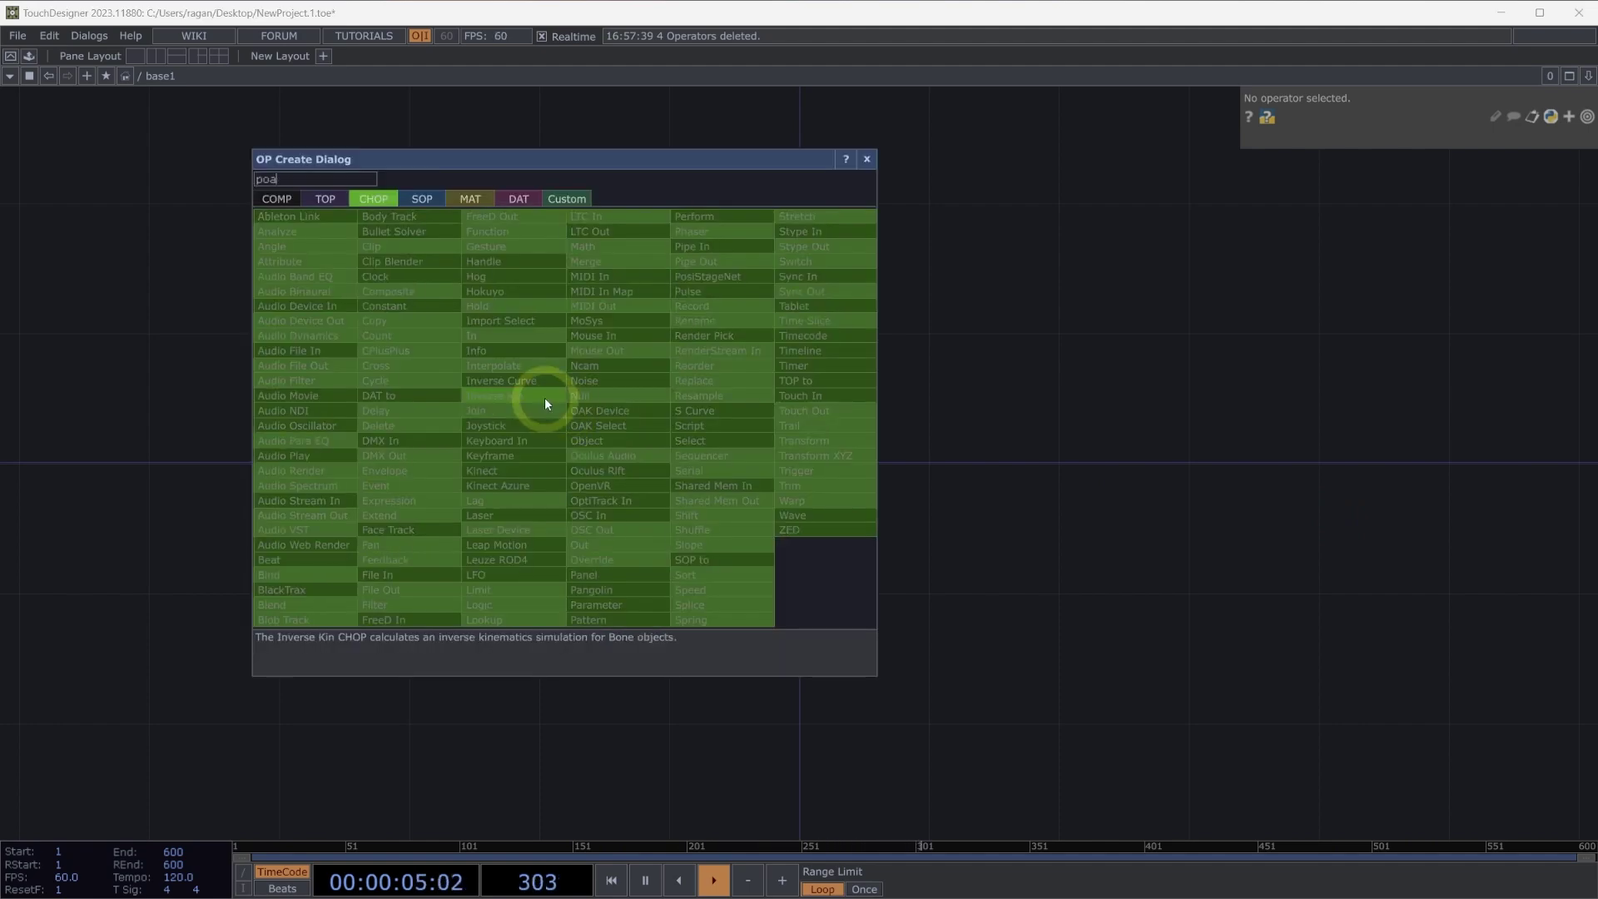
{"action": "left_click", "coordinate": [644, 621]}
{"action": "left_click", "coordinate": [453, 368]}
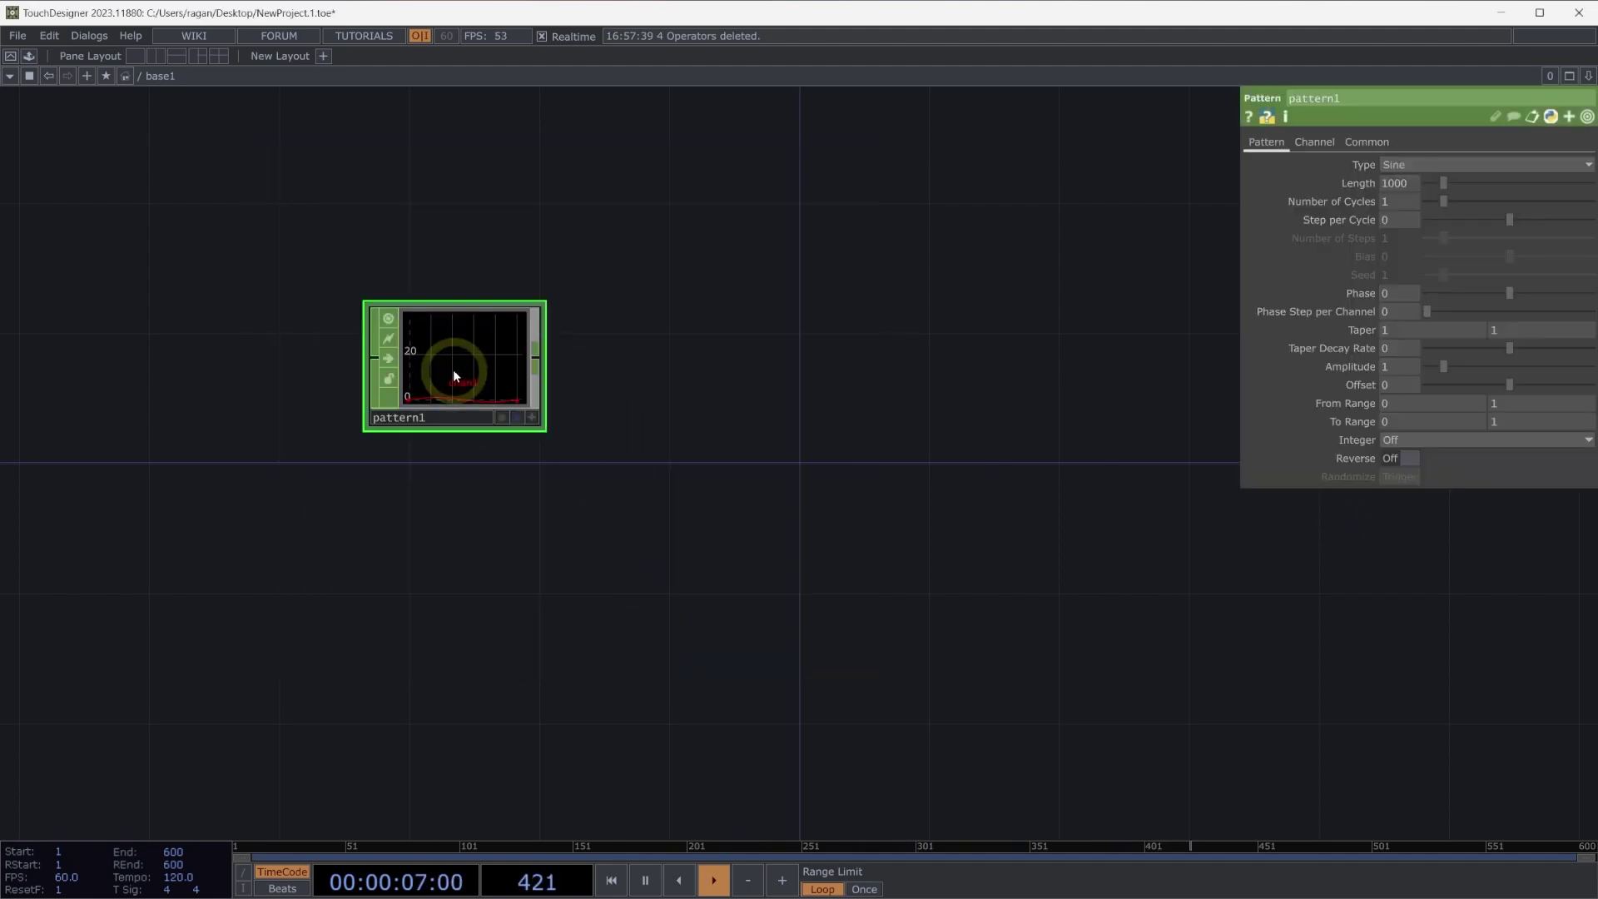
{"action": "left_click_drag", "start_coordinate": [453, 368], "coordinate": [362, 416]}
Set the Pattern CHOP's length to 10 samples and make its viewer active to inspect the wave
{"action": "left_click", "coordinate": [1167, 281]}
{"action": "type", "text": "10"}
{"action": "key", "text": "Return"}
{"action": "left_click", "coordinate": [907, 302]}
{"action": "left_click", "coordinate": [387, 382]}
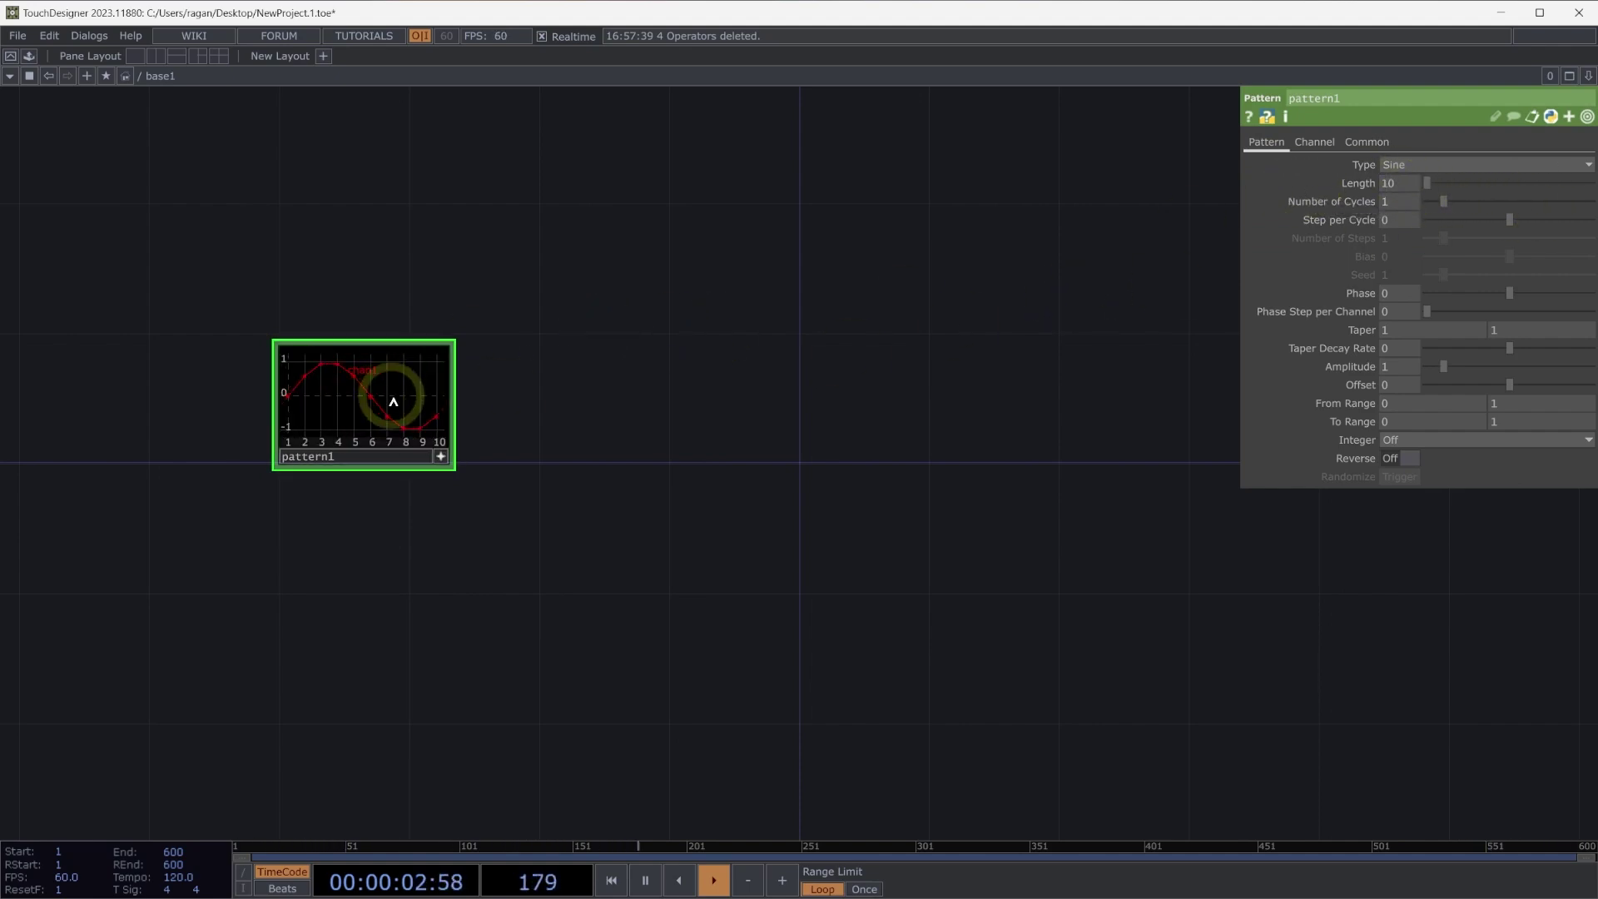
Append a Math CHOP to the pattern's output and set its Integer option to Ceiling
{"action": "right_click", "coordinate": [453, 397]}
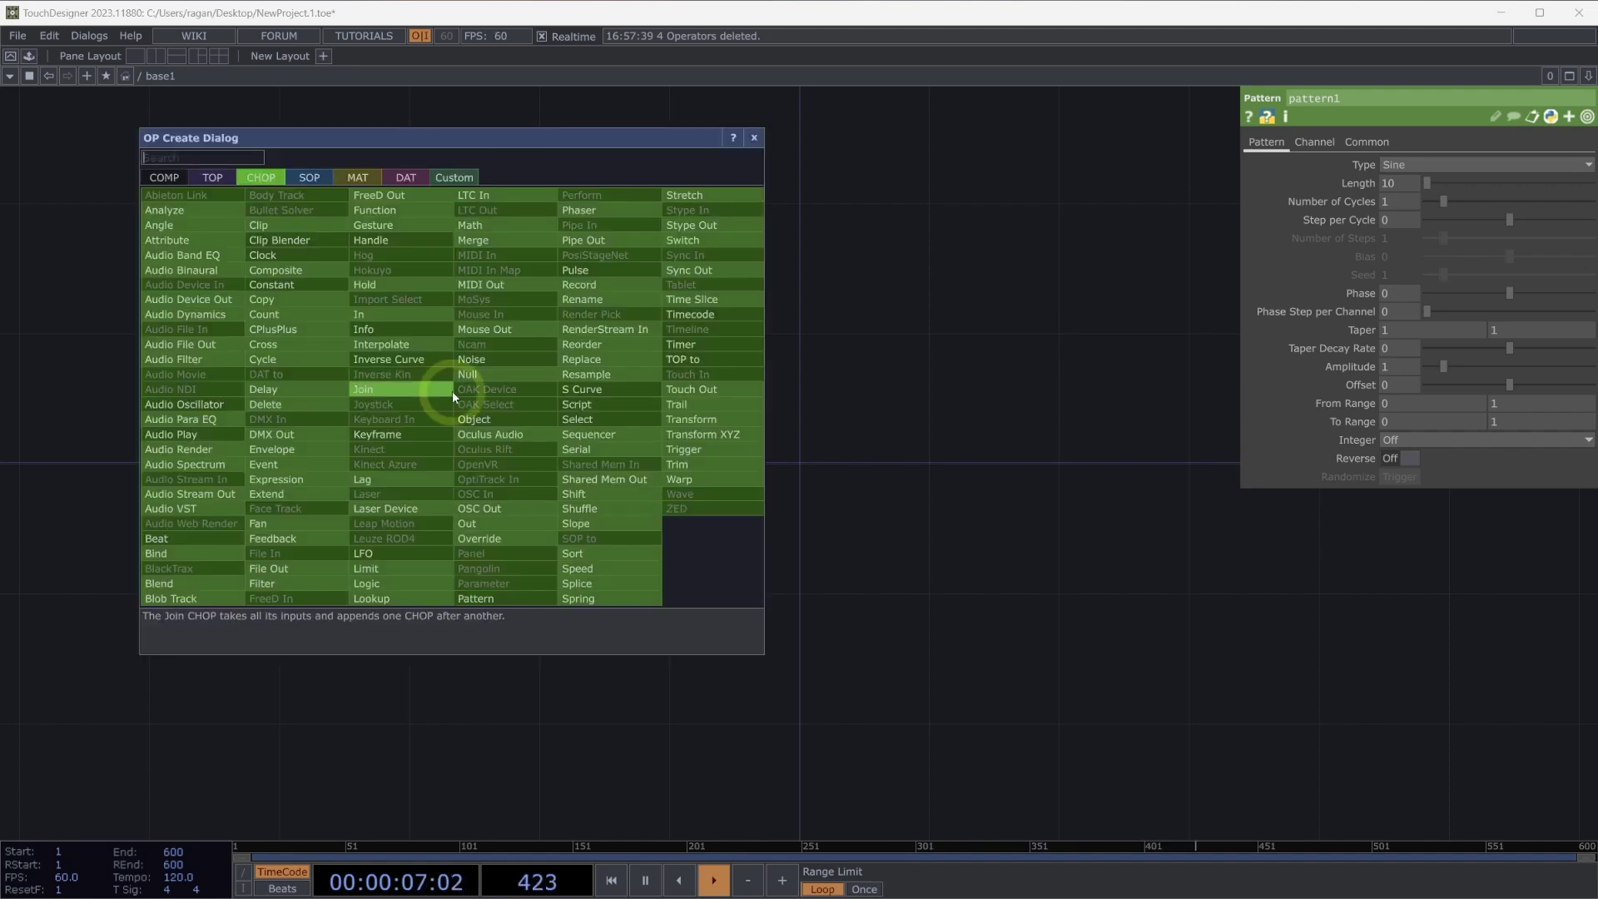
{"action": "type", "text": "math"}
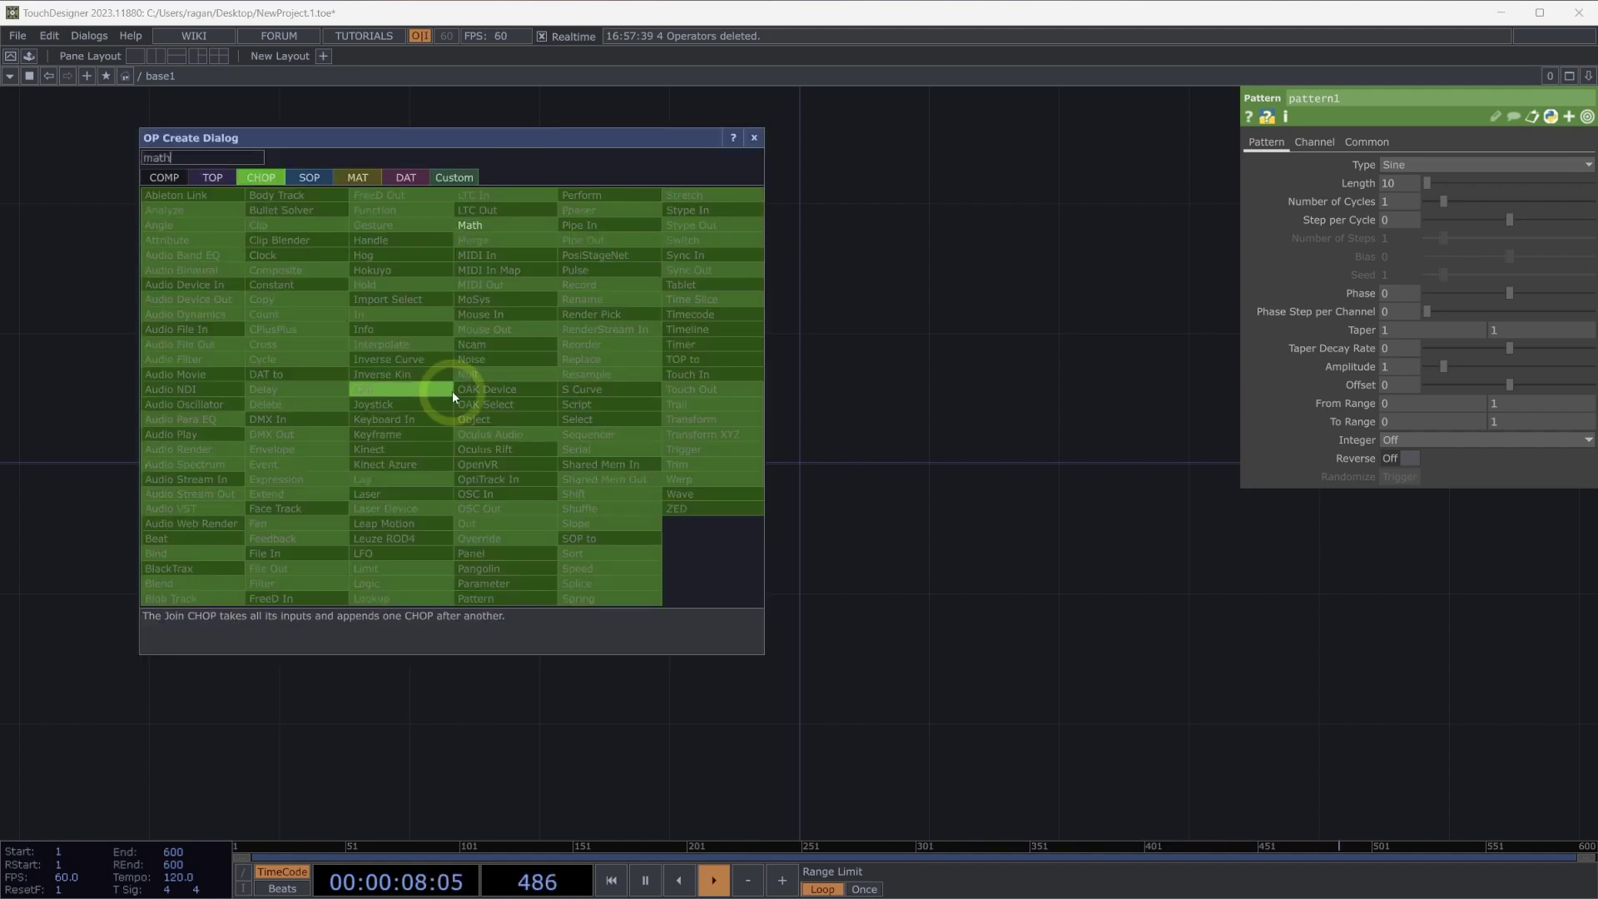
{"action": "left_click", "coordinate": [513, 228]}
{"action": "left_click", "coordinate": [612, 413]}
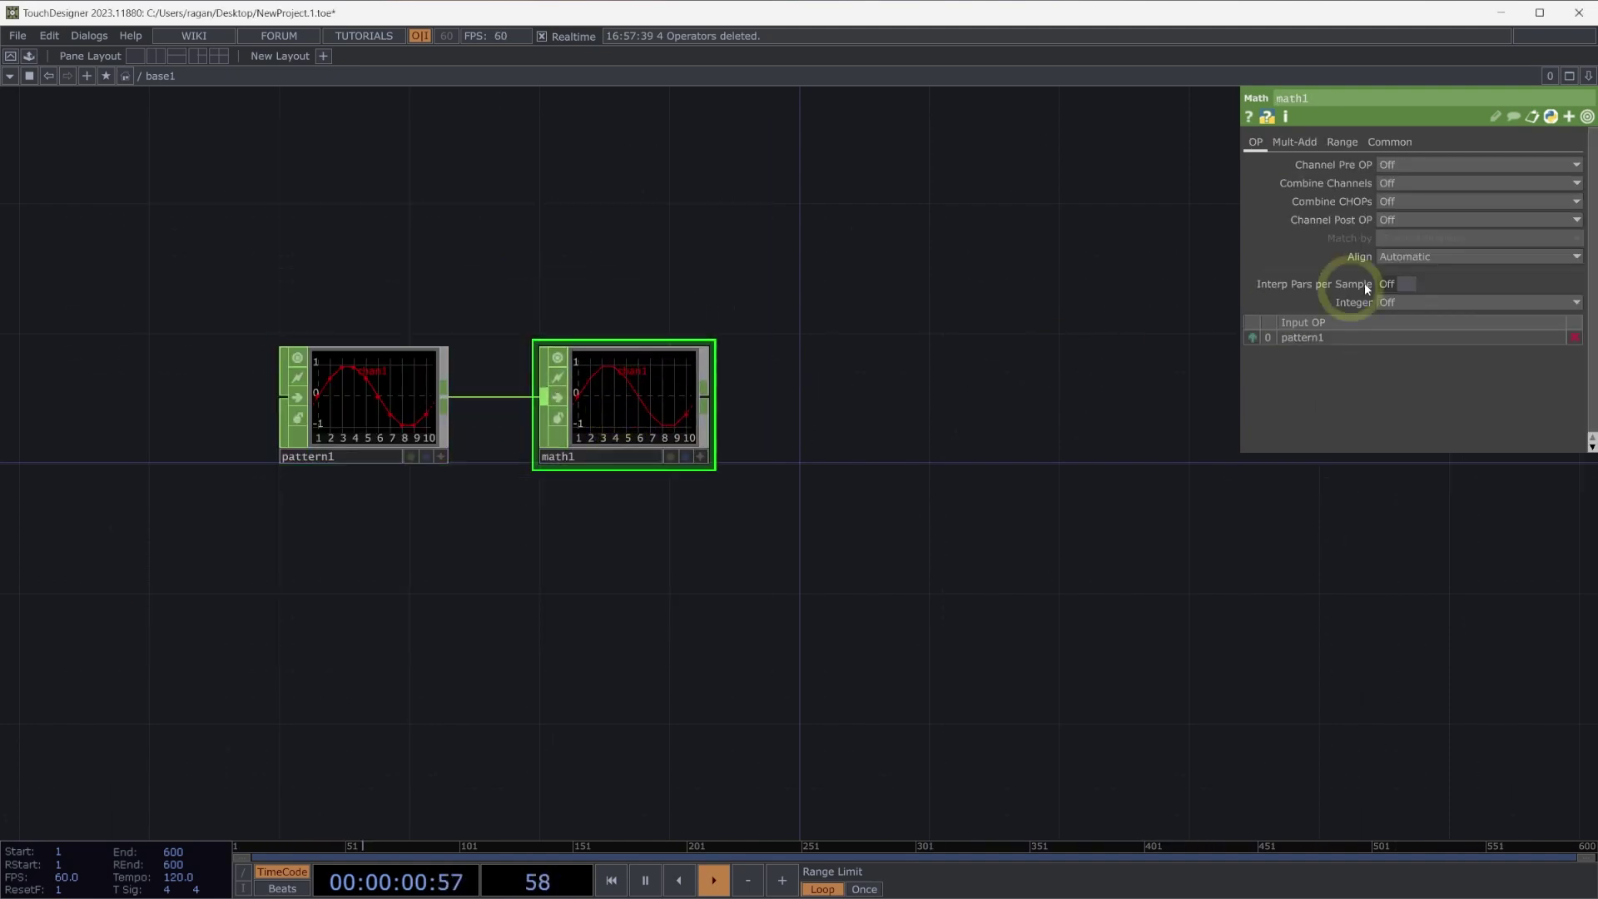
{"action": "left_click", "coordinate": [1420, 302]}
{"action": "left_click", "coordinate": [1402, 333]}
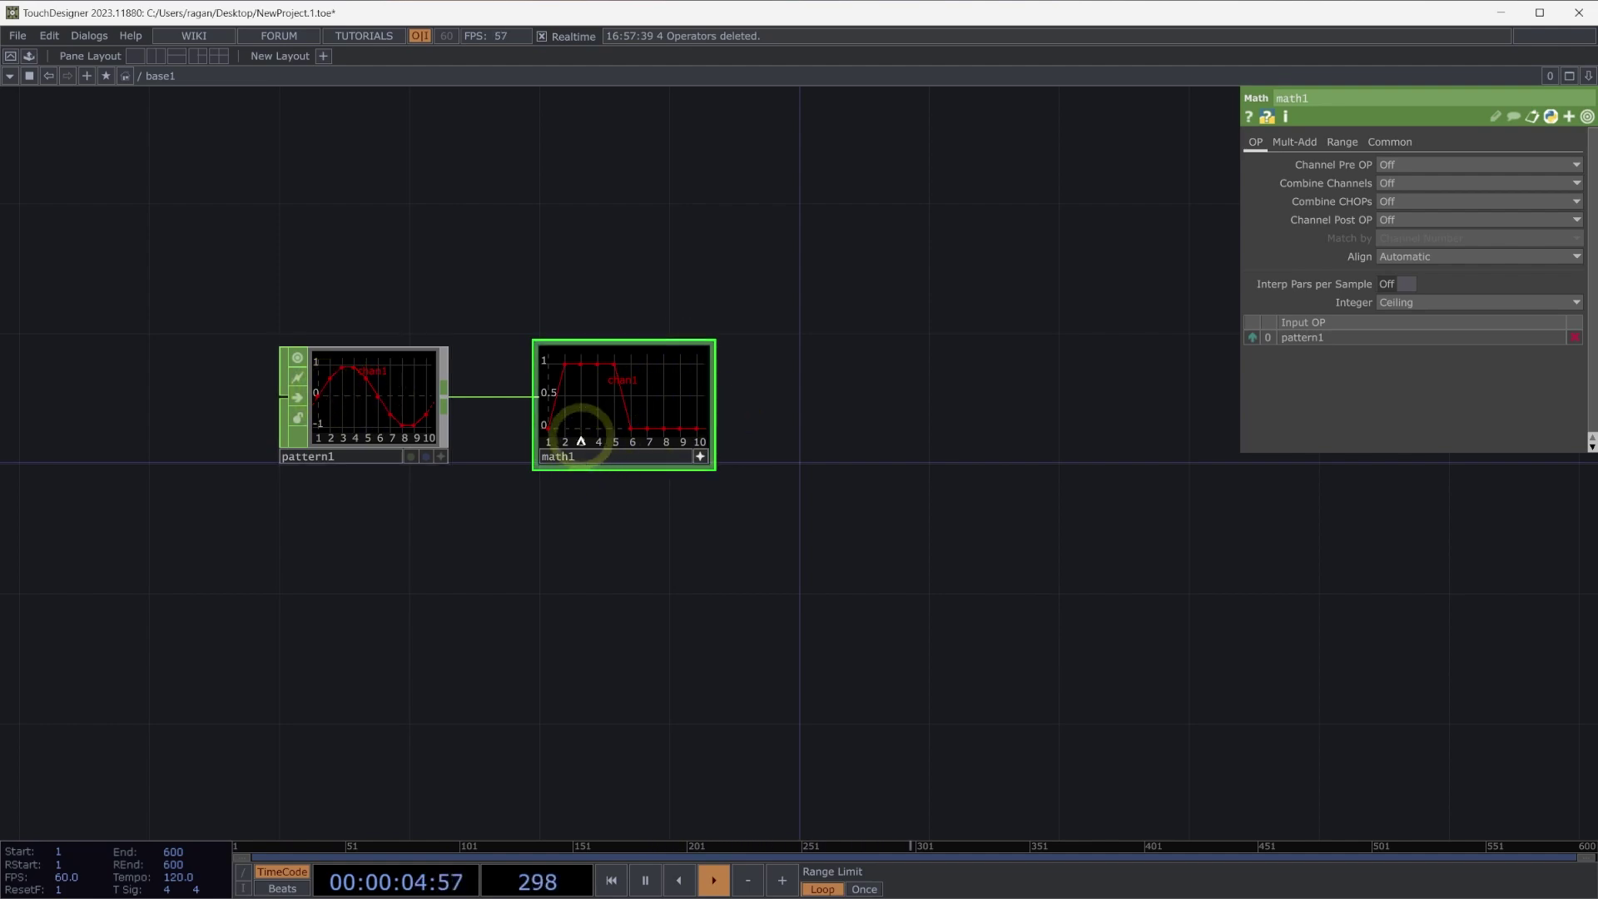
Set the Pattern CHOP's amplitude to 2 and deactivate the Math CHOP's viewer
{"action": "left_click", "coordinate": [403, 419]}
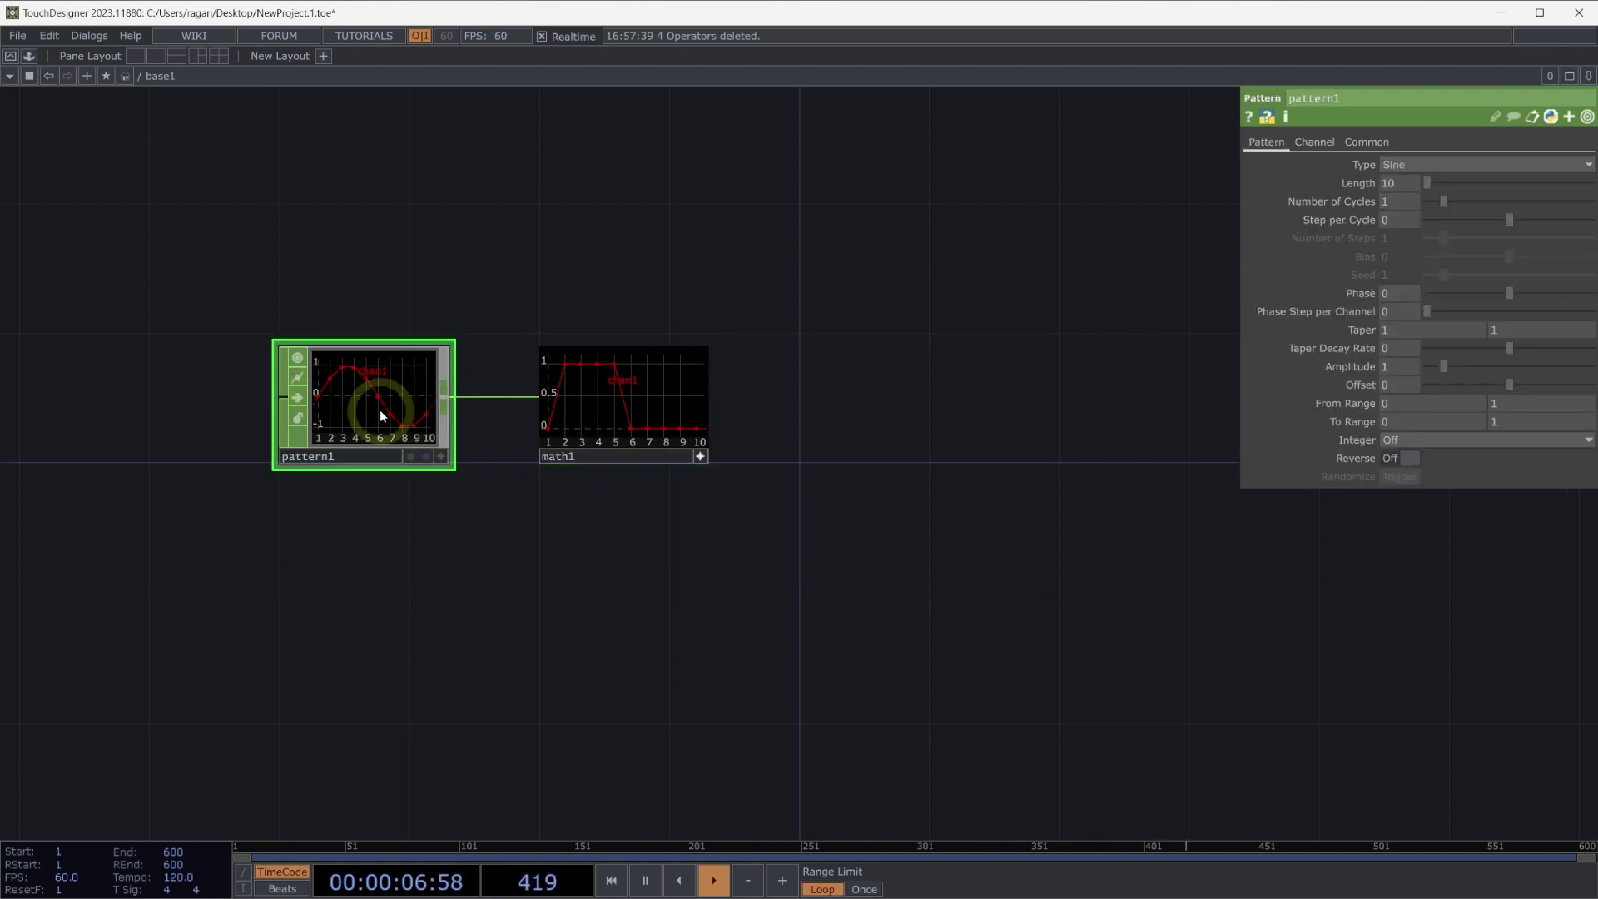
{"action": "left_click", "coordinate": [856, 433]}
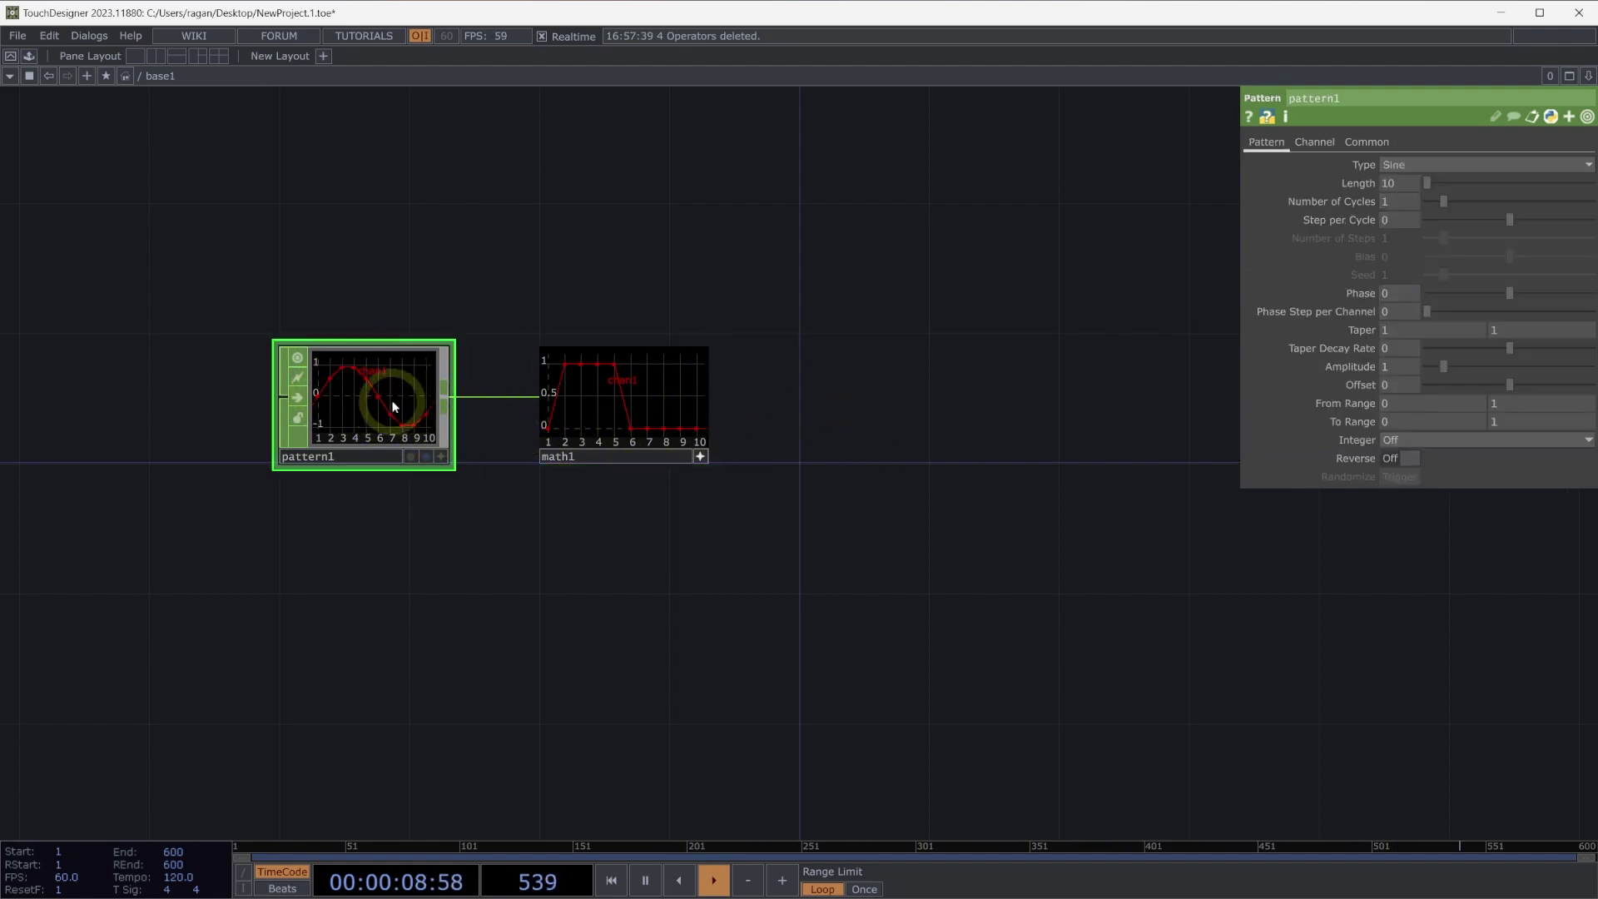
{"action": "left_click", "coordinate": [1404, 367]}
{"action": "key", "text": "Return"}
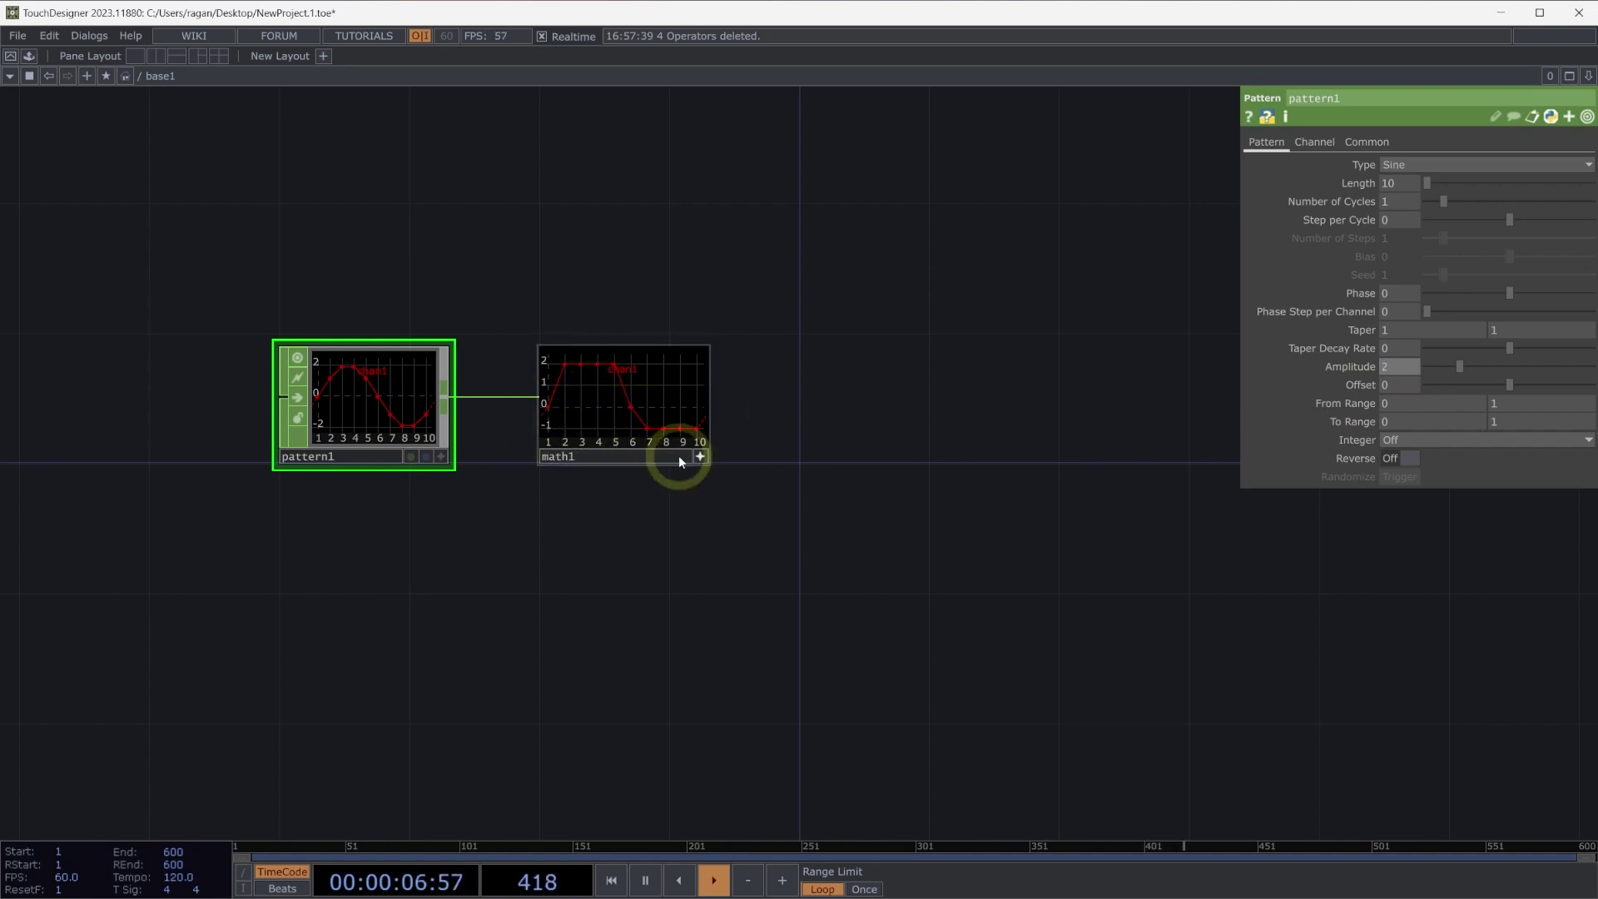
{"action": "left_click", "coordinate": [701, 456]}
Append a Limit CHOP of type Clamp to the Math CHOP with a minimum of 0 and a maximum of 1
{"action": "right_click", "coordinate": [710, 398]}
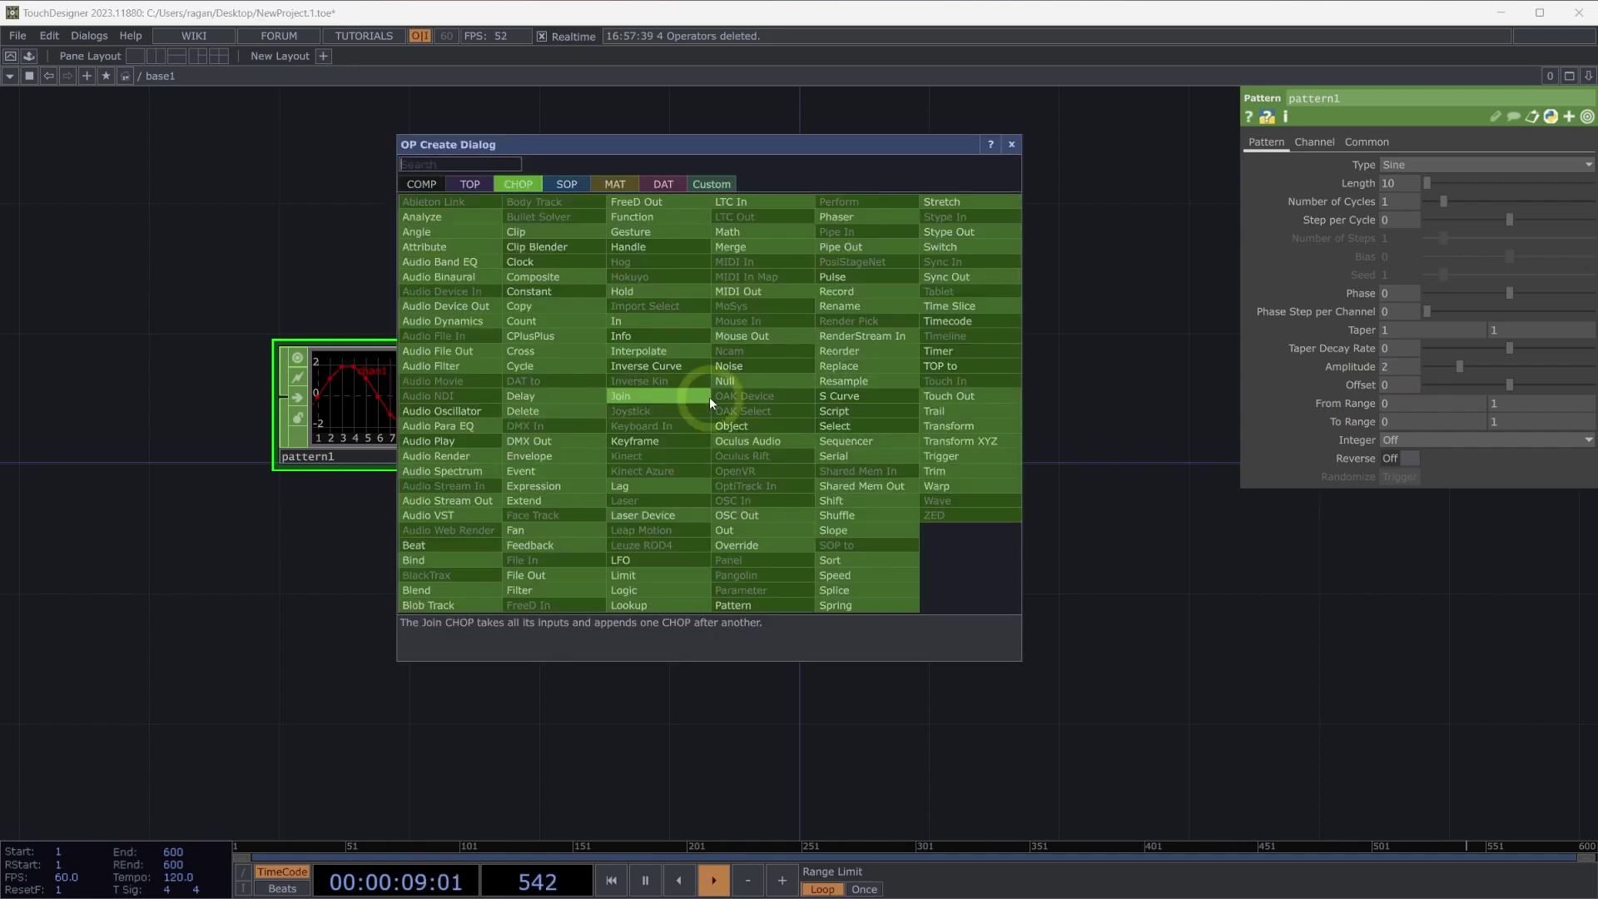
{"action": "type", "text": "lim"}
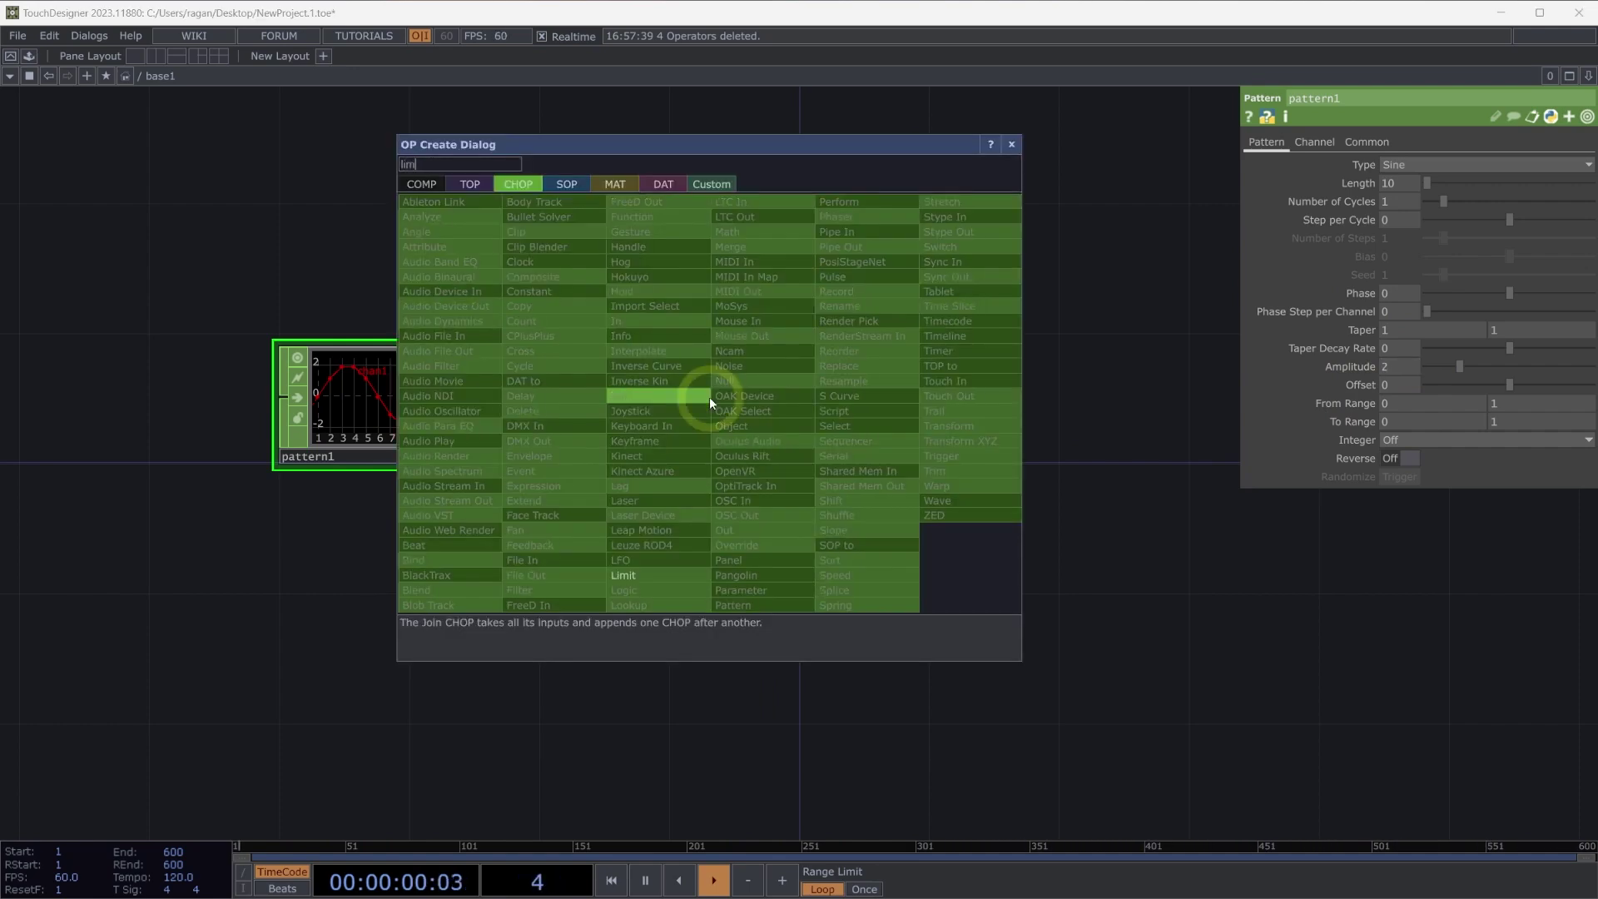
{"action": "left_click", "coordinate": [633, 575]}
{"action": "left_click", "coordinate": [920, 377]}
{"action": "left_click", "coordinate": [1344, 243]}
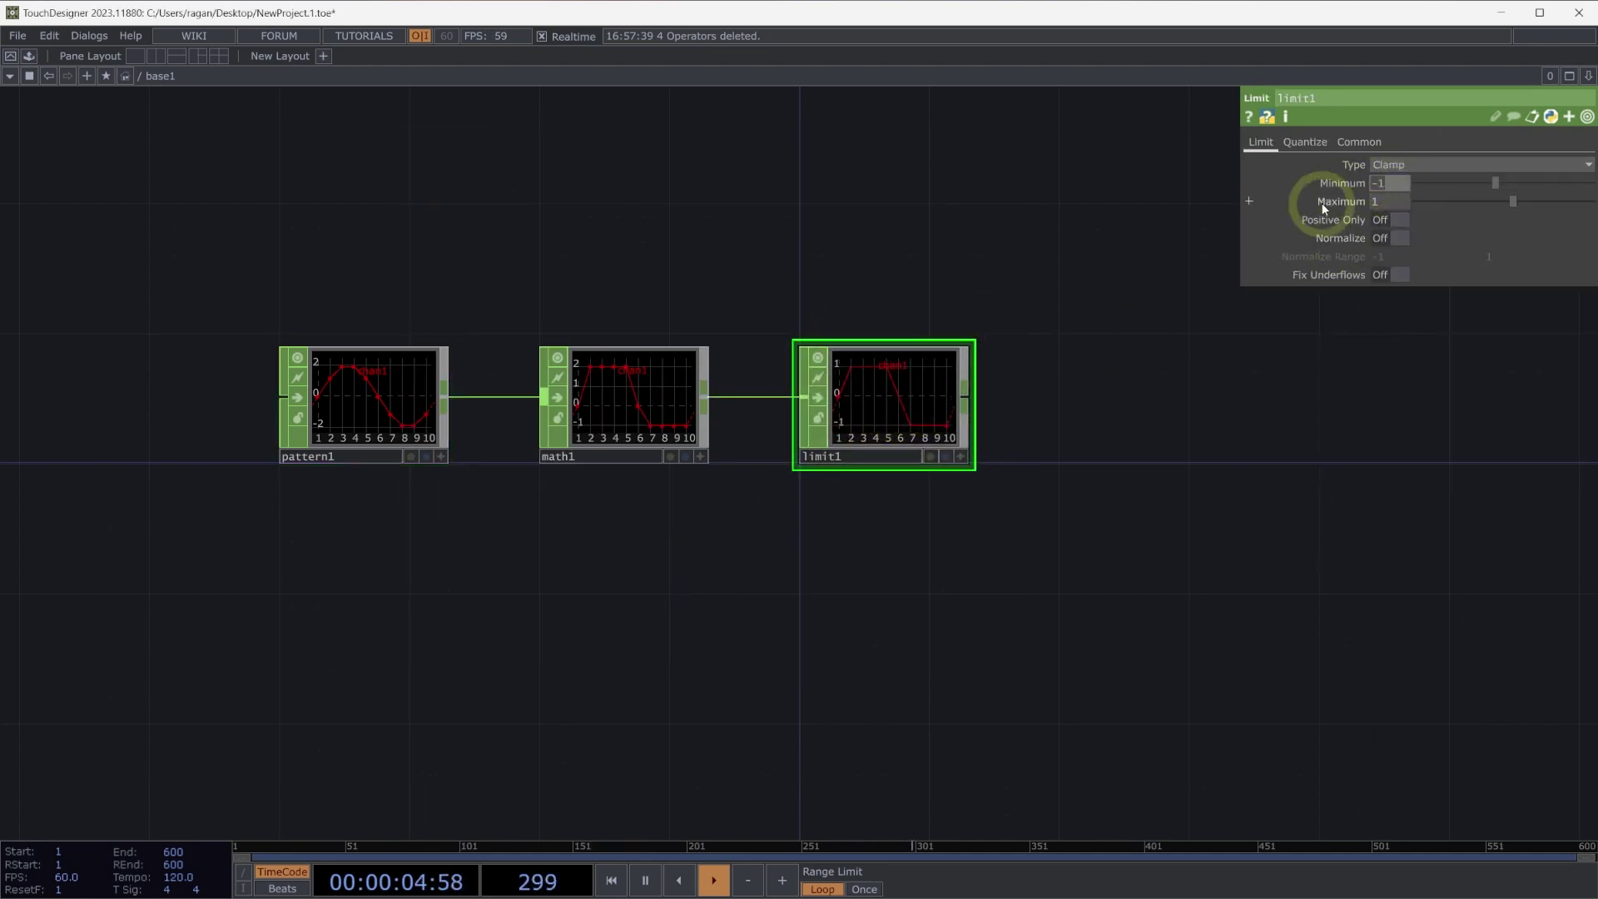
{"action": "left_click", "coordinate": [869, 408]}
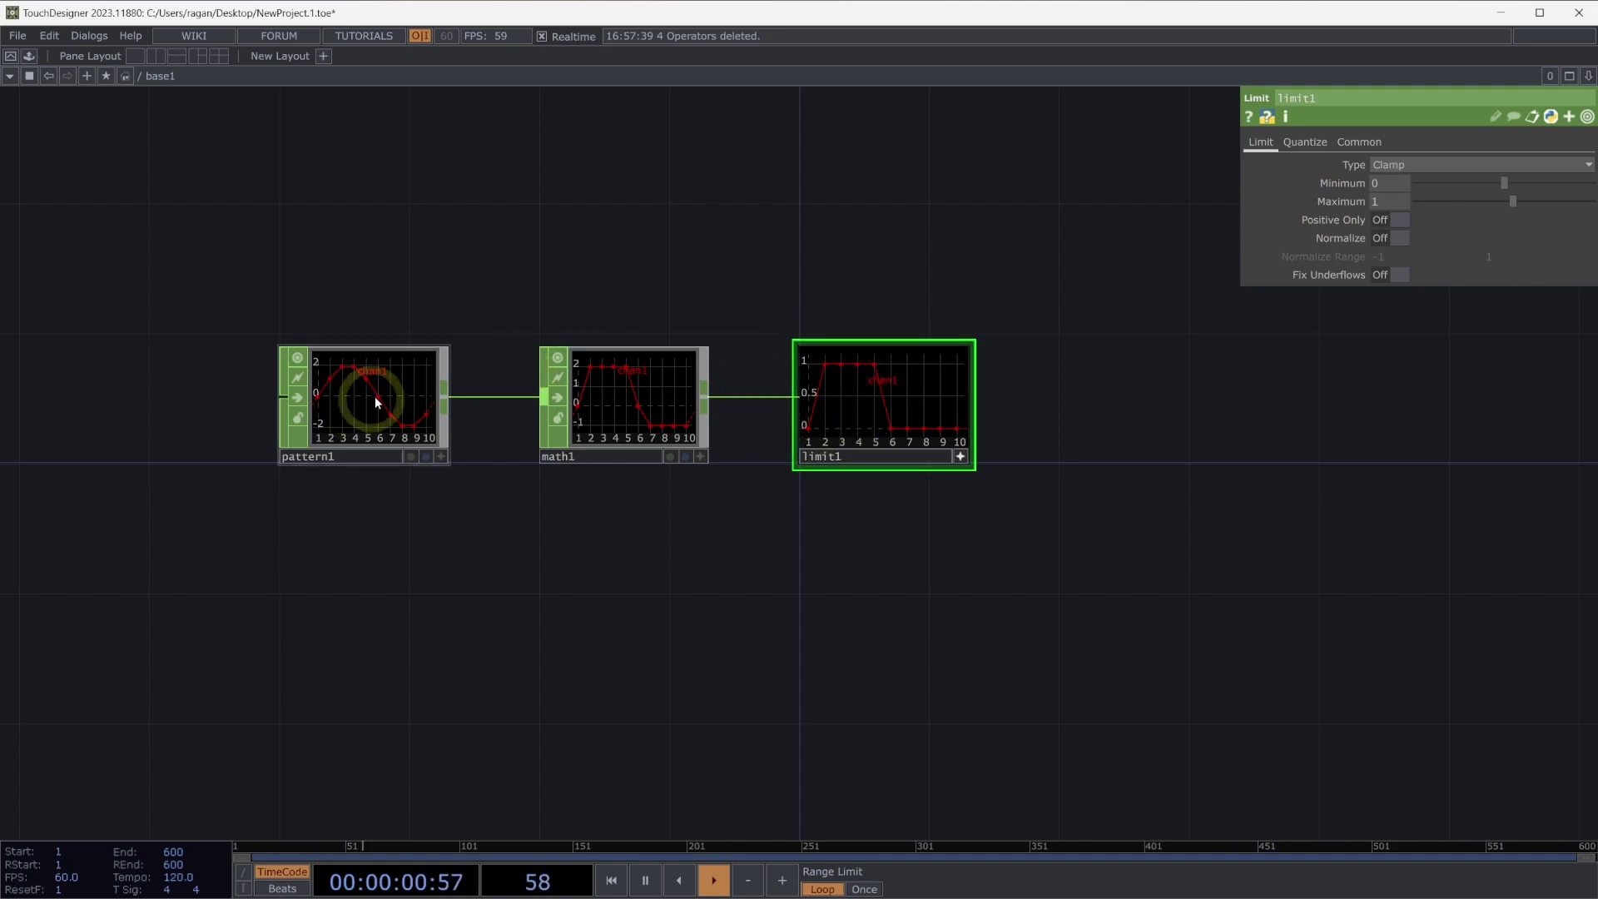
{"action": "left_click", "coordinate": [957, 457]}
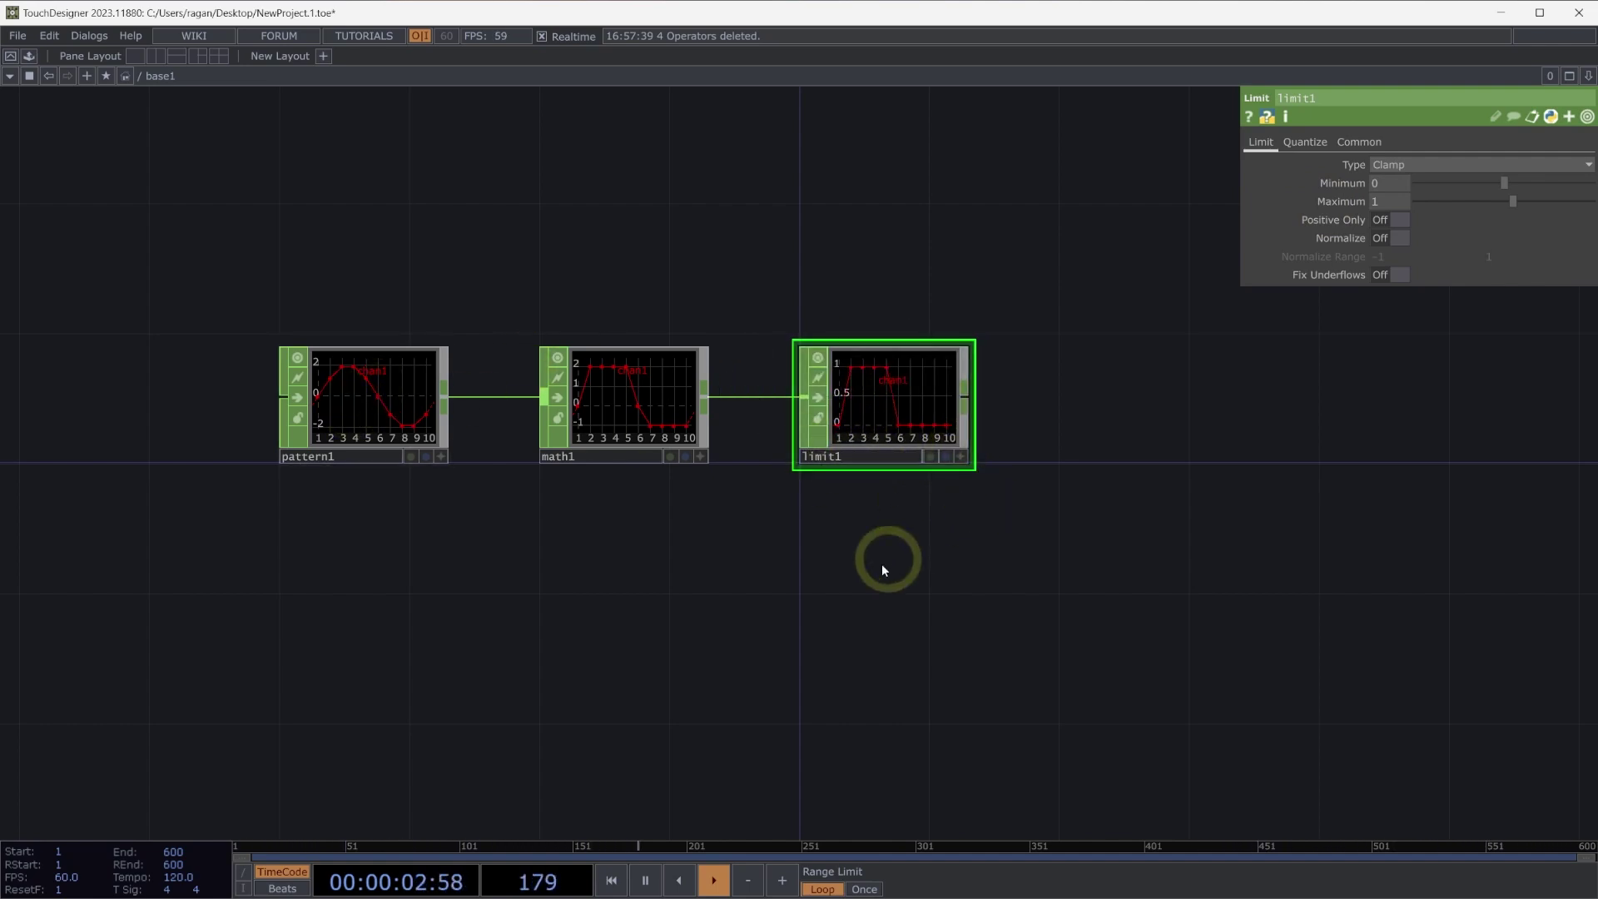
Add a Logic CHOP and position it below the Math CHOP
{"action": "left_click_drag", "start_coordinate": [911, 598], "coordinate": [933, 543]}
{"action": "key", "text": "Tab"}
{"action": "type", "text": "log"}
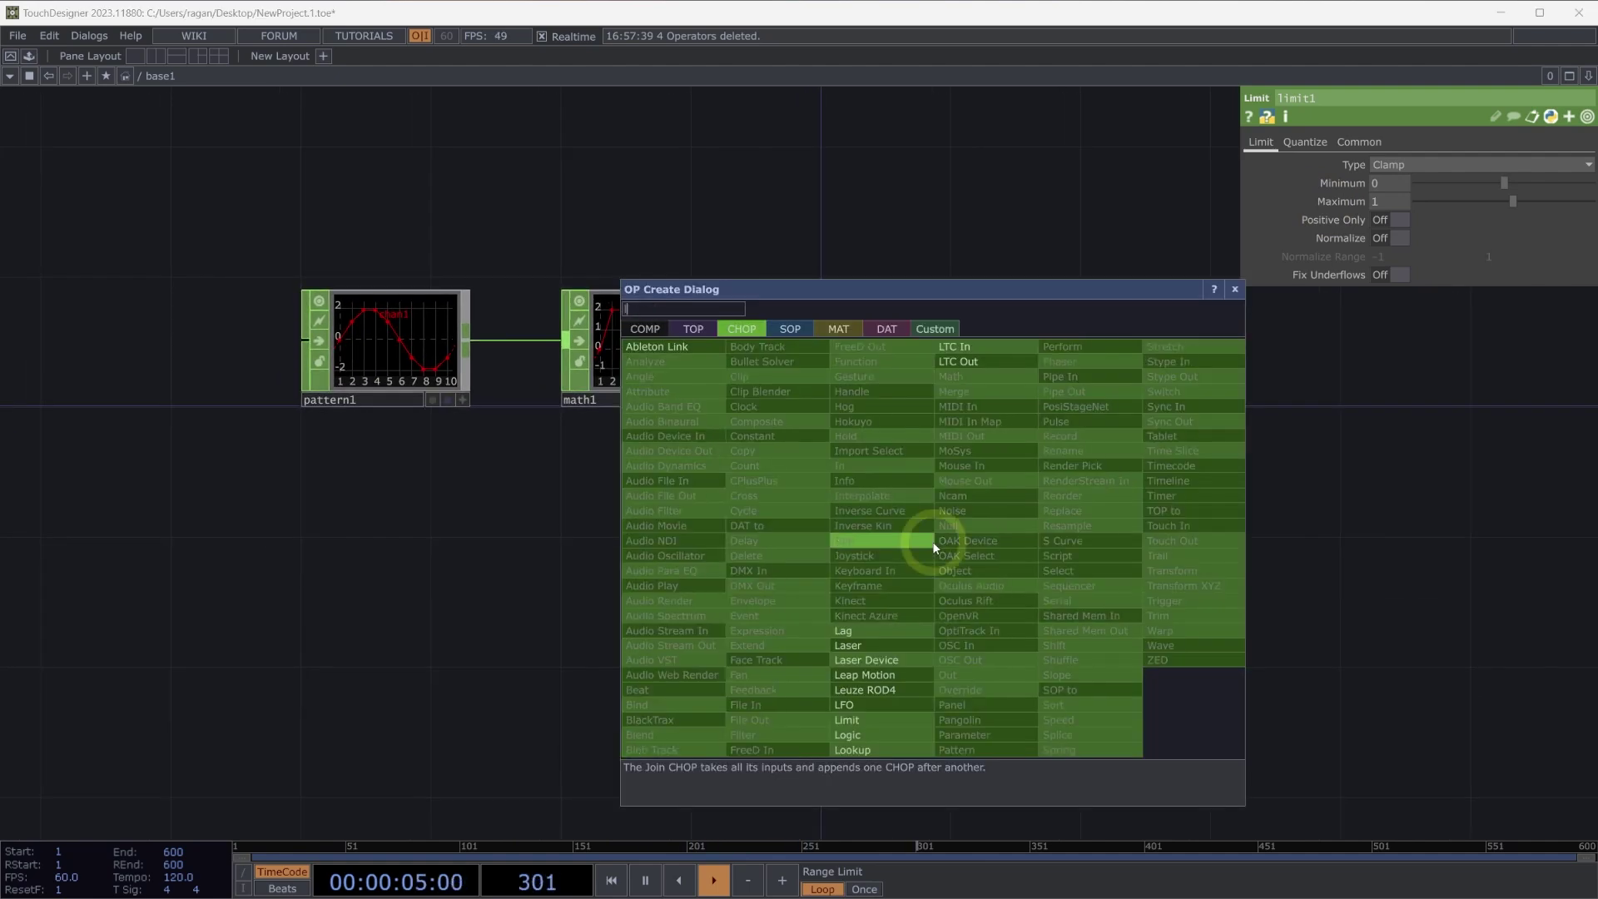
{"action": "left_click", "coordinate": [886, 735]}
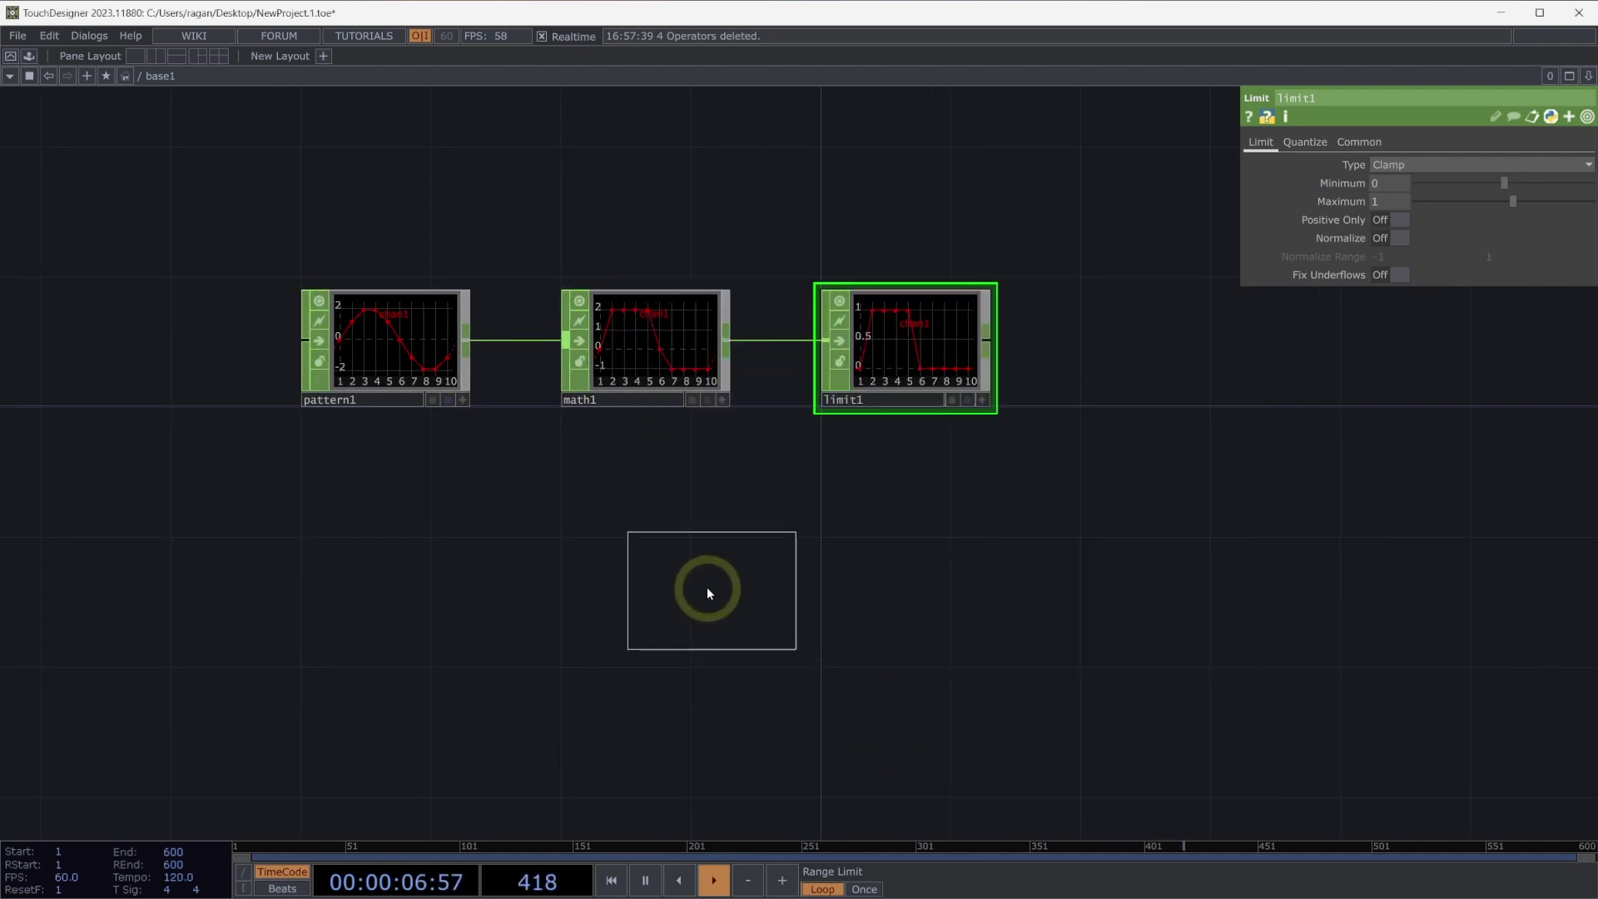
{"action": "left_click", "coordinate": [707, 587]}
{"action": "left_click_drag", "start_coordinate": [696, 587], "coordinate": [628, 614]}
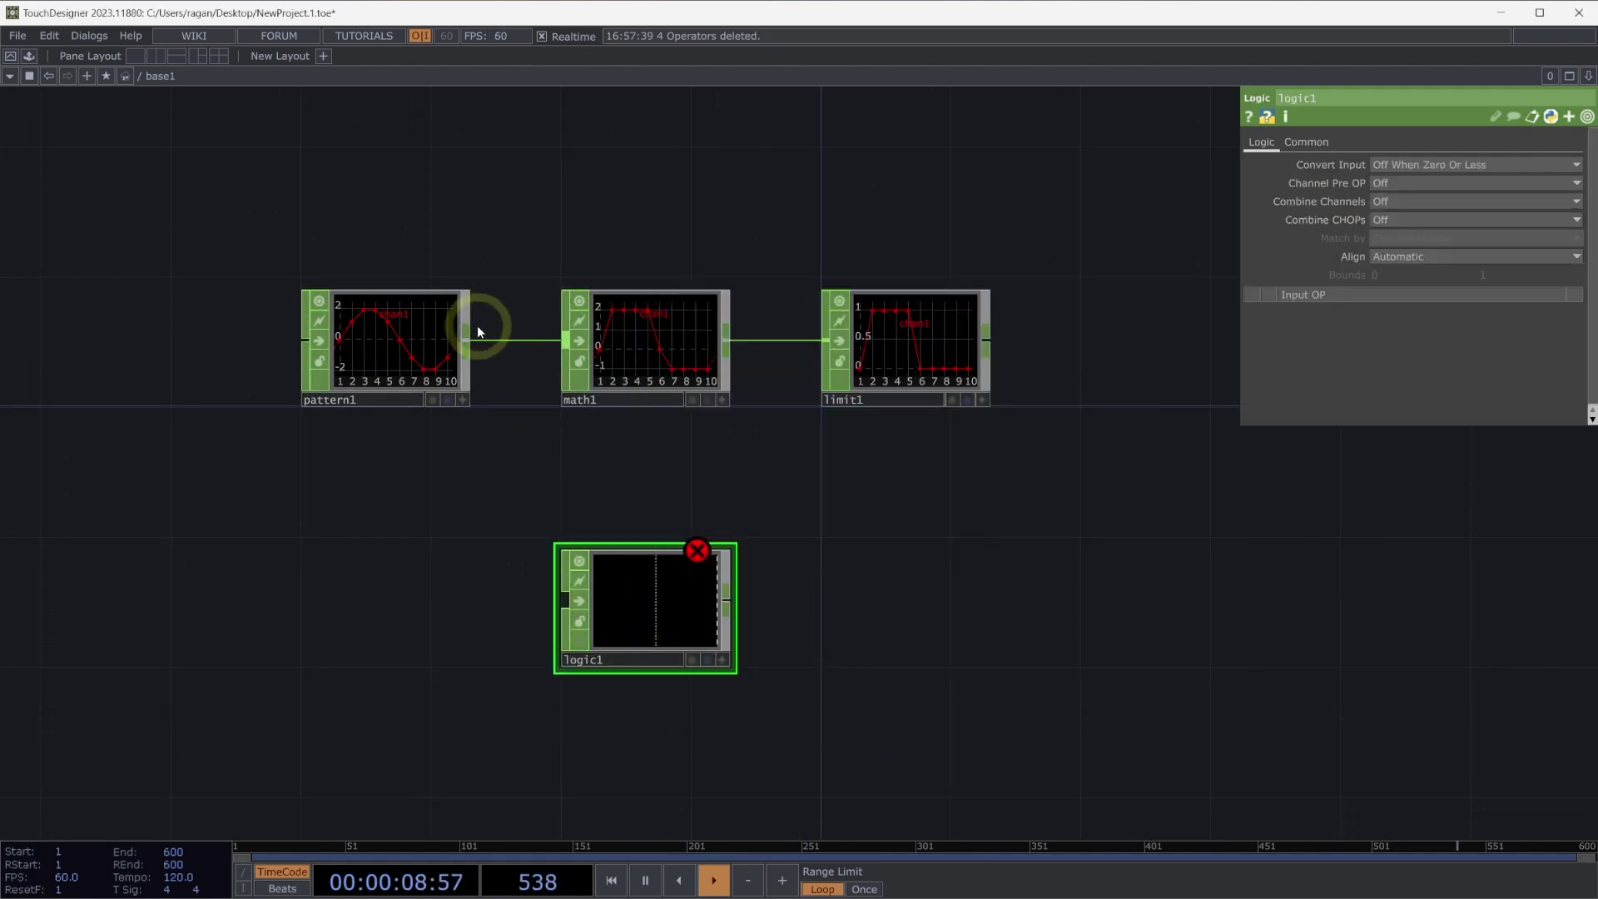
Connect the Pattern CHOP's output to the Logic CHOP's input
{"action": "left_click_drag", "start_coordinate": [467, 341], "coordinate": [556, 578]}
{"action": "left_click_drag", "start_coordinate": [468, 341], "coordinate": [564, 601]}
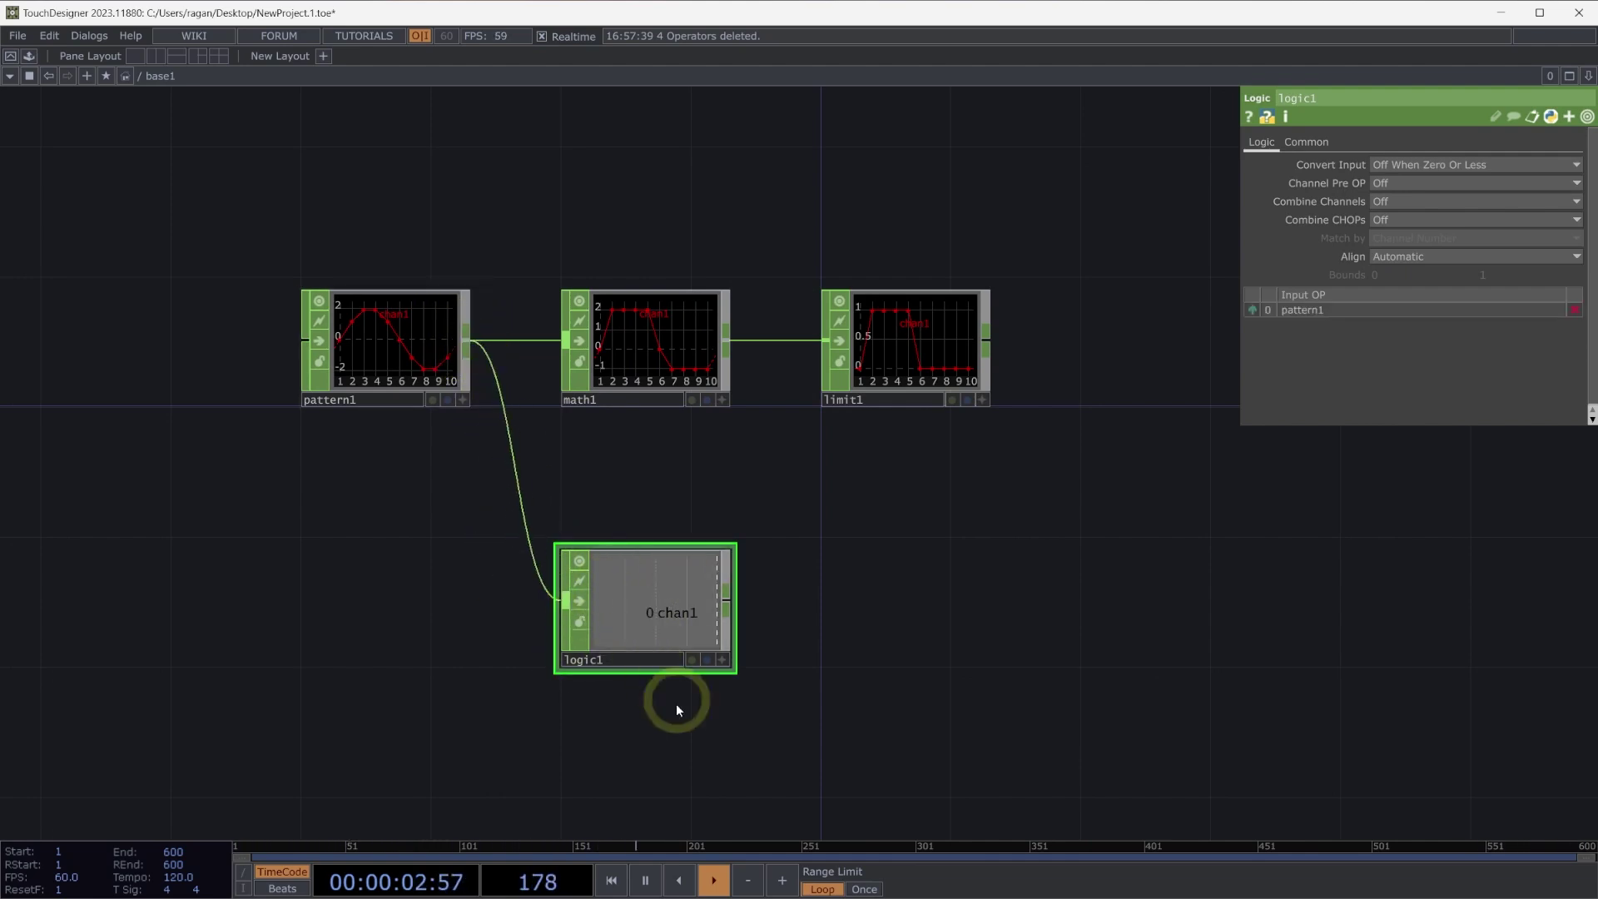
{"action": "left_click_drag", "start_coordinate": [677, 684], "coordinate": [663, 556]}
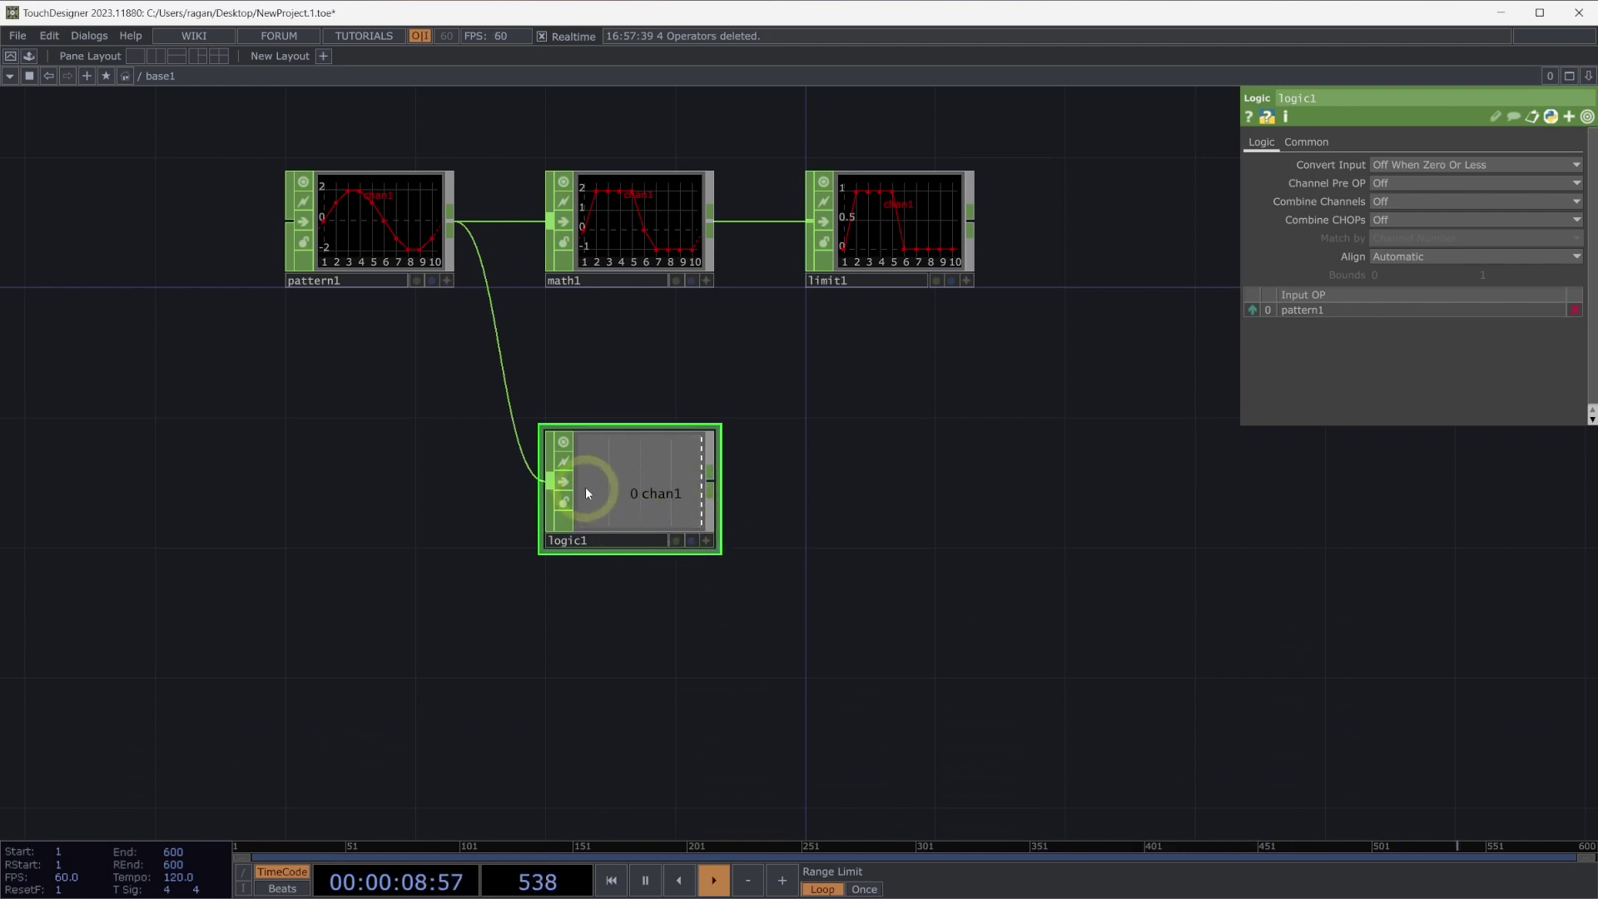
Turn off Time Slice on the Logic CHOP and inspect its output curve
{"action": "left_click", "coordinate": [1306, 142]}
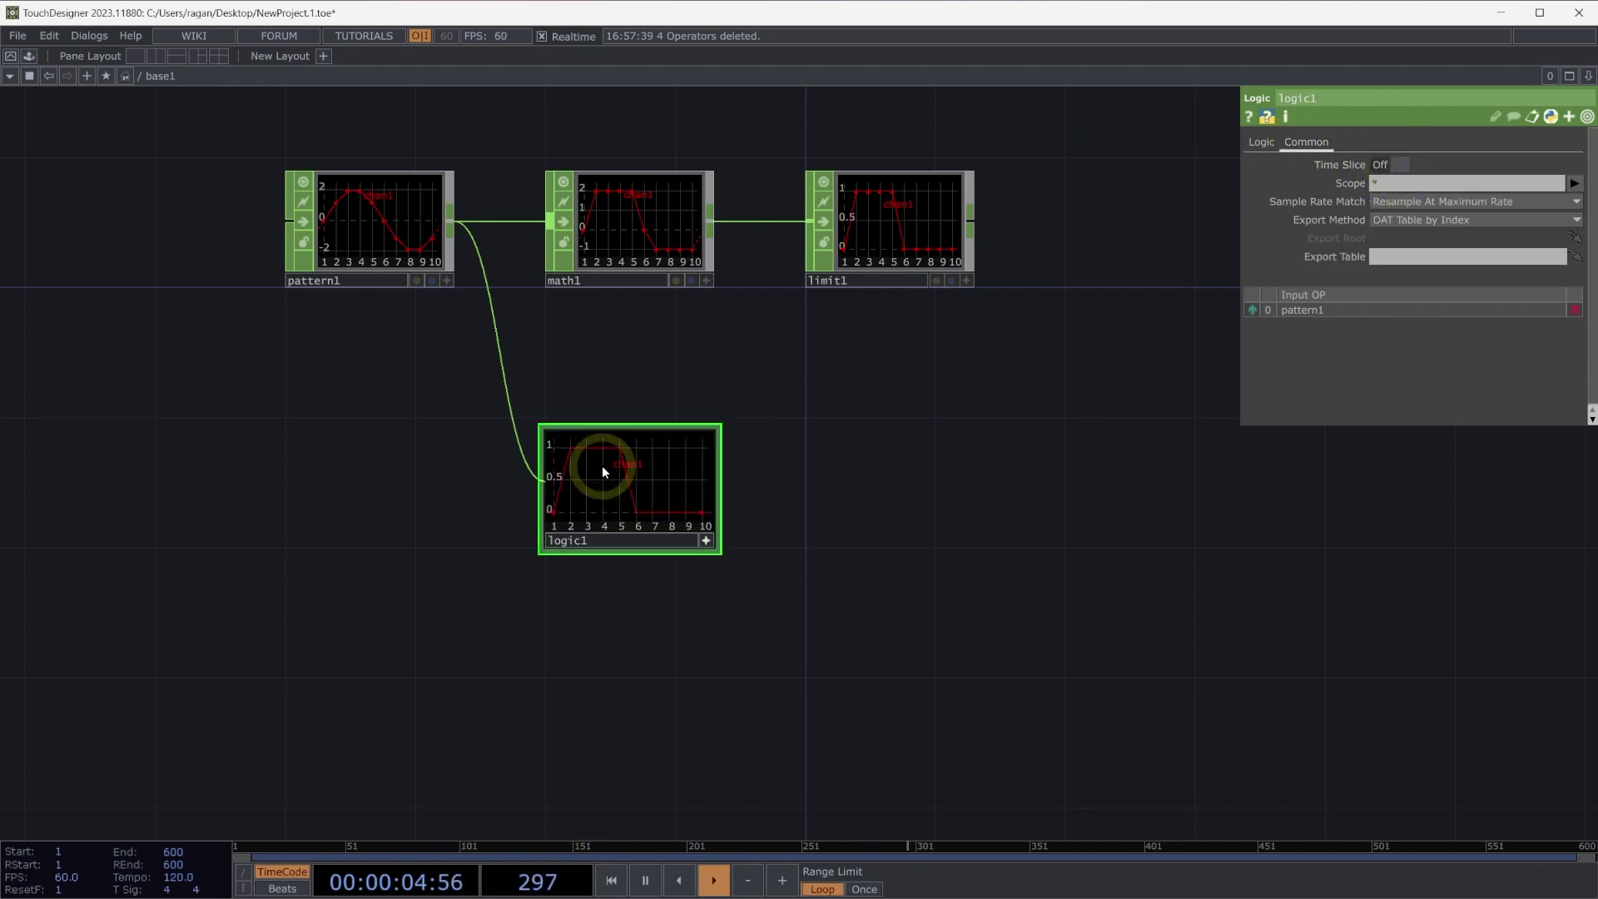
{"action": "left_click", "coordinate": [707, 541]}
{"action": "left_click", "coordinate": [605, 509]}
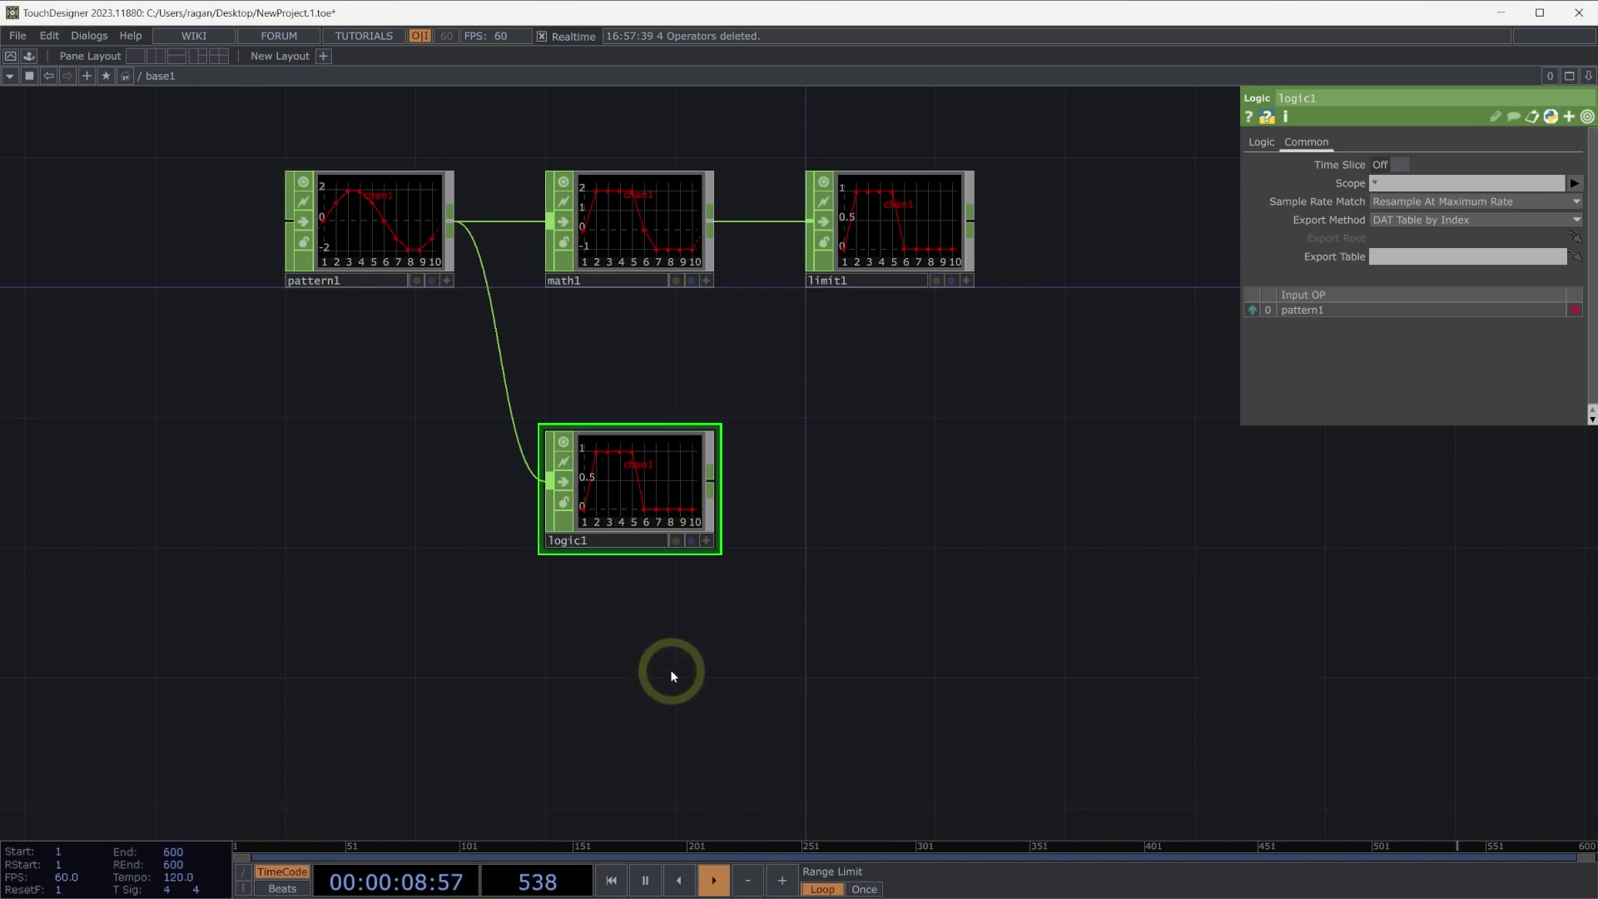
Place the audioAnalysis component from the Palette's Tools in an empty area of the network and close the Palette
{"action": "left_click_drag", "start_coordinate": [730, 707], "coordinate": [730, 383]}
{"action": "left_click_drag", "start_coordinate": [690, 622], "coordinate": [618, 460]}
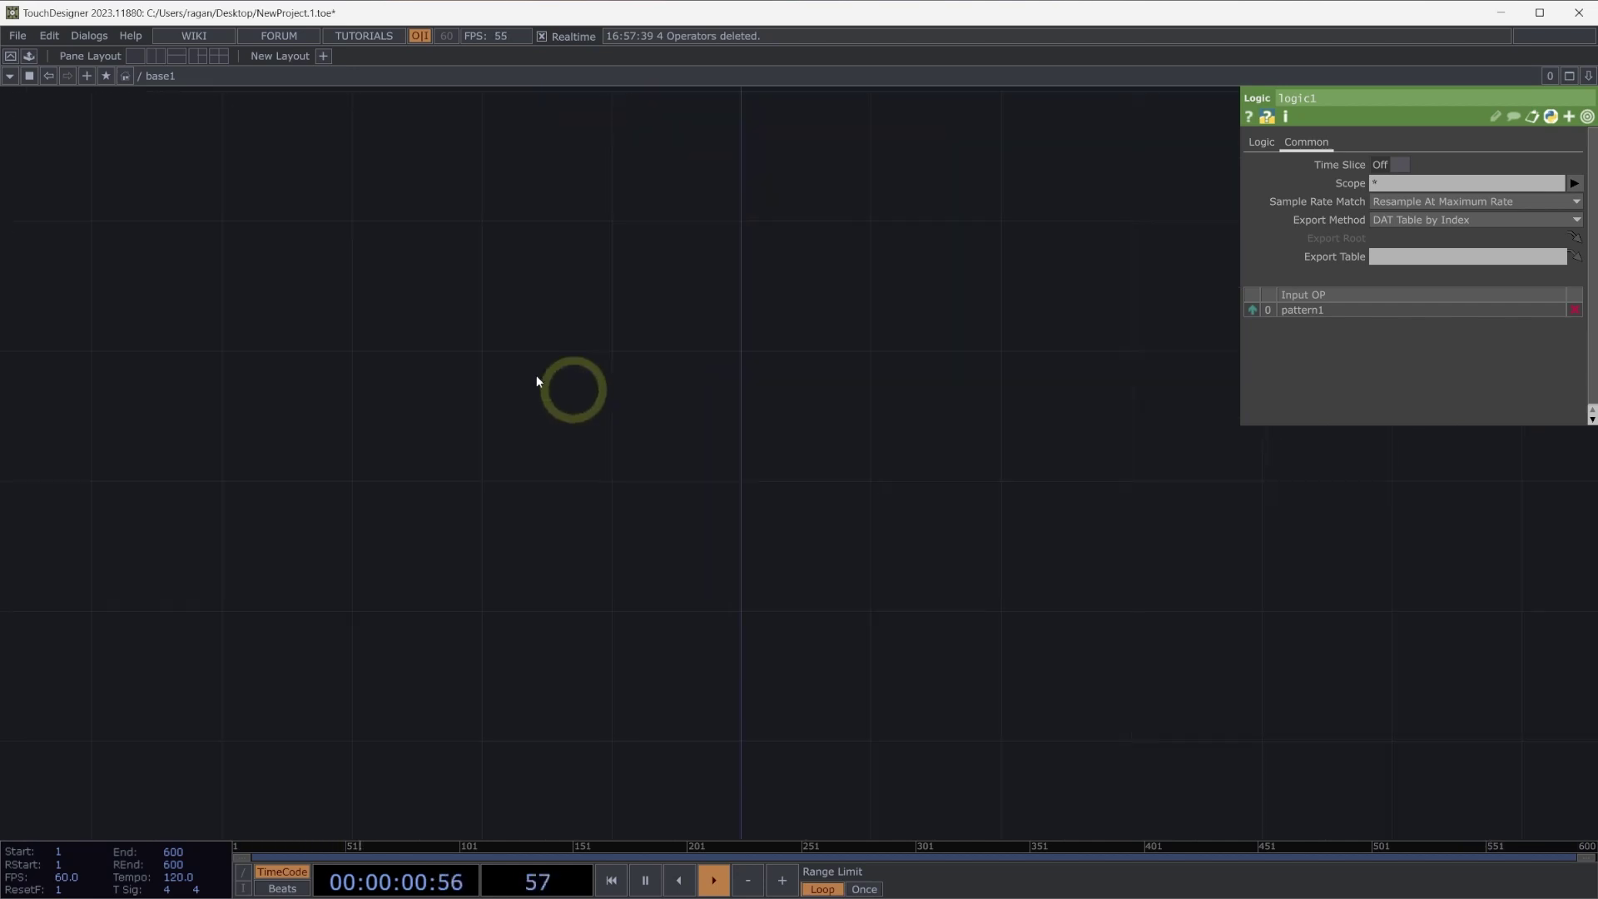
{"action": "left_click", "coordinate": [25, 58]}
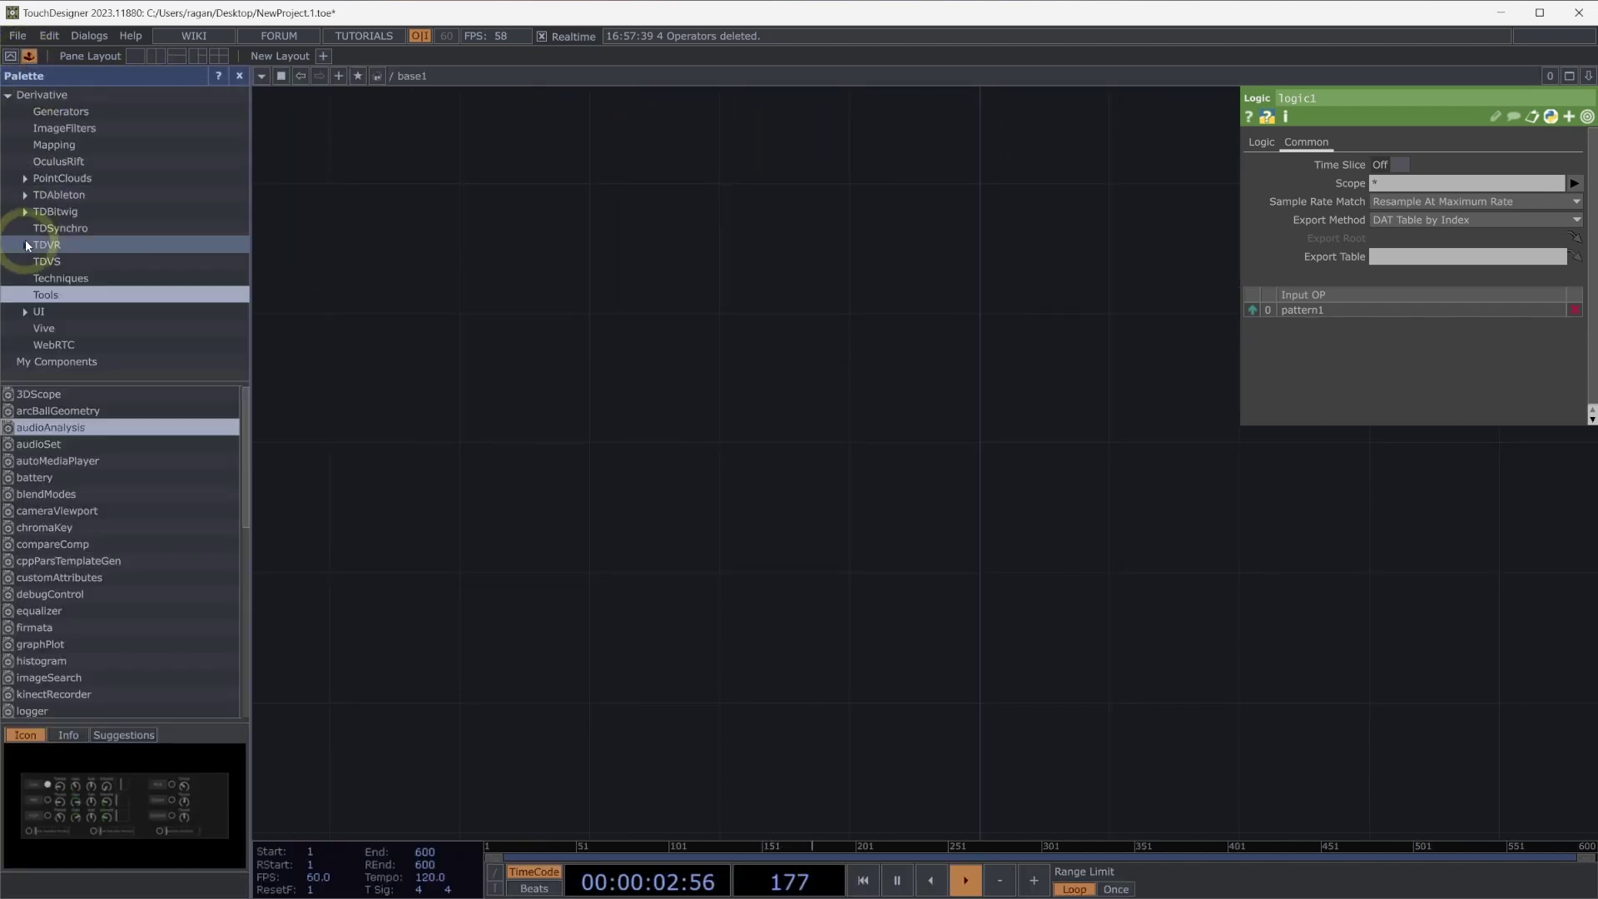
{"action": "left_click_drag", "start_coordinate": [43, 427], "coordinate": [537, 450]}
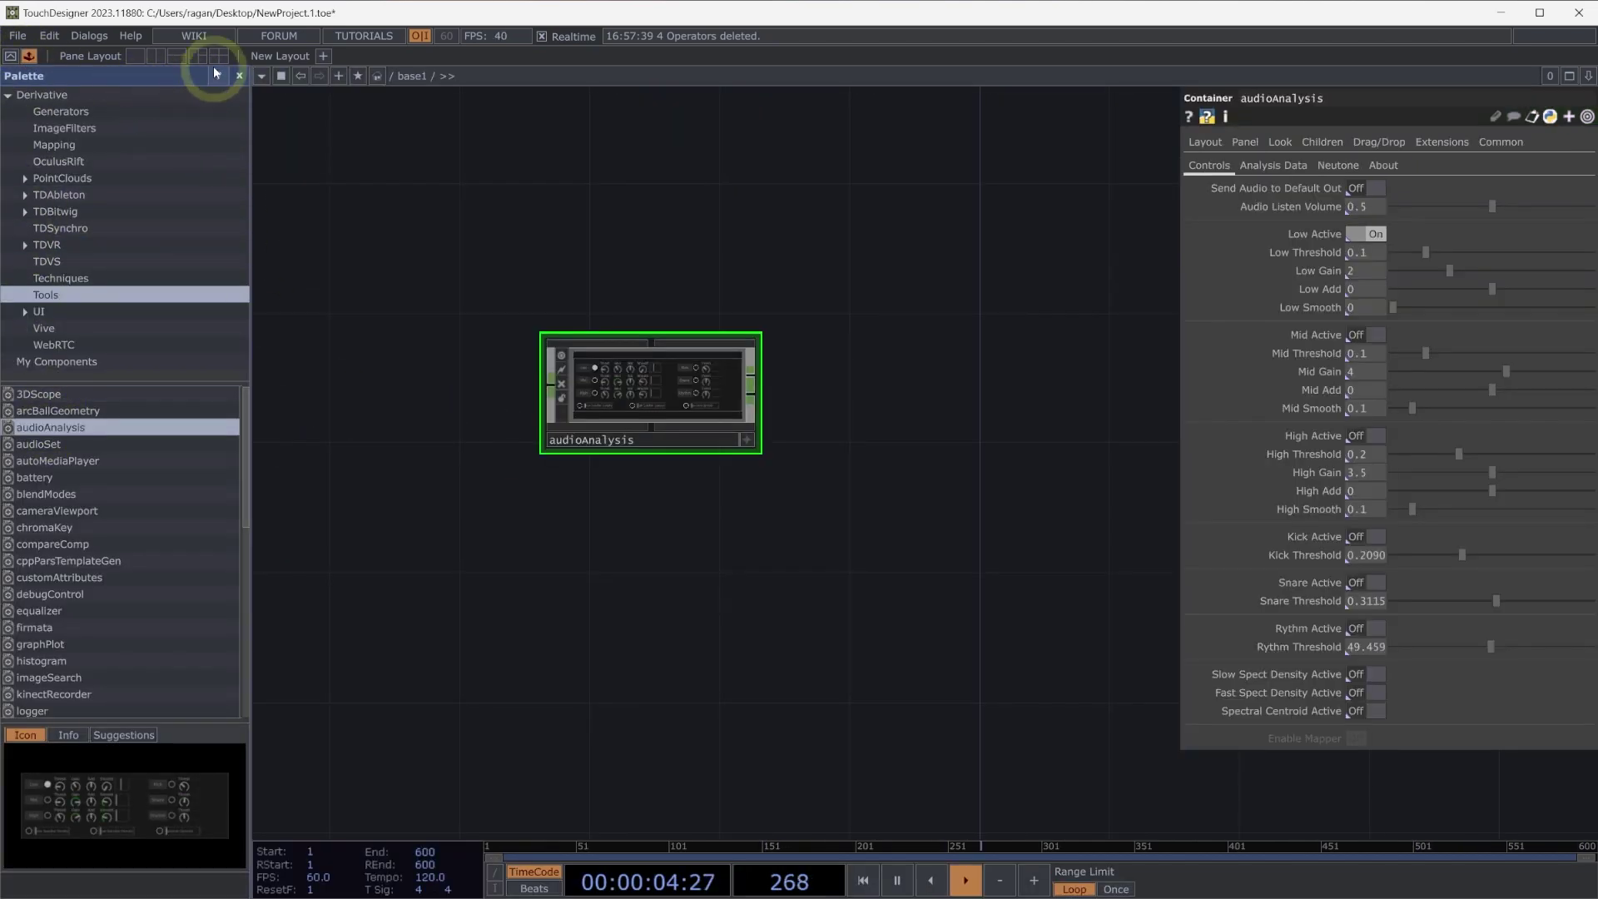
{"action": "left_click", "coordinate": [239, 76]}
Enable Mid Active, High Active and Kick Active on the audioAnalysis component
{"action": "left_click_drag", "start_coordinate": [428, 388], "coordinate": [350, 387]}
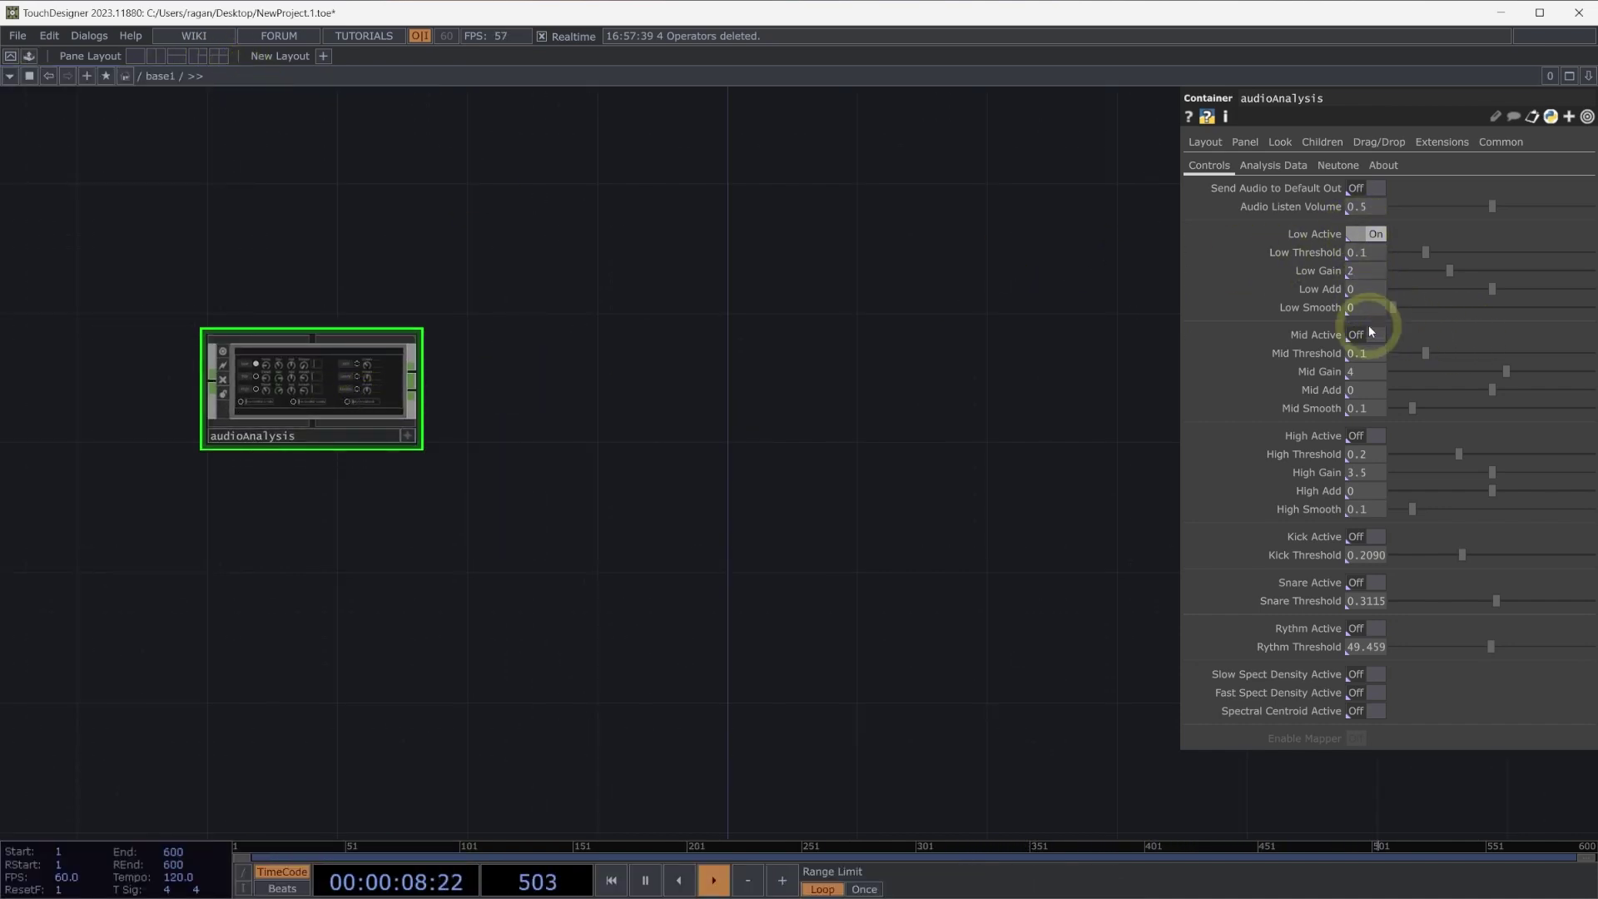
{"action": "left_click", "coordinate": [1355, 436]}
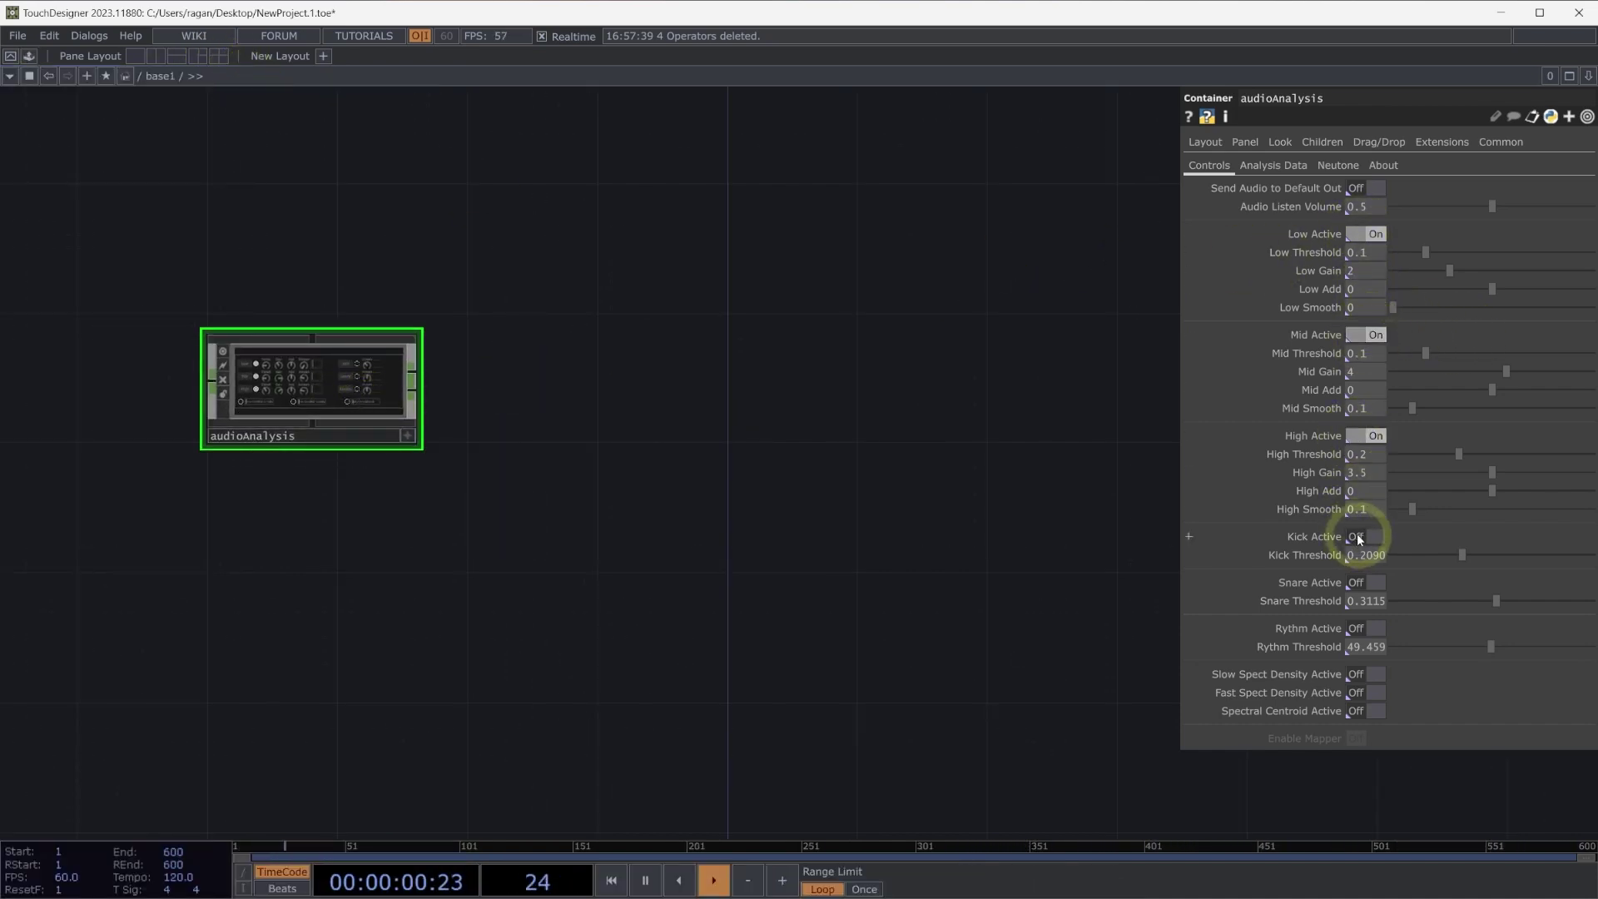
{"action": "left_click", "coordinate": [576, 418]}
Append a Select CHOP to the audioAnalysis component's first output
{"action": "right_click", "coordinate": [417, 371]}
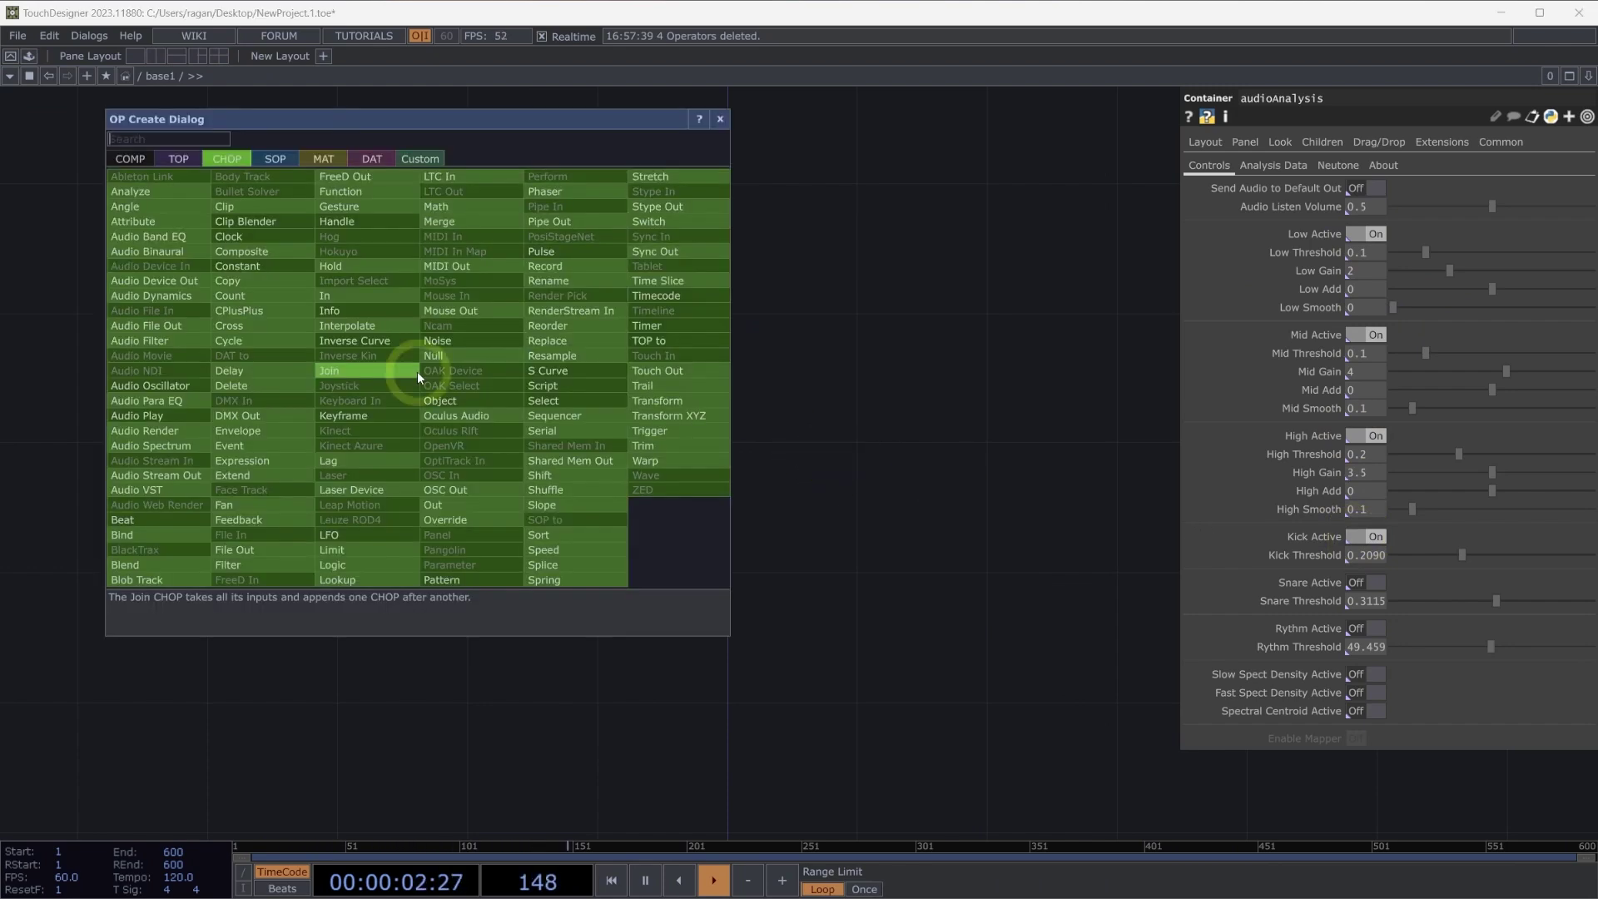
{"action": "type", "text": "sel"}
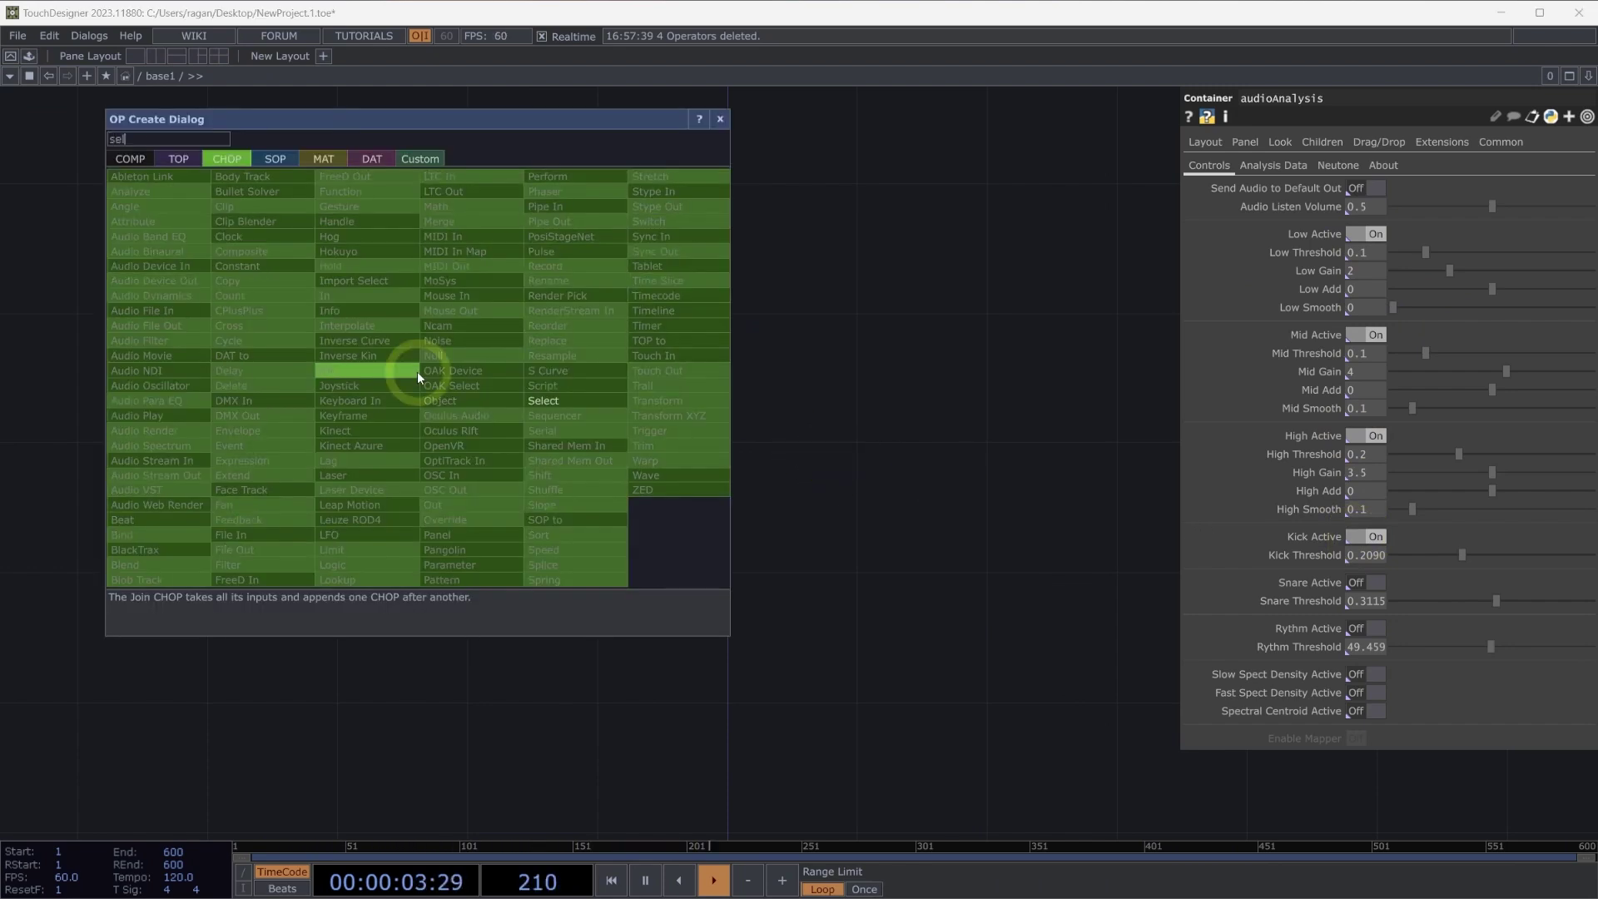
{"action": "key", "text": "Return"}
{"action": "left_click", "coordinate": [553, 388]}
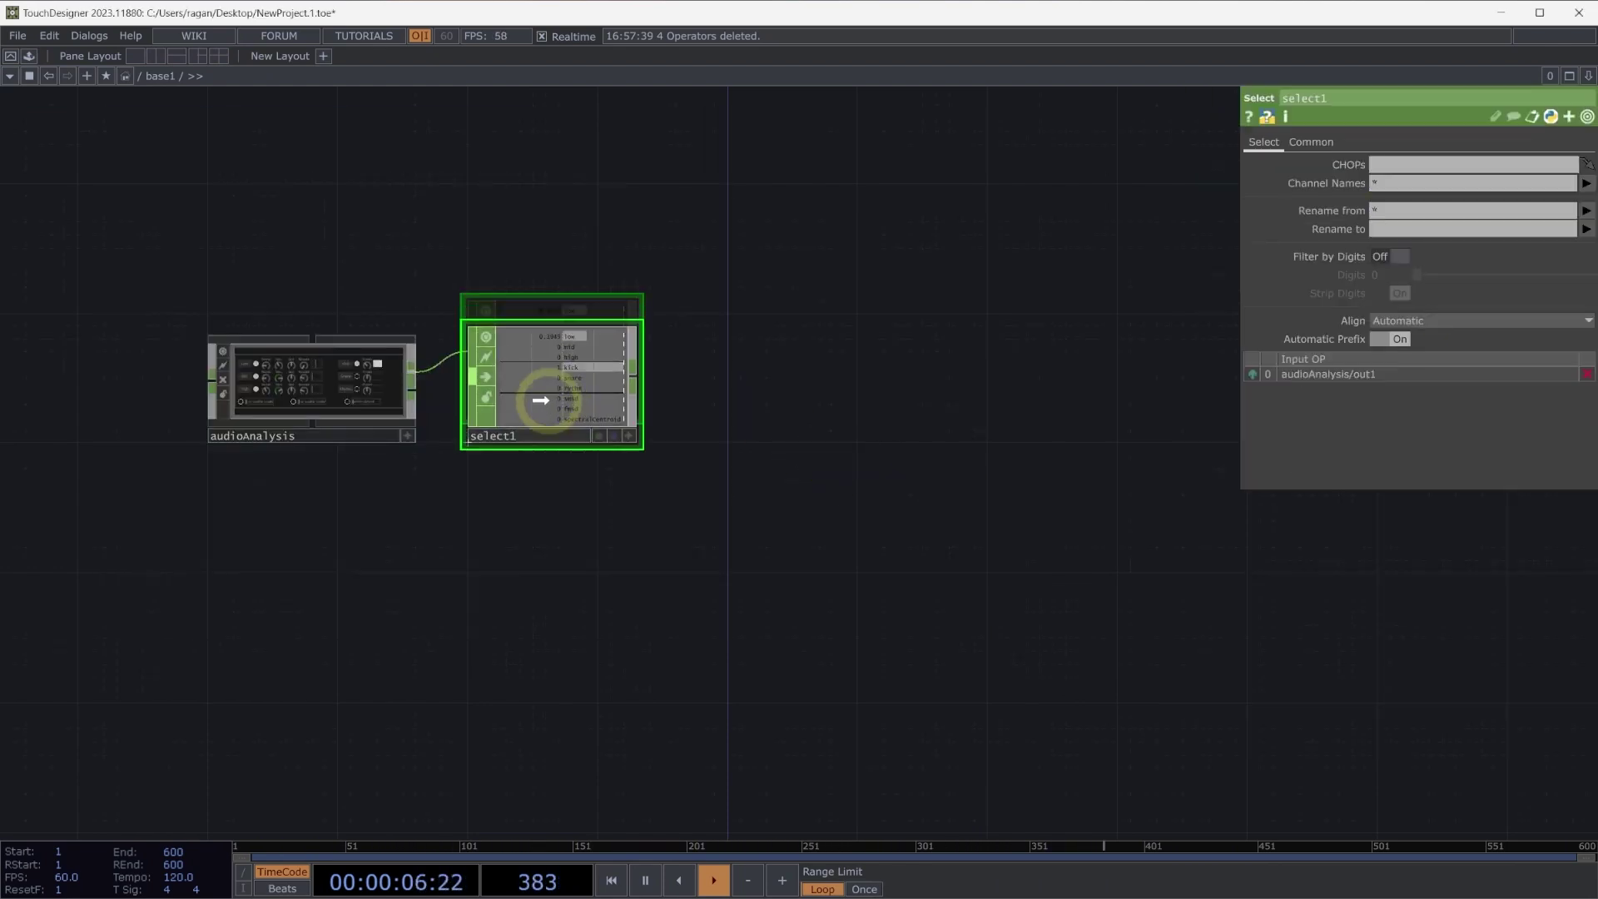
Restrict the Select CHOP's channel names to low, mid, high and kick
{"action": "left_click", "coordinate": [1586, 186]}
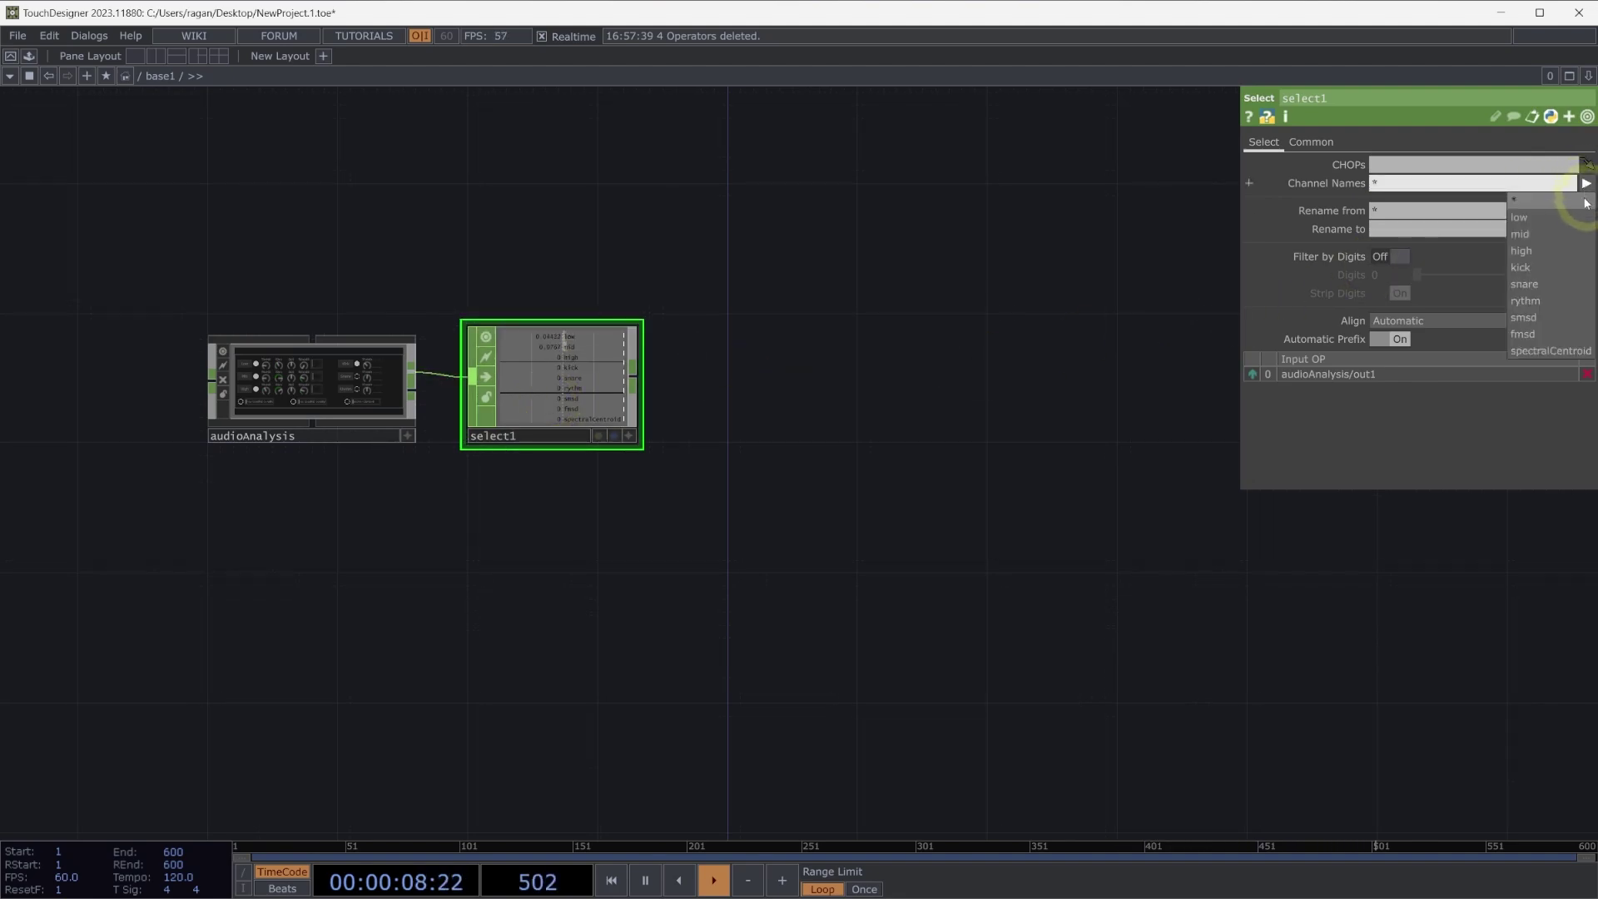
{"action": "left_click", "coordinate": [1591, 198]}
{"action": "left_click", "coordinate": [1586, 184]}
{"action": "left_click", "coordinate": [1541, 233]}
{"action": "left_click", "coordinate": [1586, 184]}
{"action": "left_click", "coordinate": [1541, 248]}
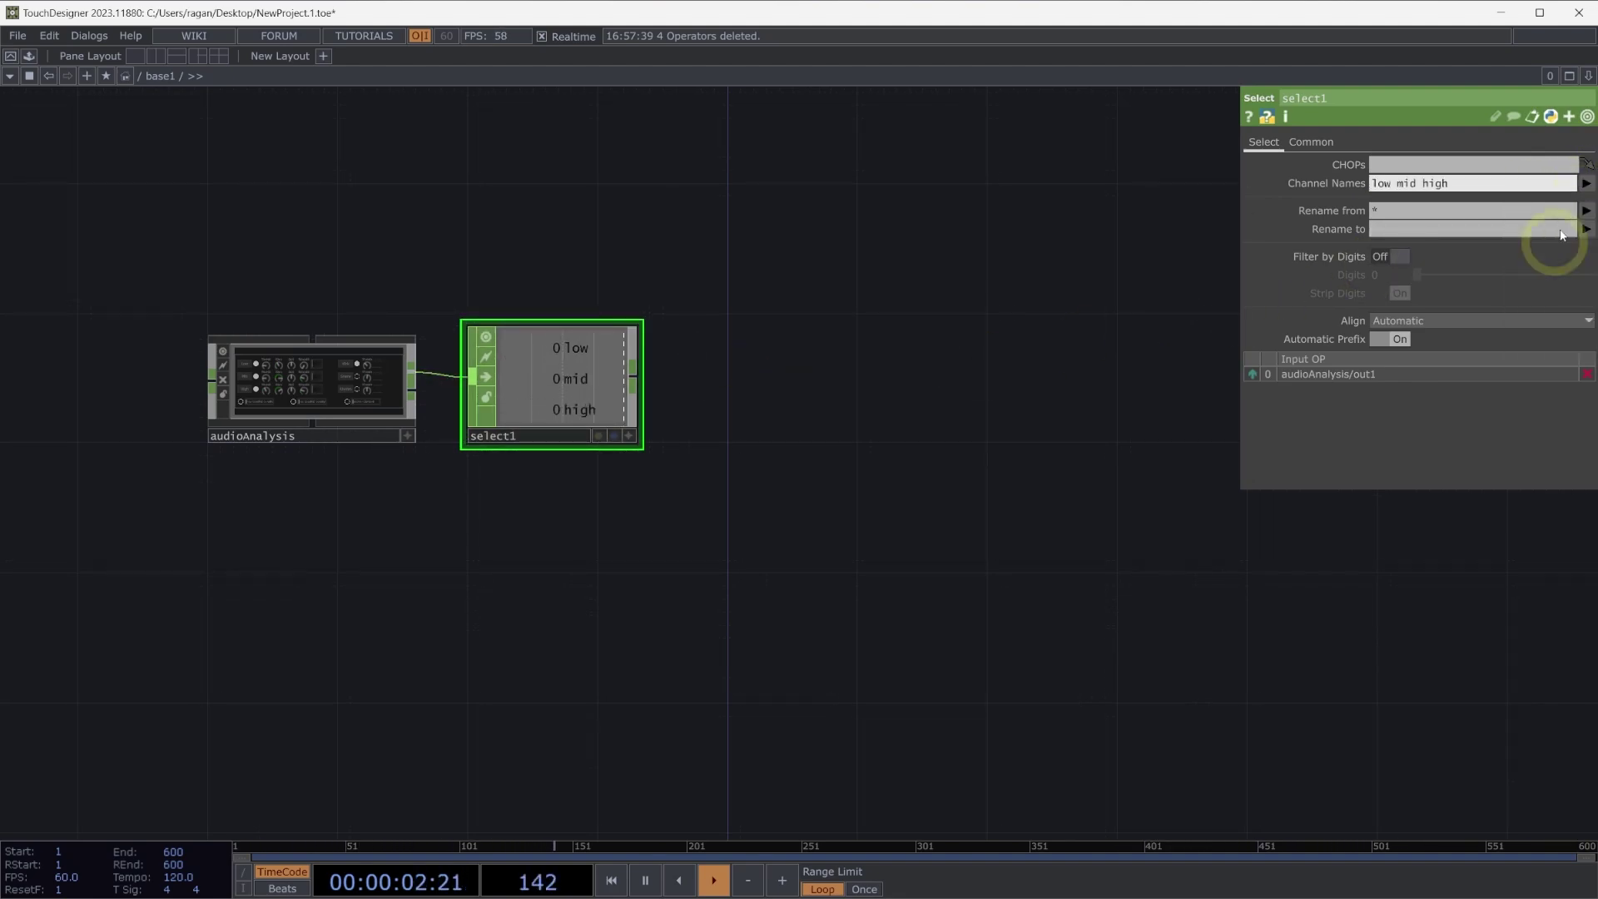
{"action": "left_click", "coordinate": [1586, 184]}
{"action": "left_click", "coordinate": [1529, 269]}
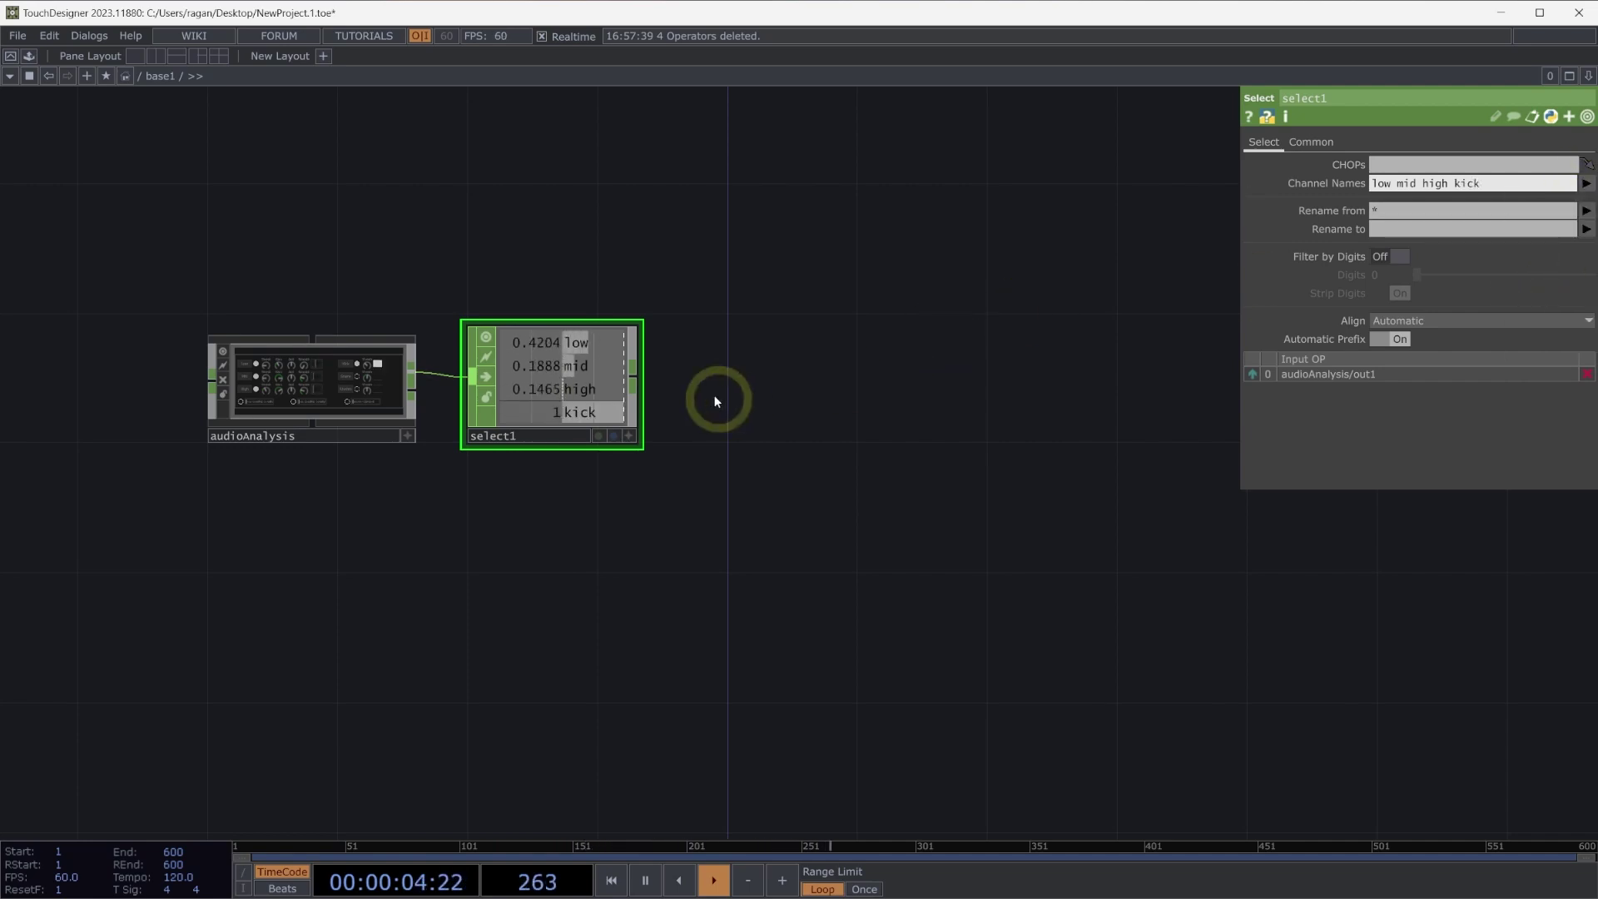
Turn off the audioAnalysis component's viewer display
{"action": "left_click", "coordinate": [224, 353]}
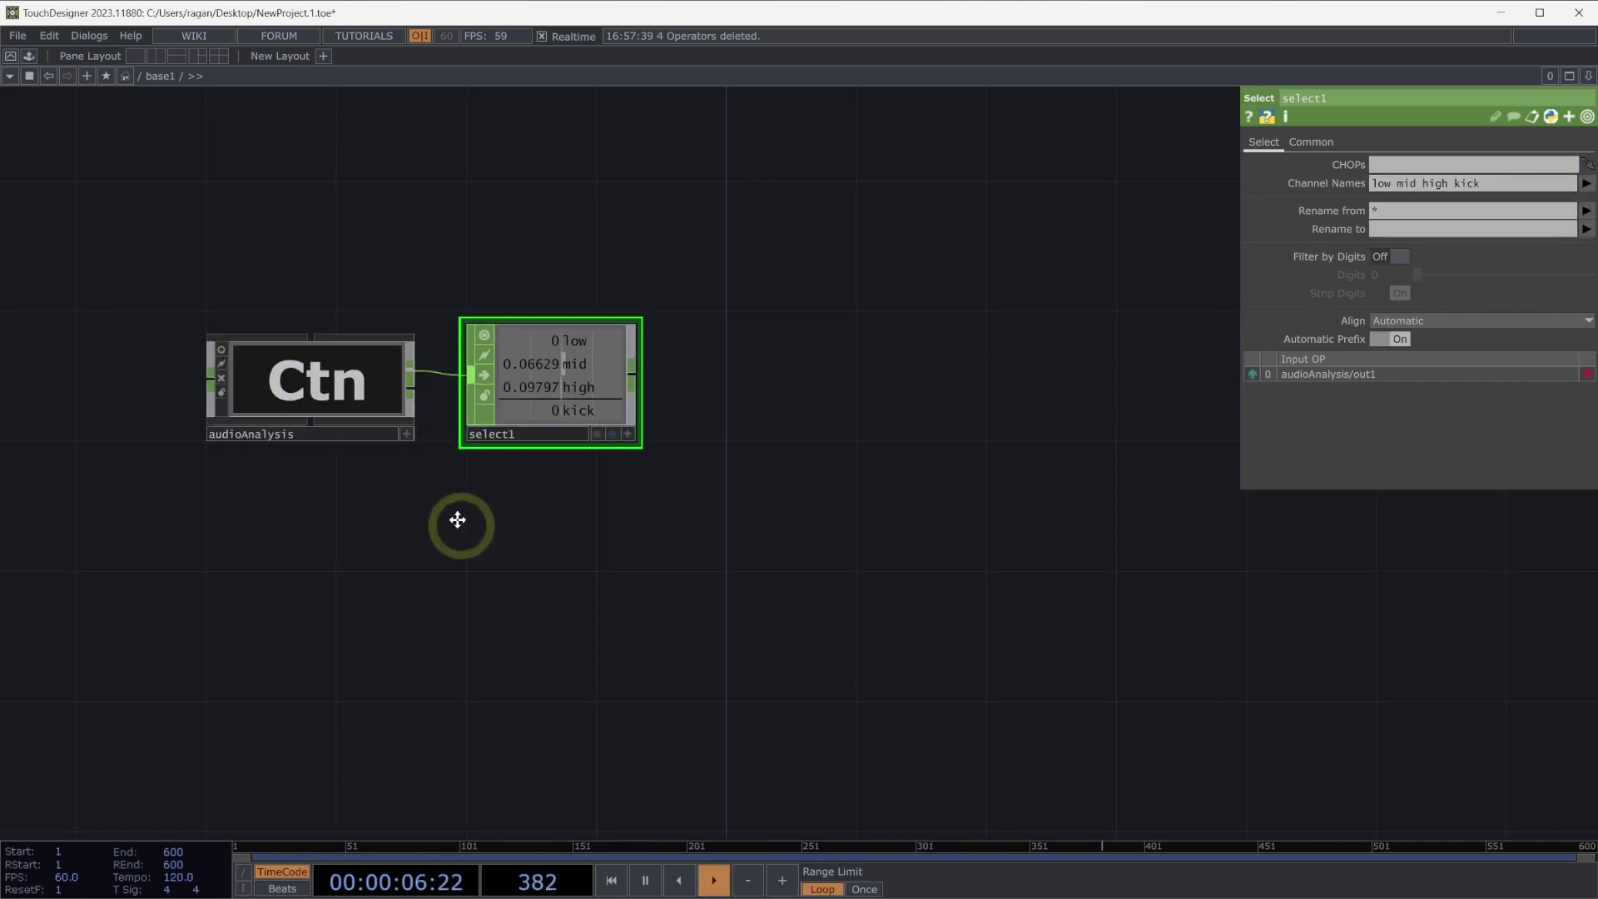
{"action": "scroll", "coordinate": [485, 471], "scroll_direction": "up", "scroll_amount": 2}
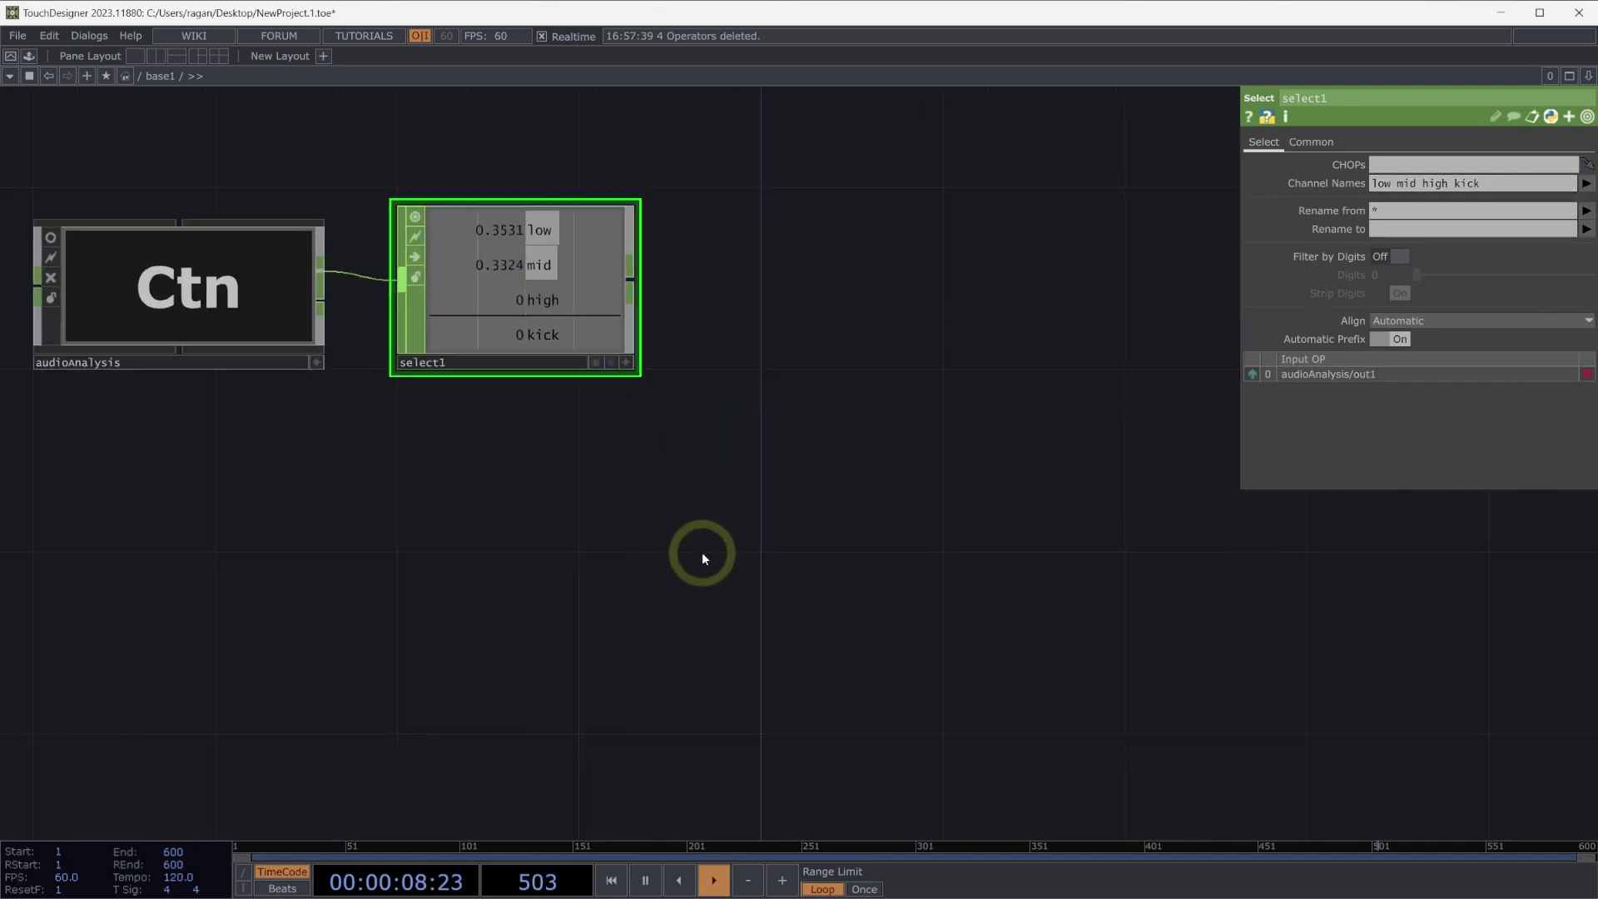
Add a Constant CHOP below select1 on its output side and connect select1's output to its input
{"action": "key", "text": "Tab"}
{"action": "type", "text": "con"}
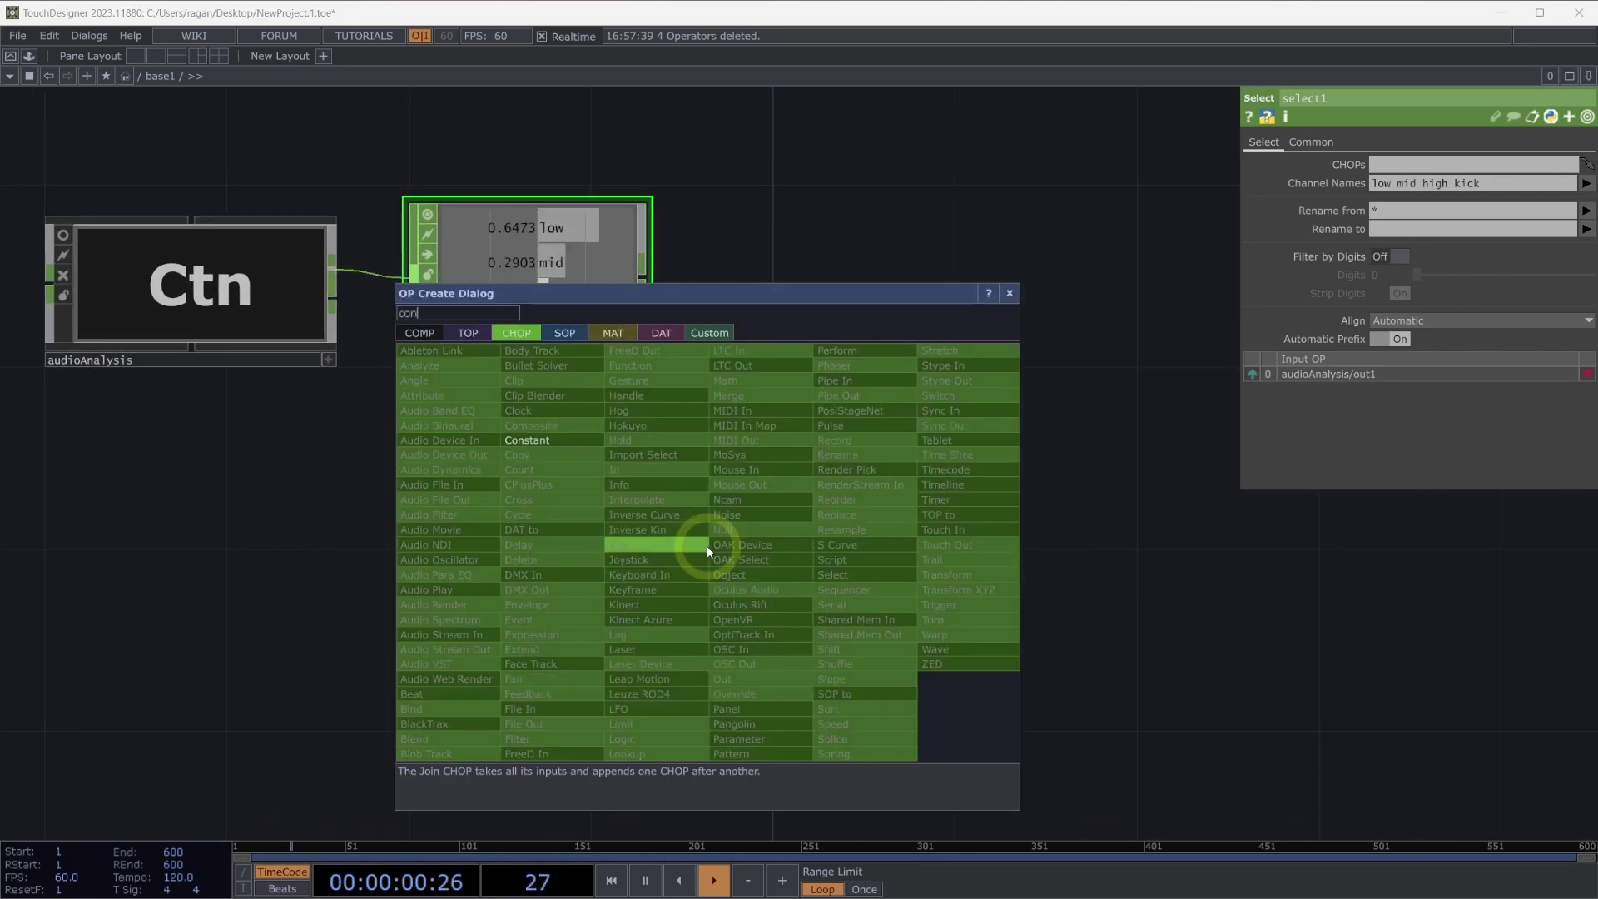
{"action": "left_click", "coordinate": [552, 437]}
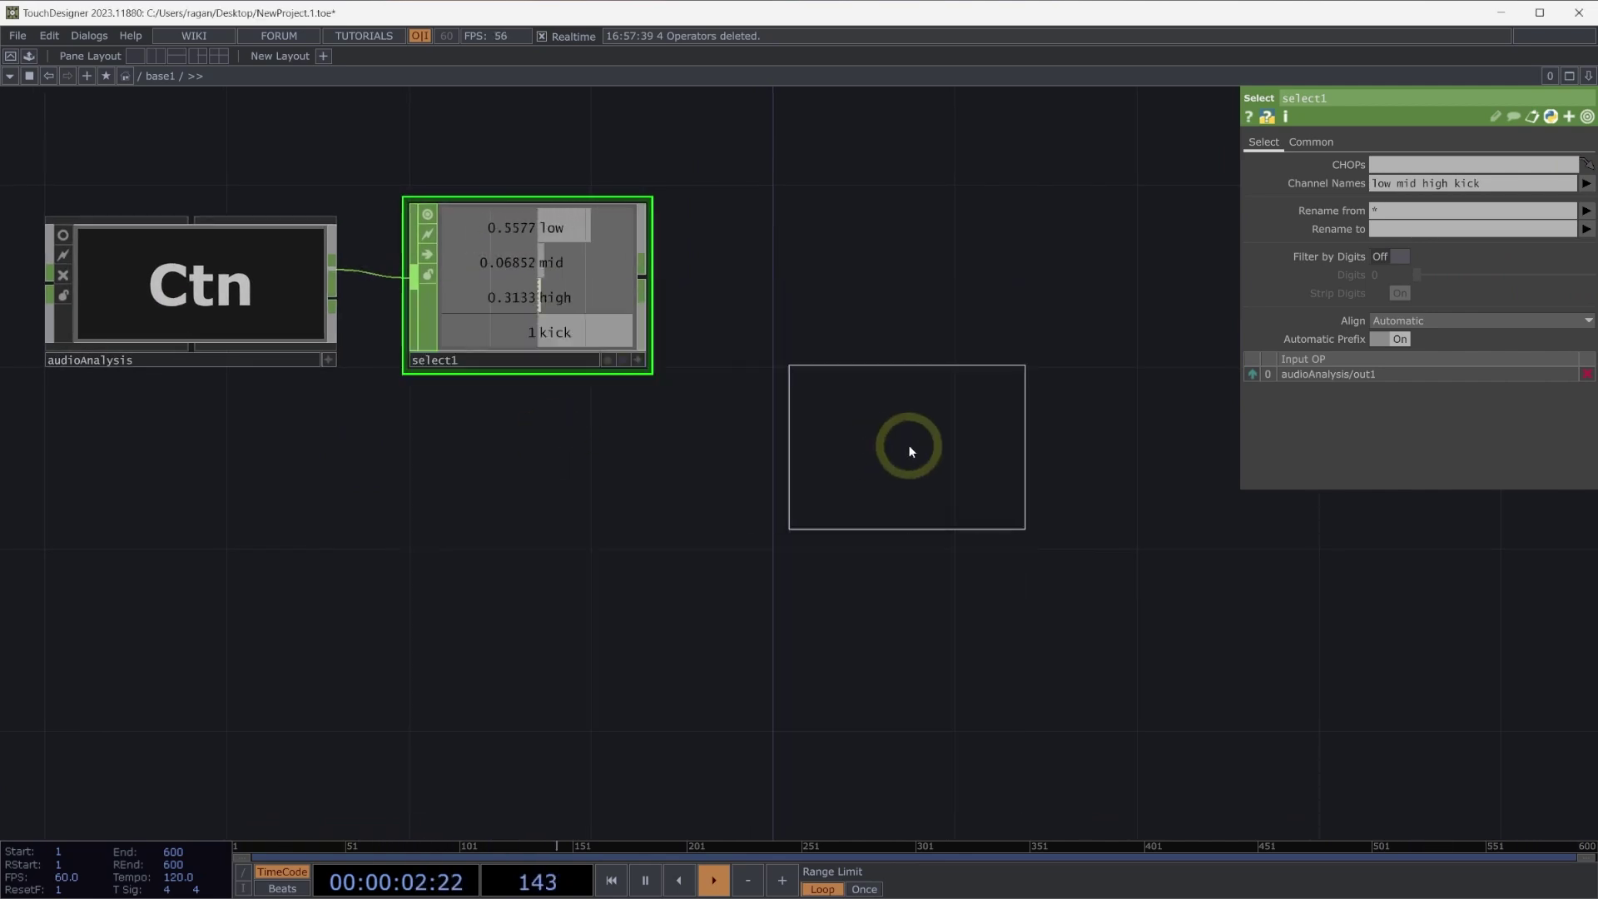
{"action": "left_click", "coordinate": [907, 444]}
{"action": "left_click", "coordinate": [646, 278]}
{"action": "left_click", "coordinate": [813, 428]}
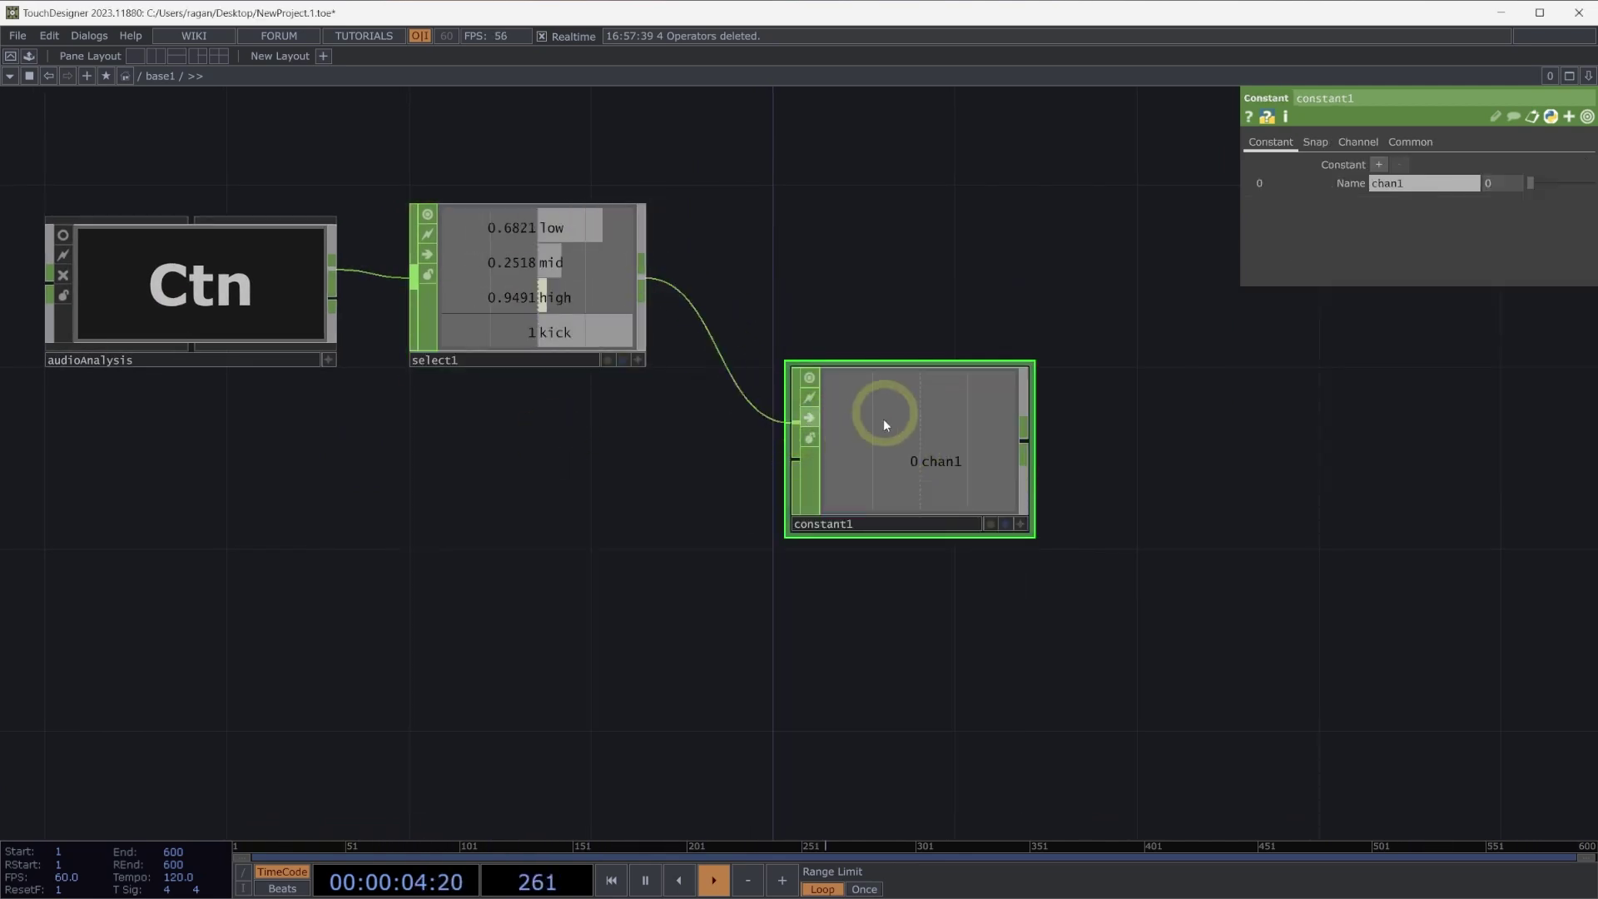
{"action": "mouse_move", "coordinate": [876, 423]}
{"action": "left_mouse_down"}
{"action": "mouse_move", "coordinate": [866, 450]}
{"action": "mouse_move", "coordinate": [857, 435]}
{"action": "left_mouse_up"}
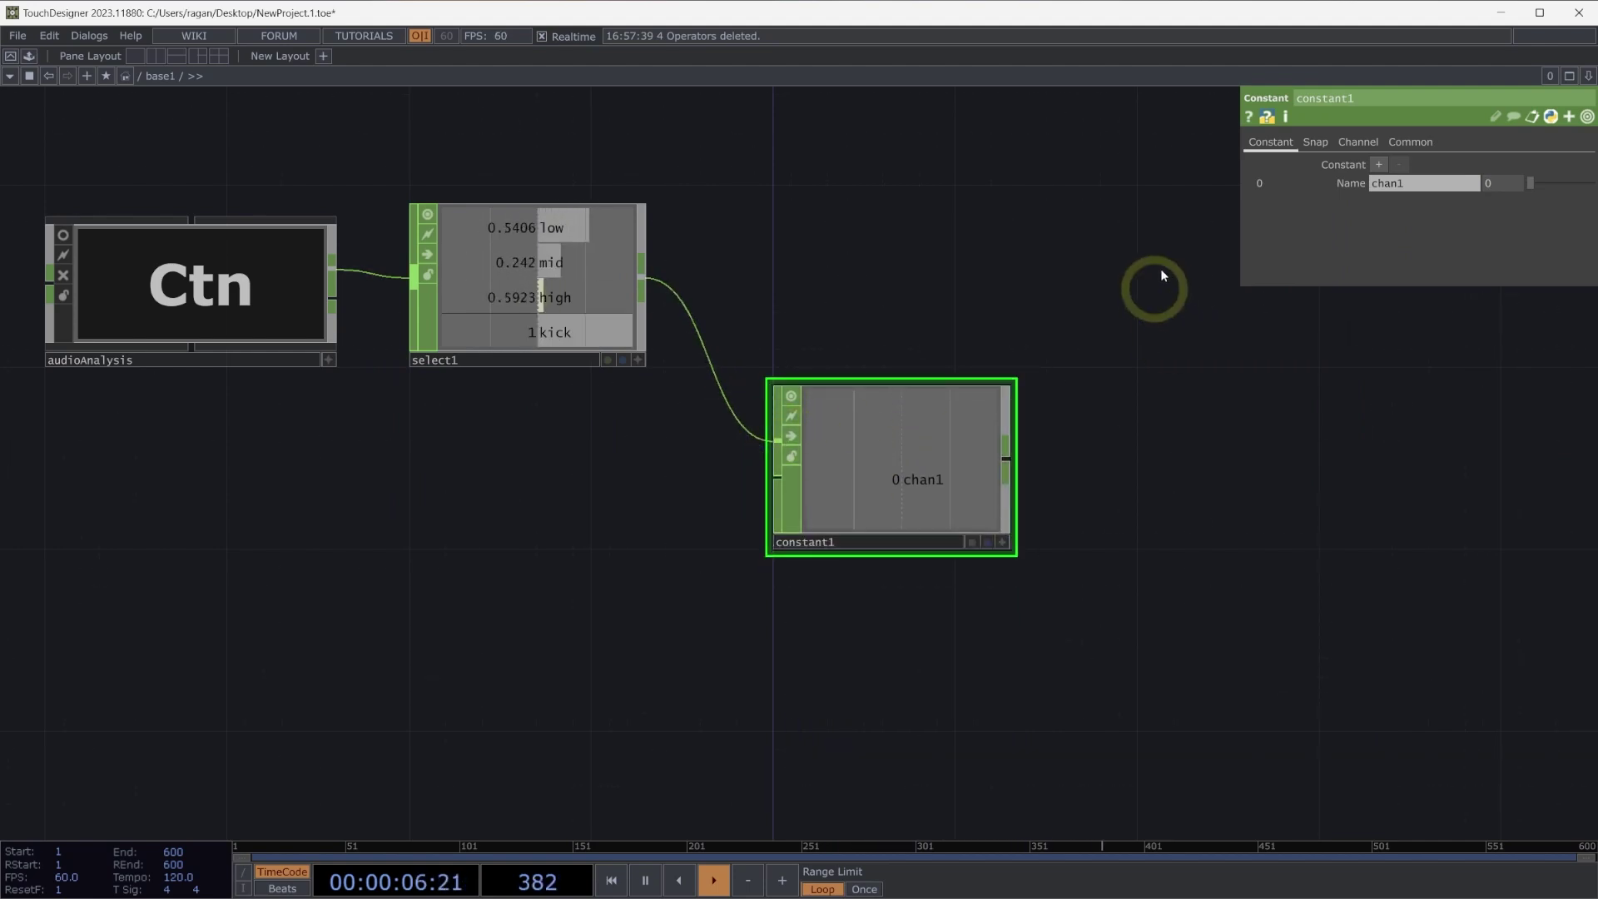
Snapshot the input channels into constant1 and set its low and mid values to 0
{"action": "left_click", "coordinate": [1315, 143]}
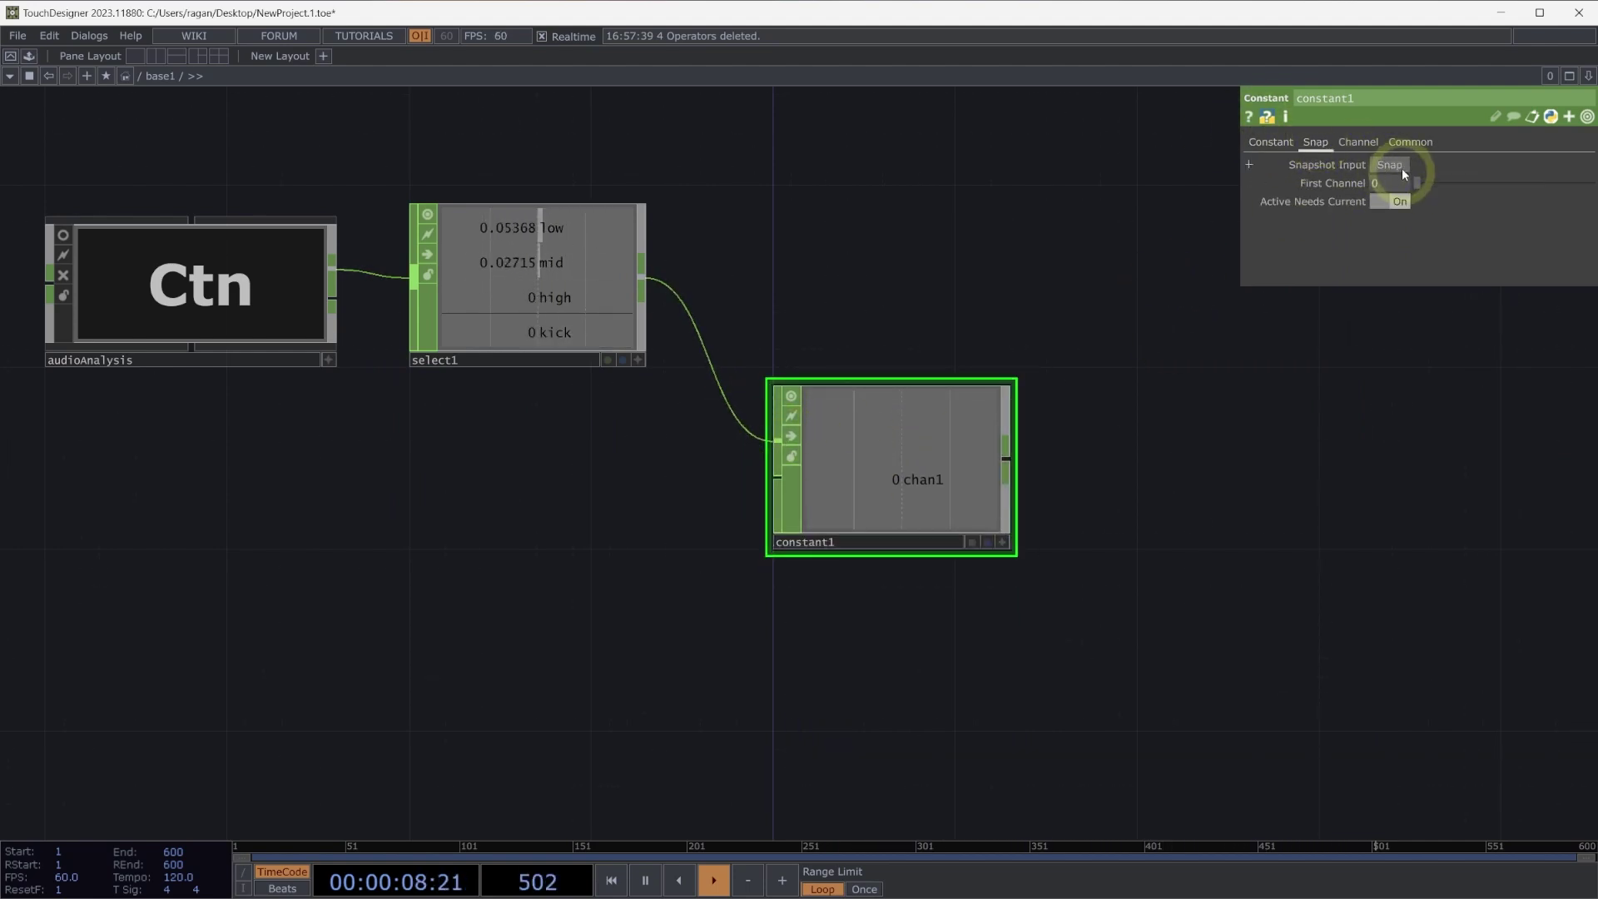
{"action": "left_click", "coordinate": [1389, 165]}
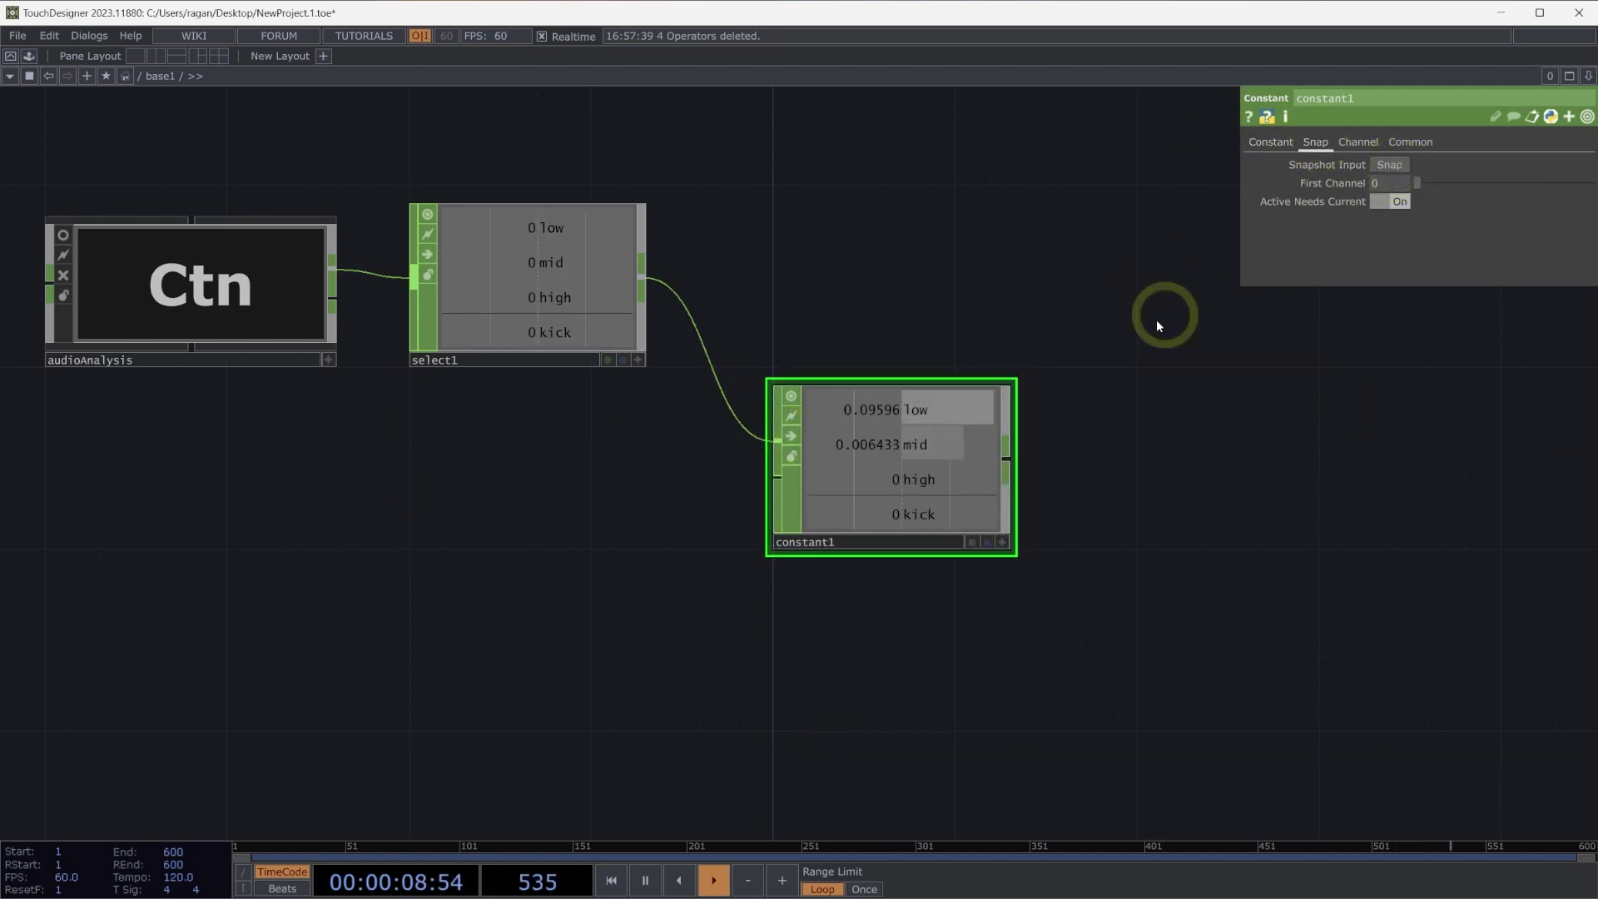
{"action": "left_click", "coordinate": [1272, 142]}
{"action": "left_click", "coordinate": [1512, 185]}
{"action": "type", "text": "0"}
{"action": "left_click", "coordinate": [1506, 199]}
{"action": "type", "text": "0"}
{"action": "key", "text": "Return"}
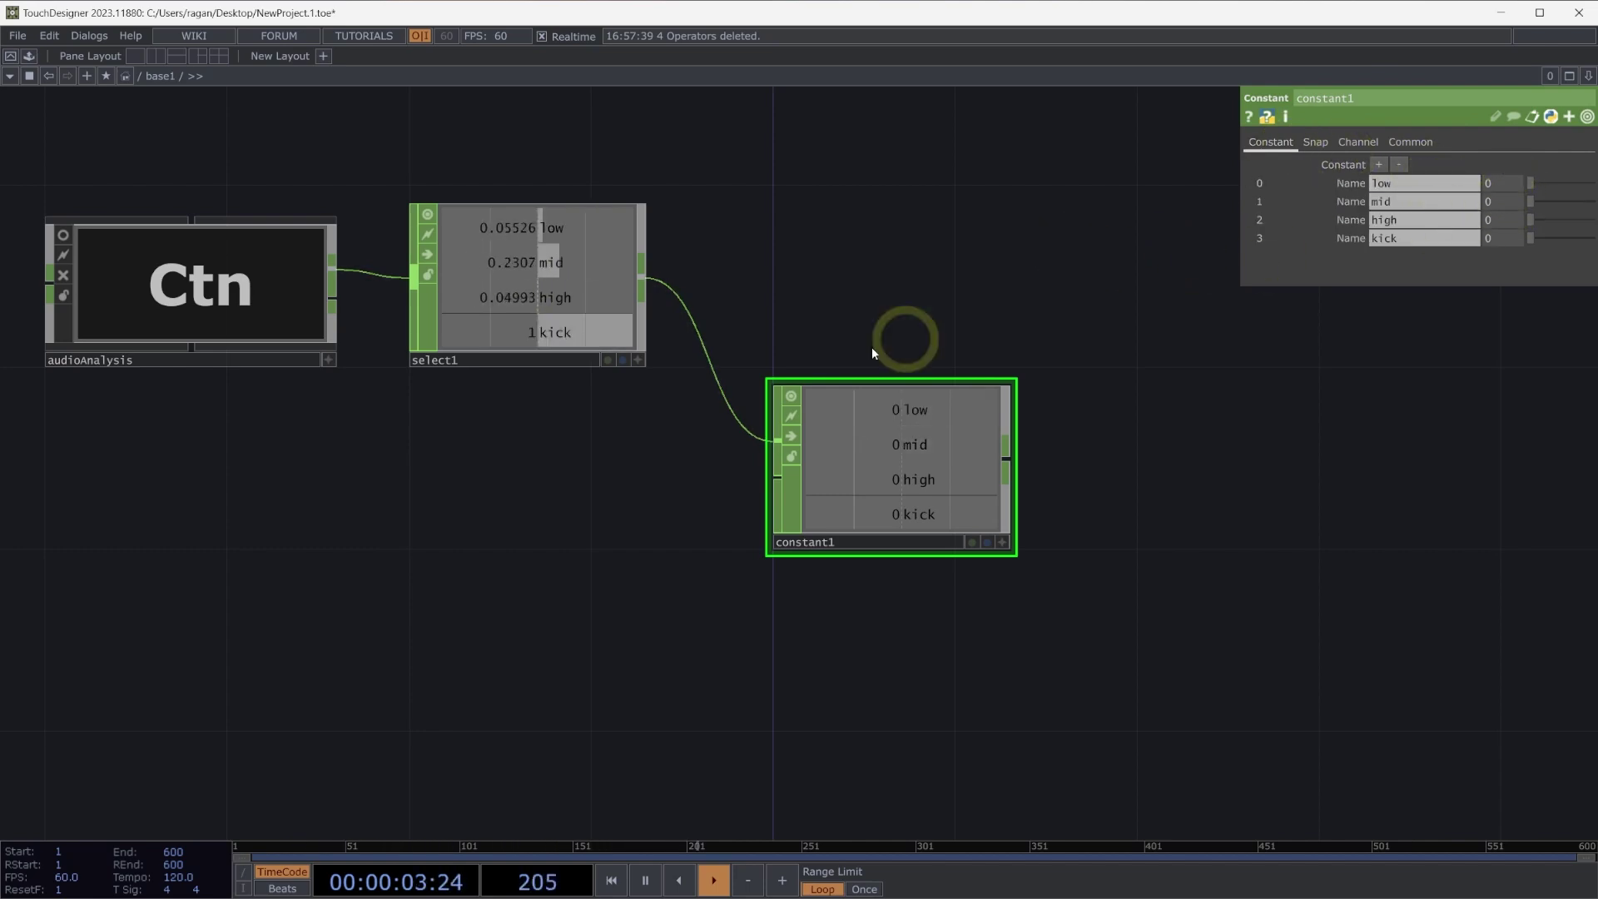
Disconnect select1 from constant1 and place constant1 directly below select1 with a gap between them
{"action": "right_click", "coordinate": [729, 400]}
{"action": "left_click", "coordinate": [753, 449]}
{"action": "left_click_drag", "start_coordinate": [785, 498], "coordinate": [528, 636]}
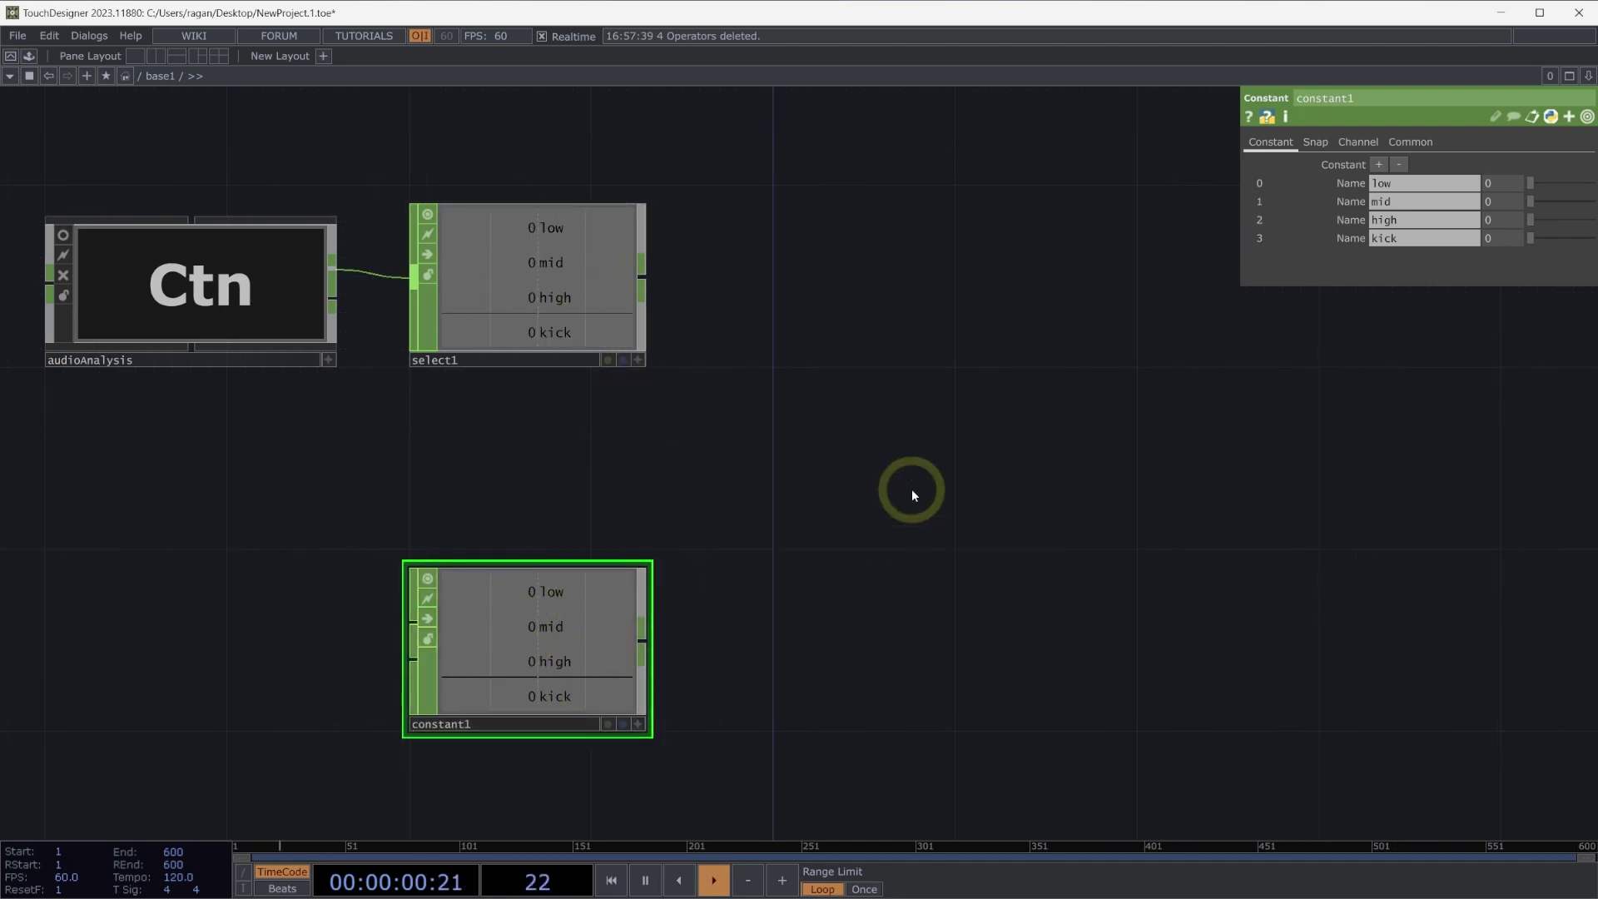
Add a Math CHOP after select1 and constant1, with select1 as its first input and constant1 as its second
{"action": "key", "text": "Tab"}
{"action": "type", "text": "math"}
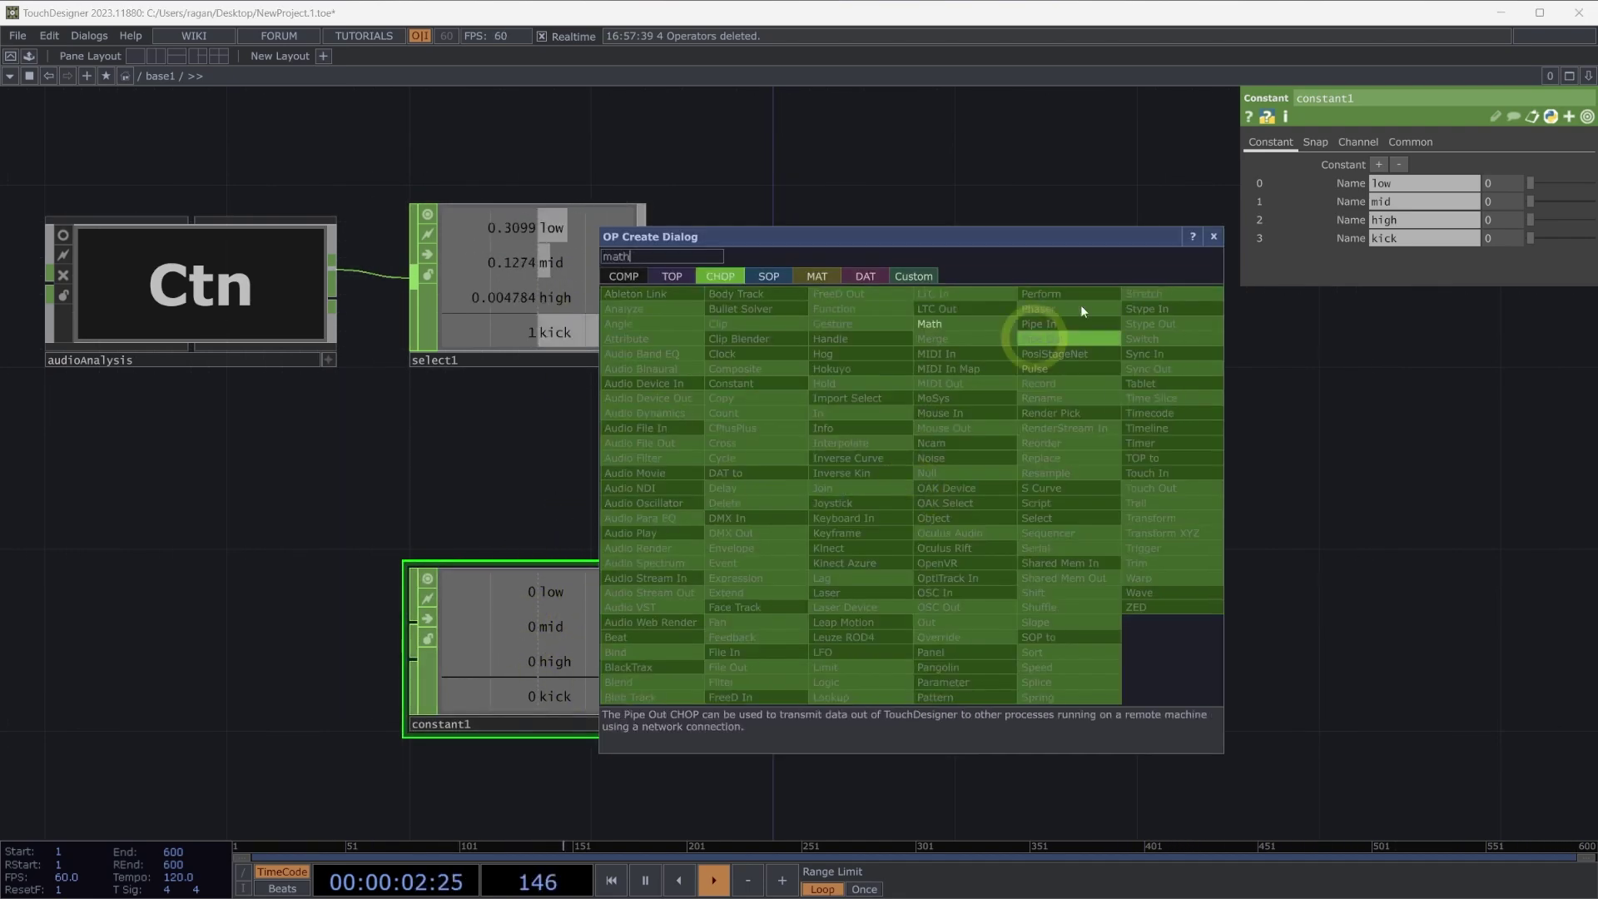
{"action": "left_click", "coordinate": [960, 327]}
{"action": "left_click", "coordinate": [969, 388]}
{"action": "left_click_drag", "start_coordinate": [969, 388], "coordinate": [865, 501]}
{"action": "right_click_drag", "start_coordinate": [609, 176], "coordinate": [656, 675]}
{"action": "left_click_drag", "start_coordinate": [647, 278], "coordinate": [773, 463]}
Set the new Math CHOP's Combine CHOPs option to Multiply
{"action": "left_click", "coordinate": [874, 403]}
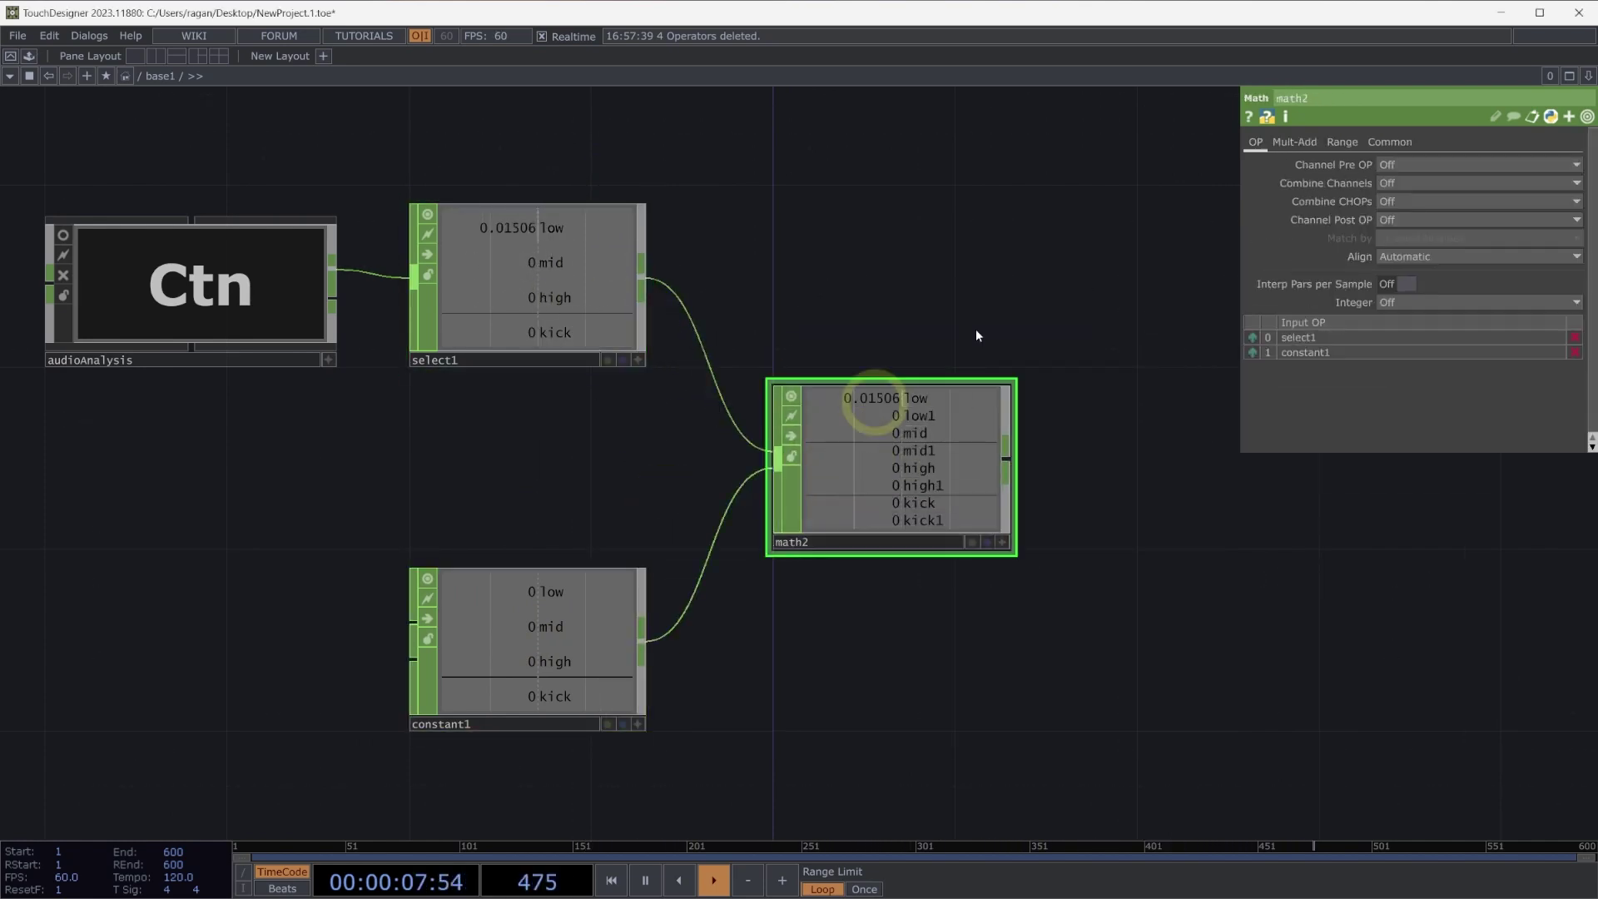
{"action": "left_click", "coordinate": [1388, 220]}
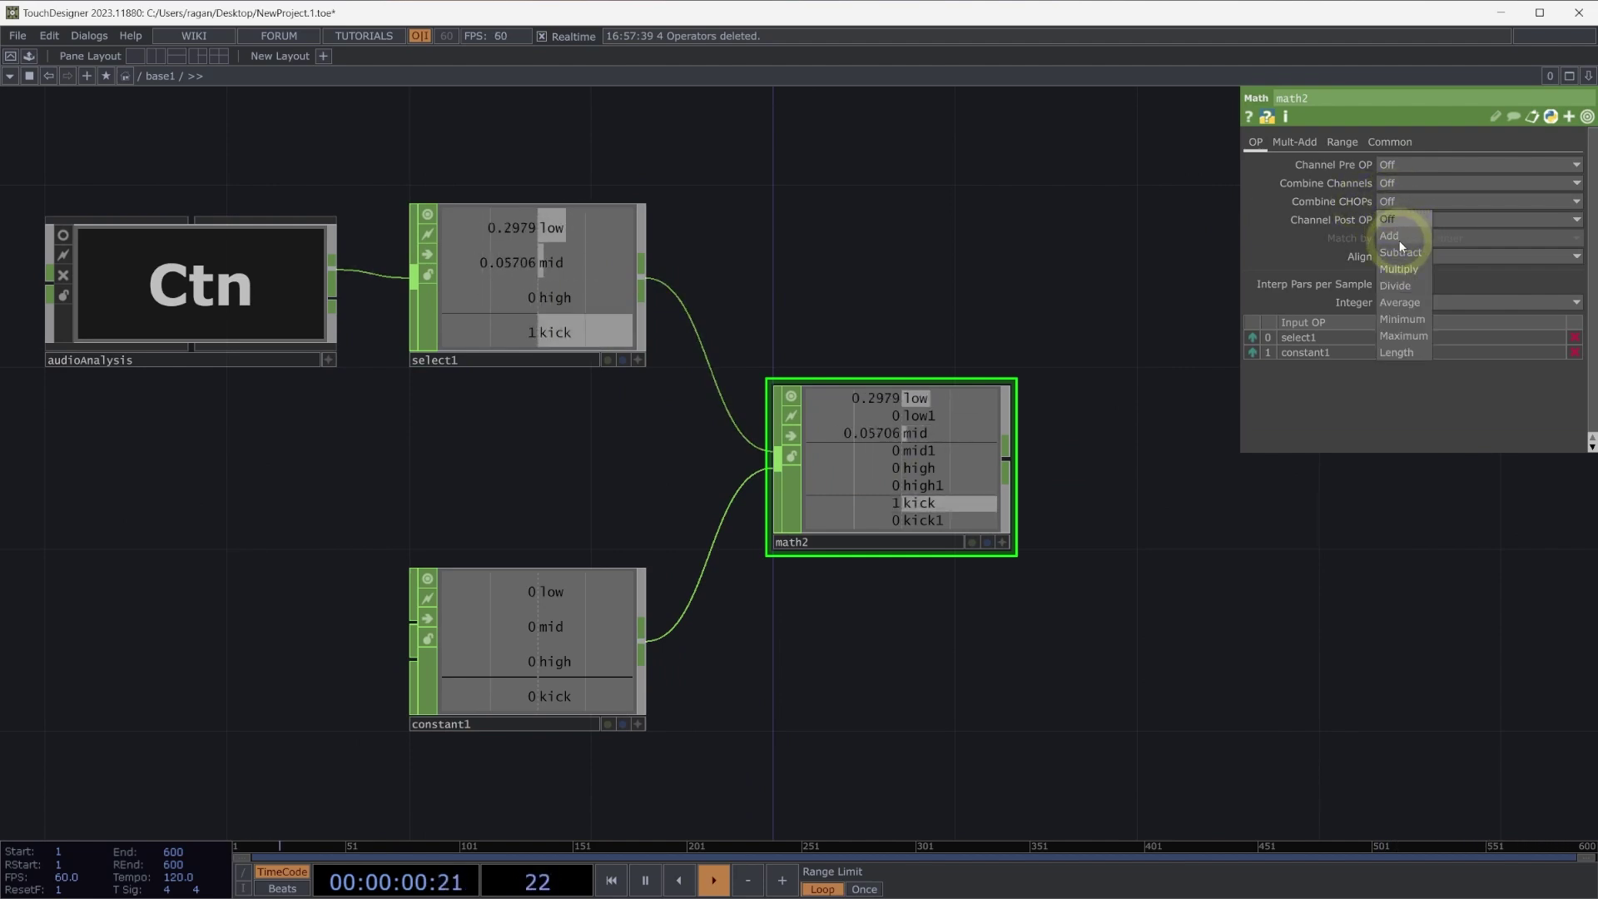
{"action": "left_click", "coordinate": [1400, 270]}
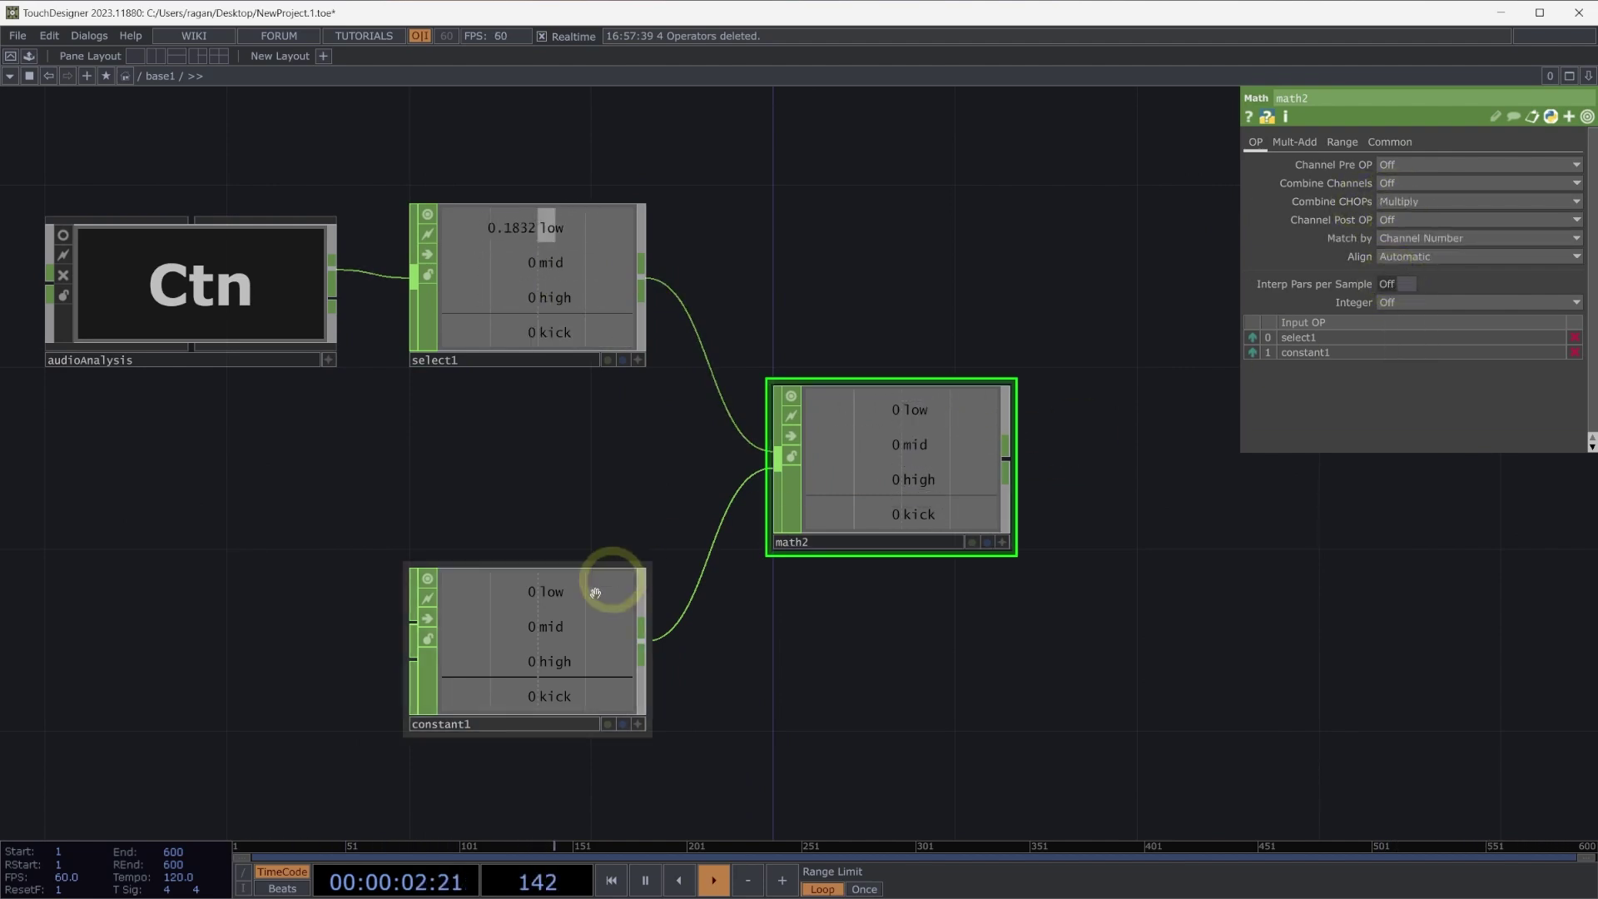
Set the low channel of constant1 to 1
{"action": "left_click", "coordinate": [583, 590]}
{"action": "left_click", "coordinate": [1500, 183]}
{"action": "type", "text": "1"}
{"action": "key", "text": "Return"}
Rename constant1 as constant_controller1
{"action": "left_click", "coordinate": [452, 652]}
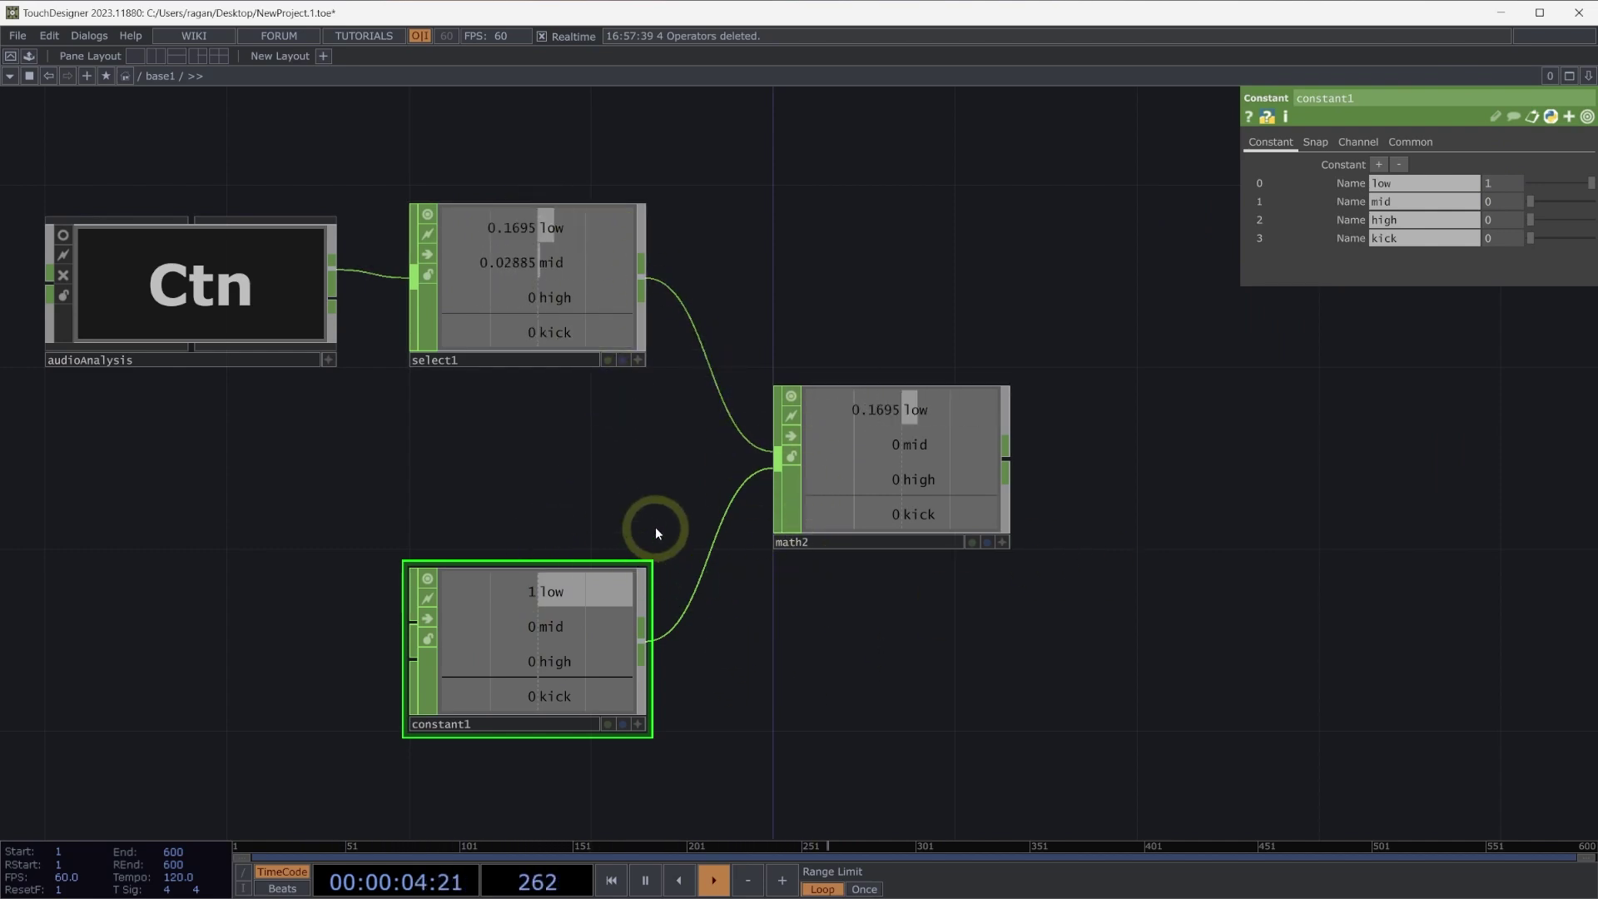
{"action": "left_click", "coordinate": [535, 726]}
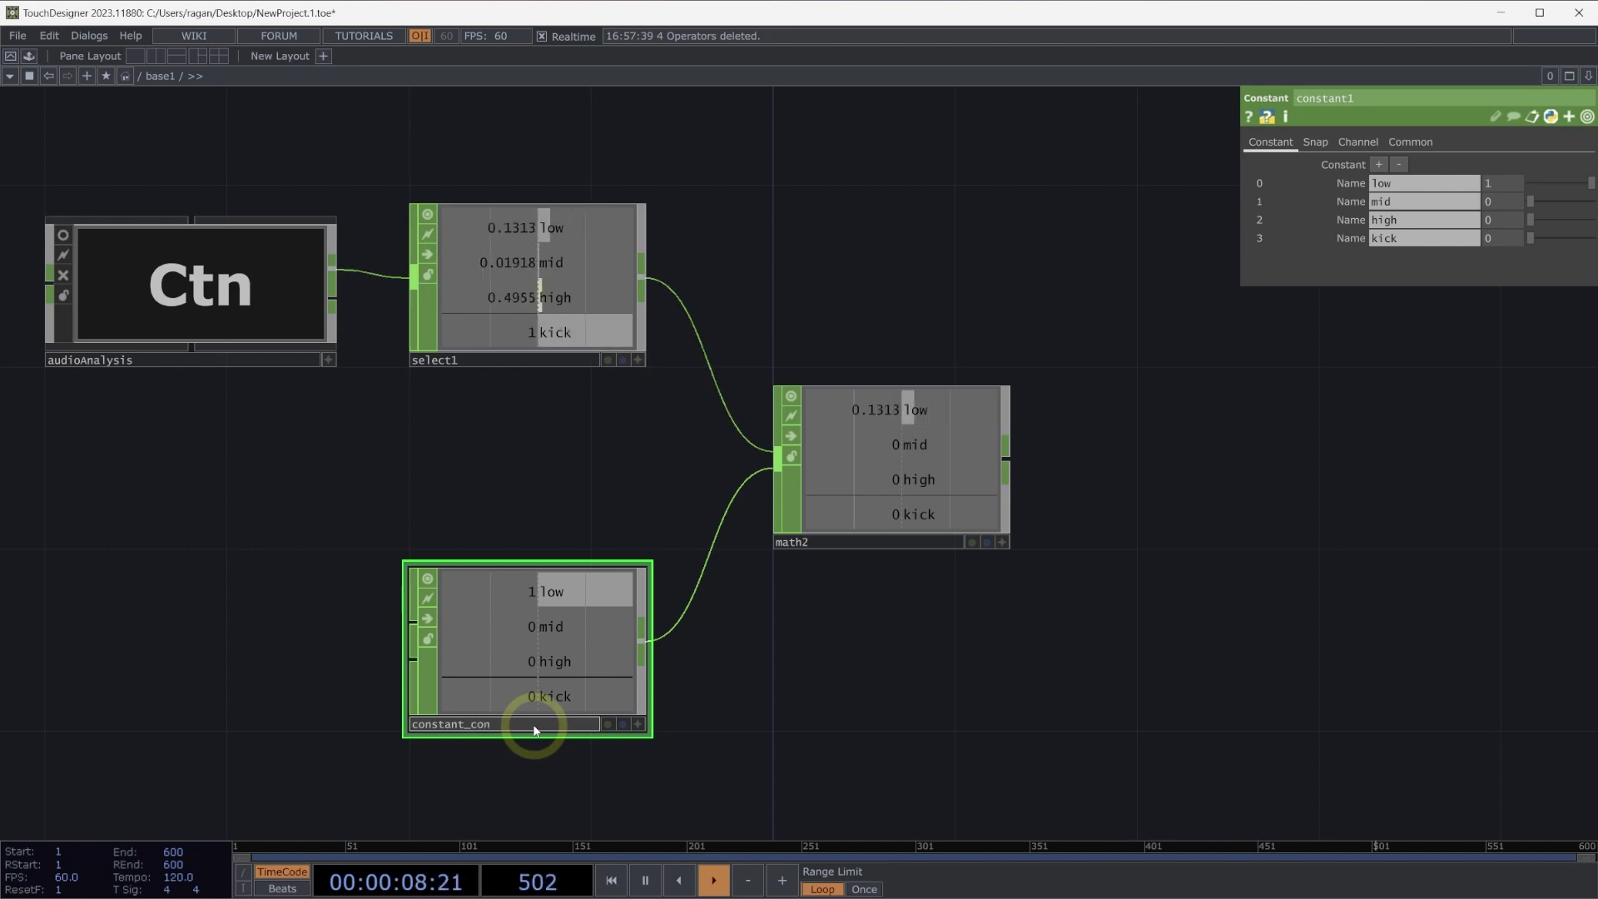
{"action": "type", "text": "controller1"}
{"action": "key", "text": "Return"}
Duplicate constant_controller1 and place the copy below the original, leaving a gap between the two nodes
{"action": "left_click_drag", "start_coordinate": [863, 684], "coordinate": [789, 306]}
{"action": "key", "text": "ctrl+c"}
{"action": "key", "text": "ctrl+v"}
{"action": "left_click", "coordinate": [519, 455]}
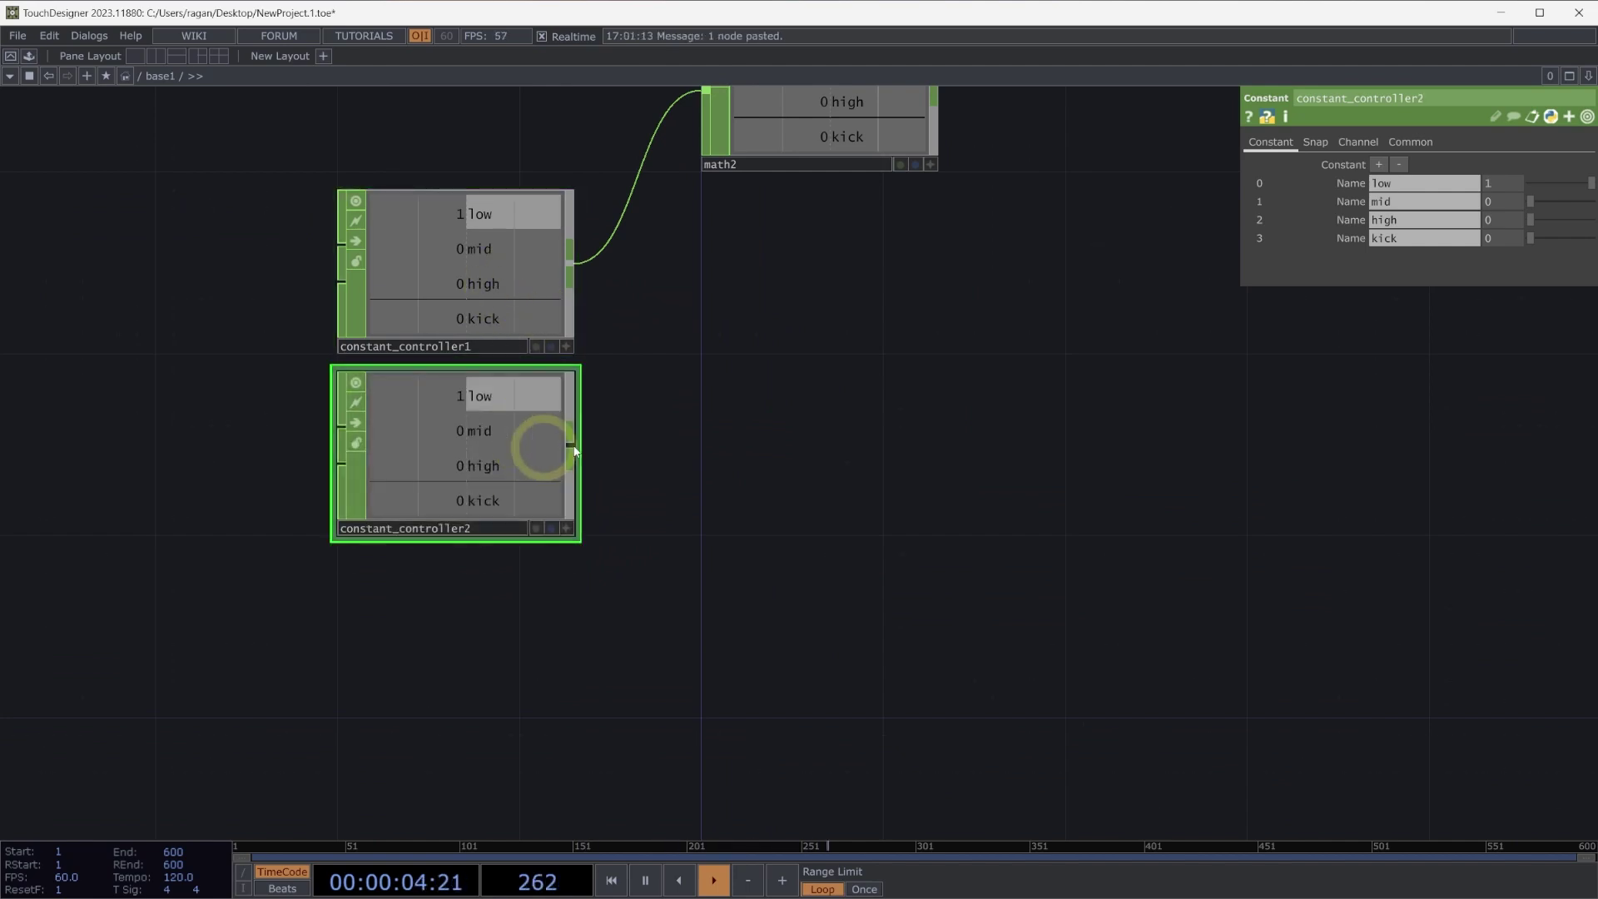
{"action": "left_click_drag", "start_coordinate": [513, 443], "coordinate": [482, 633]}
{"action": "left_click_drag", "start_coordinate": [647, 452], "coordinate": [616, 554]}
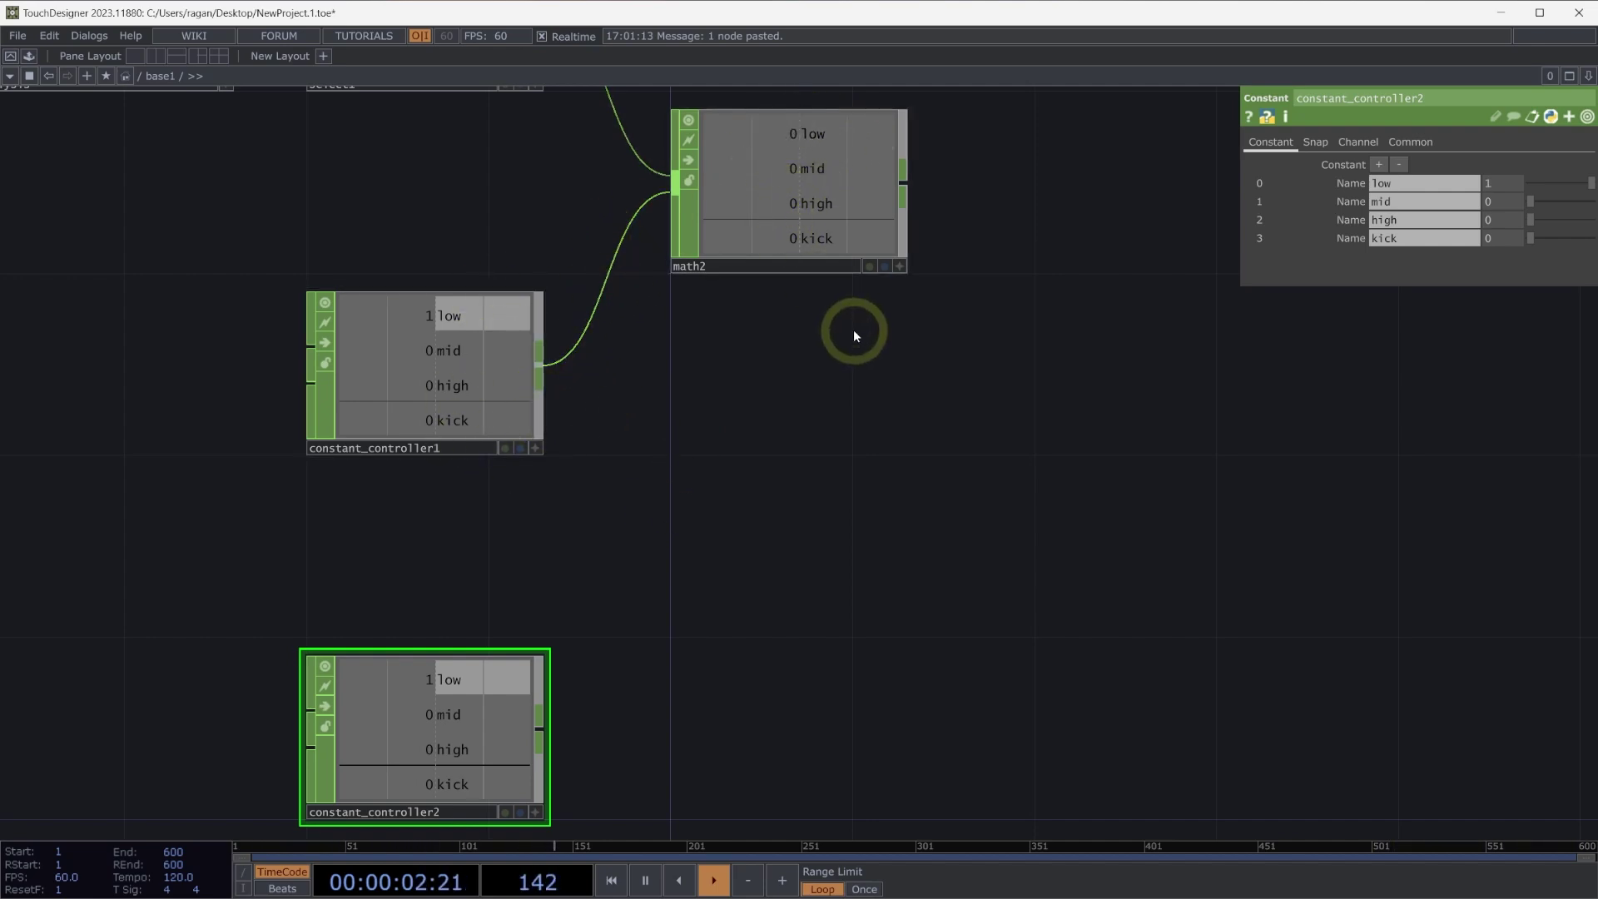
Add a Logic CHOP below math2 and connect constant_controller1 and constant_controller2 as its first and second inputs
{"action": "key", "text": "Tab"}
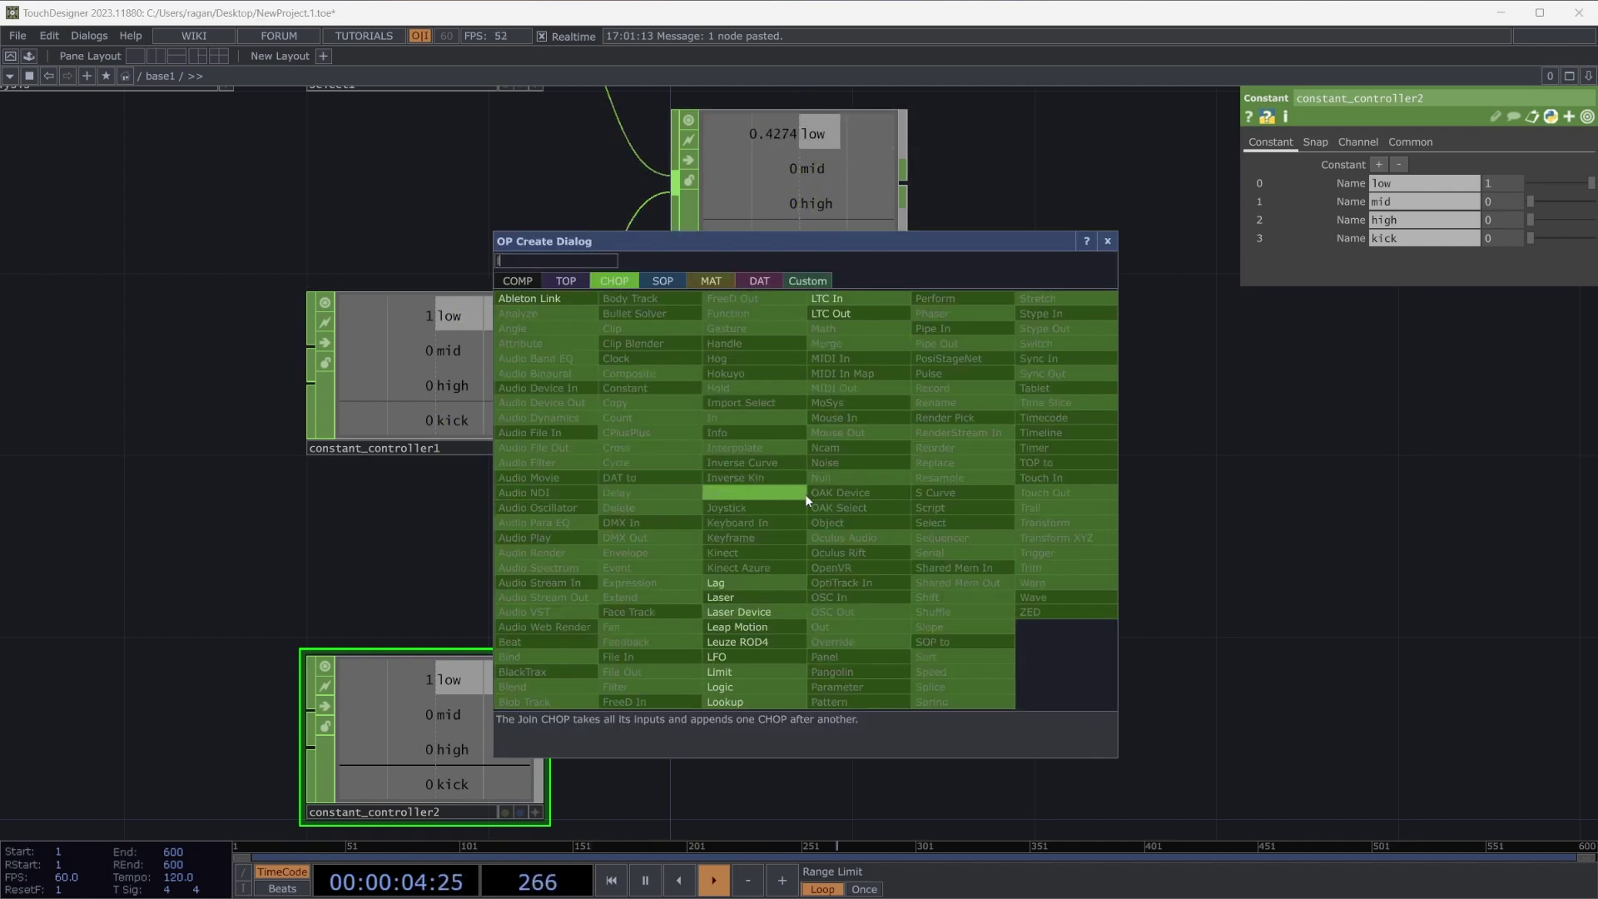
{"action": "left_click", "coordinate": [729, 672]}
{"action": "left_click", "coordinate": [869, 473]}
{"action": "left_click_drag", "start_coordinate": [541, 366], "coordinate": [747, 392]}
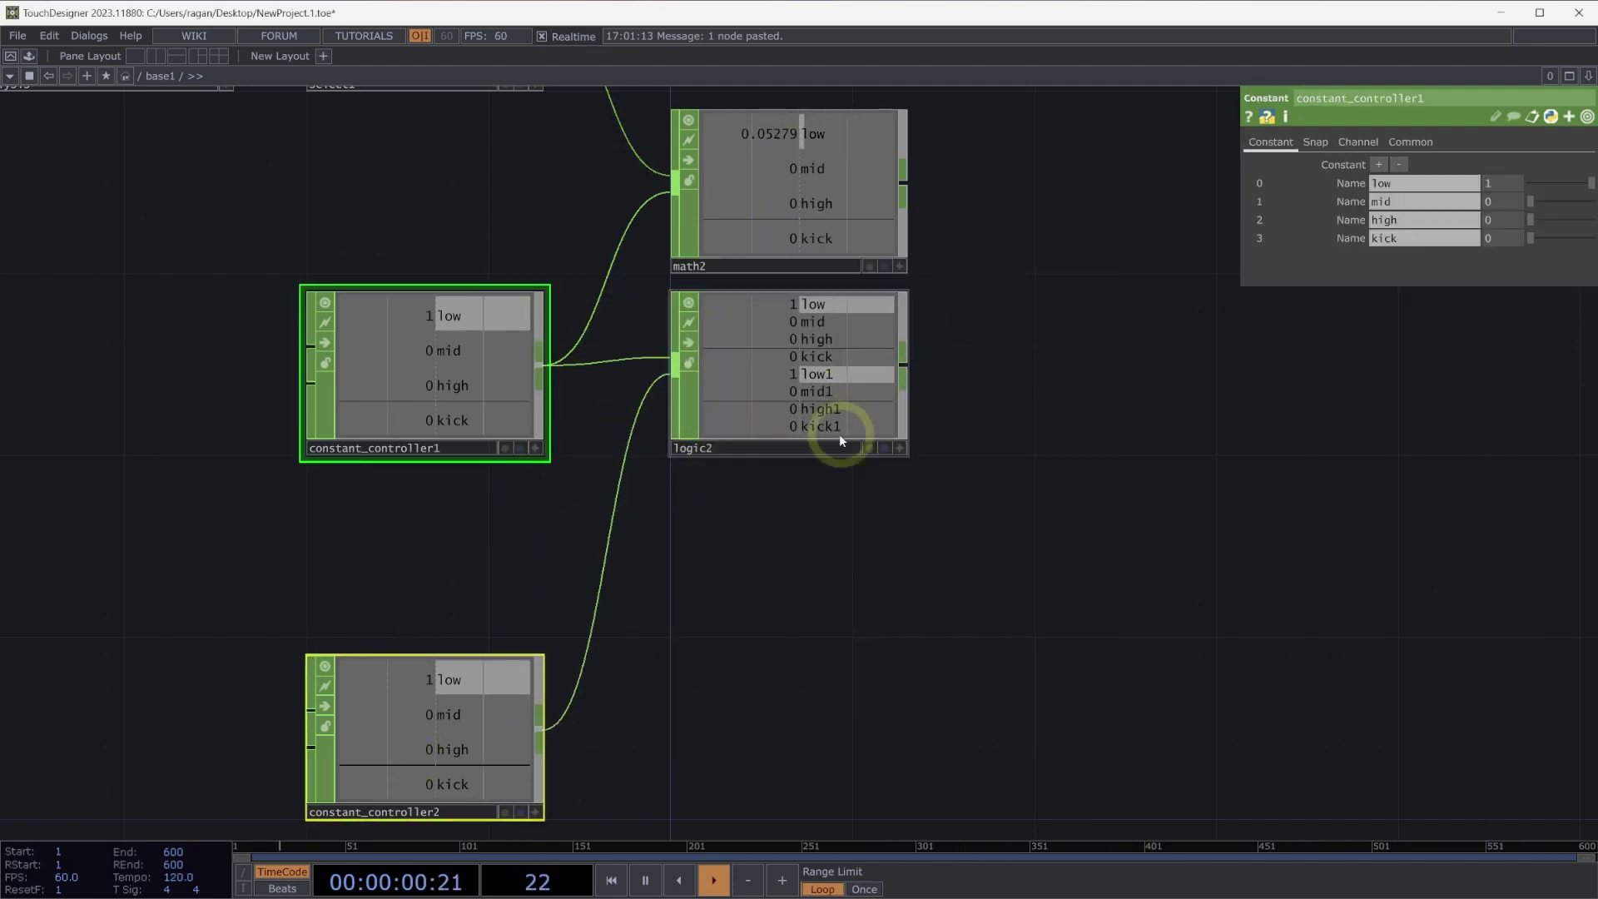
Set logic2's Combine CHOPs option to Or
{"action": "left_click", "coordinate": [877, 374]}
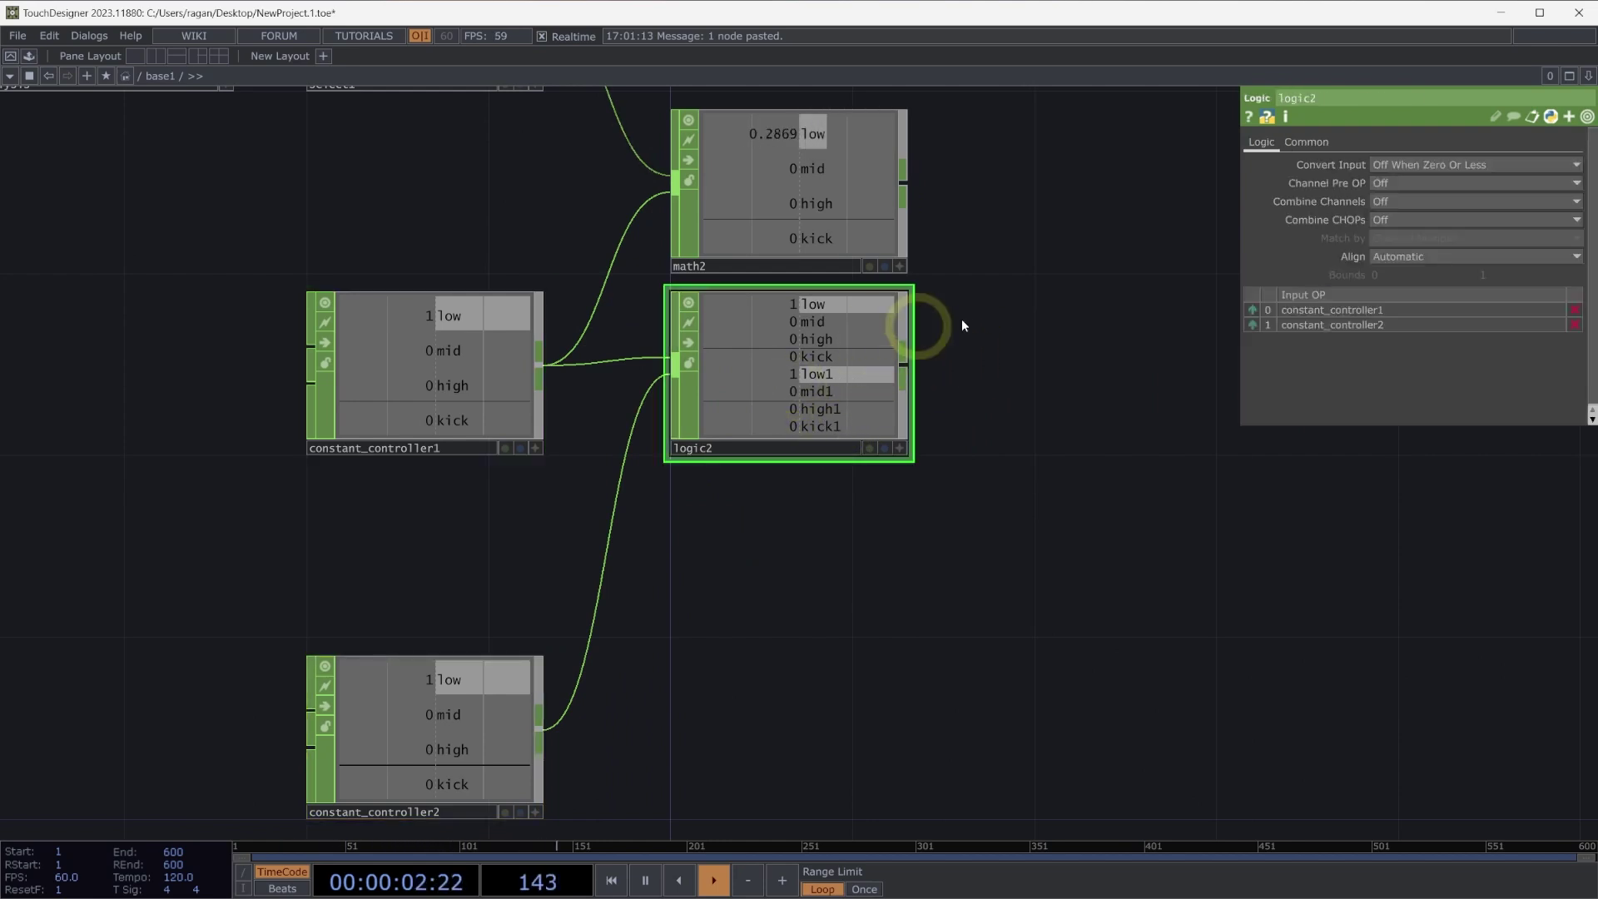
{"action": "left_click", "coordinate": [1381, 220]}
{"action": "left_click", "coordinate": [1390, 271]}
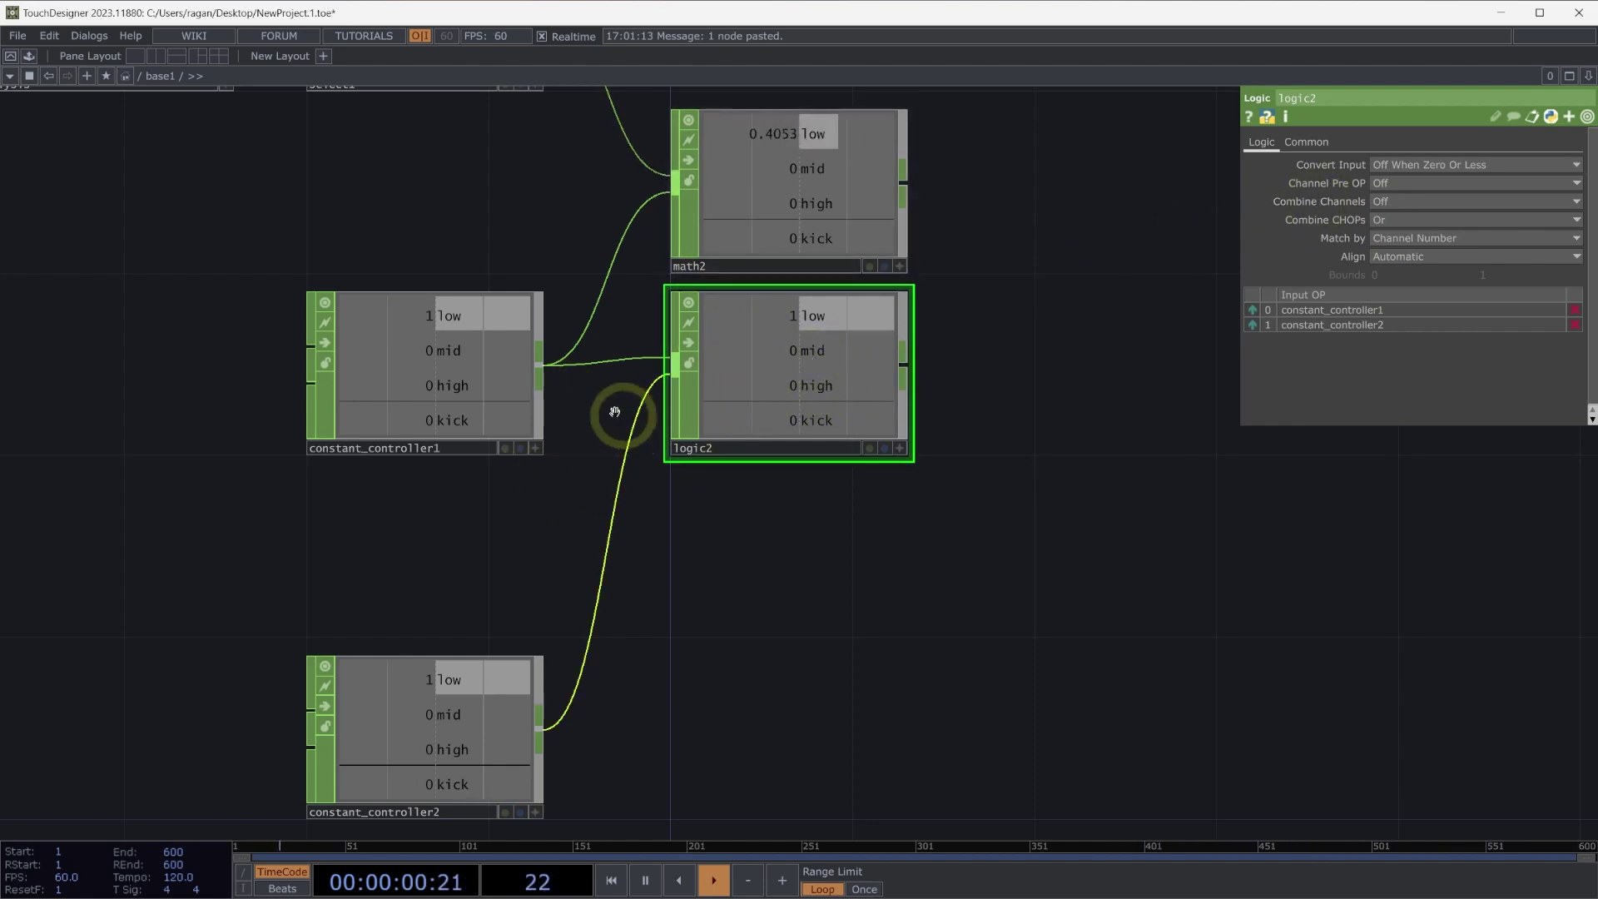
Set the low channel of constant_controller1 to 0 to test the Or logic
{"action": "left_click", "coordinate": [458, 354]}
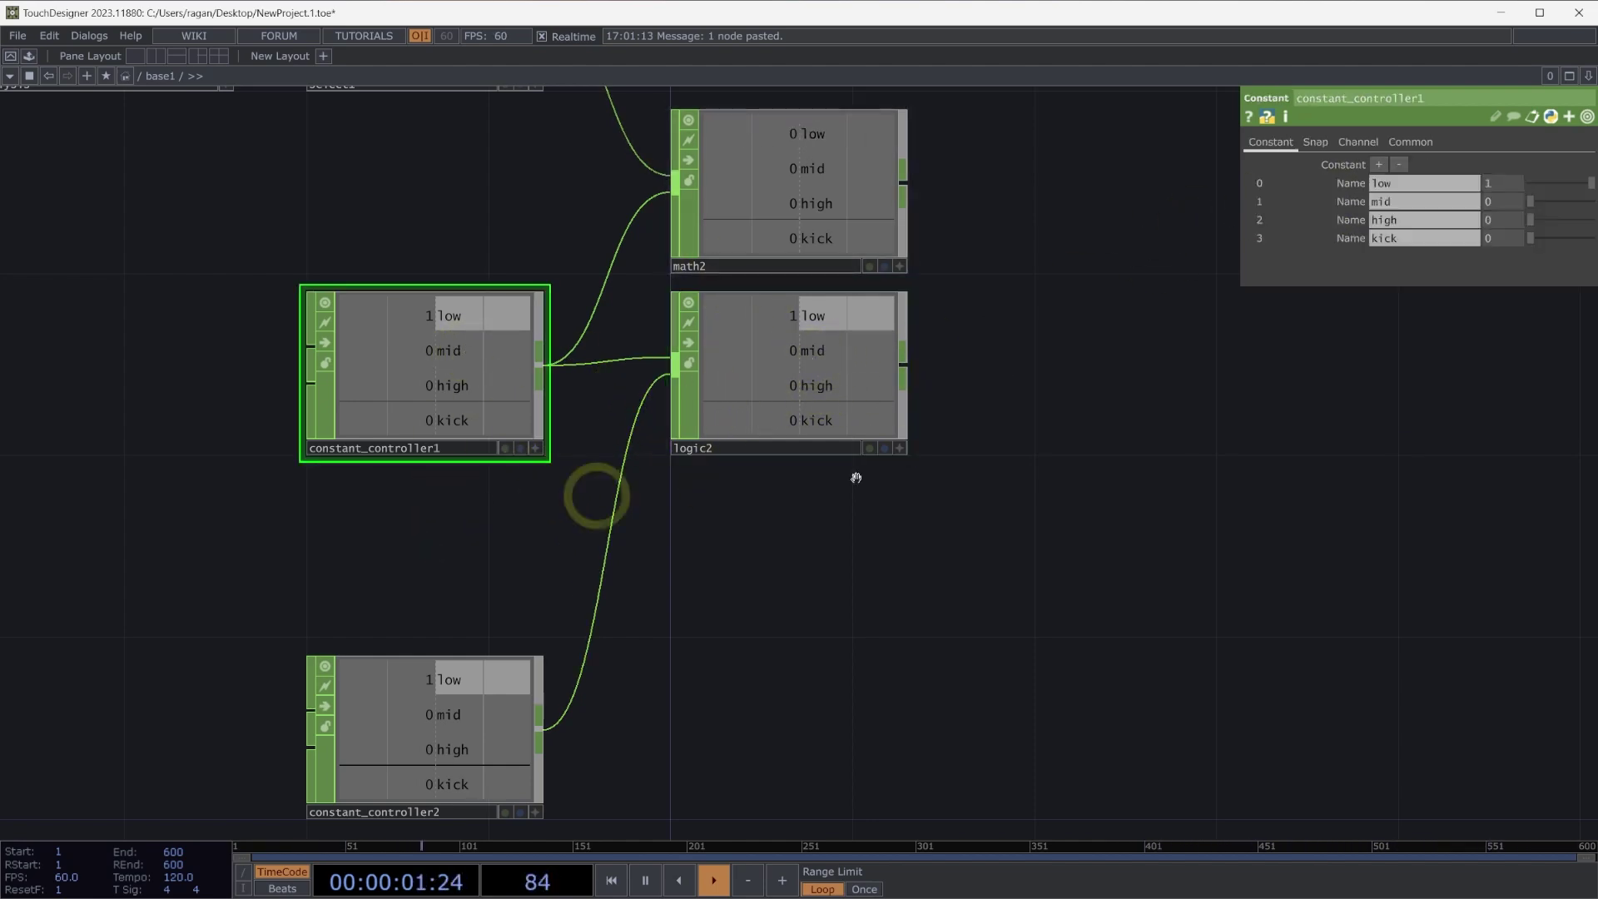
{"action": "left_click", "coordinate": [1502, 182]}
{"action": "type", "text": "0"}
{"action": "key", "text": "Return"}
Set the low channel of constant_controller2 to 0, and return it to 1
{"action": "left_click", "coordinate": [366, 797]}
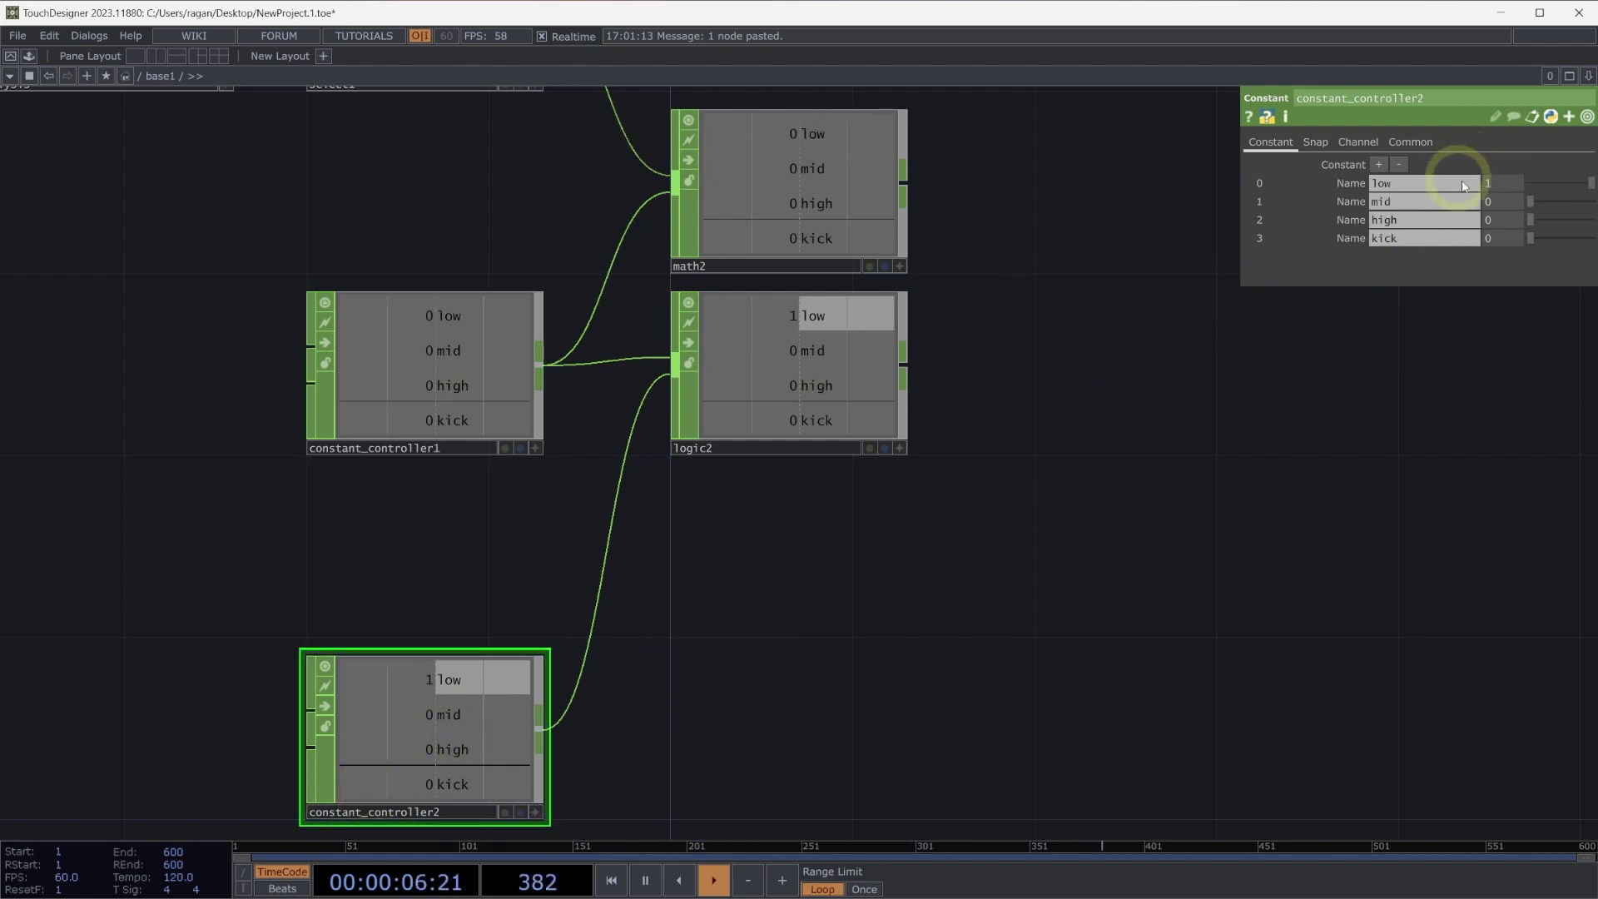
{"action": "left_click", "coordinate": [1499, 182]}
{"action": "type", "text": "0"}
{"action": "key", "text": "Return"}
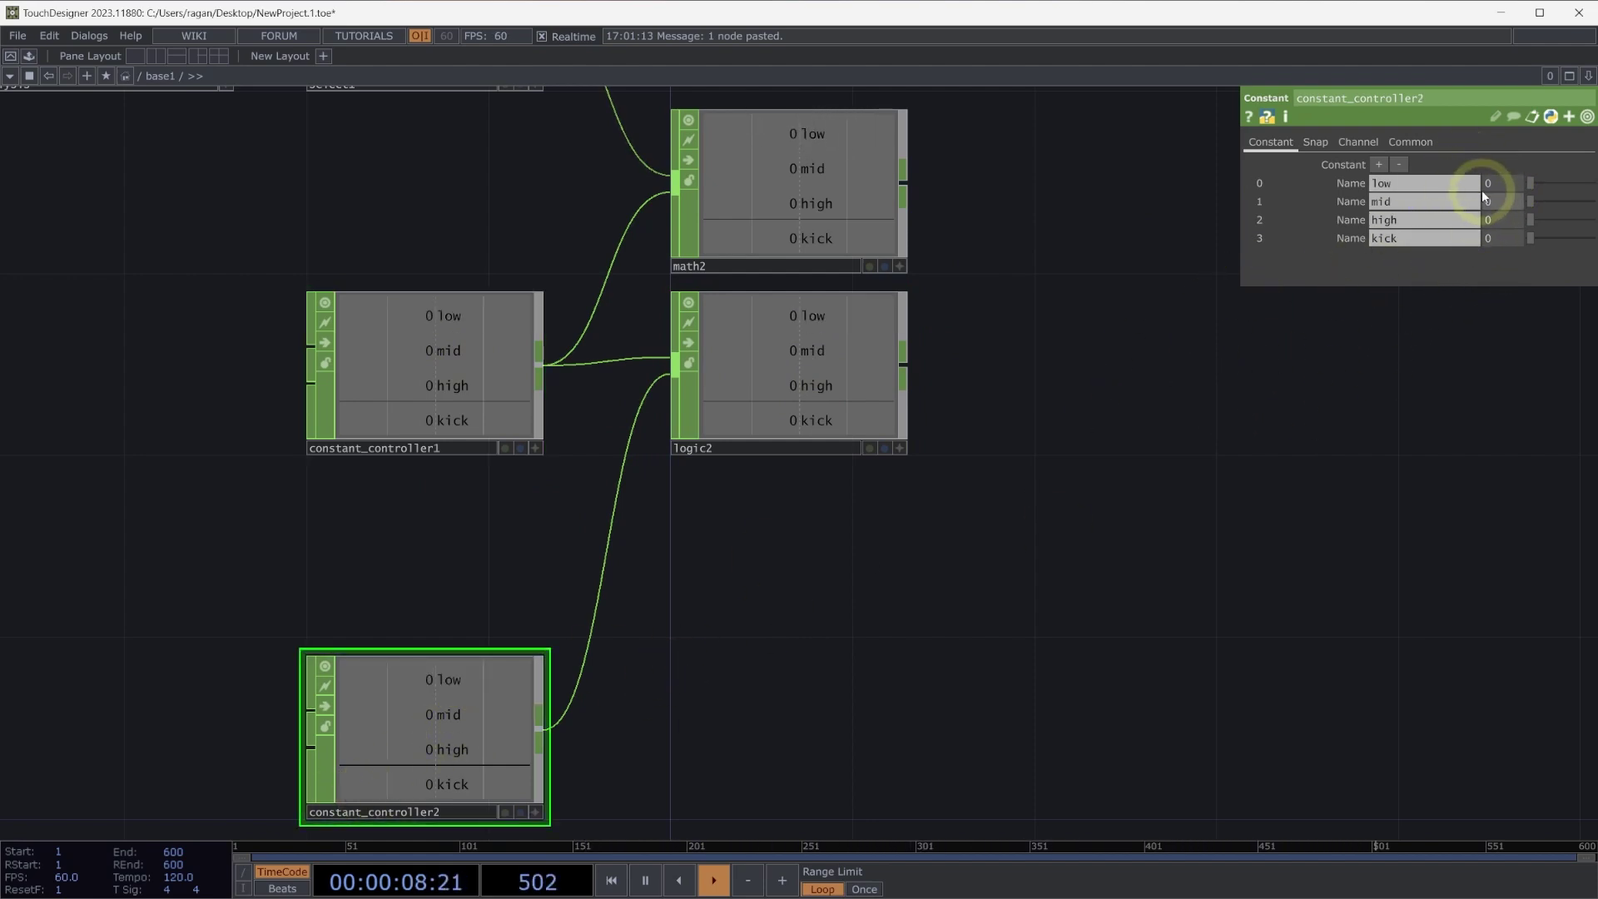
{"action": "key", "text": "Return"}
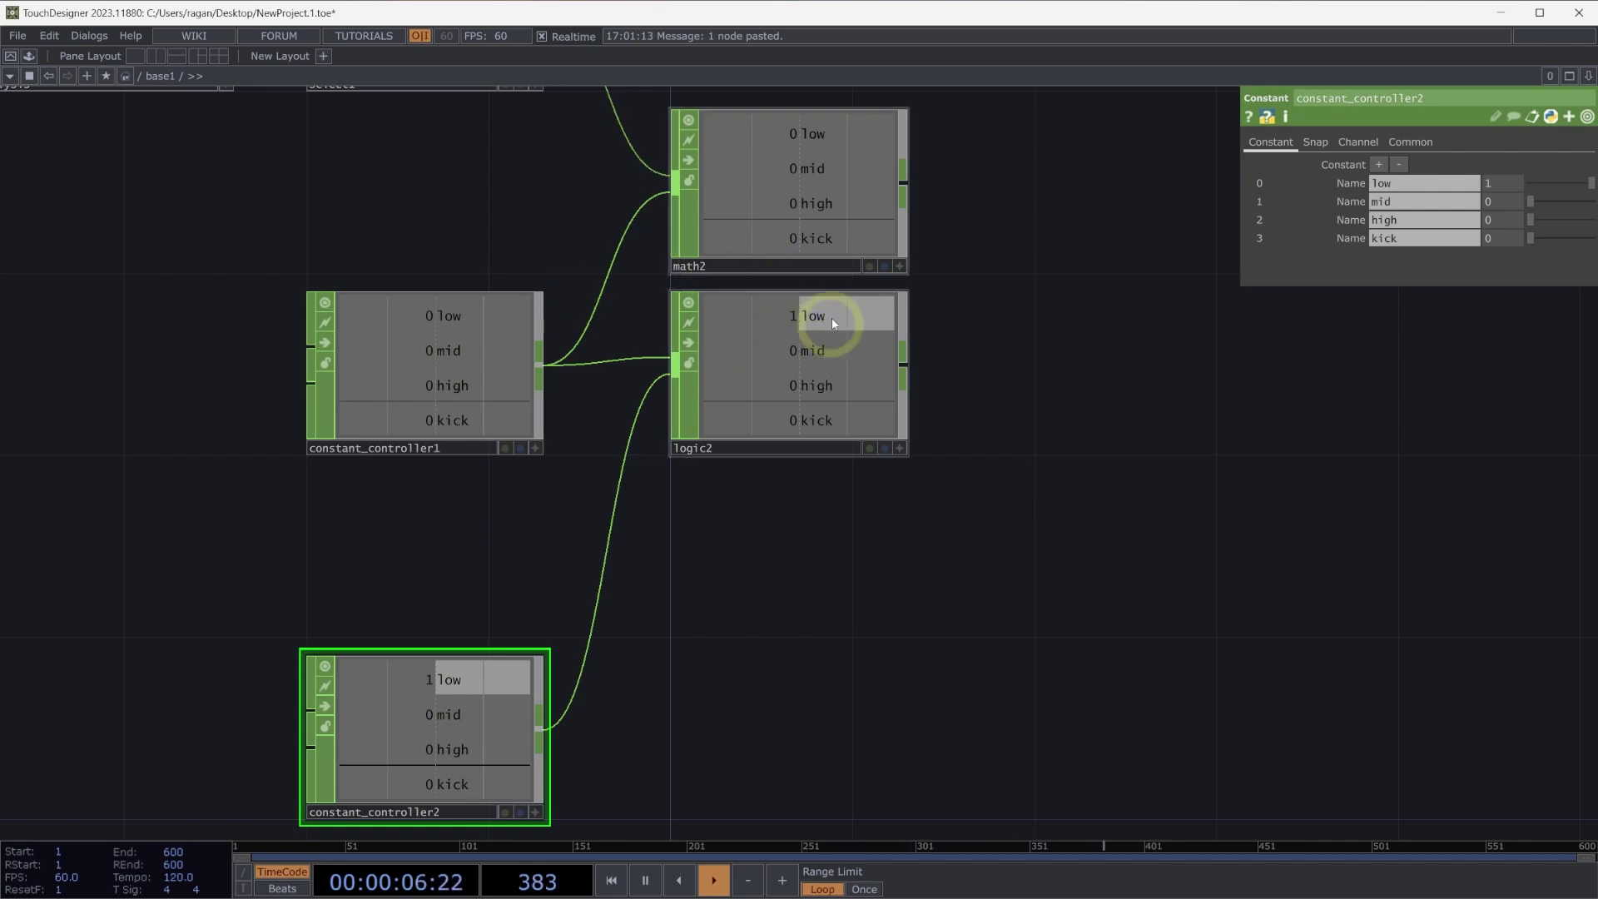
Move math2 further along the network and feed its second input from logic2 instead of constant_controller1
{"action": "left_click_drag", "start_coordinate": [1018, 271], "coordinate": [773, 408]}
{"action": "left_click_drag", "start_coordinate": [651, 273], "coordinate": [1009, 350]}
{"action": "left_click", "coordinate": [688, 501]}
{"action": "left_click", "coordinate": [718, 342]}
{"action": "left_click_drag", "start_coordinate": [839, 411], "coordinate": [921, 226]}
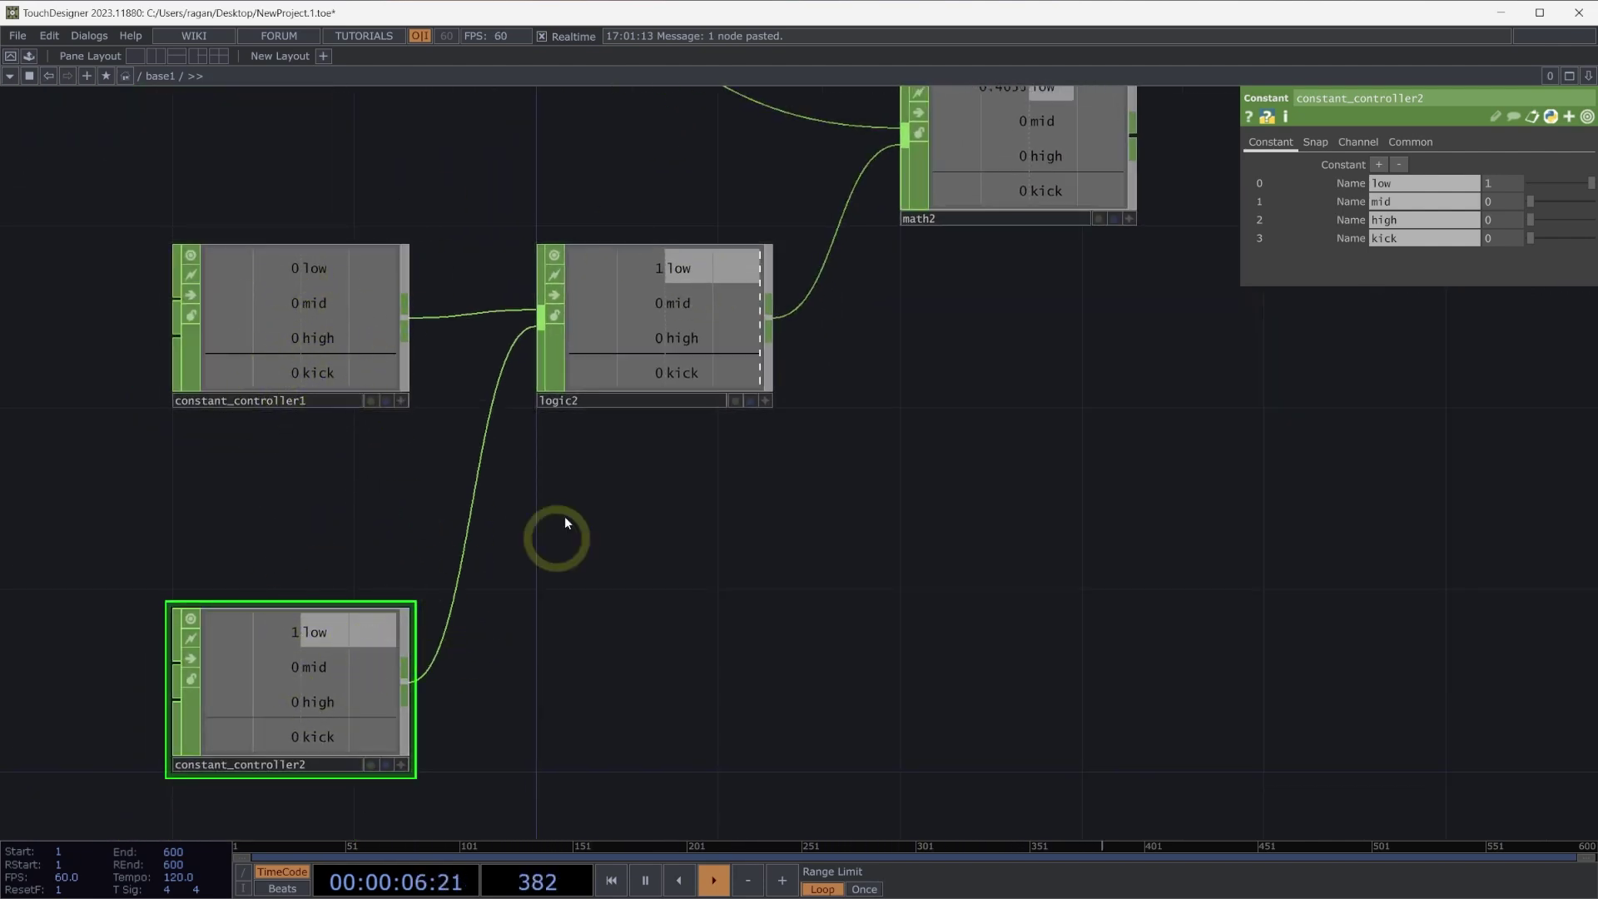
{"action": "left_click_drag", "start_coordinate": [1050, 417], "coordinate": [1011, 513]}
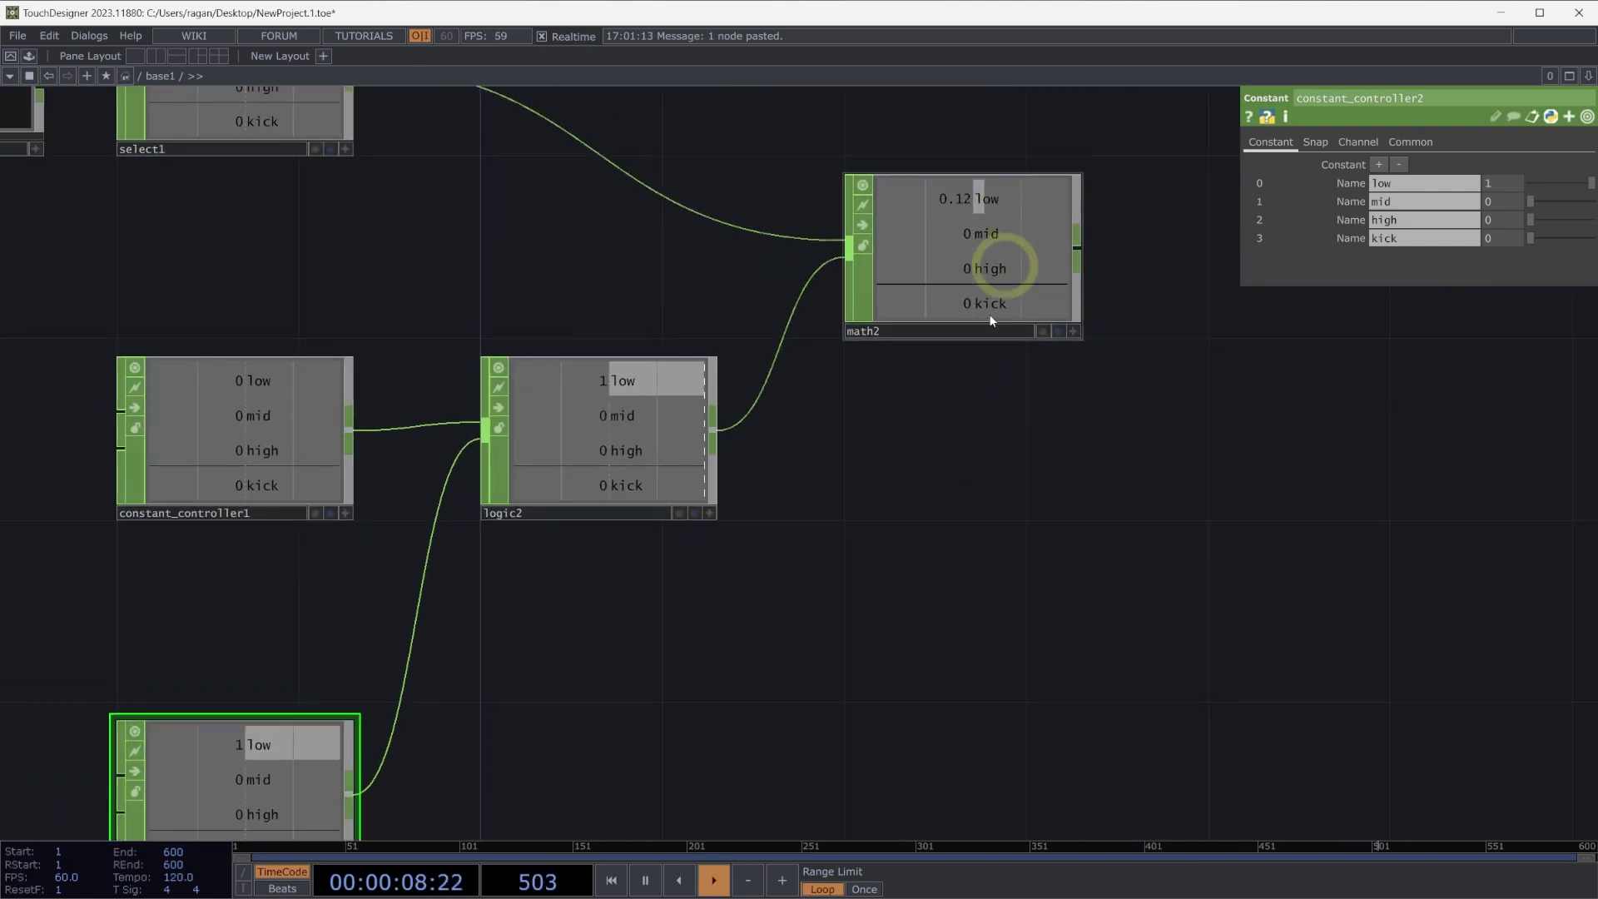
{"action": "left_click_drag", "start_coordinate": [847, 556], "coordinate": [883, 512]}
Duplicate logic2 with its input connections, place the copy below it and set the copy's Combine CHOPs to And
{"action": "left_click", "coordinate": [659, 379]}
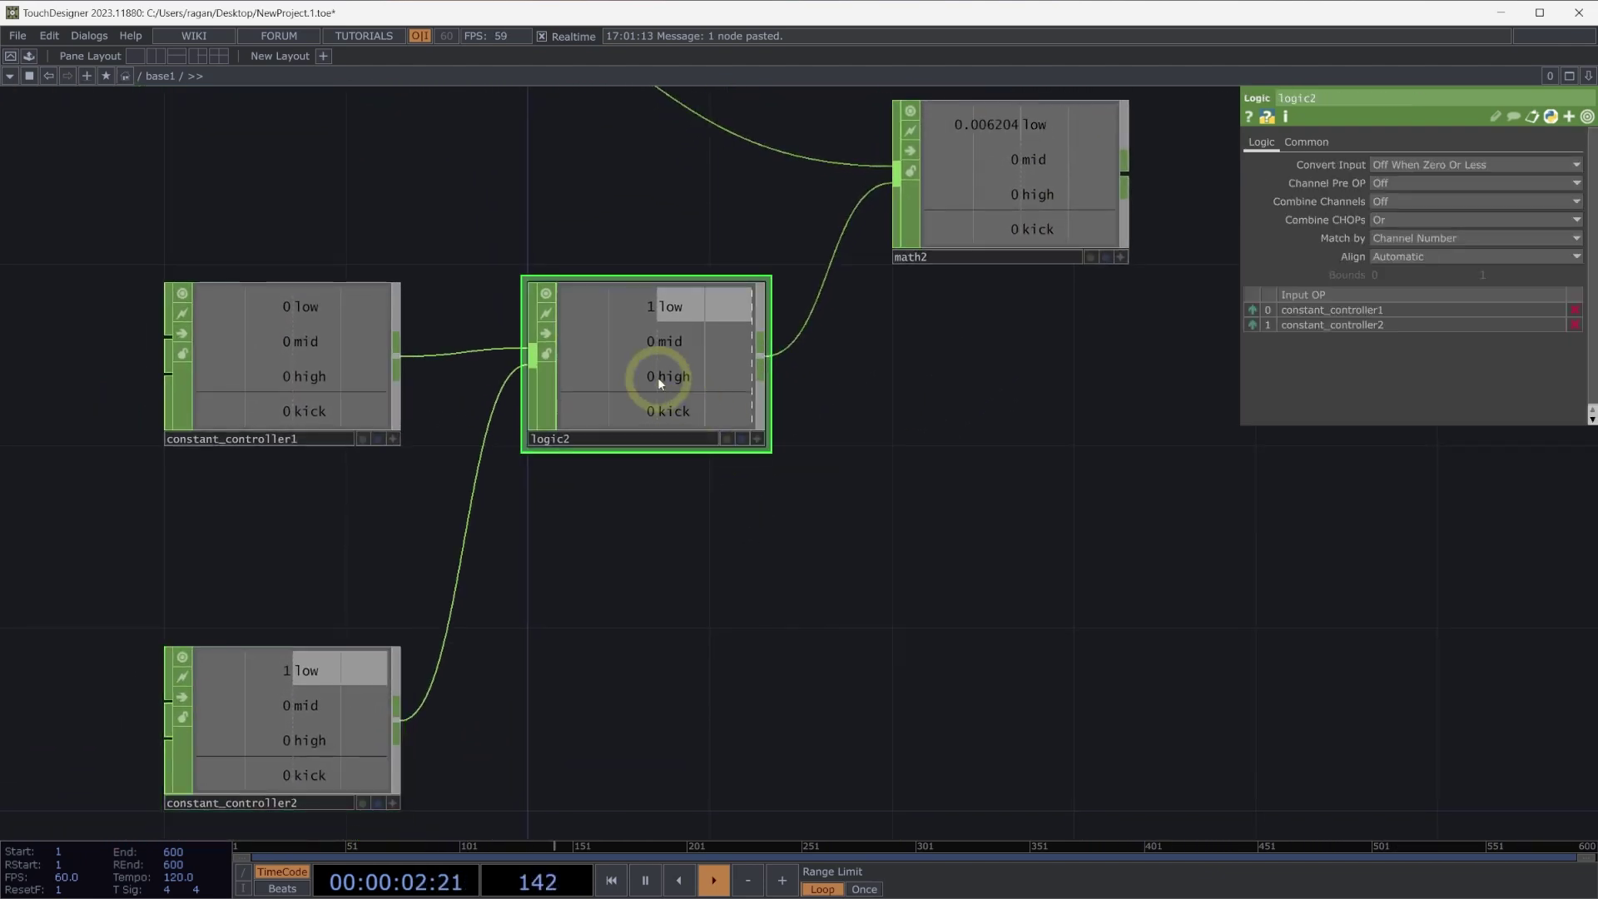
{"action": "key", "text": "ctrl+v"}
{"action": "left_click", "coordinate": [672, 727]}
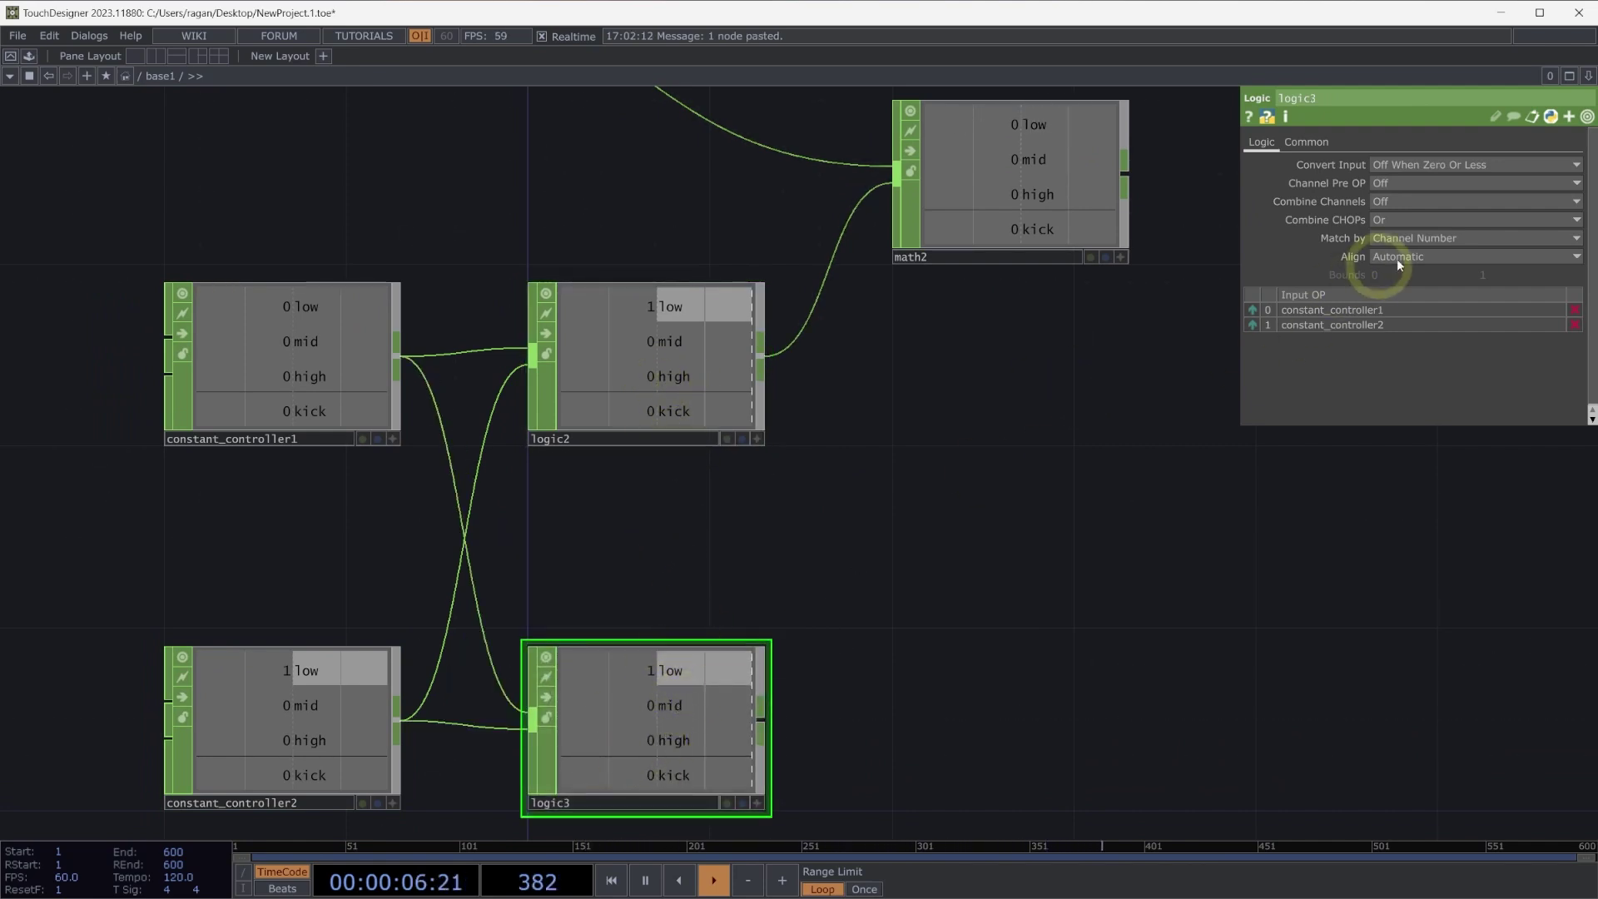
{"action": "left_click", "coordinate": [1401, 219]}
{"action": "left_click", "coordinate": [1402, 254]}
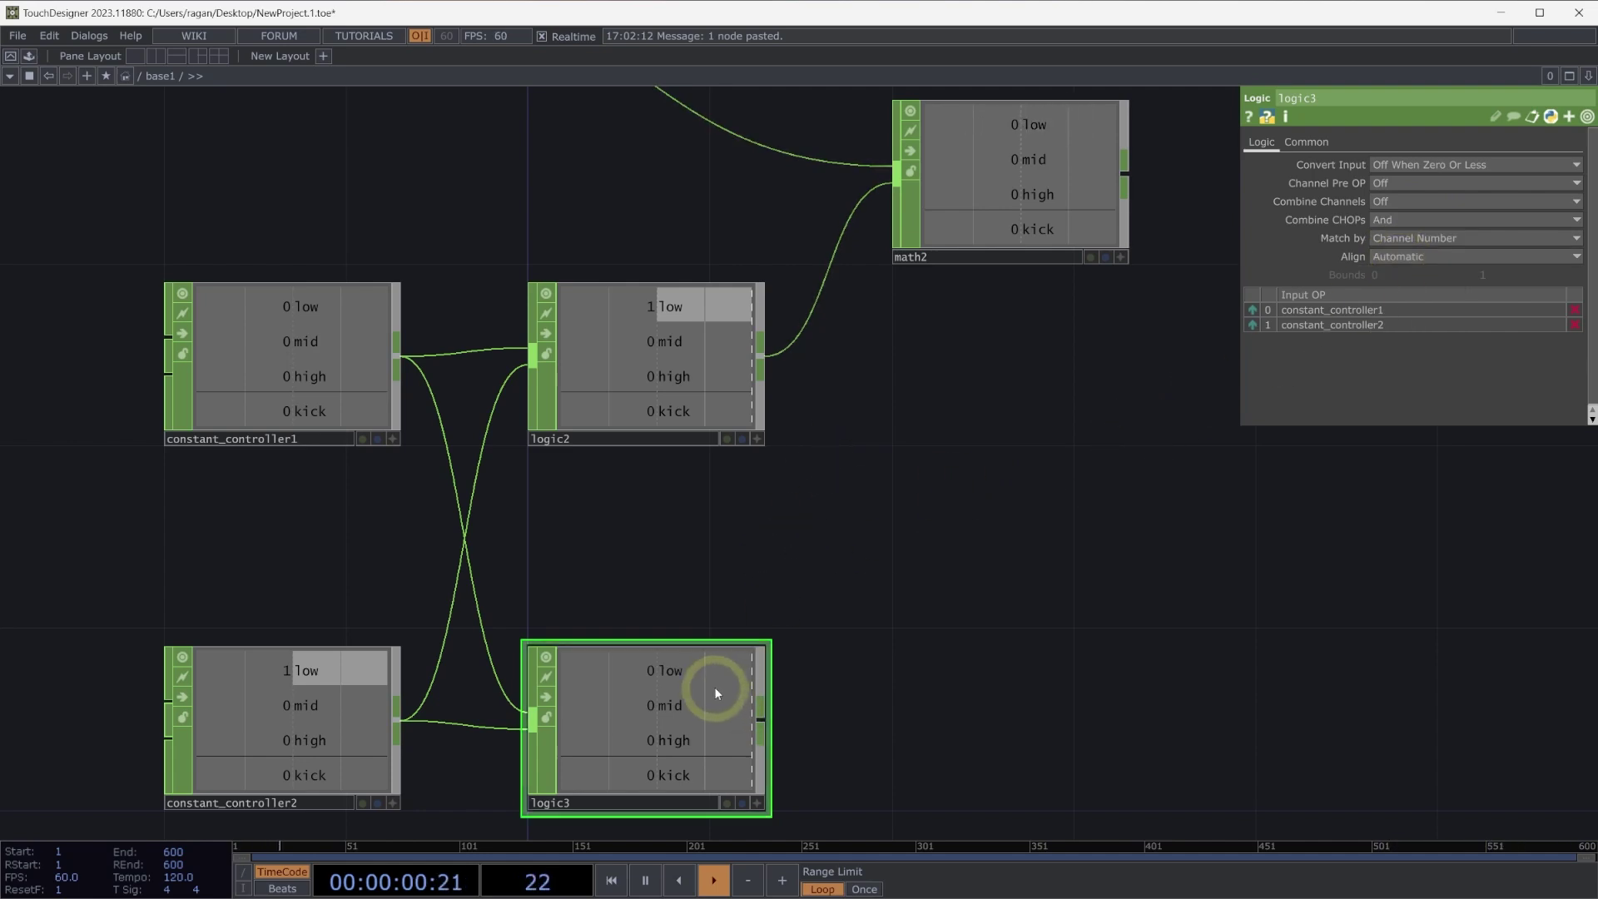
Set the low channel of constant_controller1 to 1 to test the And logic
{"action": "left_click_drag", "start_coordinate": [740, 590], "coordinate": [786, 573]}
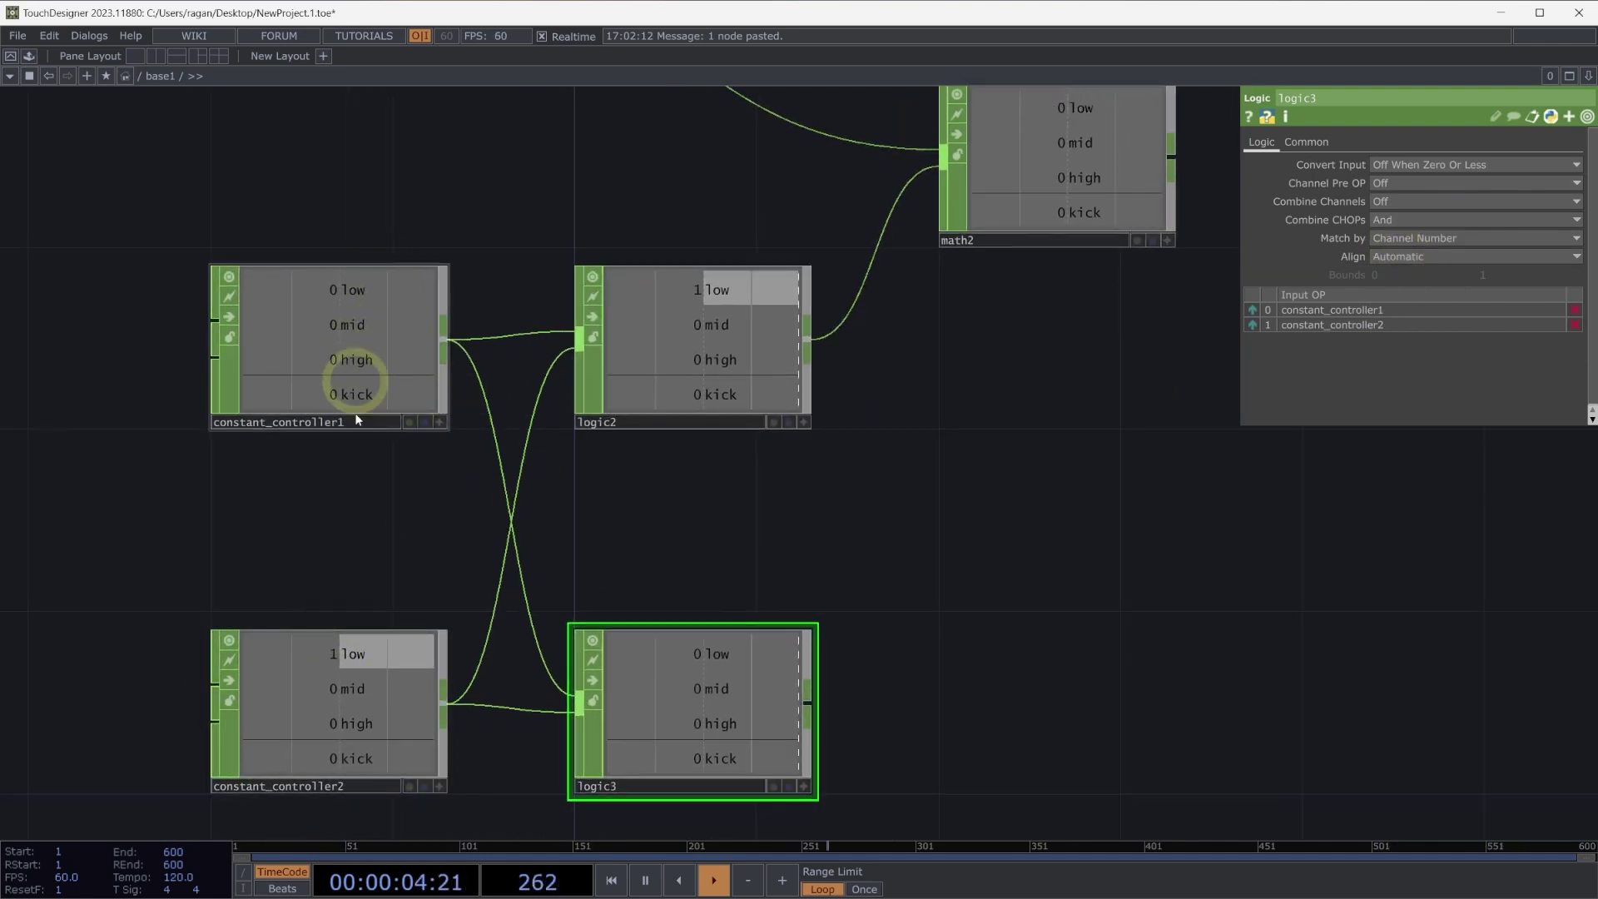
{"action": "left_click", "coordinate": [346, 356]}
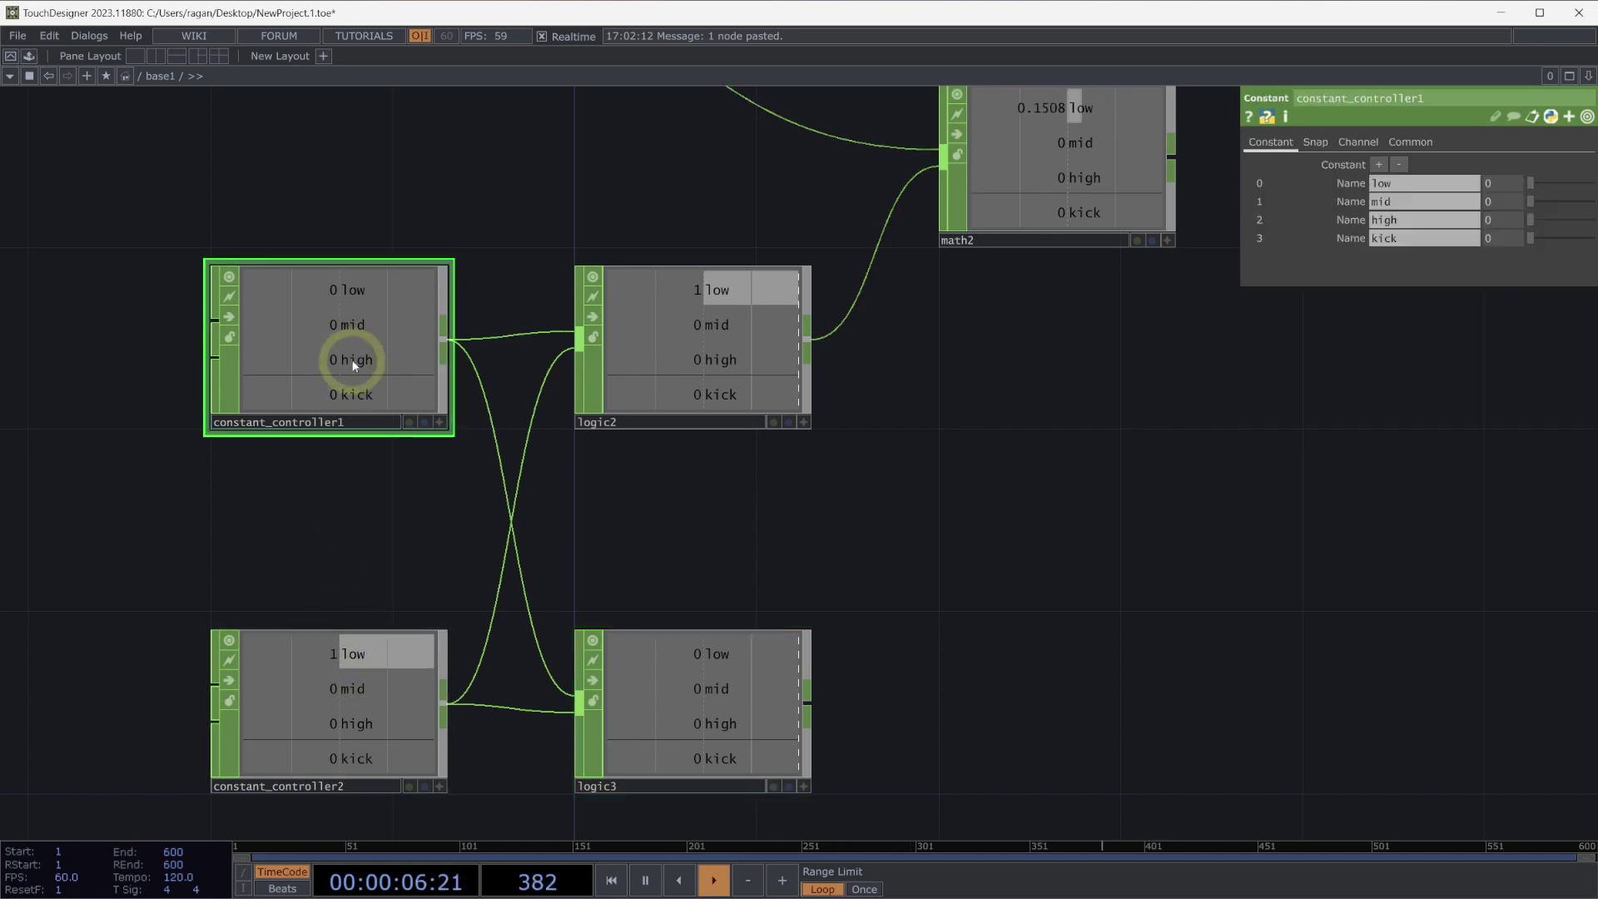
{"action": "left_click", "coordinate": [1498, 184]}
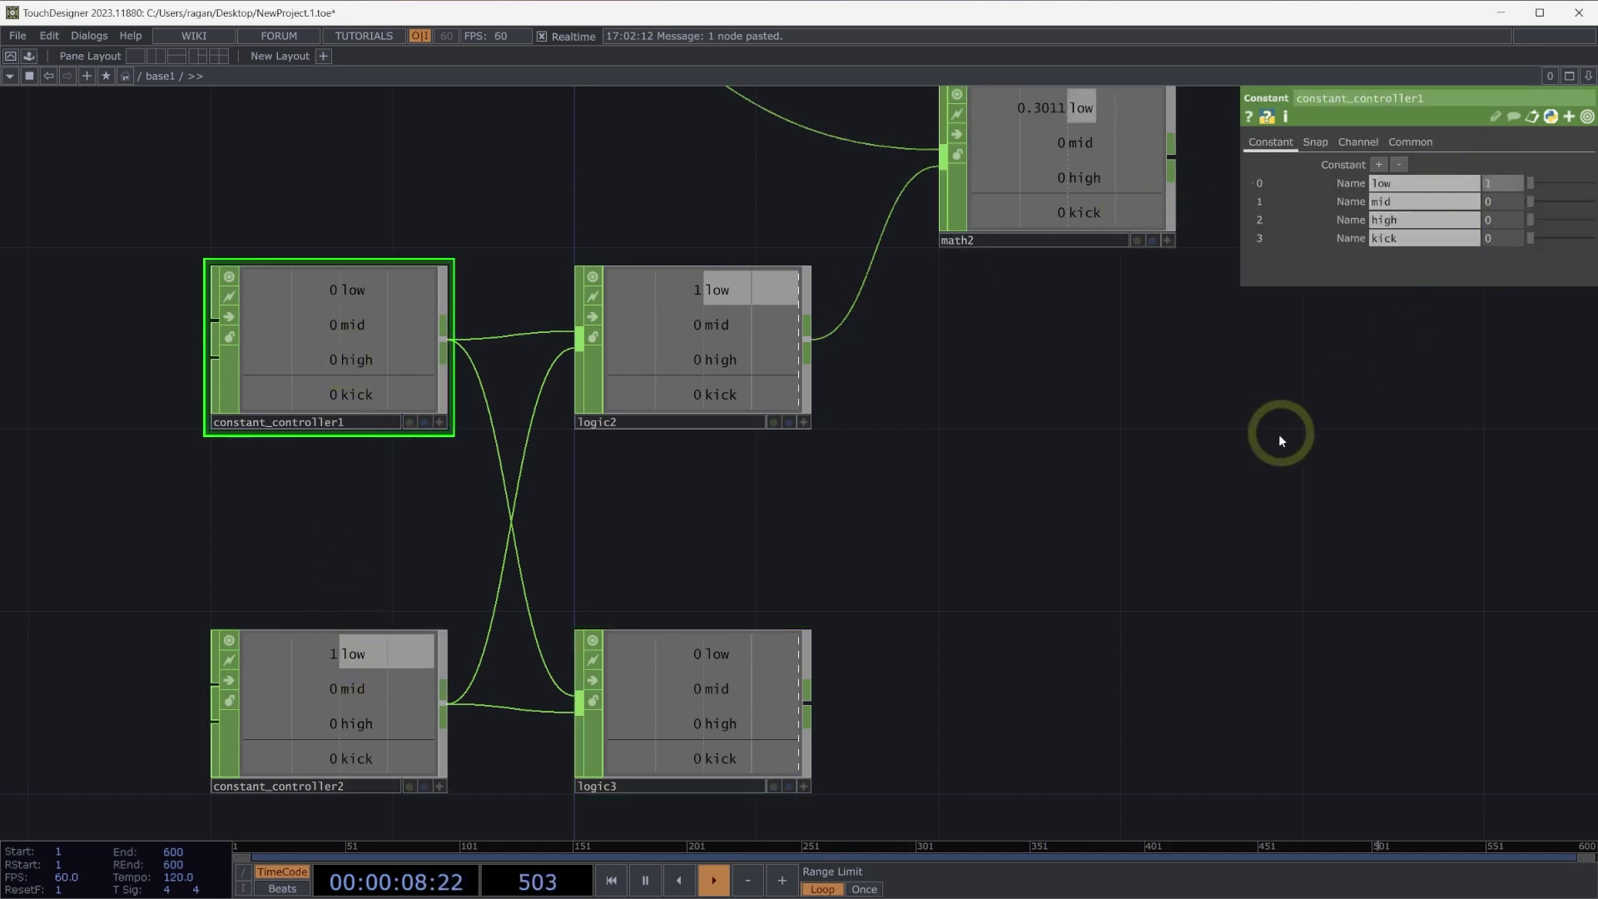
{"action": "type", "text": "1"}
{"action": "key", "text": "Return"}
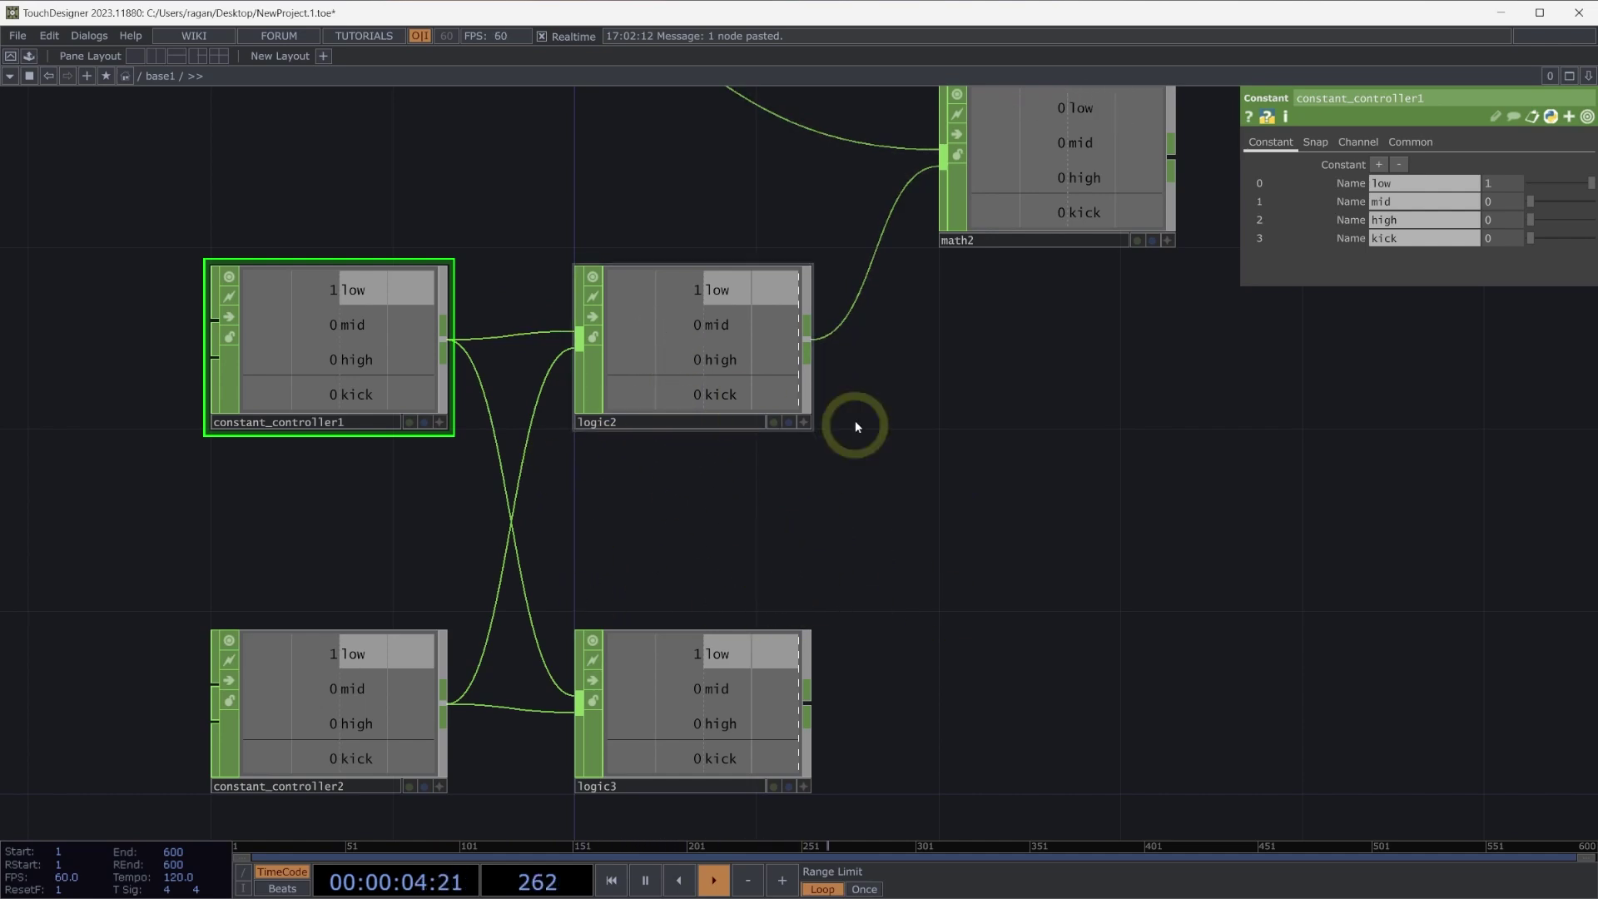
Create a Constant CHOP in an empty part of the network and name it constant_stream1
{"action": "left_click_drag", "start_coordinate": [949, 721], "coordinate": [932, 130]}
{"action": "scroll", "coordinate": [696, 532], "scroll_direction": "down", "scroll_amount": 3}
{"action": "key", "text": "Tab"}
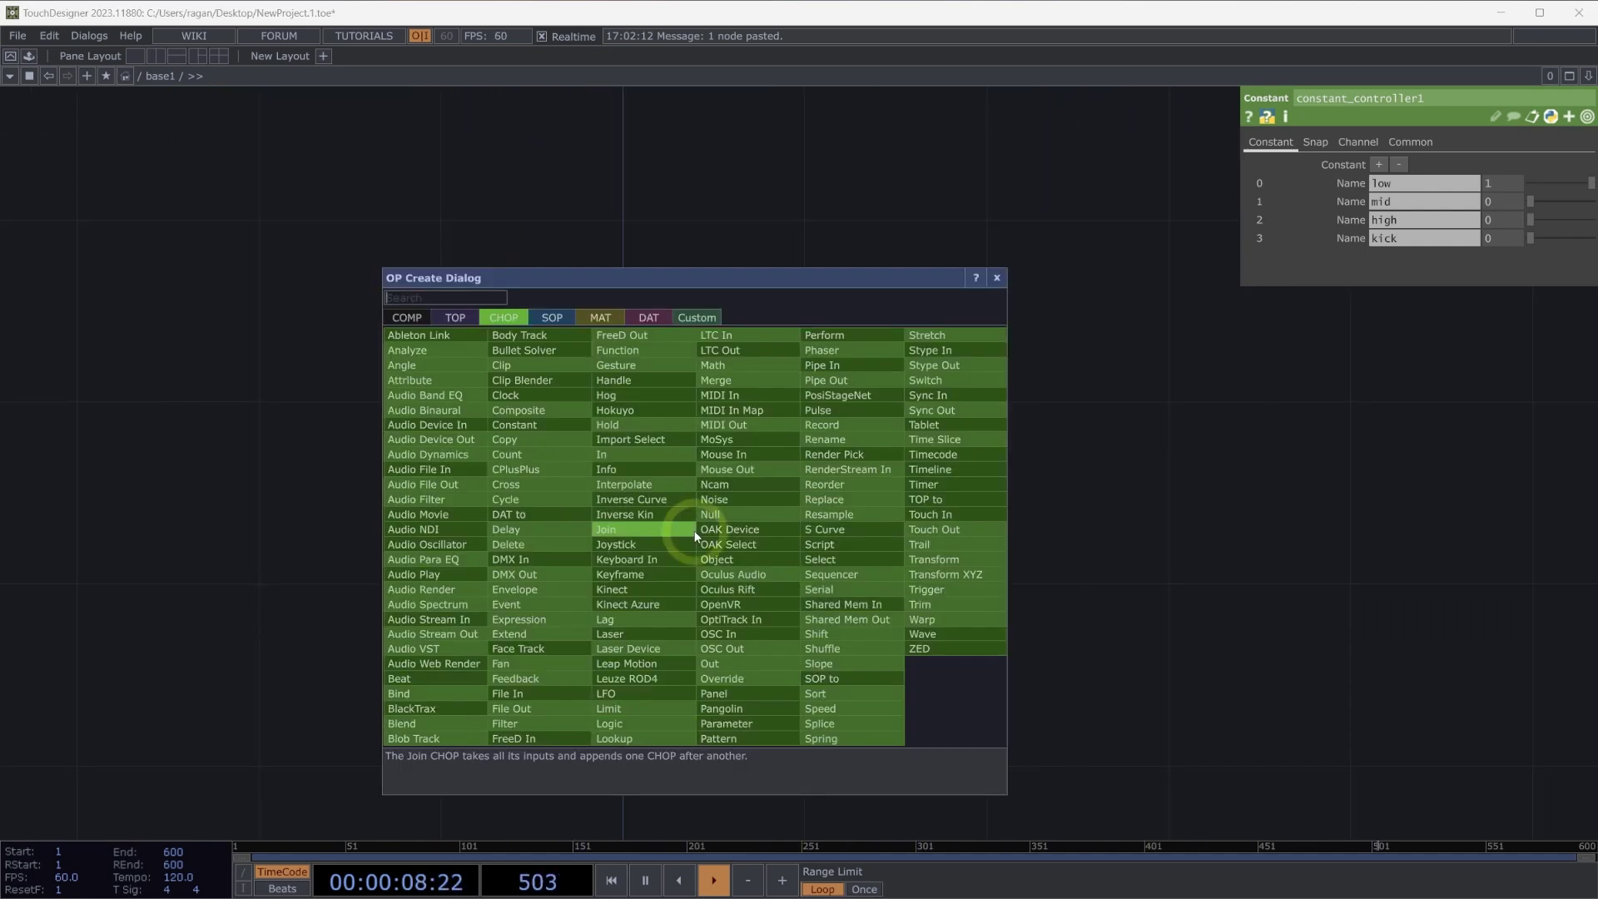
{"action": "type", "text": "con"}
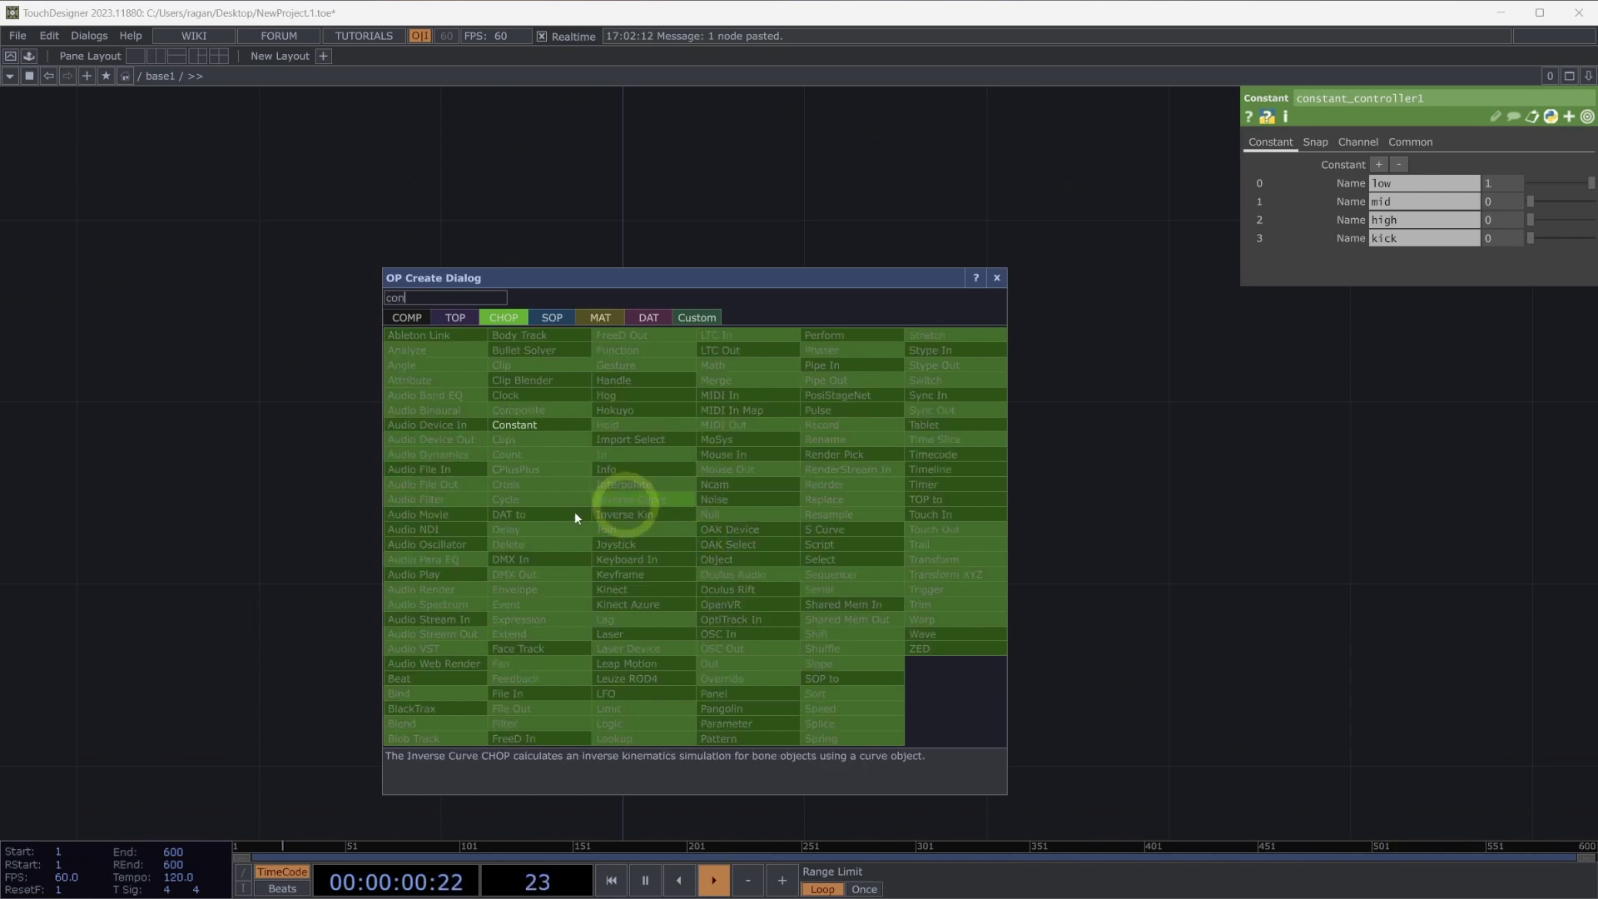
{"action": "left_click", "coordinate": [549, 425]}
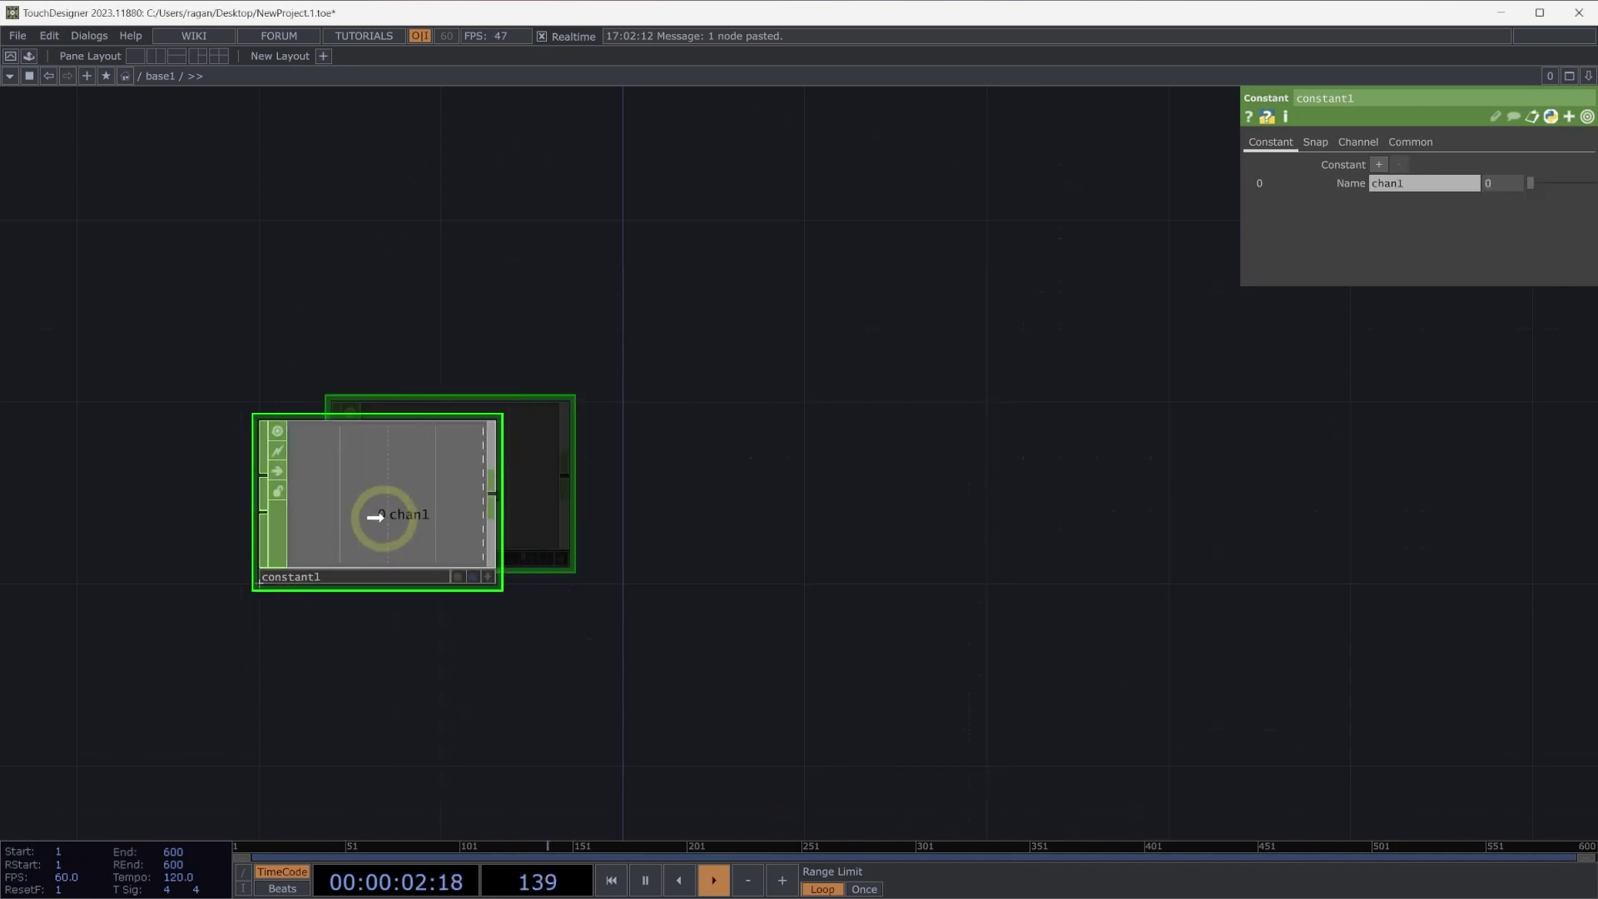
{"action": "left_click", "coordinate": [375, 569]}
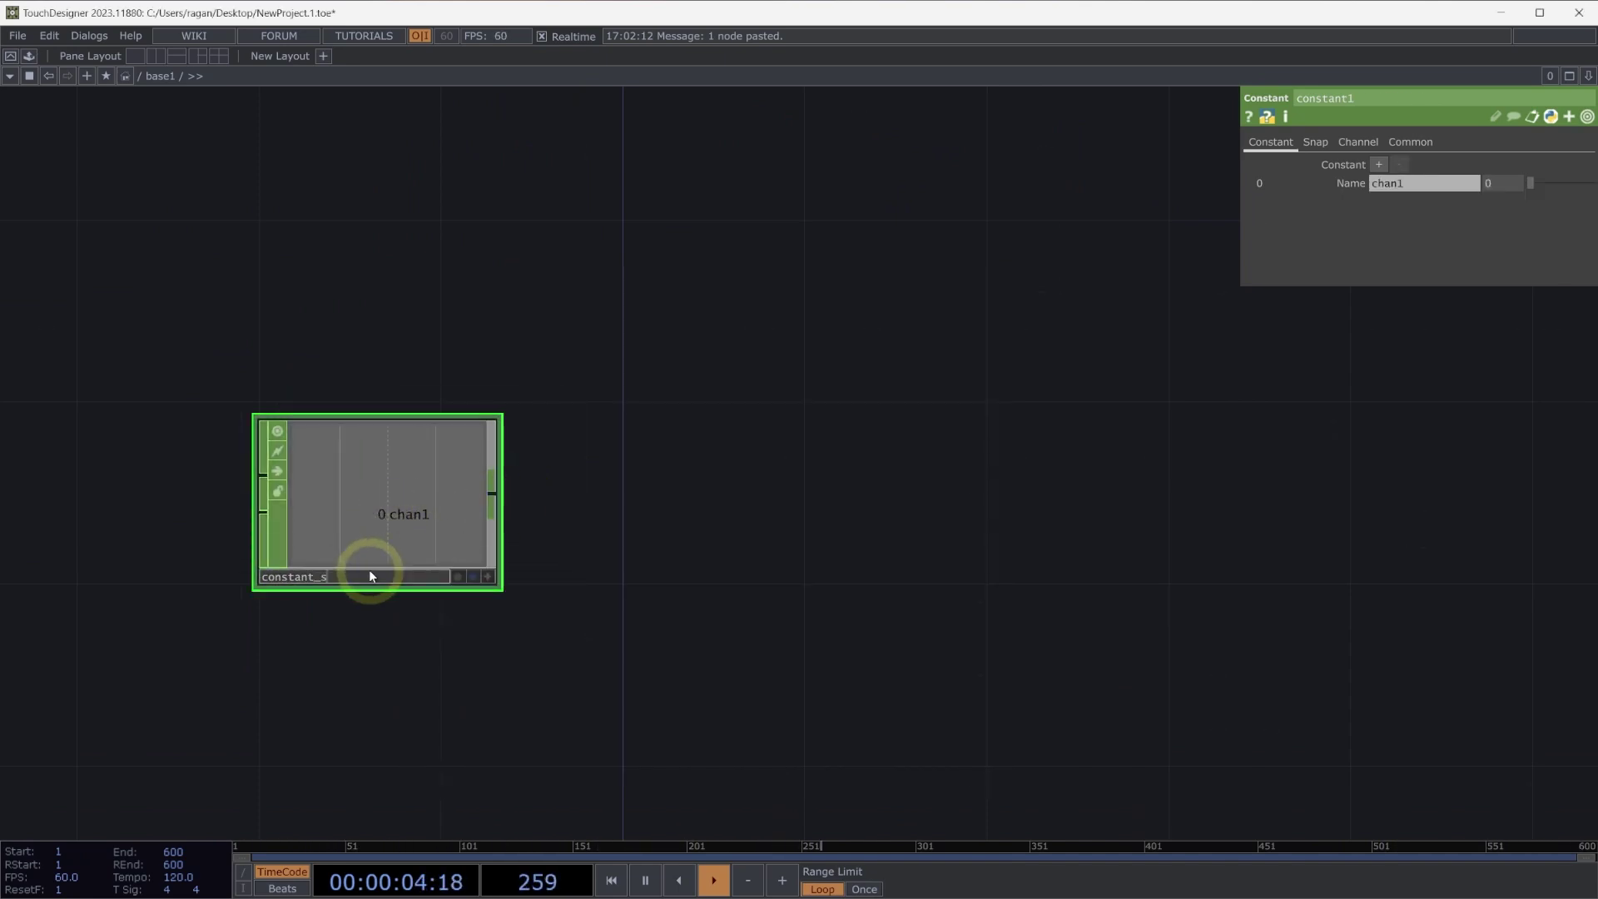
{"action": "type", "text": "1"}
{"action": "key", "text": "Return"}
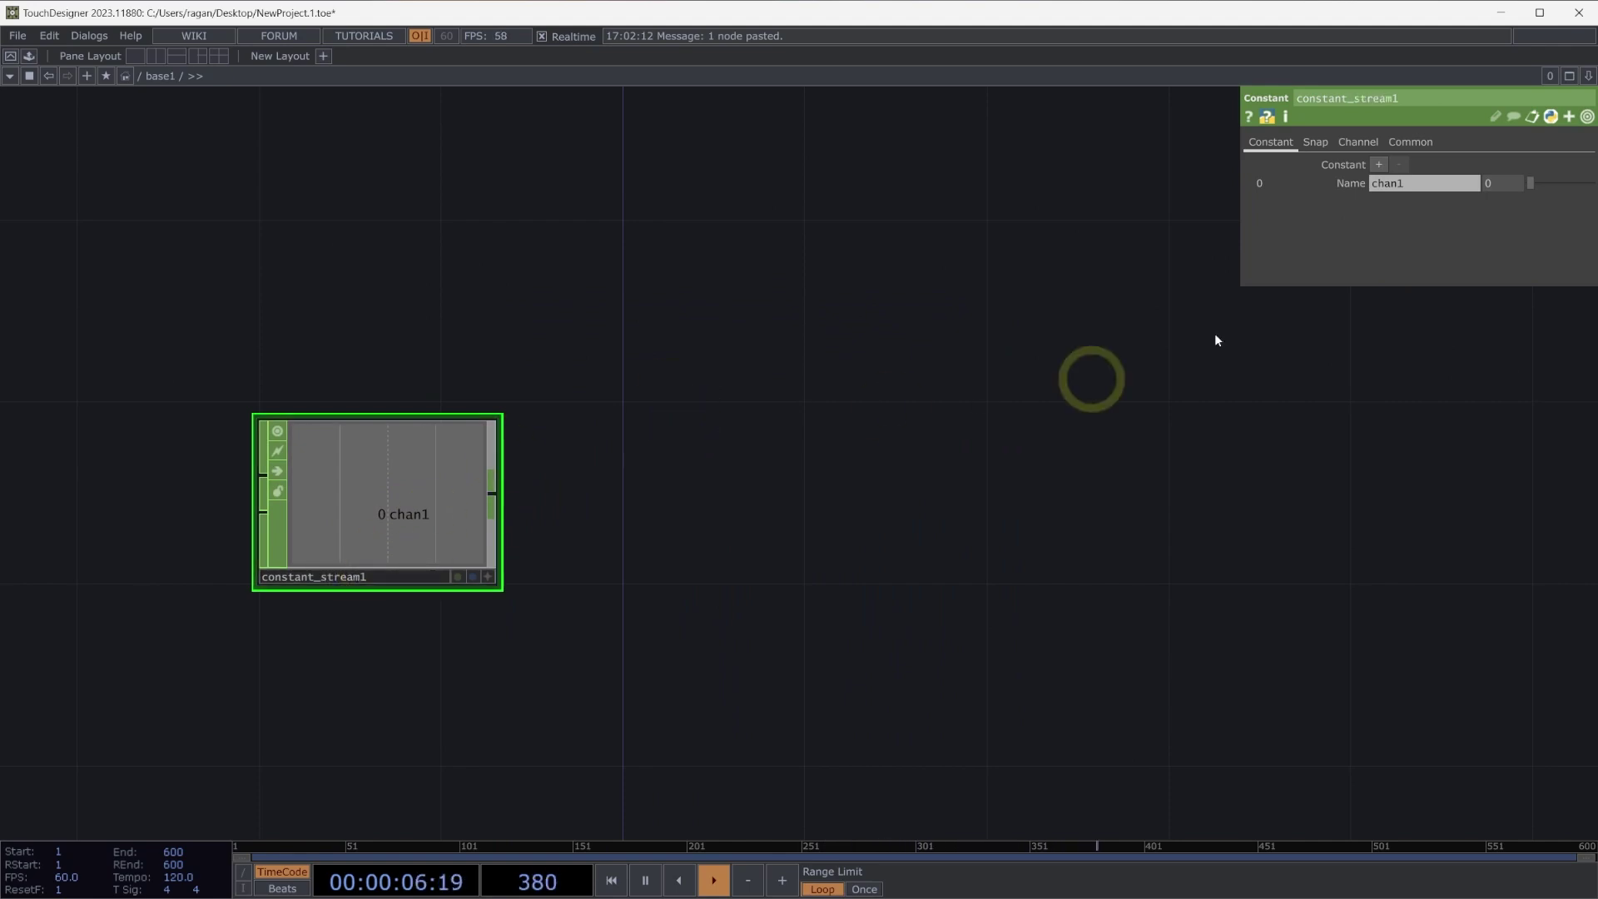
Expand constant_stream1 to four channels, chan1 to chan4
{"action": "double_click", "coordinate": [1379, 165]}
{"action": "left_click", "coordinate": [1379, 165]}
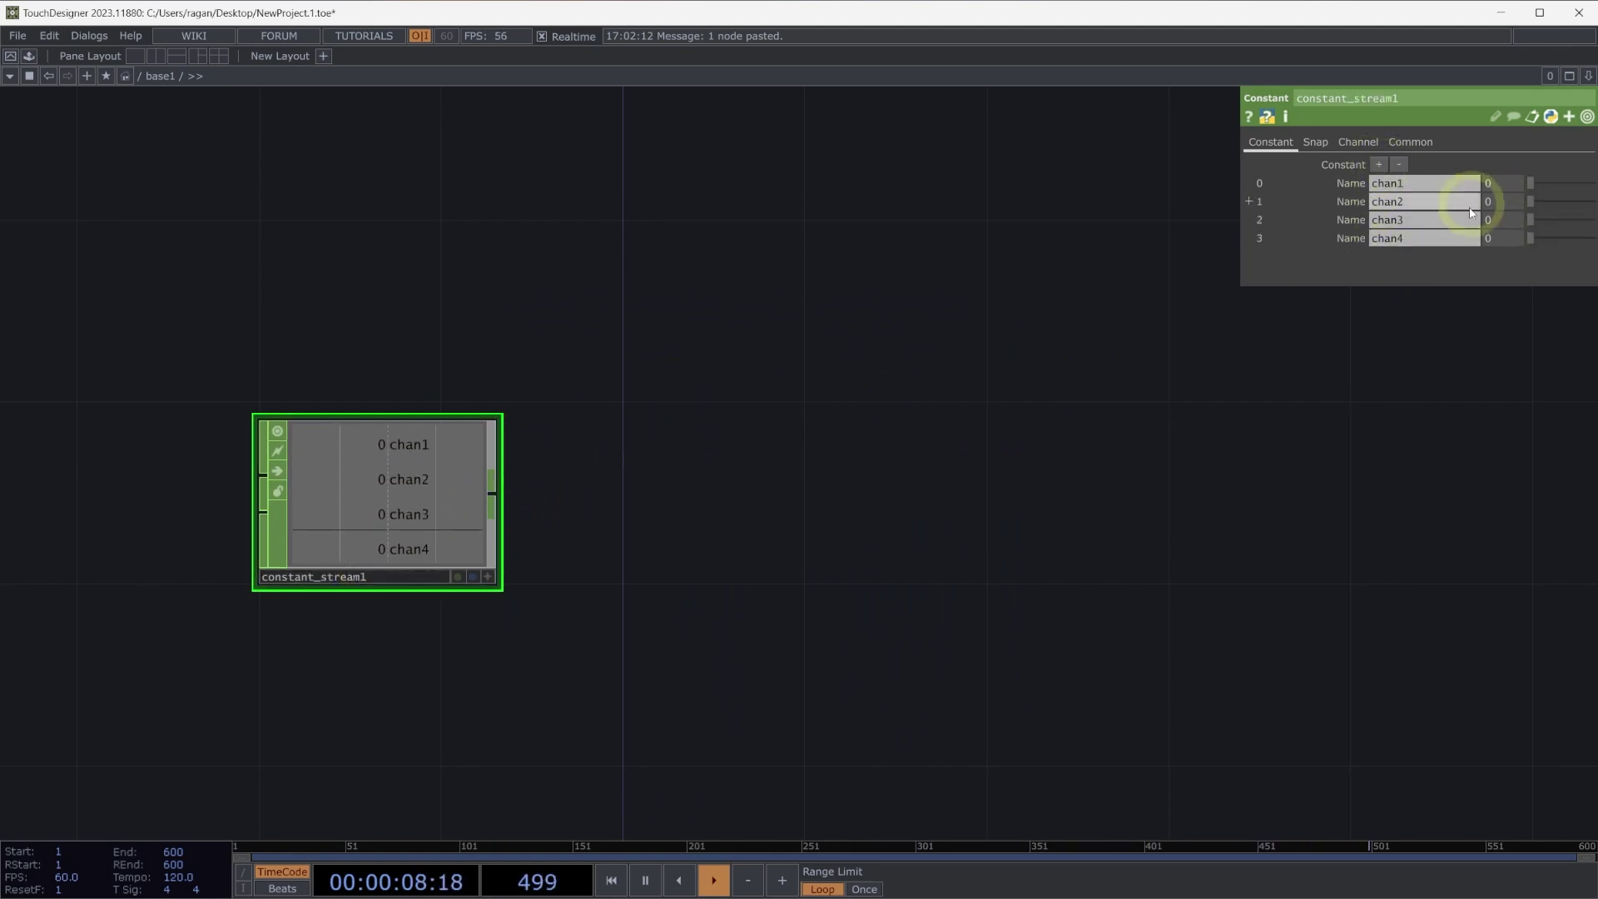
{"action": "left_click", "coordinate": [1398, 164]}
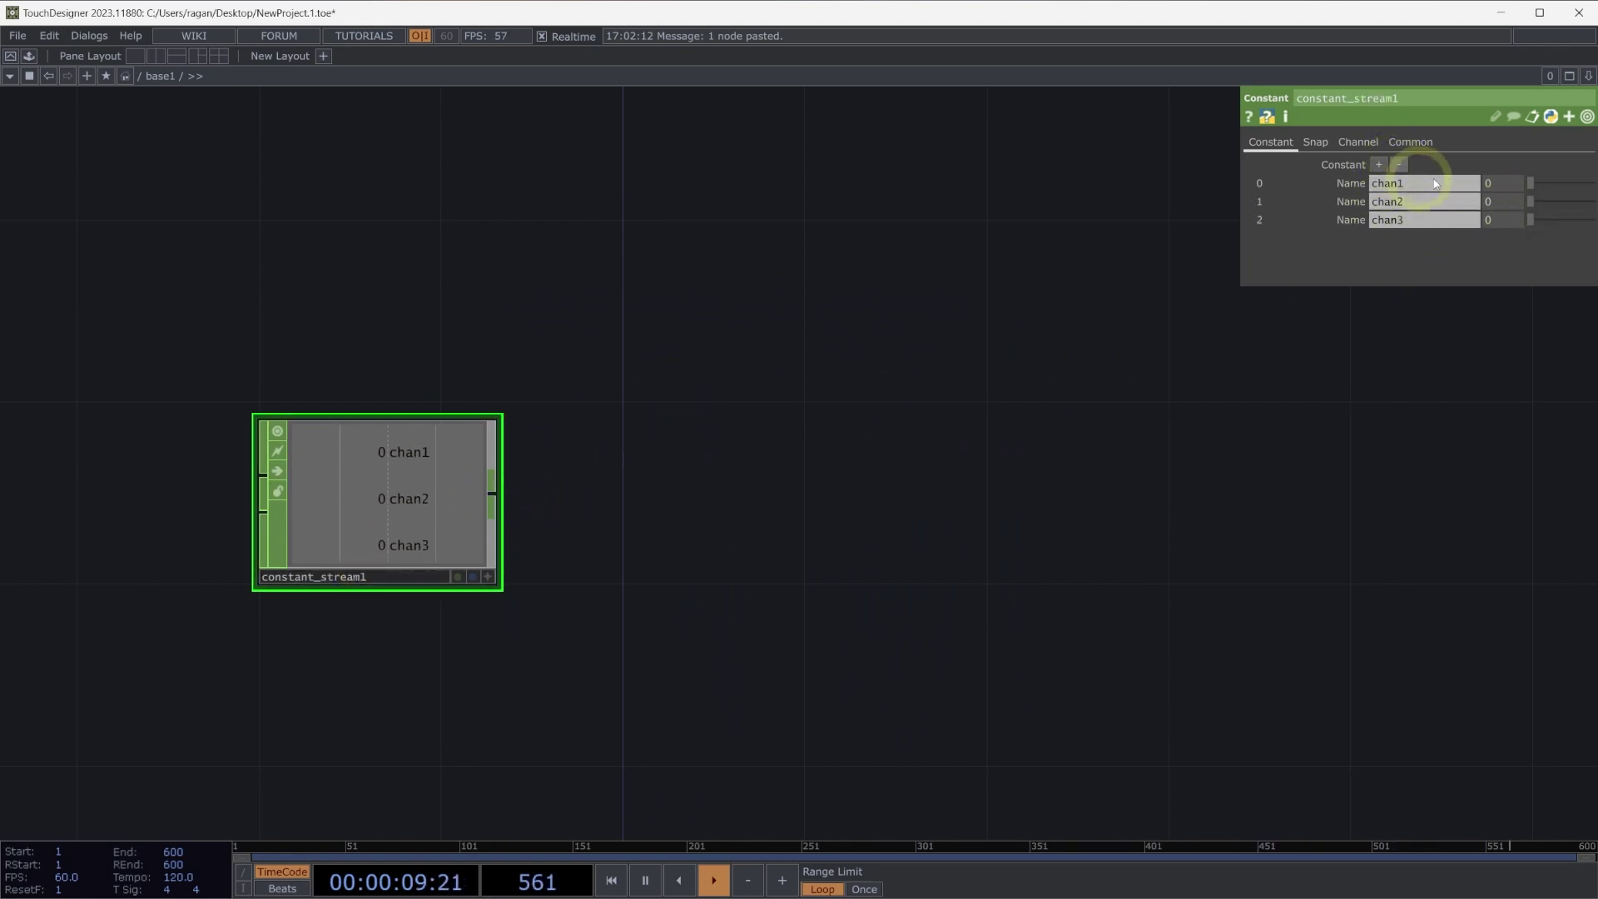
{"action": "left_click", "coordinate": [1382, 165]}
Add a Shuffle CHOP after constant_stream1, align it with the constant and set its Method to Swap Channels and Samples
{"action": "right_click", "coordinate": [498, 491]}
{"action": "type", "text": "s"}
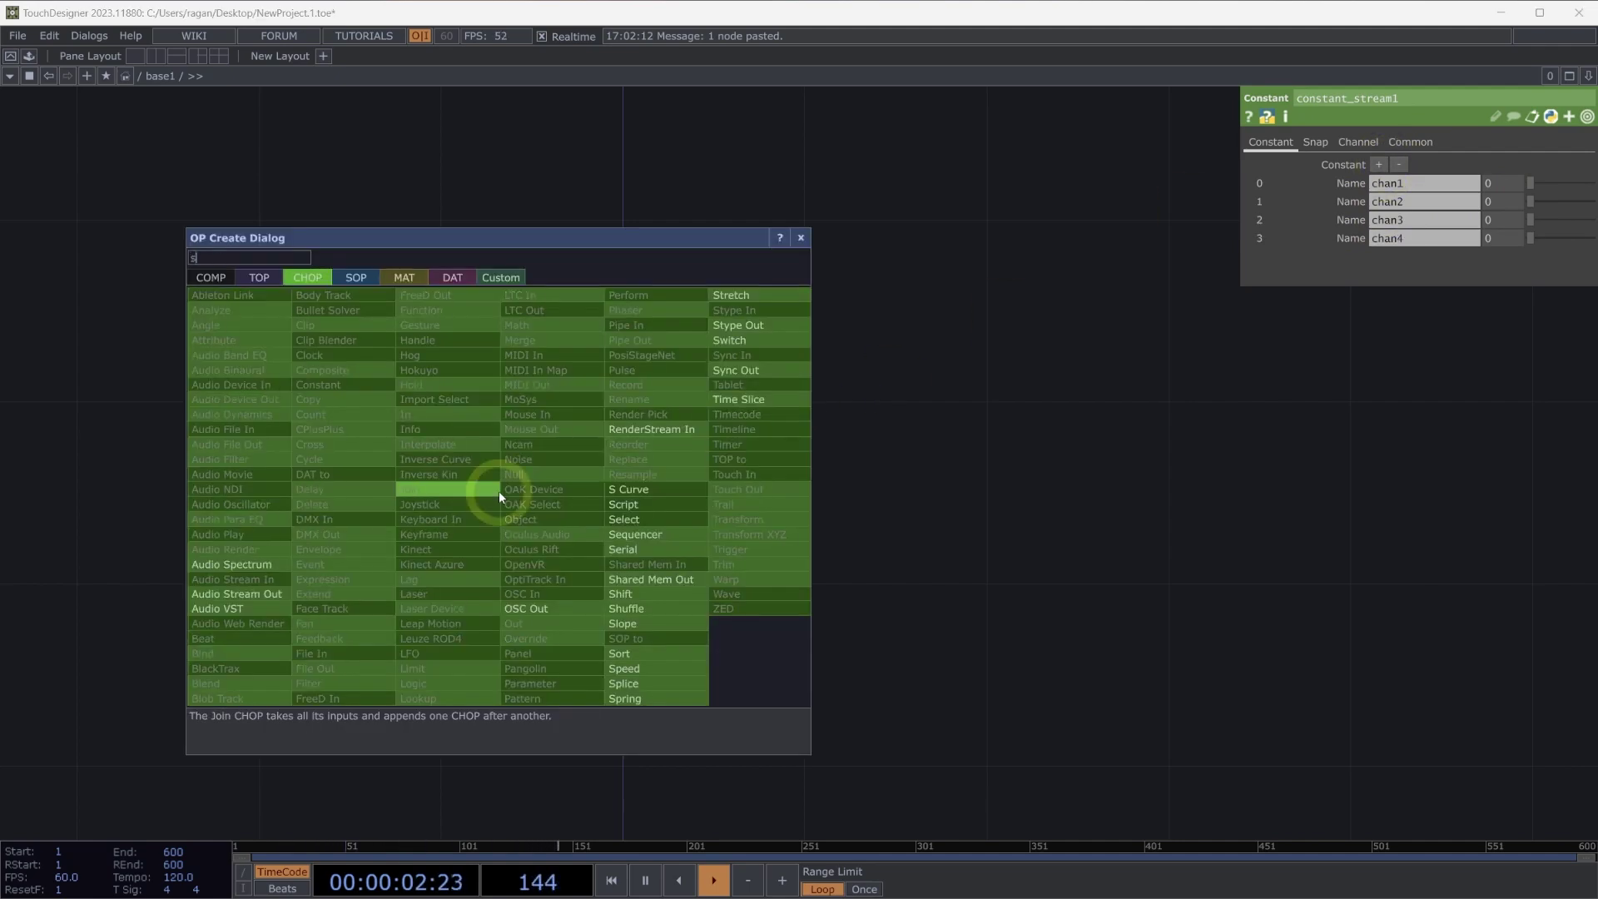
{"action": "type", "text": "gh"}
{"action": "key", "text": "BackSpace"}
{"action": "type", "text": "h"}
{"action": "left_click", "coordinate": [682, 609]}
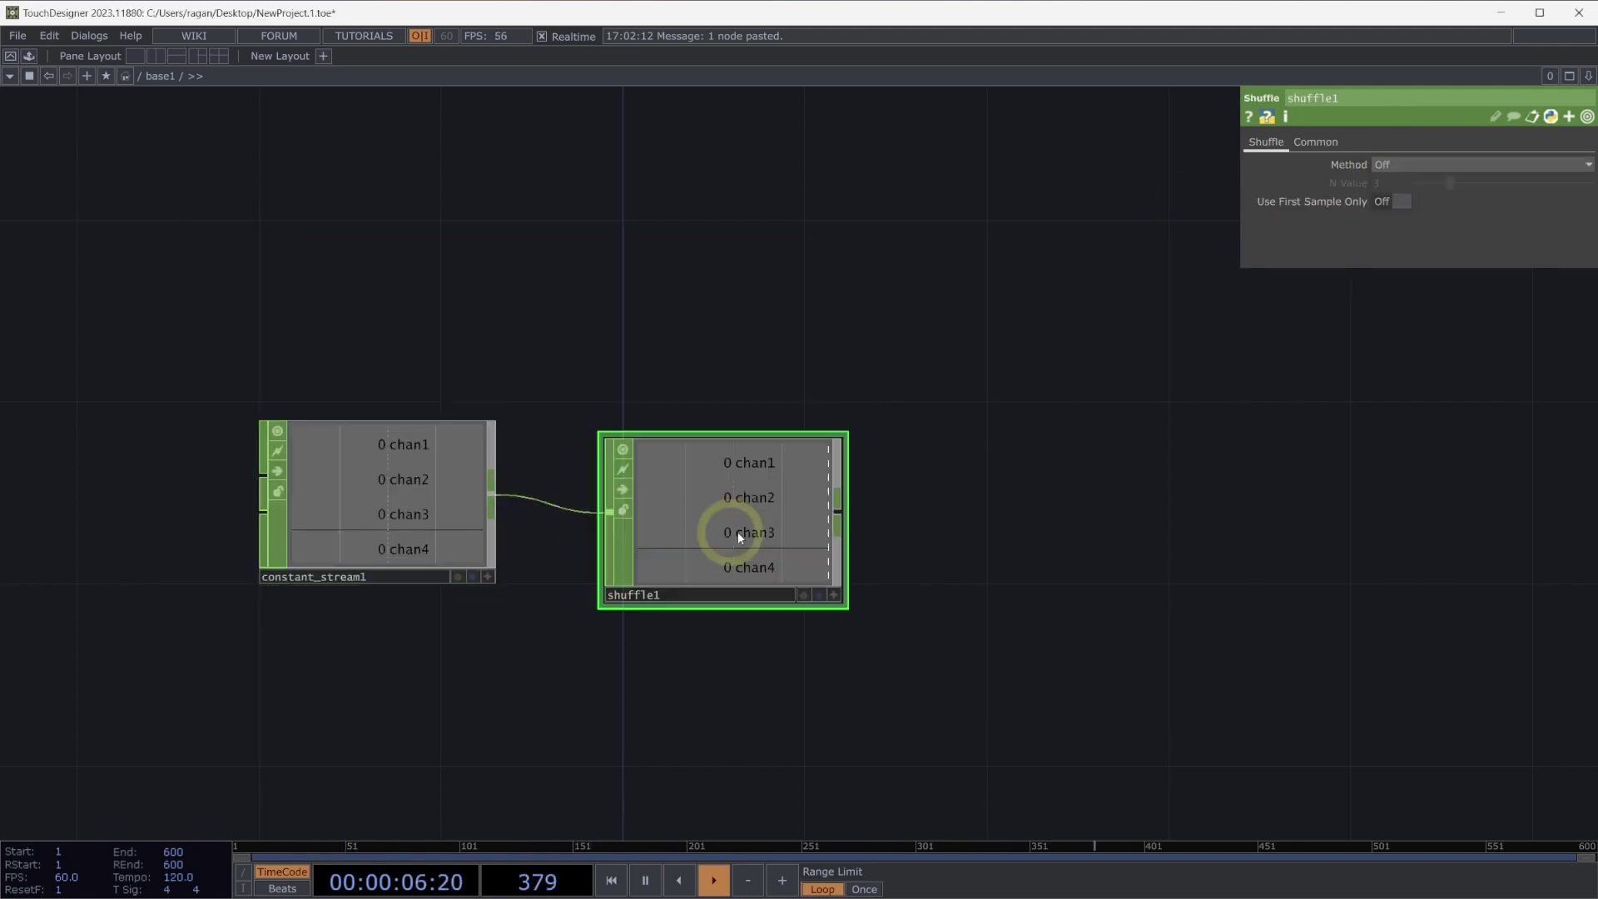
{"action": "left_click", "coordinate": [749, 526]}
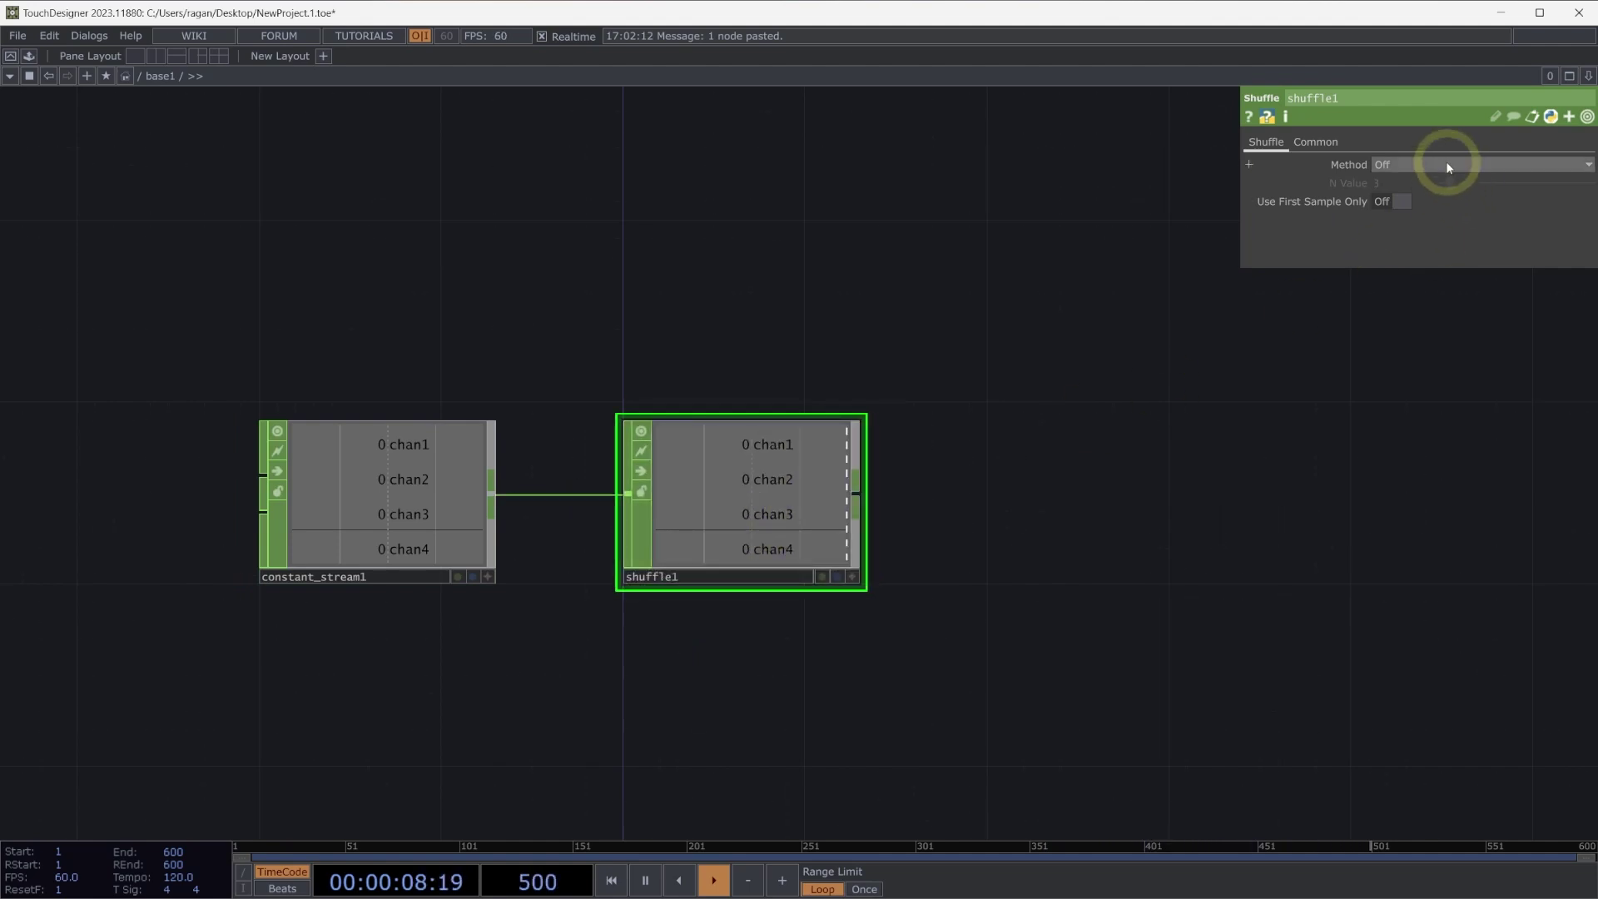
{"action": "left_click", "coordinate": [1447, 167]}
{"action": "left_click", "coordinate": [1437, 202]}
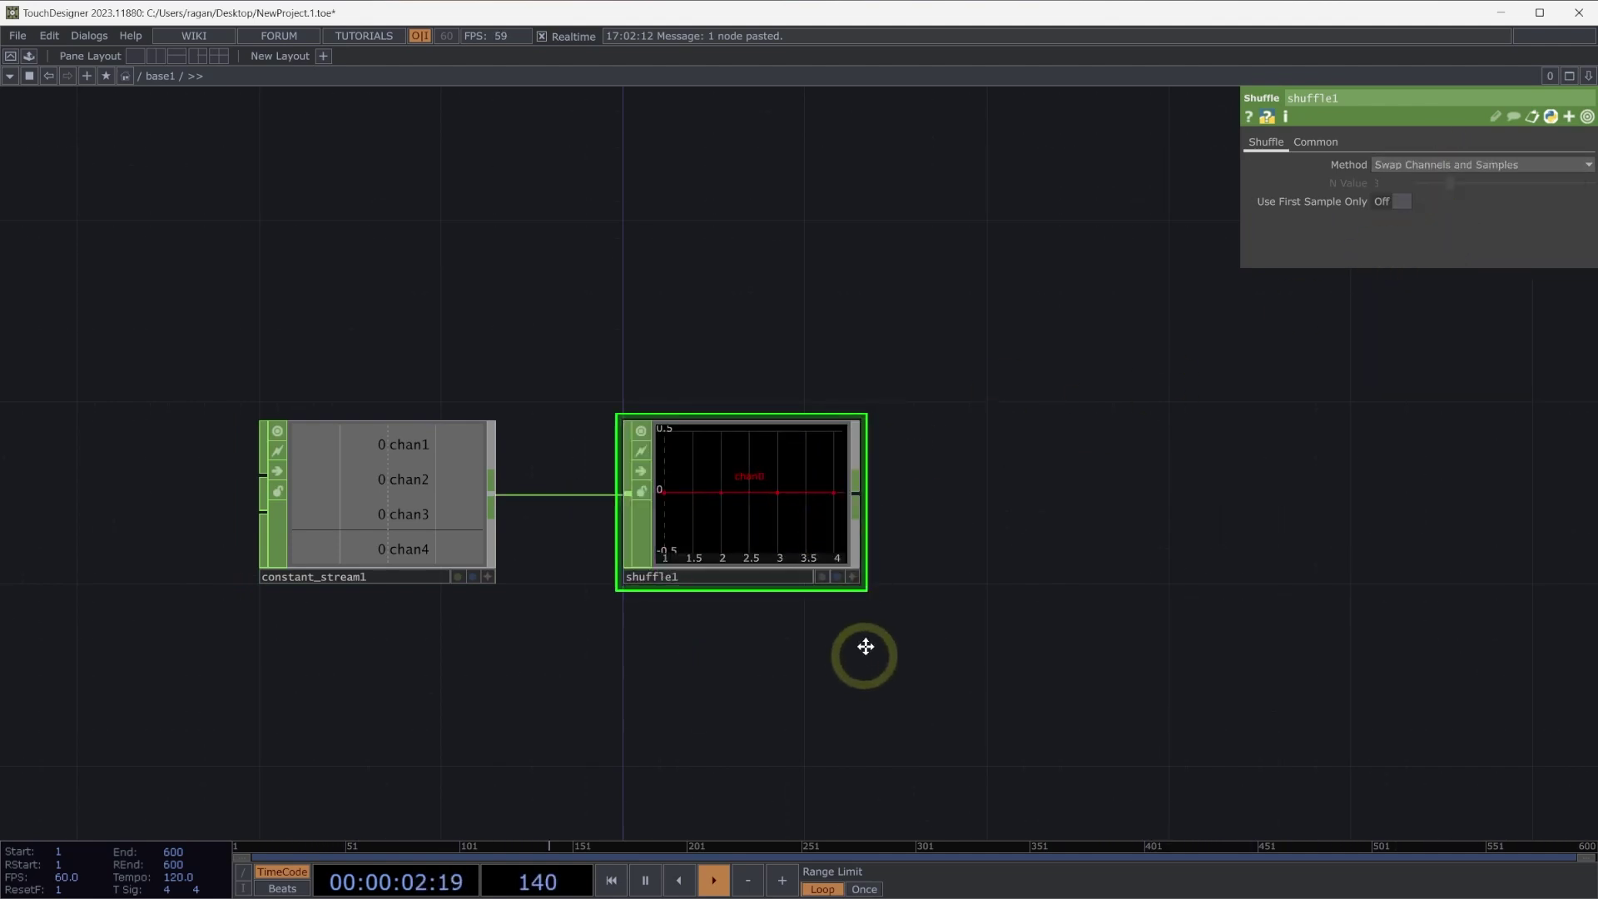
Duplicate constant_stream1 and its Shuffle CHOP together and place the copies below the originals
{"action": "left_click_drag", "start_coordinate": [884, 625], "coordinate": [869, 433]}
{"action": "right_click_drag", "start_coordinate": [387, 168], "coordinate": [915, 471]}
{"action": "key", "text": "ctrl+c"}
{"action": "key", "text": "ctrl+v"}
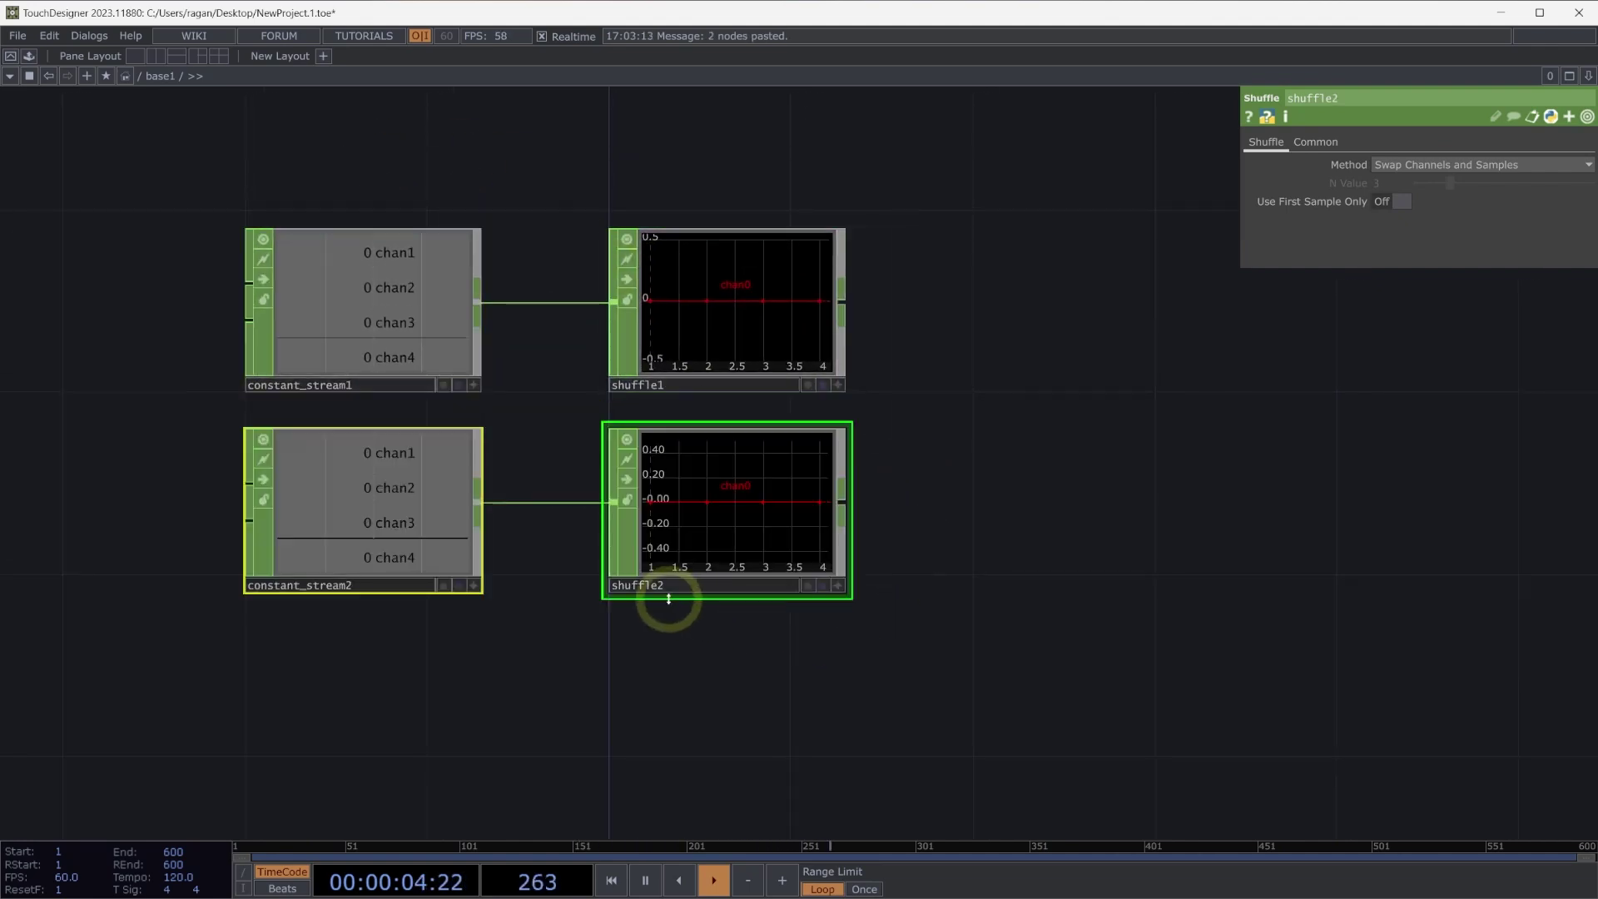
{"action": "left_click_drag", "start_coordinate": [702, 554], "coordinate": [707, 691]}
Create a Logic CHOP beside shuffle1 and connect both shuffle1 and shuffle2 to its input
{"action": "left_click_drag", "start_coordinate": [896, 519], "coordinate": [813, 533]}
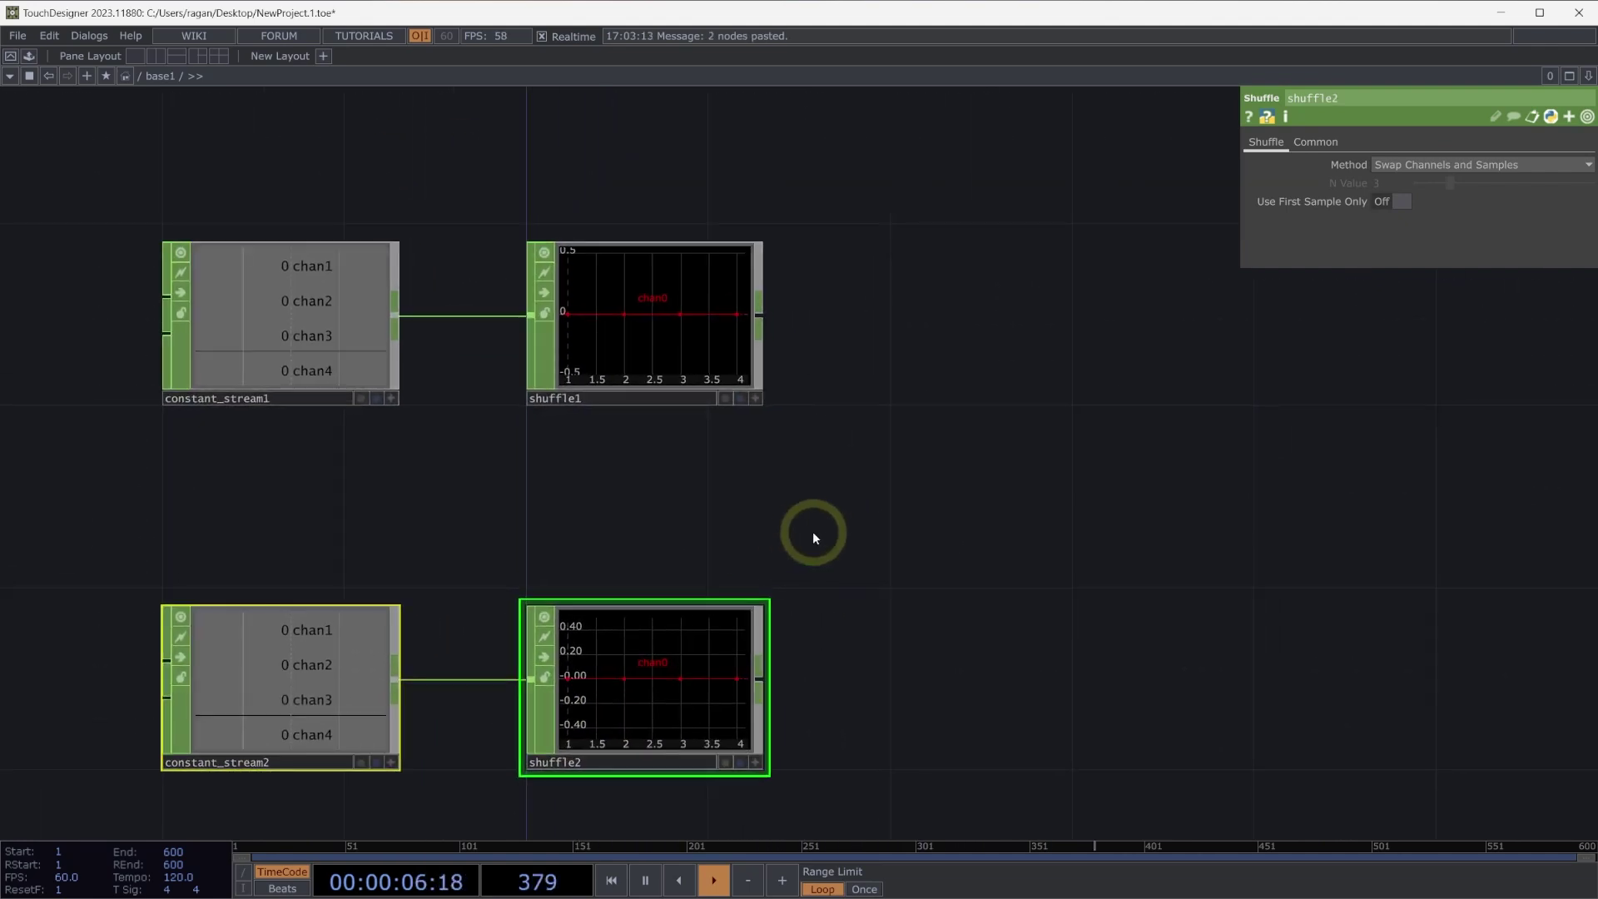
{"action": "double_click", "coordinate": [813, 538]}
{"action": "type", "text": "log"}
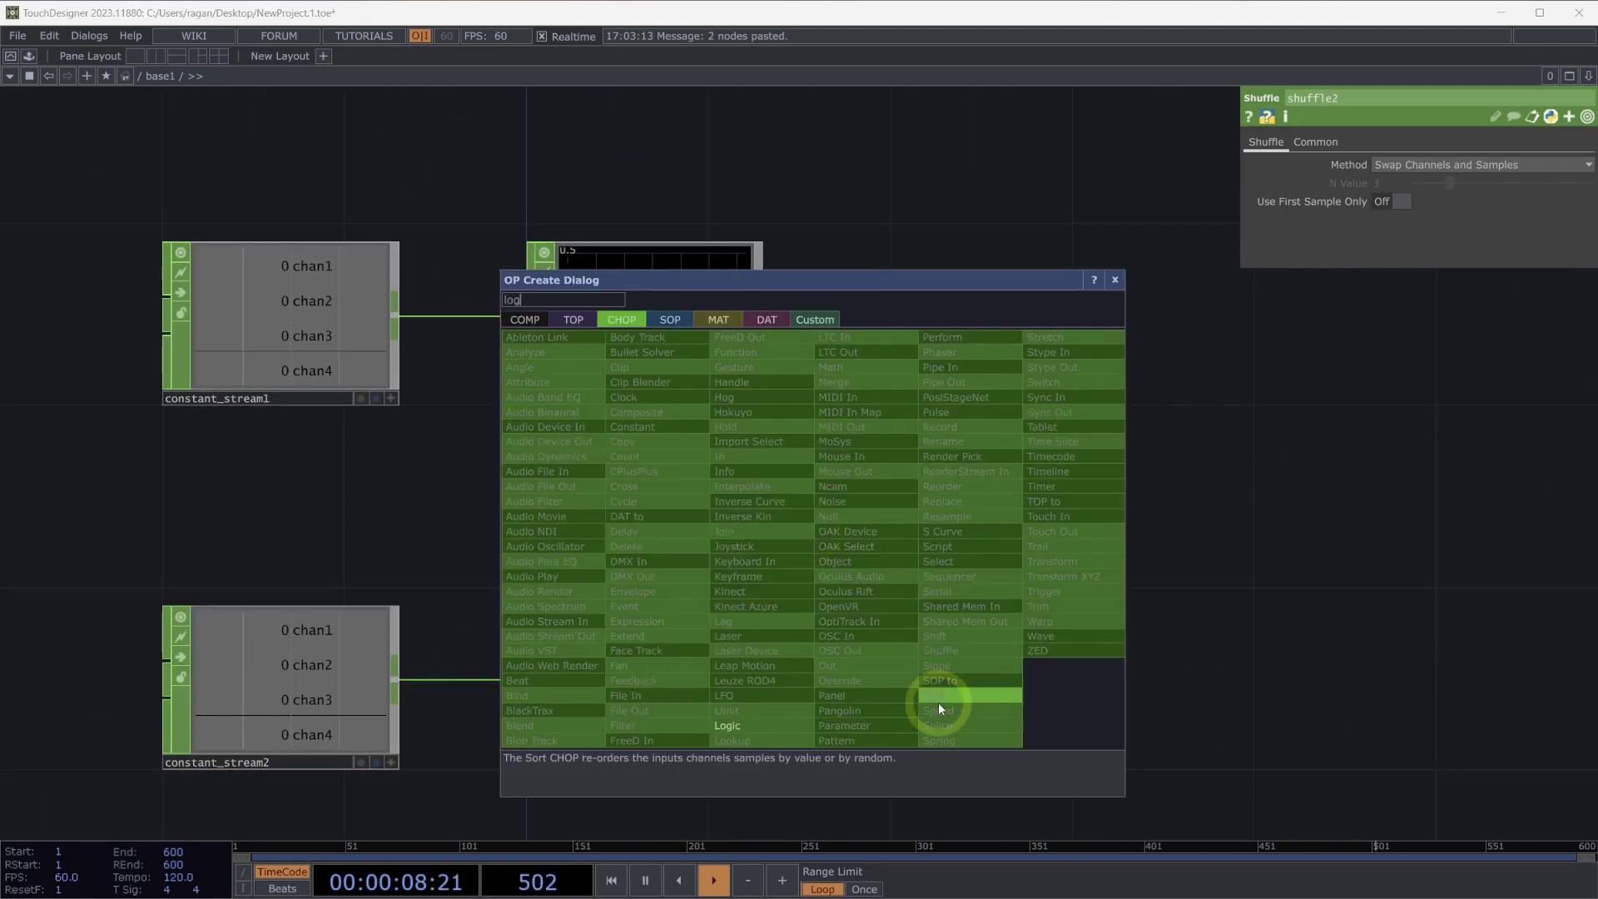
{"action": "left_click", "coordinate": [800, 726]}
{"action": "left_click", "coordinate": [1041, 371]}
{"action": "left_click_drag", "start_coordinate": [1035, 357], "coordinate": [1004, 330]}
{"action": "right_click_drag", "start_coordinate": [846, 230], "coordinate": [626, 704]}
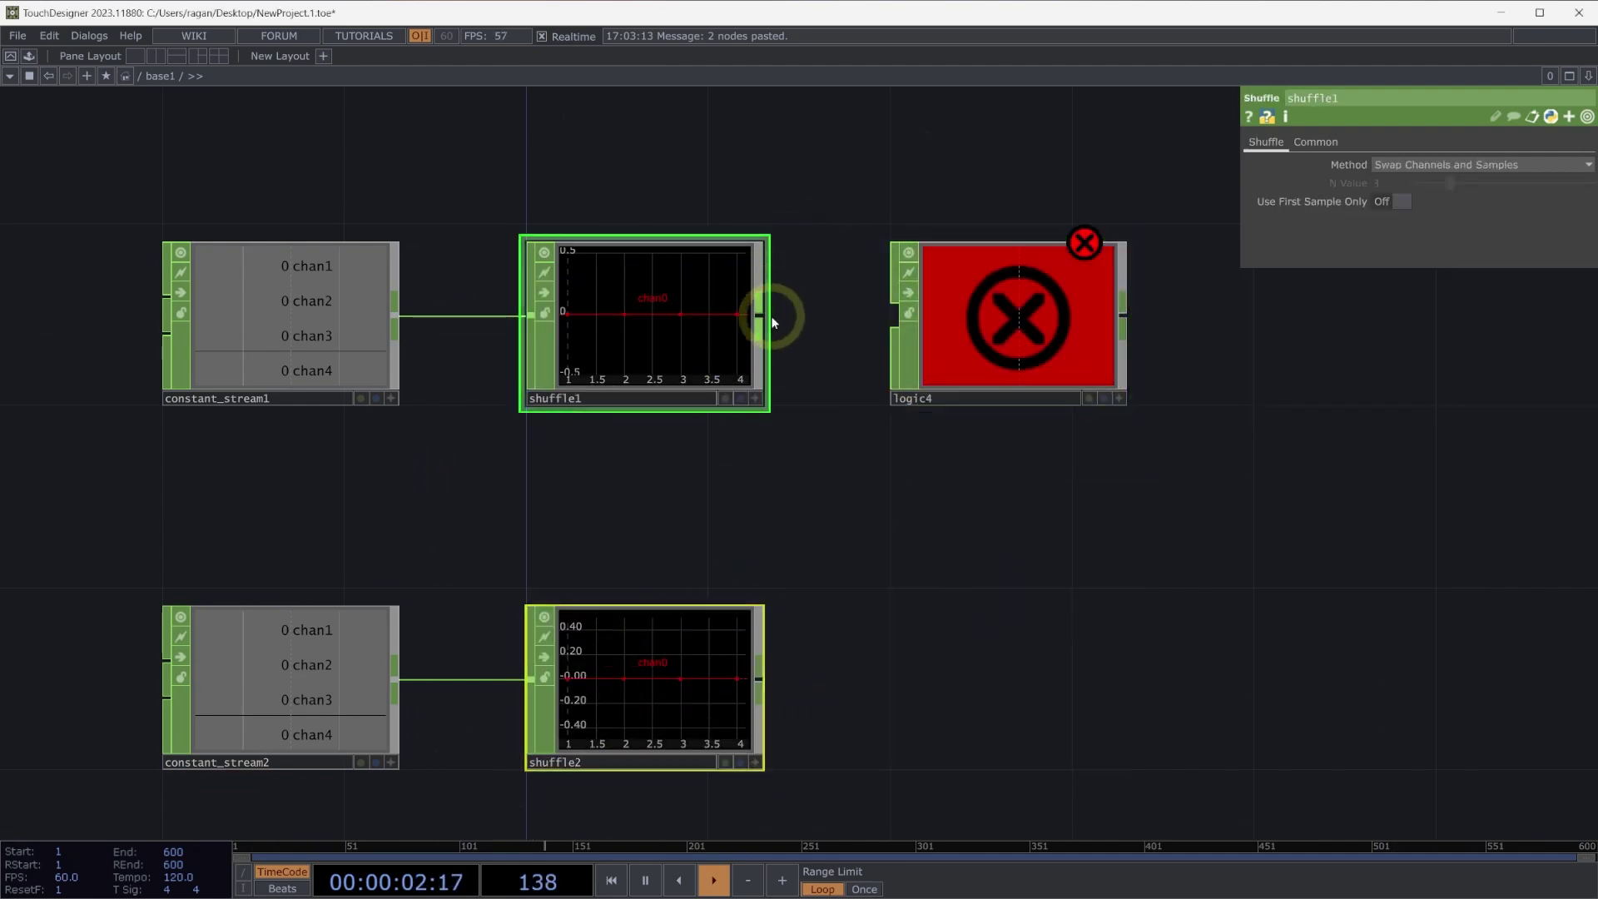
{"action": "left_click_drag", "start_coordinate": [781, 325], "coordinate": [869, 318]}
Turn off Time Slice on logic4 and set its Combine CHOPs to Or
{"action": "left_click", "coordinate": [1007, 323]}
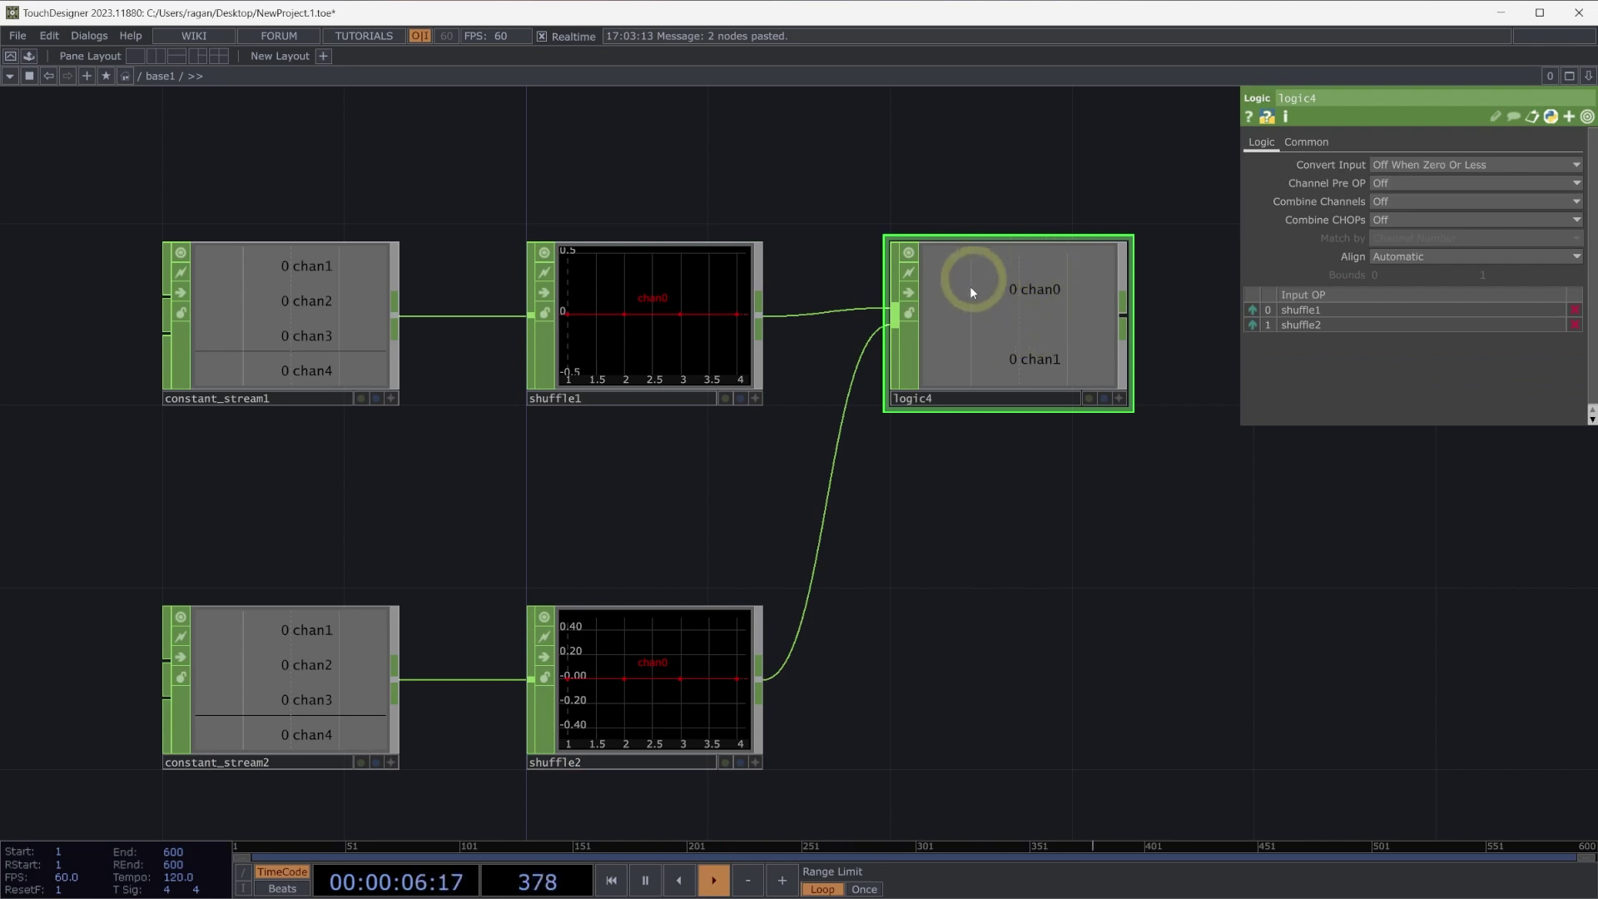
{"action": "left_click", "coordinate": [1306, 143]}
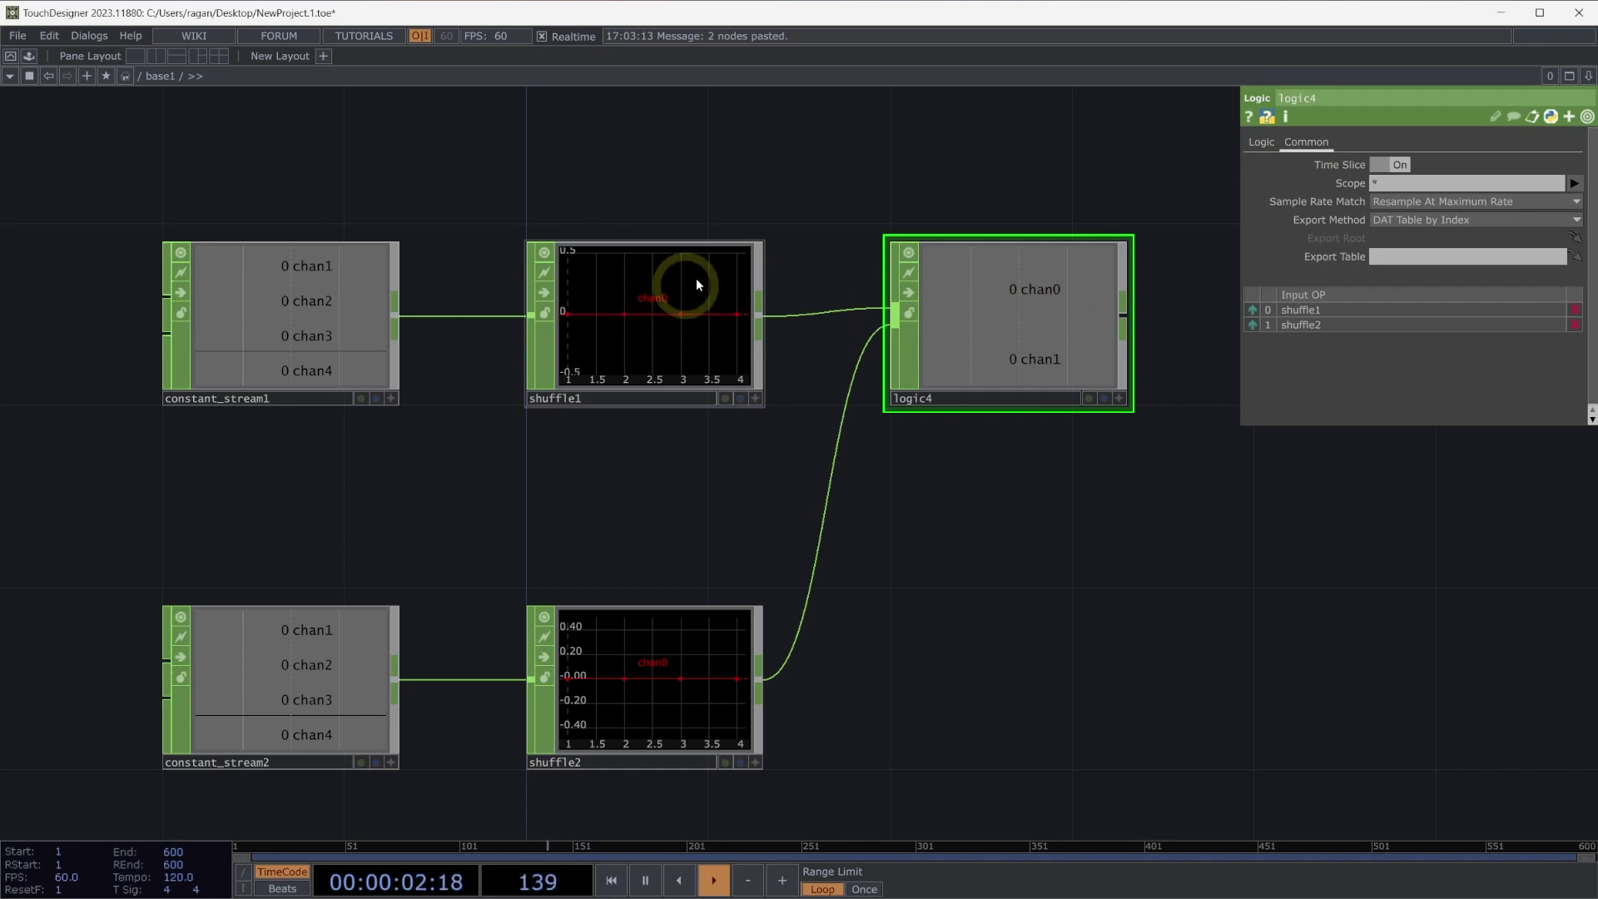
{"action": "left_click", "coordinate": [1395, 166]}
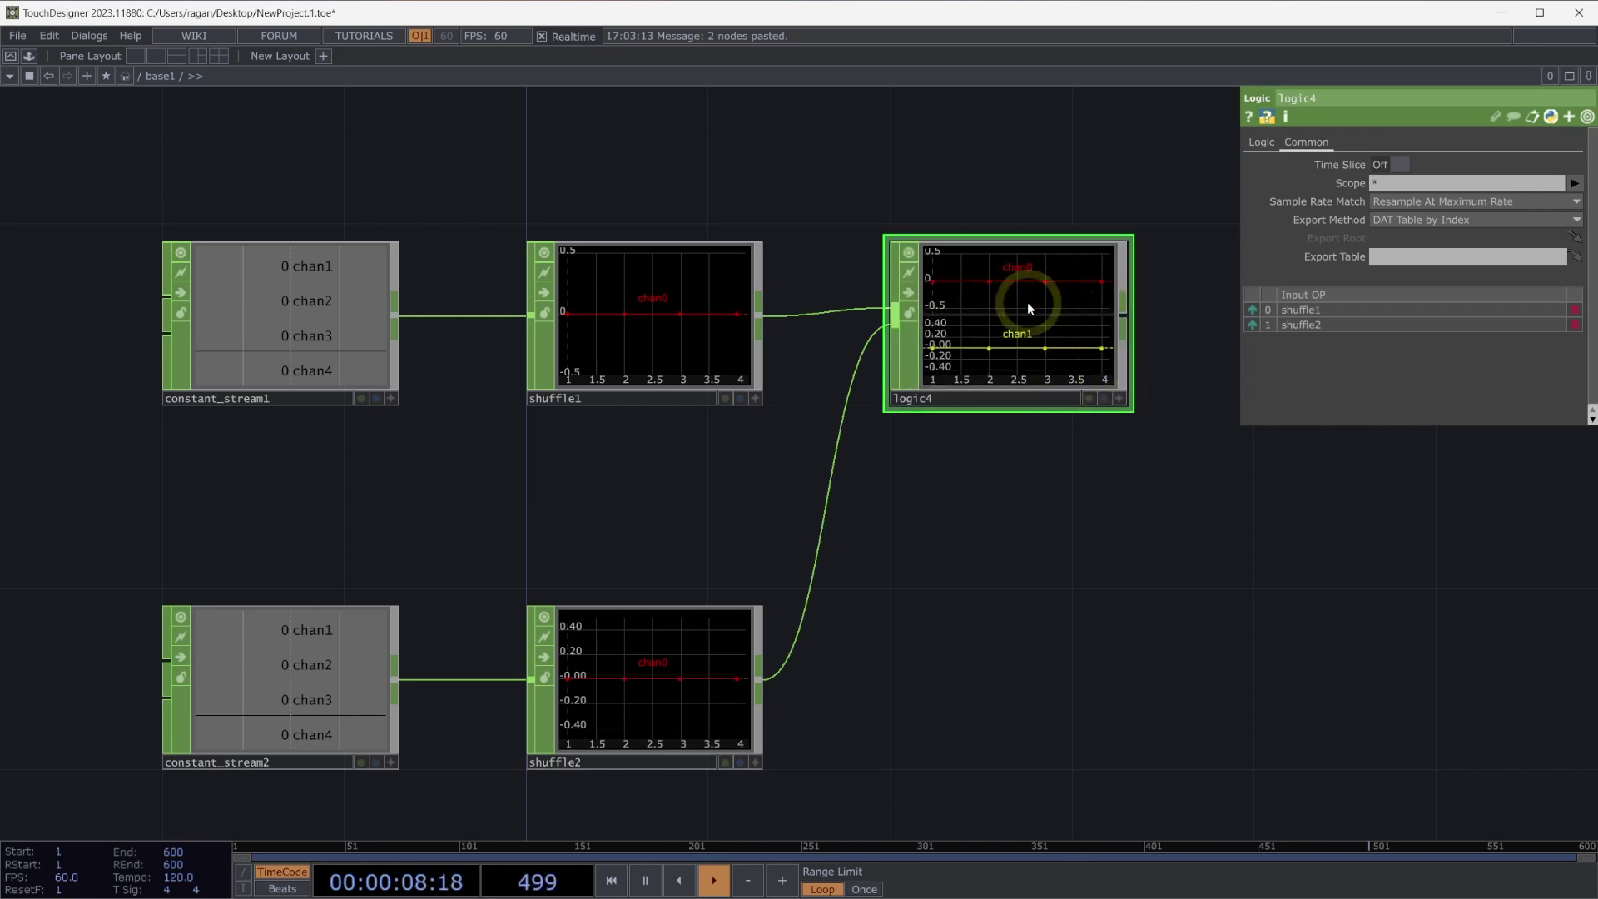
{"action": "left_click", "coordinate": [1276, 145]}
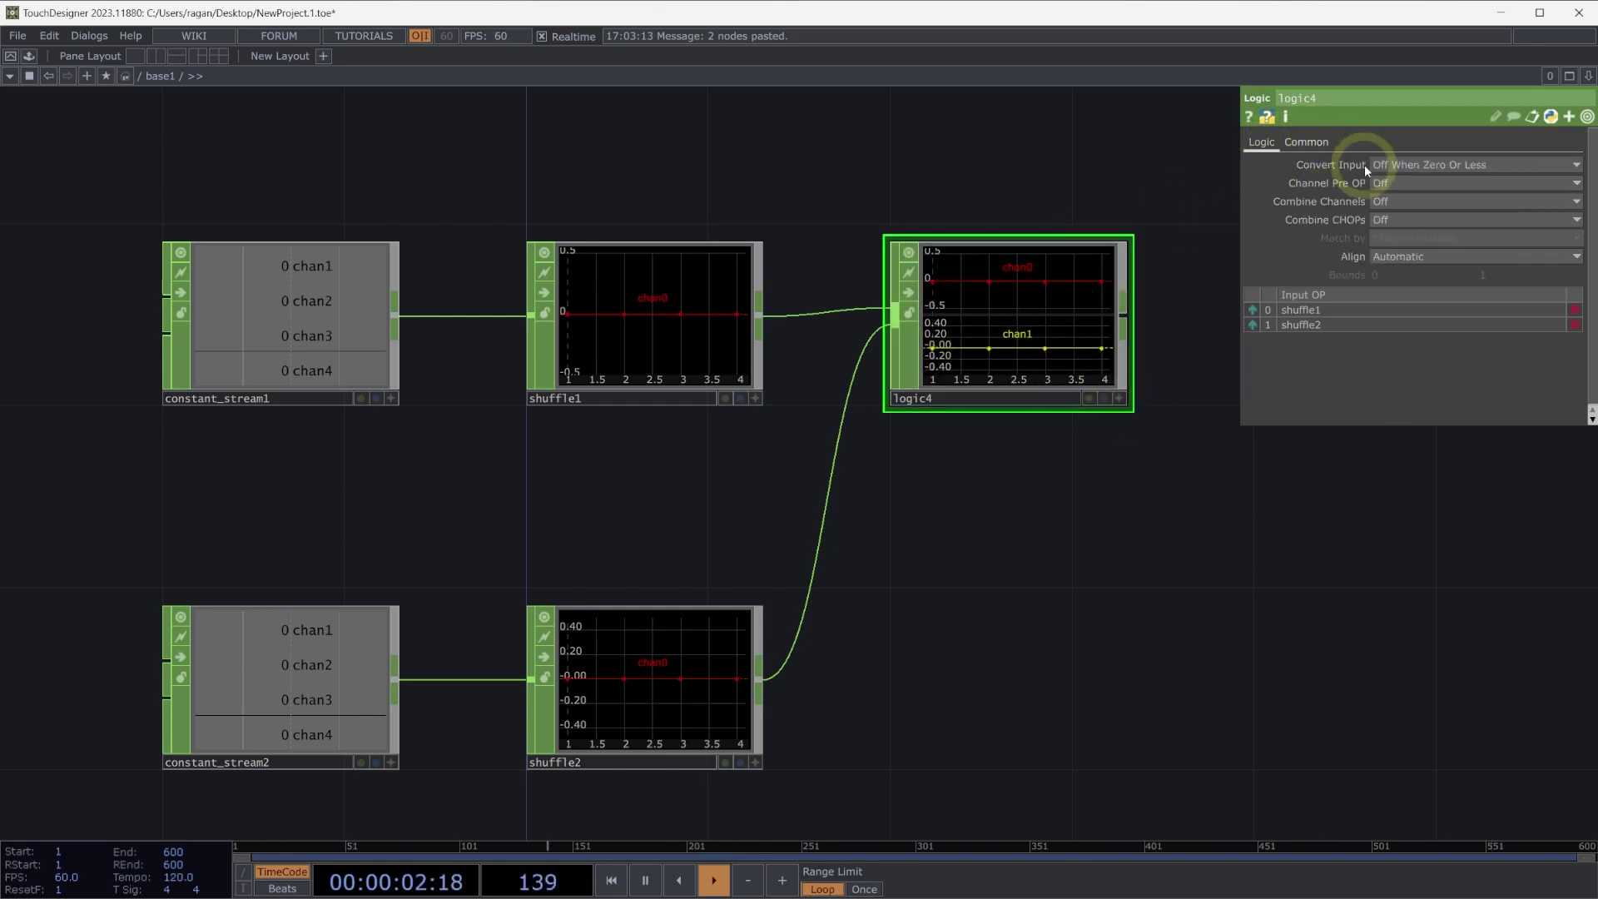
{"action": "left_click", "coordinate": [1387, 220]}
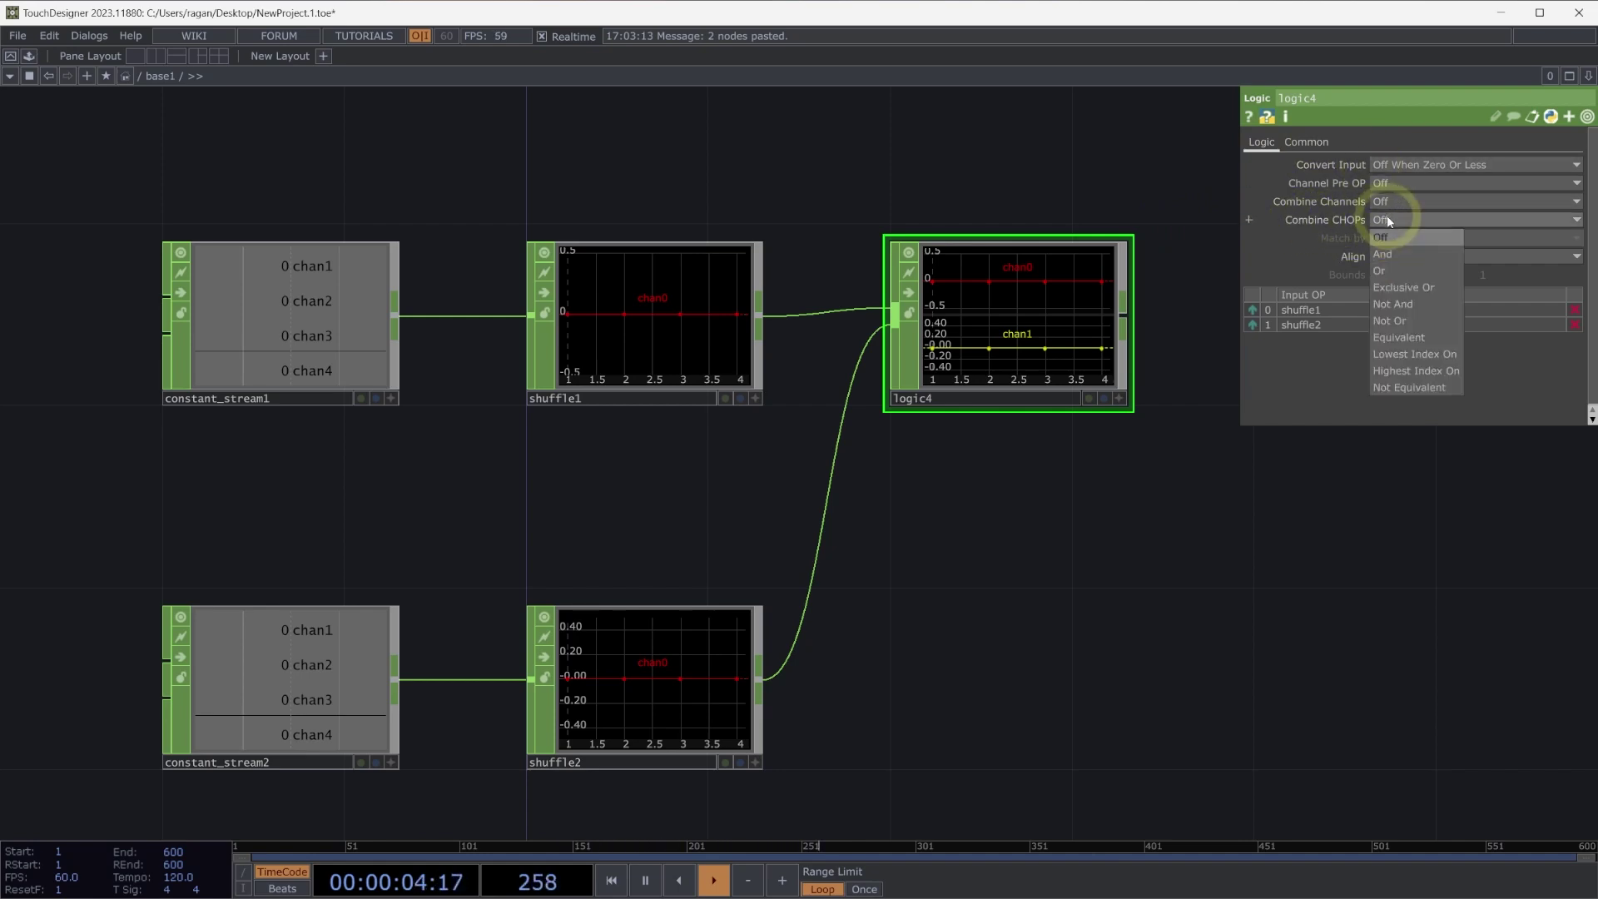
{"action": "left_click", "coordinate": [1403, 272]}
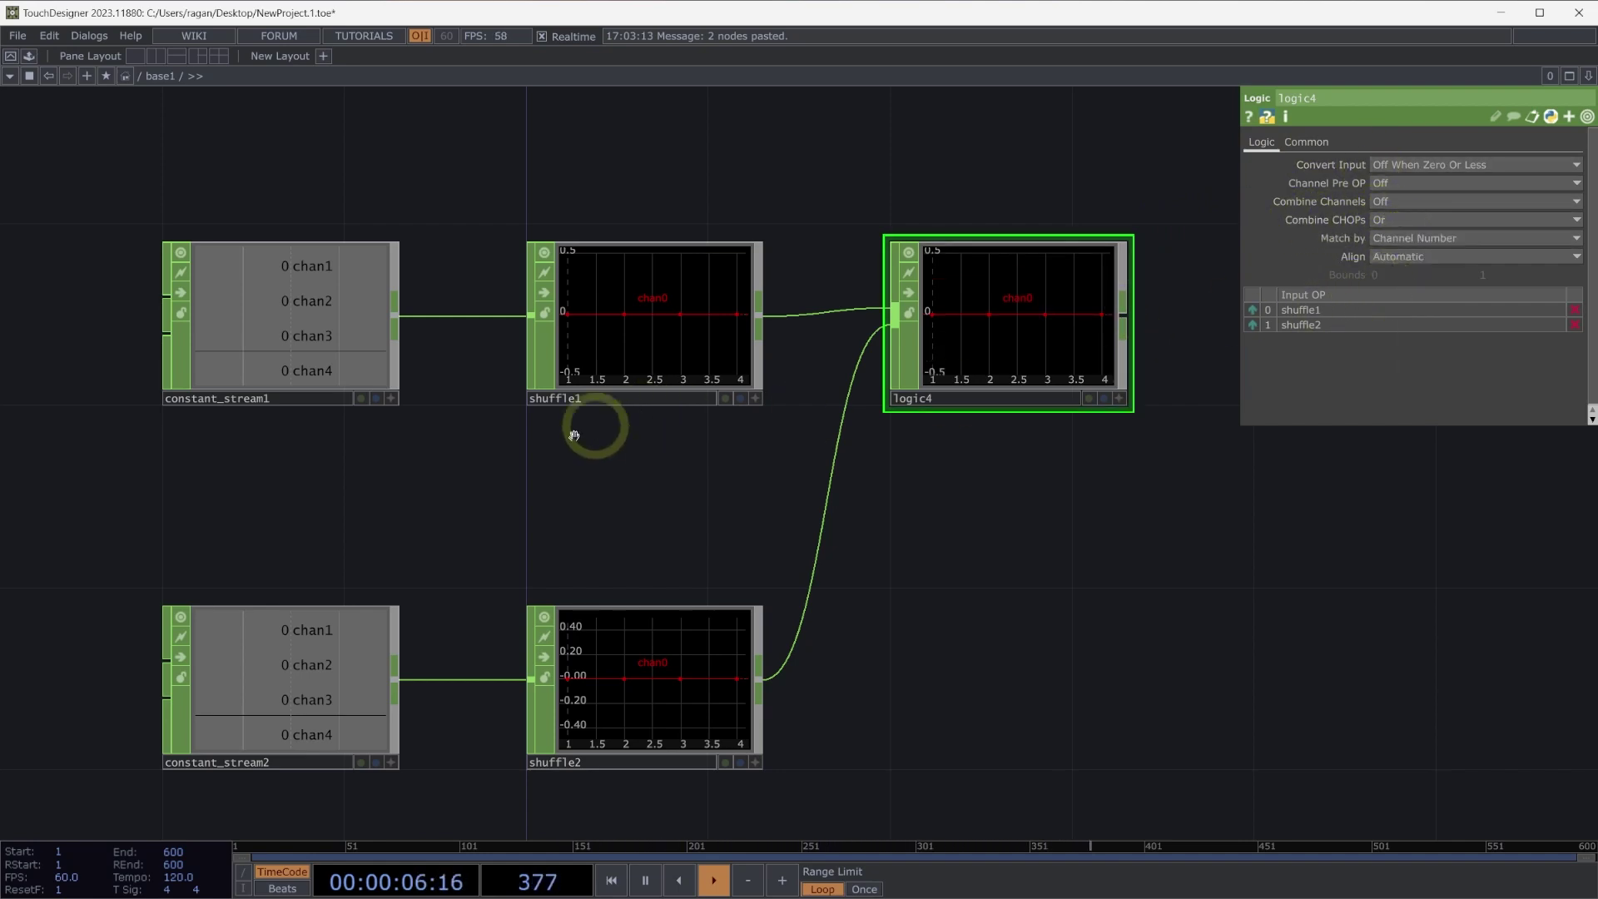
Set chan1 of constant_stream1 to 1 to test the Or logic
{"action": "left_click", "coordinate": [352, 358]}
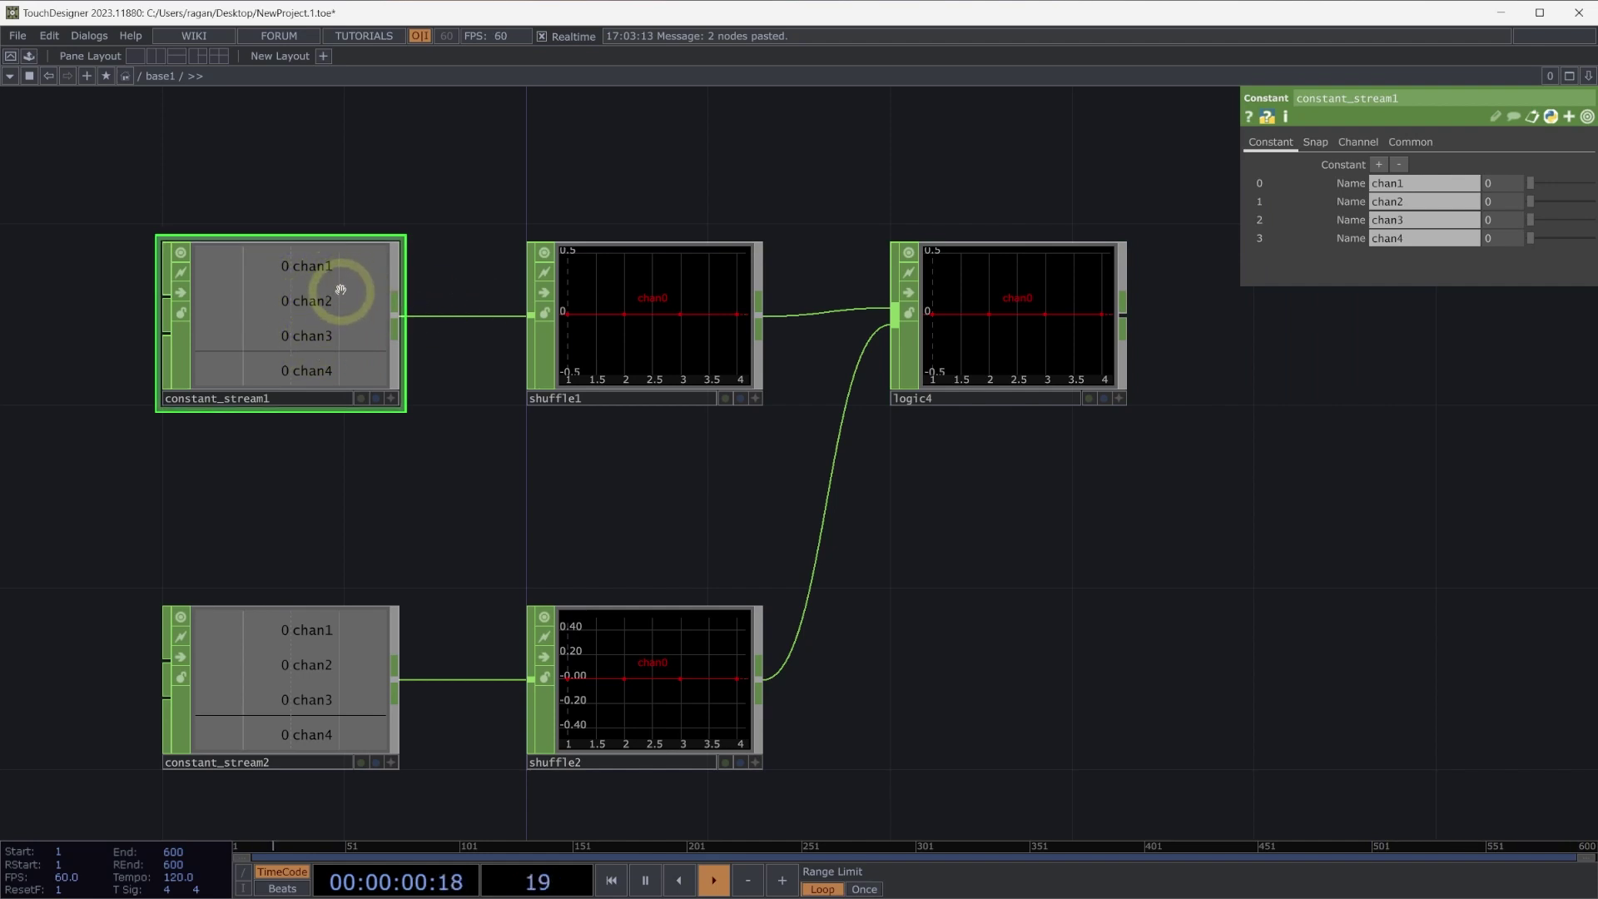
{"action": "left_click", "coordinate": [1506, 186]}
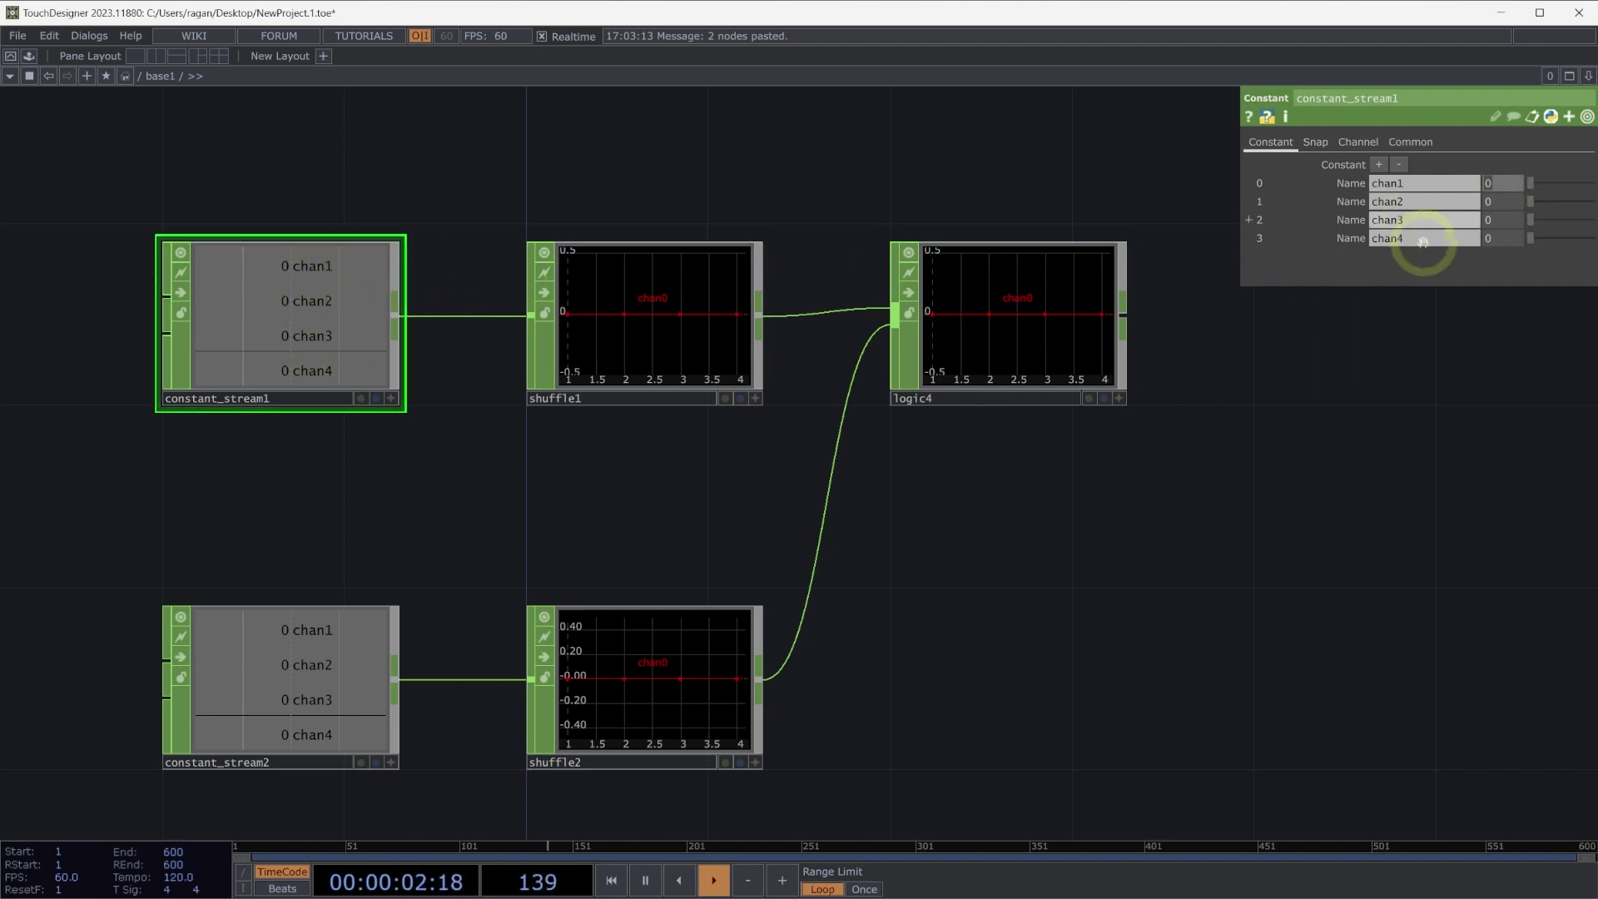
{"action": "type", "text": "1"}
{"action": "key", "text": "Return"}
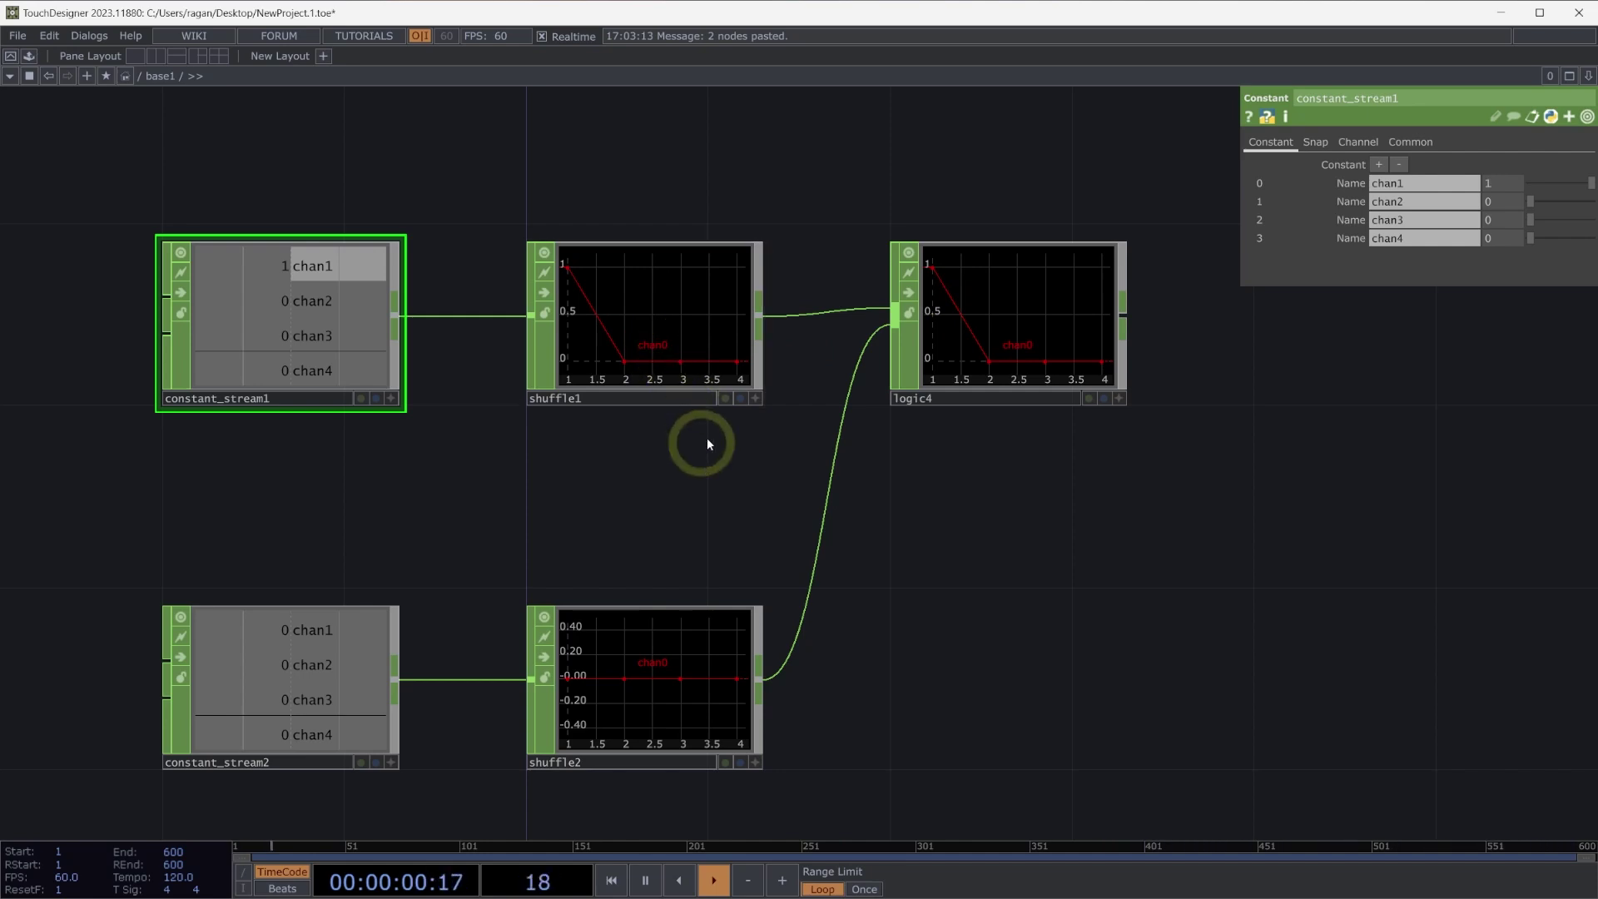
Duplicate logic4 with its input connections and place the copy below it, beside shuffle2
{"action": "left_click", "coordinate": [1074, 301]}
{"action": "key", "text": "ctrl+c"}
{"action": "key", "text": "ctrl+v"}
{"action": "left_click_drag", "start_coordinate": [1051, 575], "coordinate": [998, 708]}
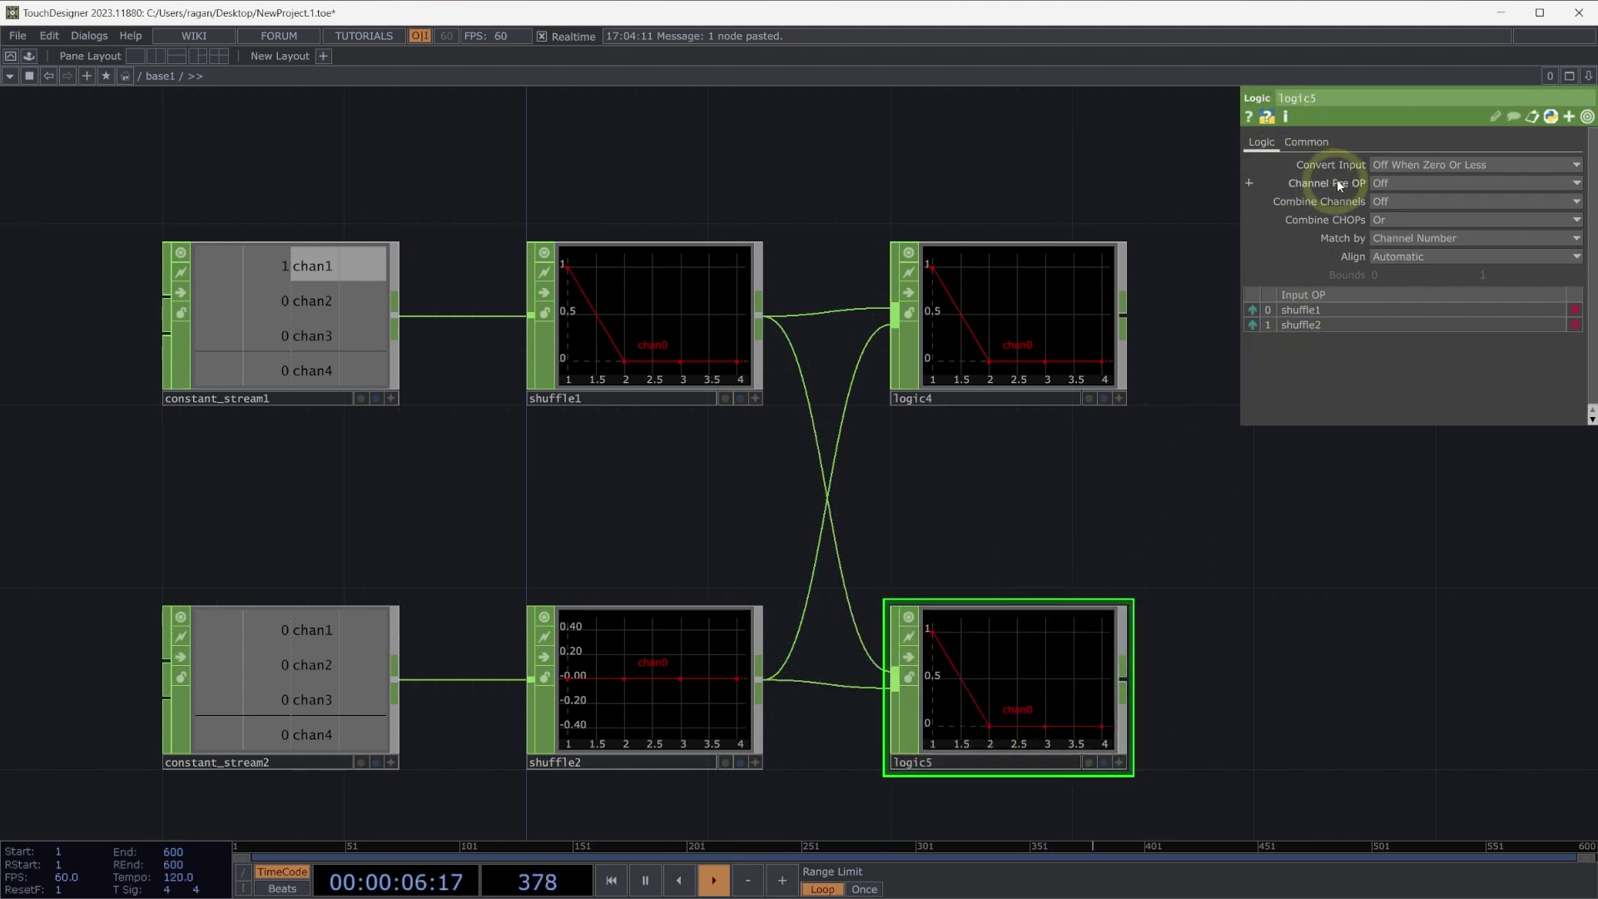
{"action": "left_click", "coordinate": [1386, 200]}
{"action": "left_click", "coordinate": [1390, 238]}
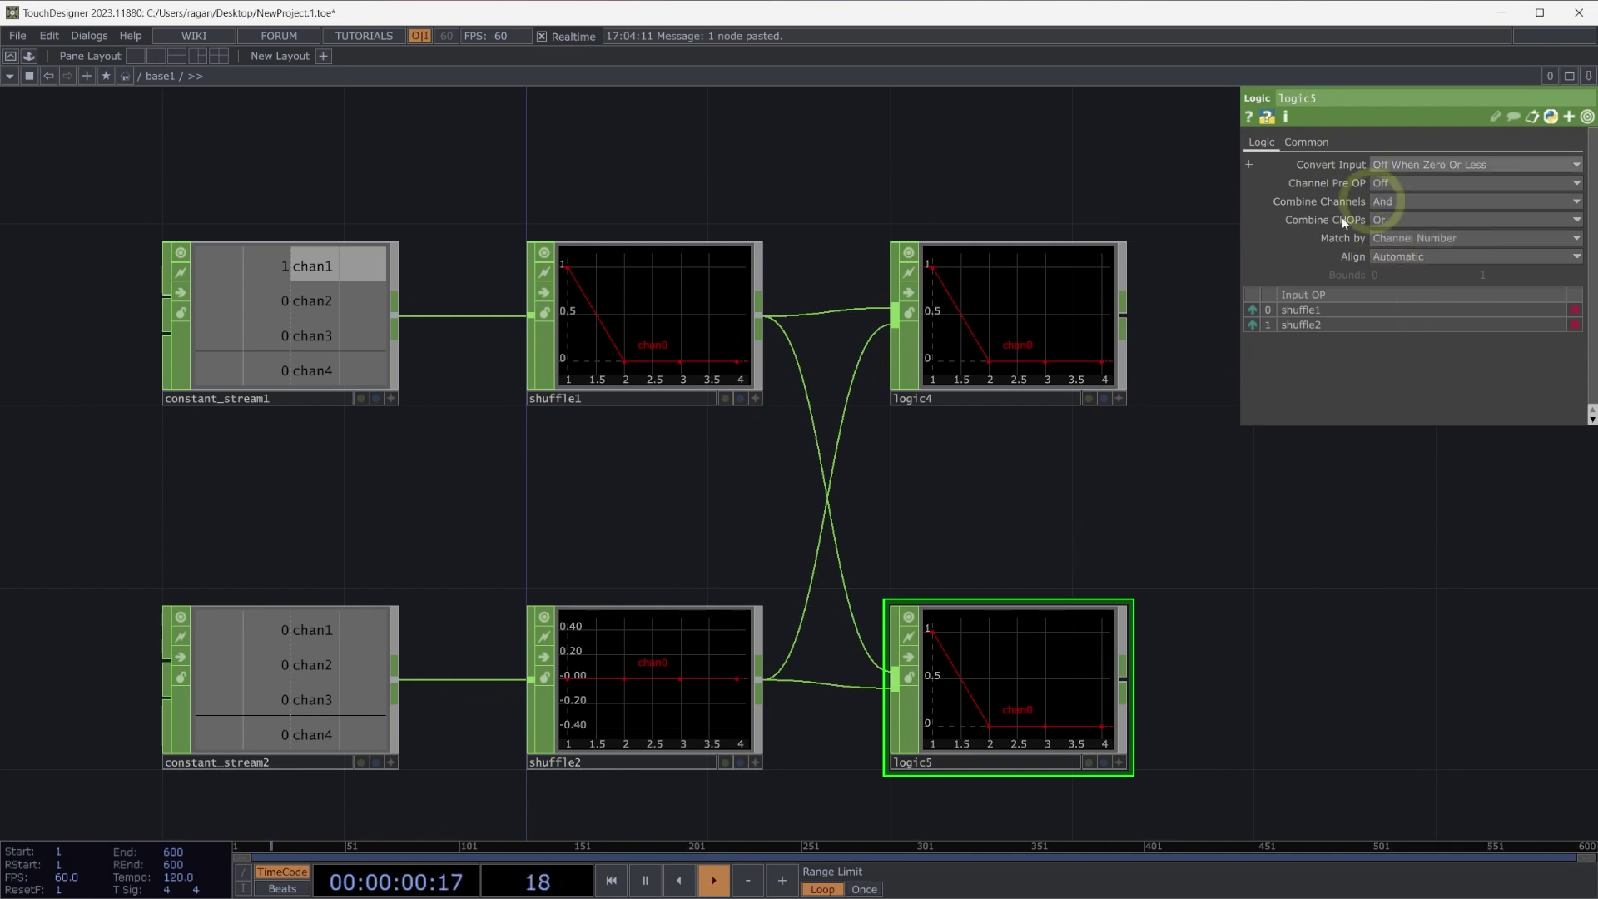
{"action": "left_click", "coordinate": [1397, 199]}
{"action": "left_click", "coordinate": [1393, 219]}
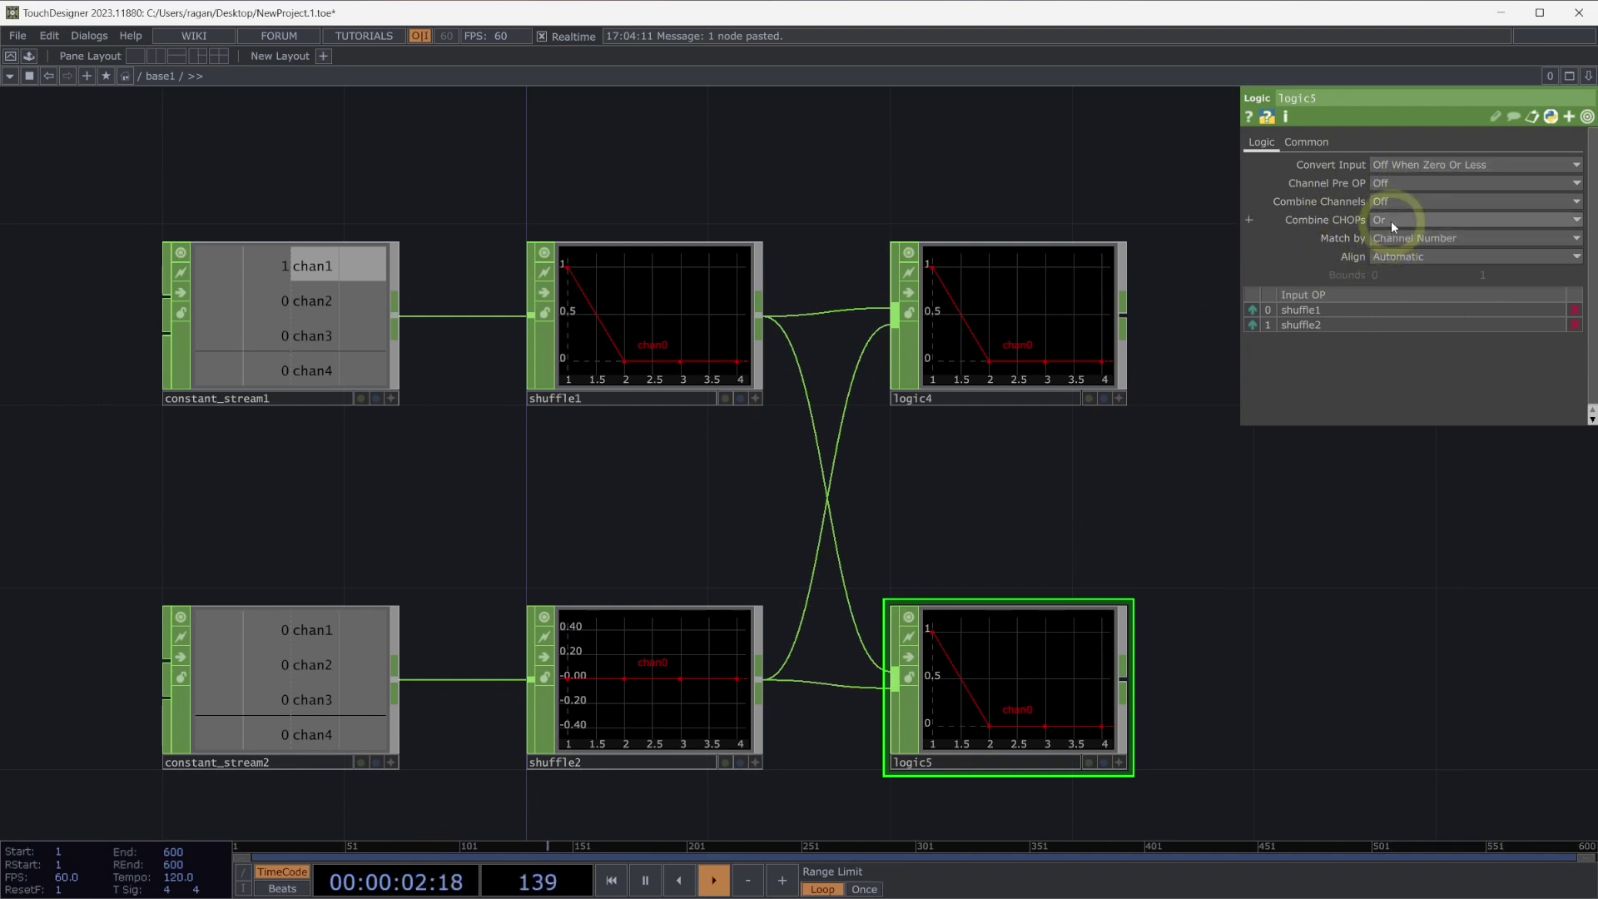
Set Combine CHOPs of the copied Logic CHOP to And
{"action": "left_click", "coordinate": [1391, 221]}
{"action": "left_click", "coordinate": [1389, 257]}
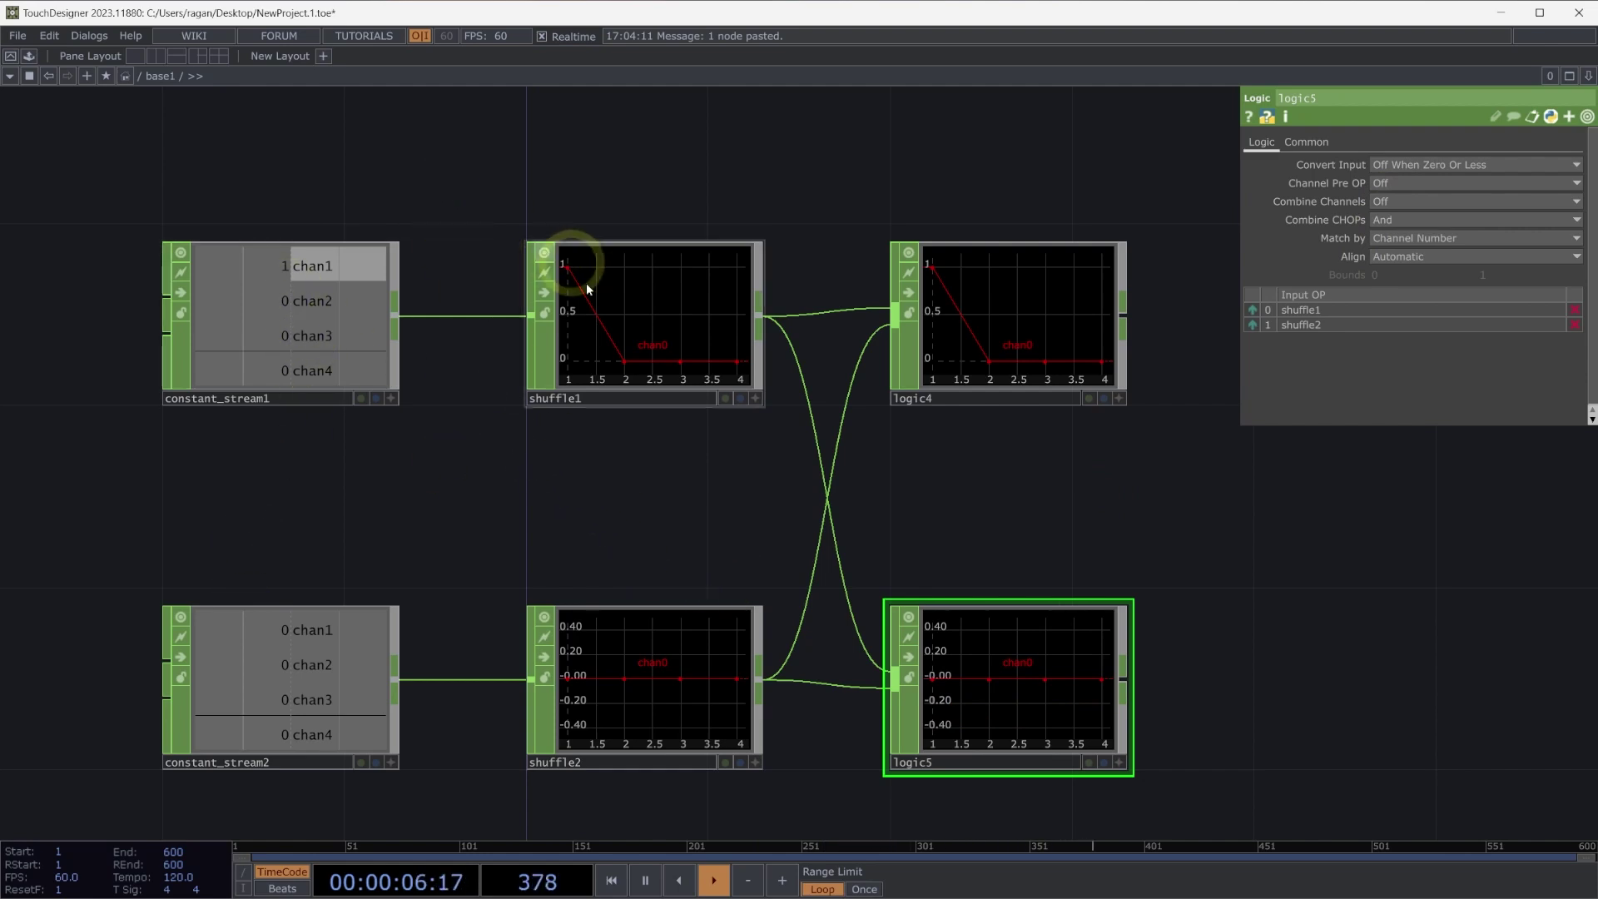
Set chan1 of constant_stream2 to 1 to test the And logic
{"action": "left_click", "coordinate": [300, 652]}
{"action": "left_click", "coordinate": [1506, 178]}
{"action": "key", "text": "Return"}
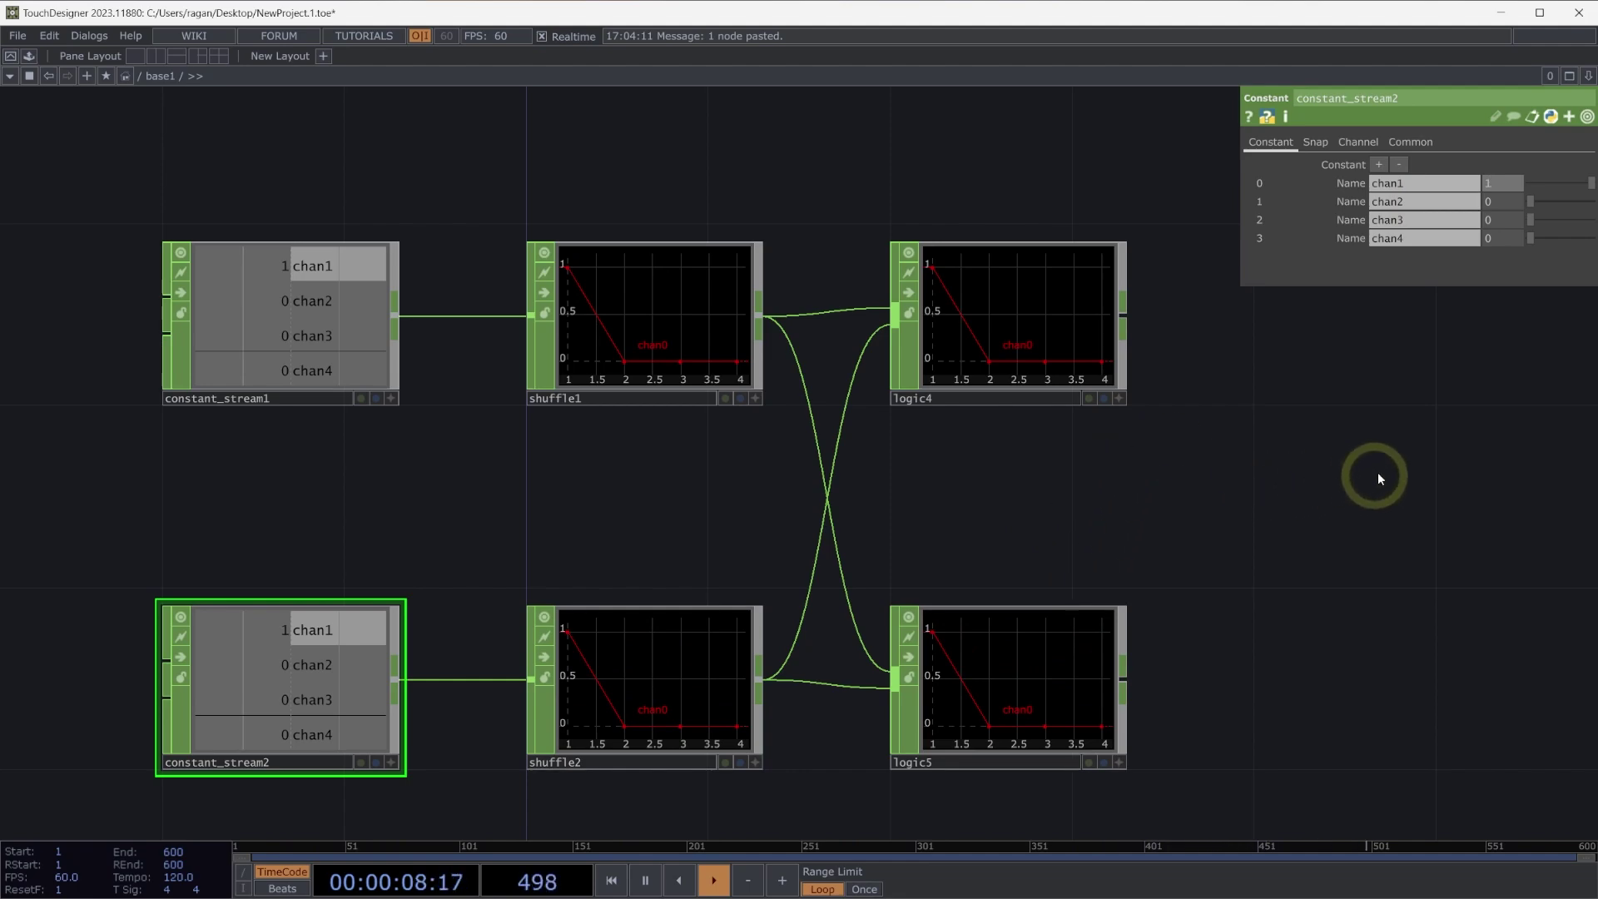
Create a Sphere SOP in an empty part of the network
{"action": "left_click_drag", "start_coordinate": [1396, 468], "coordinate": [650, 600]}
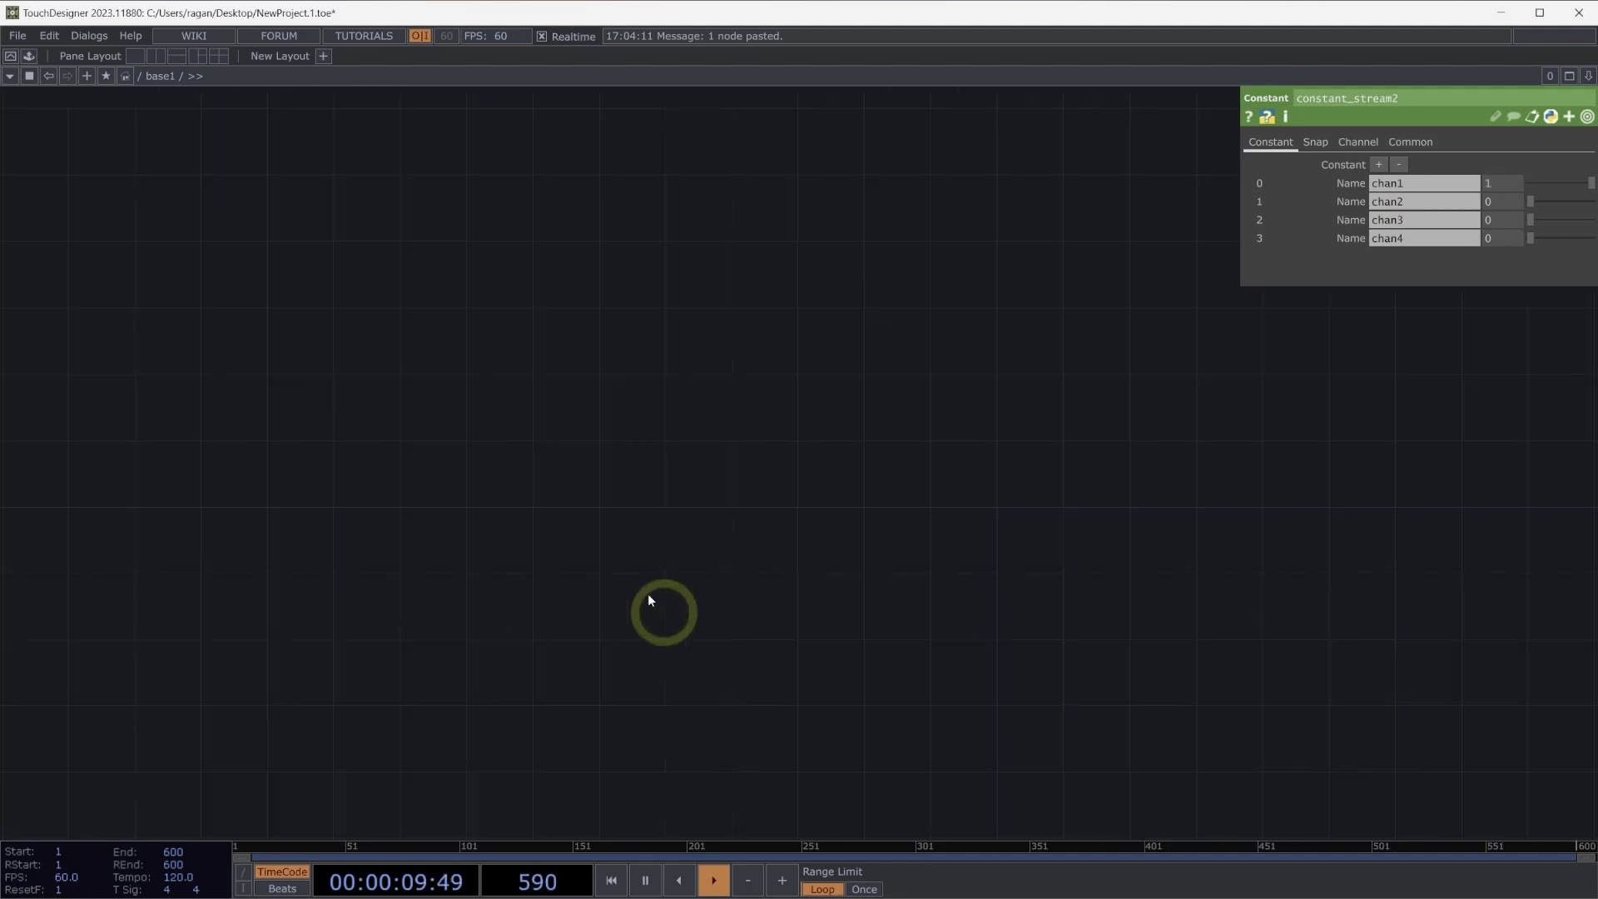
{"action": "double_click", "coordinate": [441, 332]}
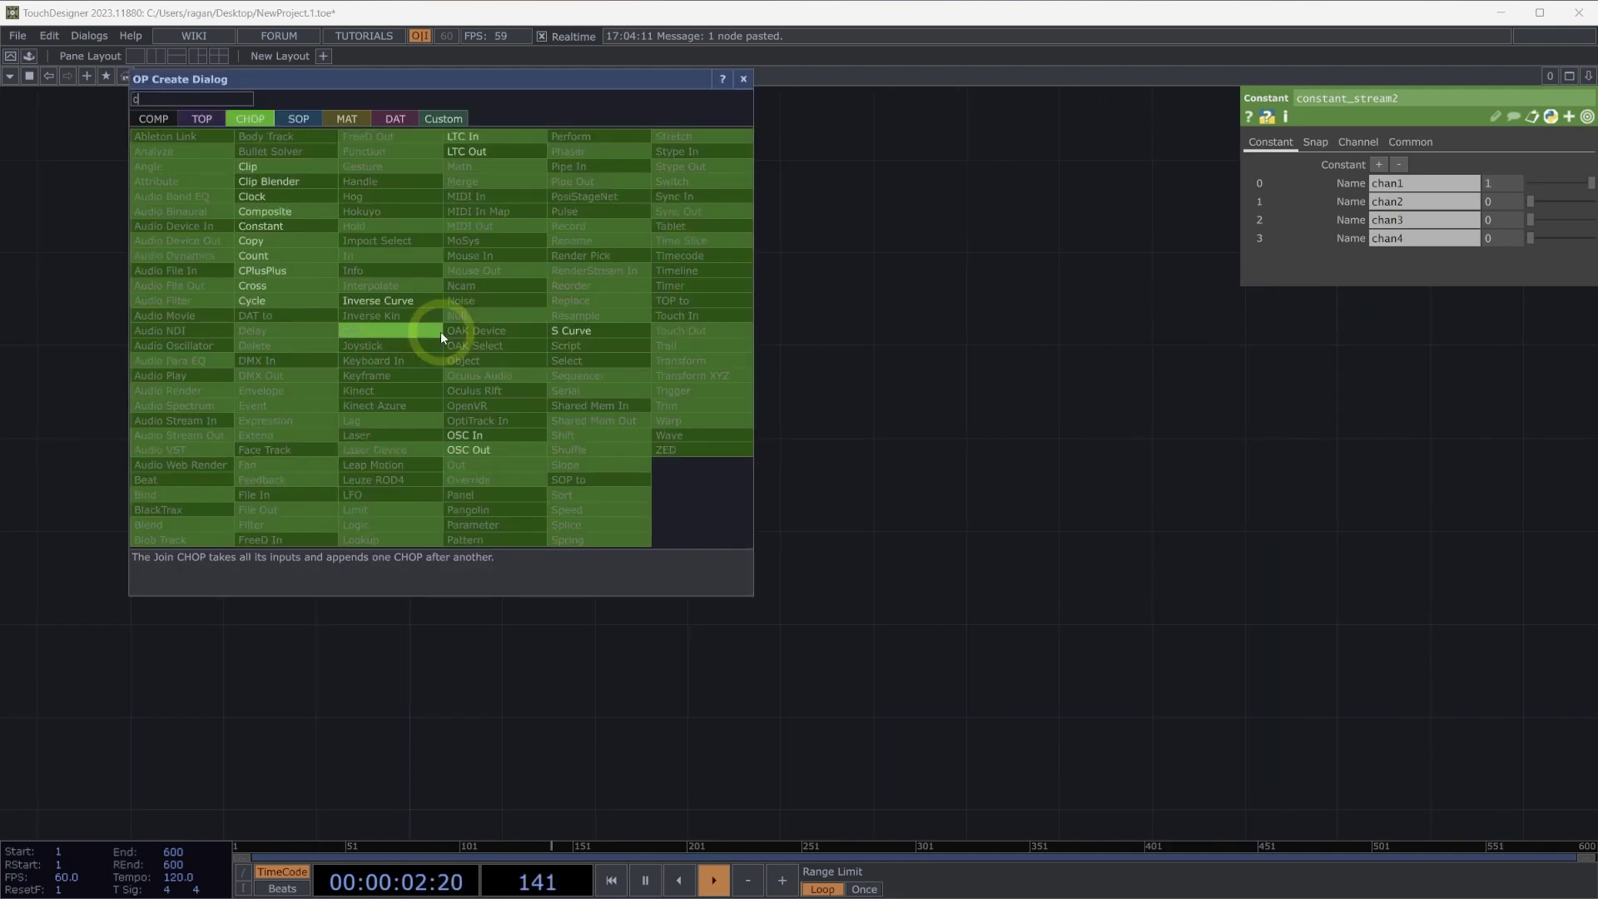
{"action": "left_click", "coordinate": [337, 119]}
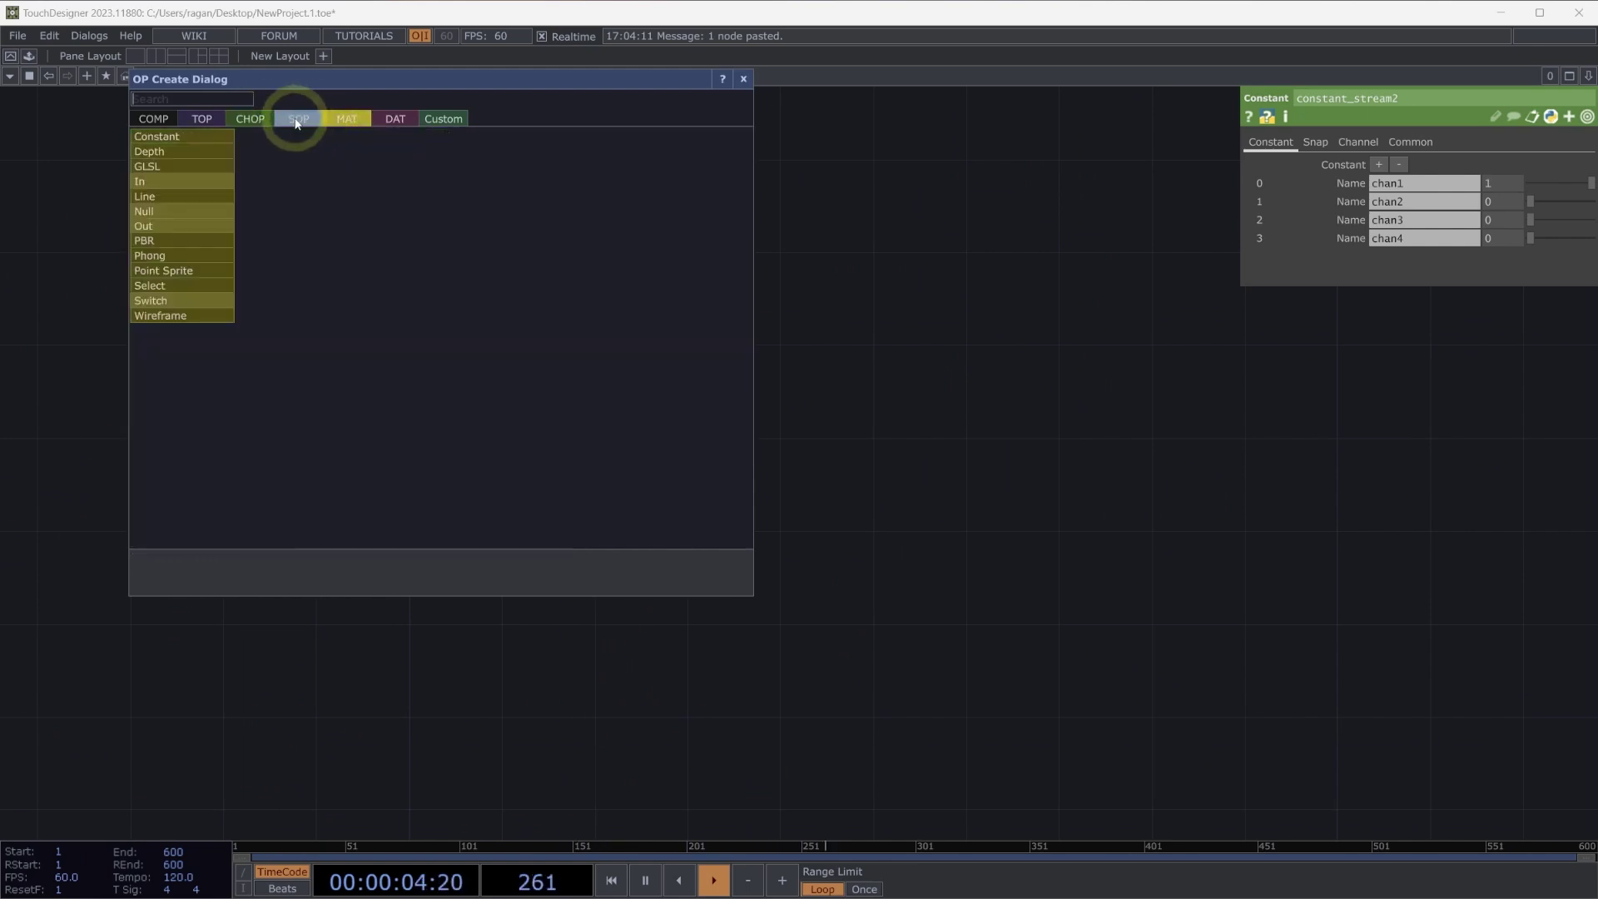
{"action": "left_click", "coordinate": [297, 118]}
{"action": "type", "text": "sph"}
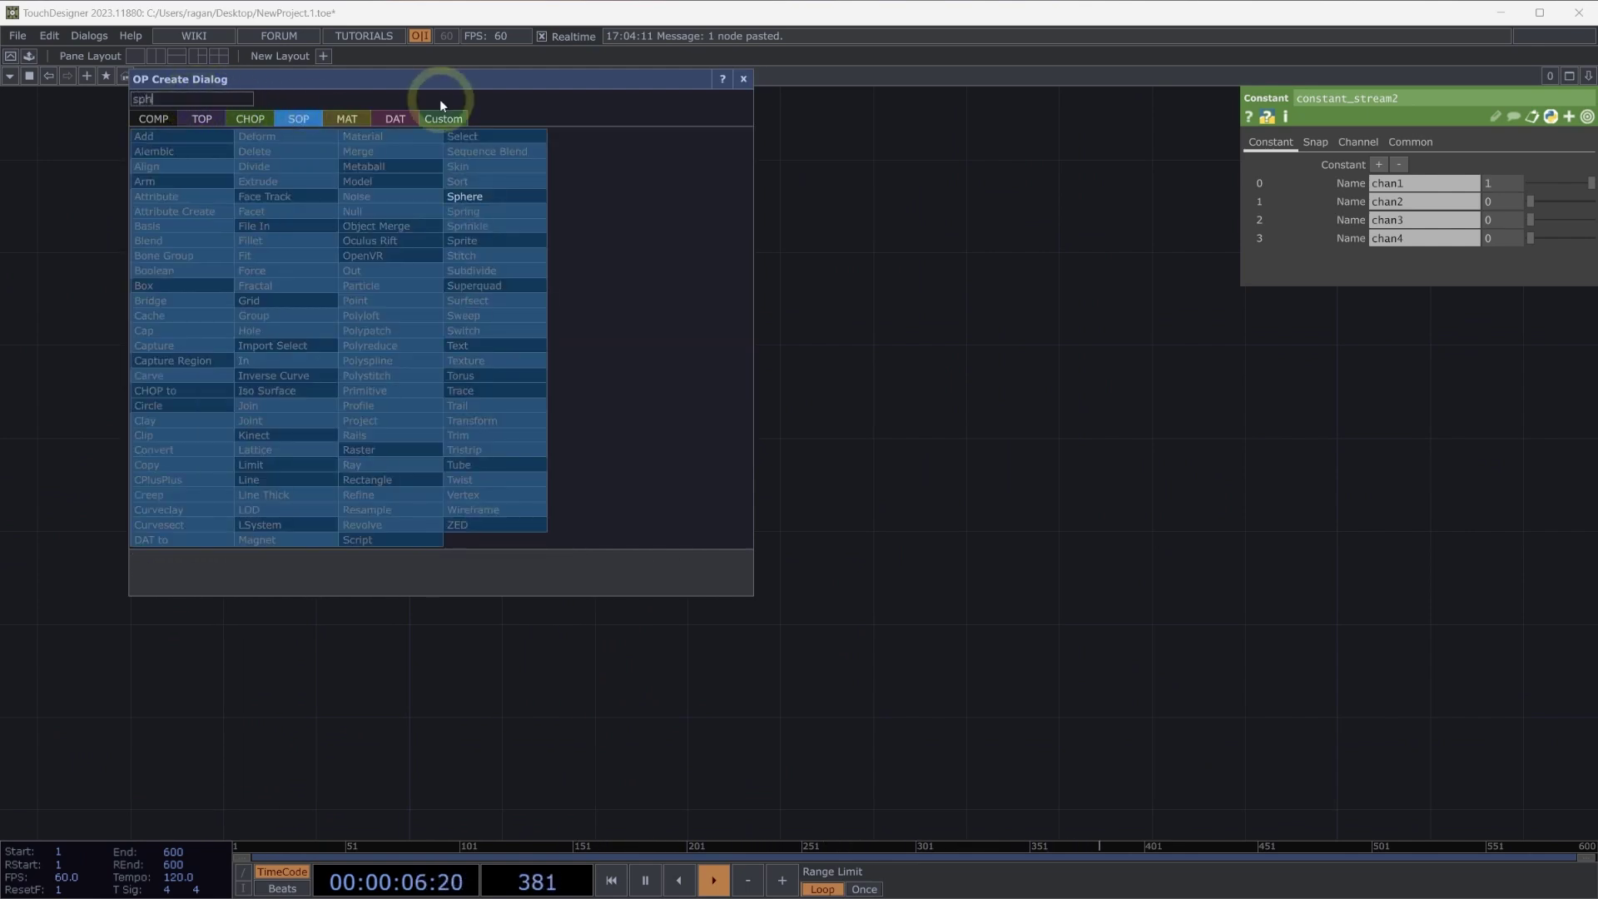
{"action": "left_click", "coordinate": [463, 197]}
{"action": "left_click", "coordinate": [267, 213]}
{"action": "left_click_drag", "start_coordinate": [305, 417], "coordinate": [357, 403]}
{"action": "left_click_drag", "start_coordinate": [293, 220], "coordinate": [155, 221]}
Add a Geometry COMP fed by the output of sphere1 and place it beside the sphere
{"action": "right_click", "coordinate": [285, 187]}
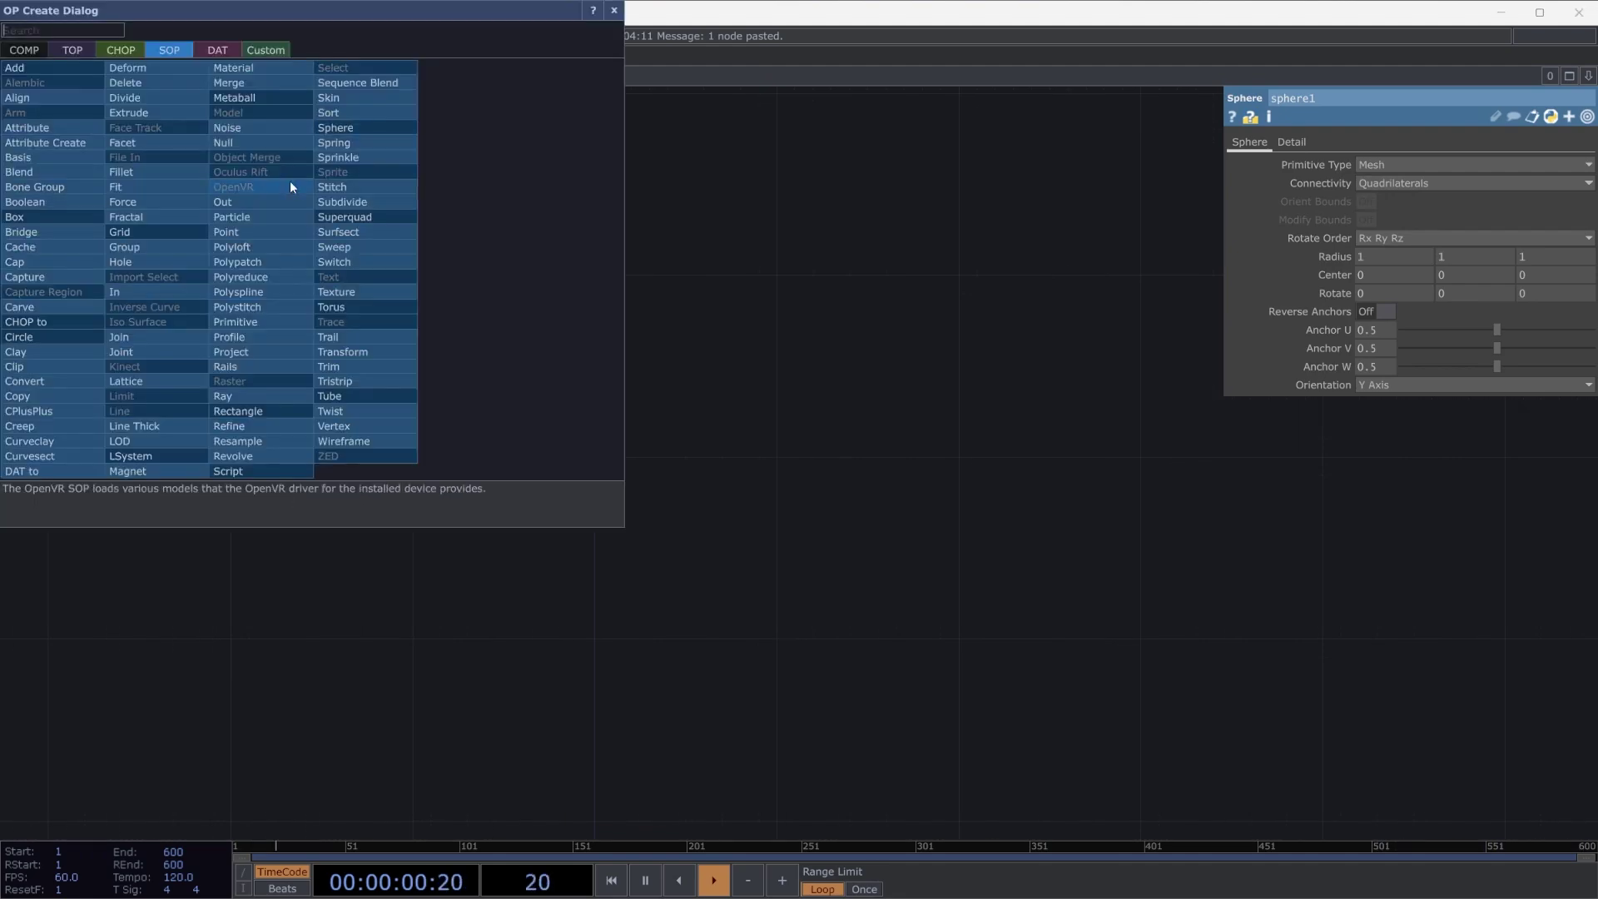
{"action": "type", "text": "ge"}
{"action": "left_click", "coordinate": [24, 50]}
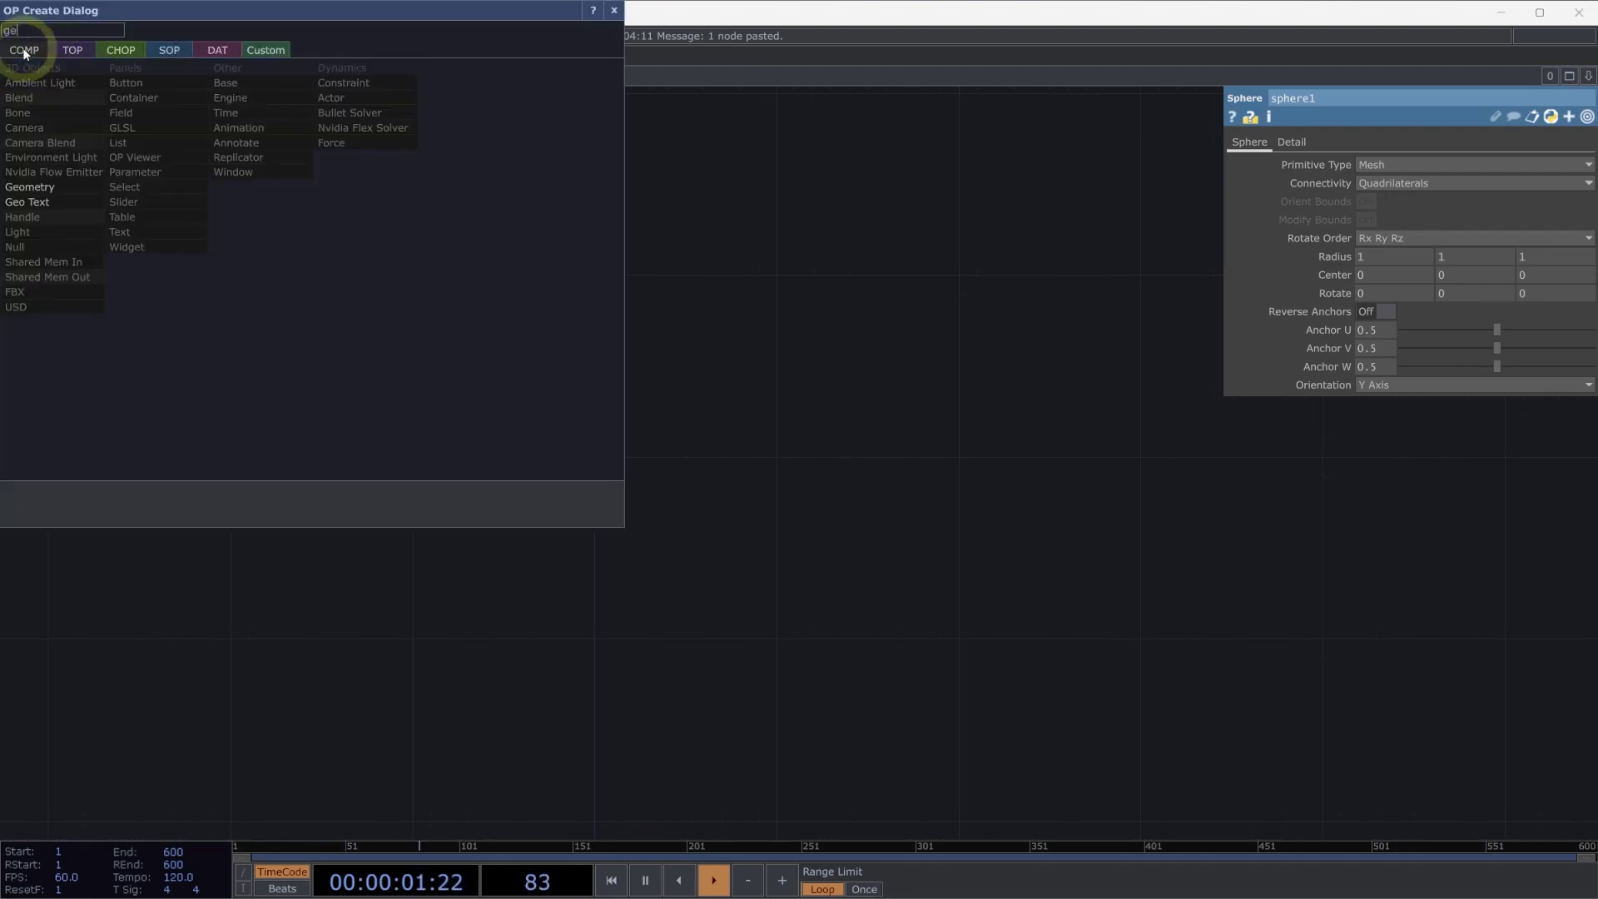
{"action": "left_click", "coordinate": [70, 186]}
{"action": "left_click", "coordinate": [657, 329]}
{"action": "left_click_drag", "start_coordinate": [637, 297], "coordinate": [489, 233]}
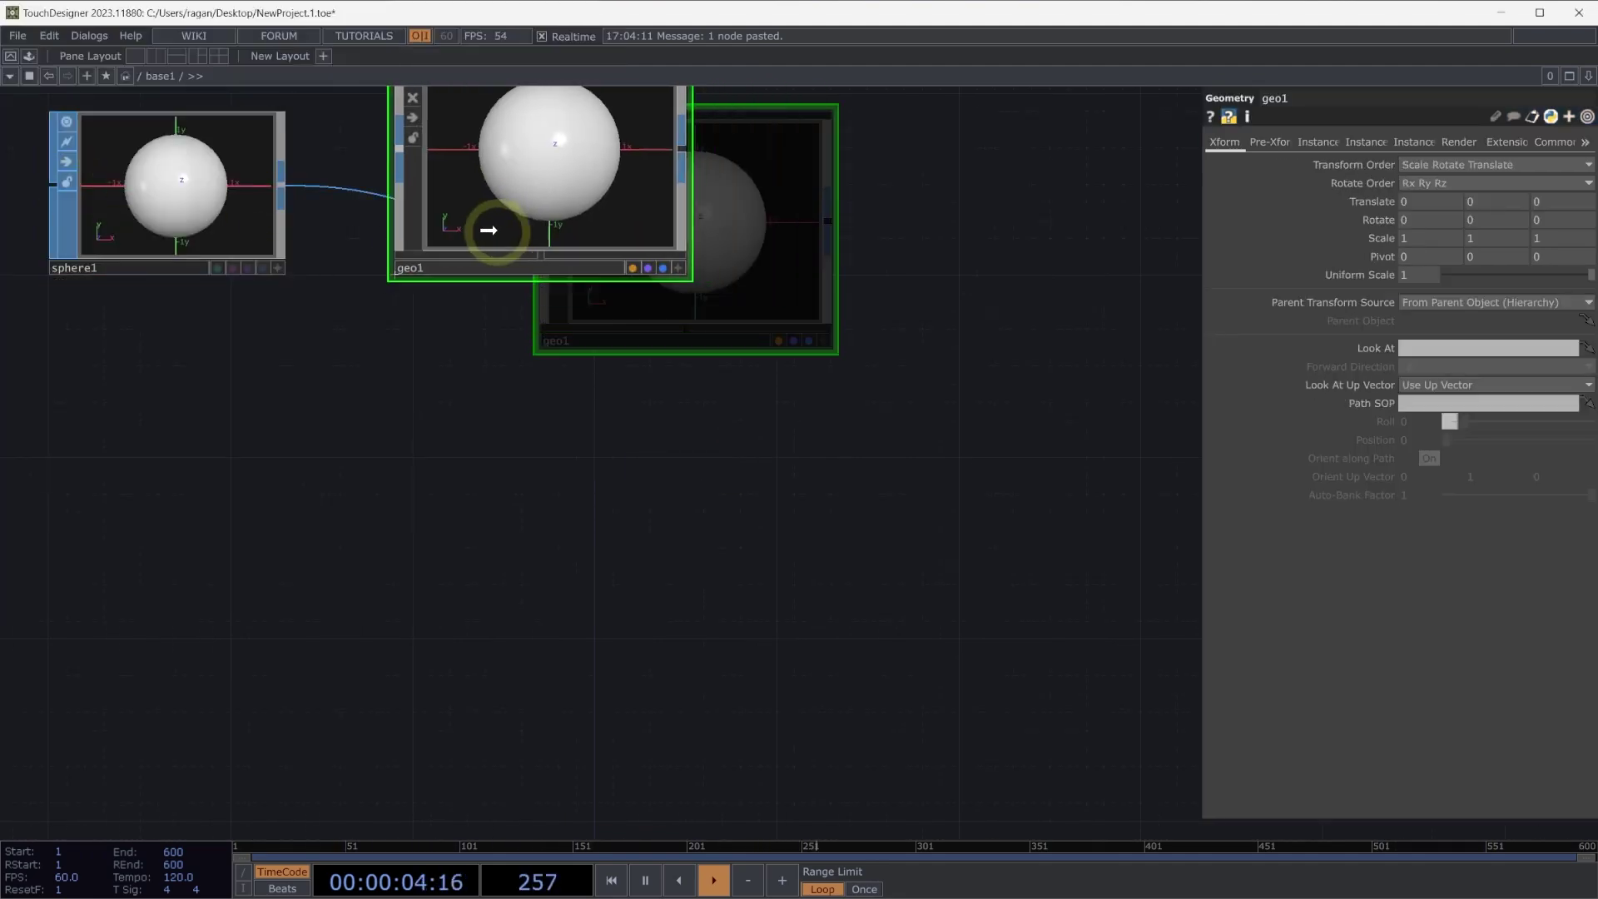
Duplicate geo1, place the copy below it and feed it from sphere1
{"action": "key", "text": "ctrl+c"}
{"action": "key", "text": "ctrl+v"}
{"action": "left_click_drag", "start_coordinate": [571, 403], "coordinate": [571, 450]}
{"action": "left_click_drag", "start_coordinate": [383, 317], "coordinate": [565, 350]}
{"action": "left_click_drag", "start_coordinate": [703, 313], "coordinate": [713, 300]}
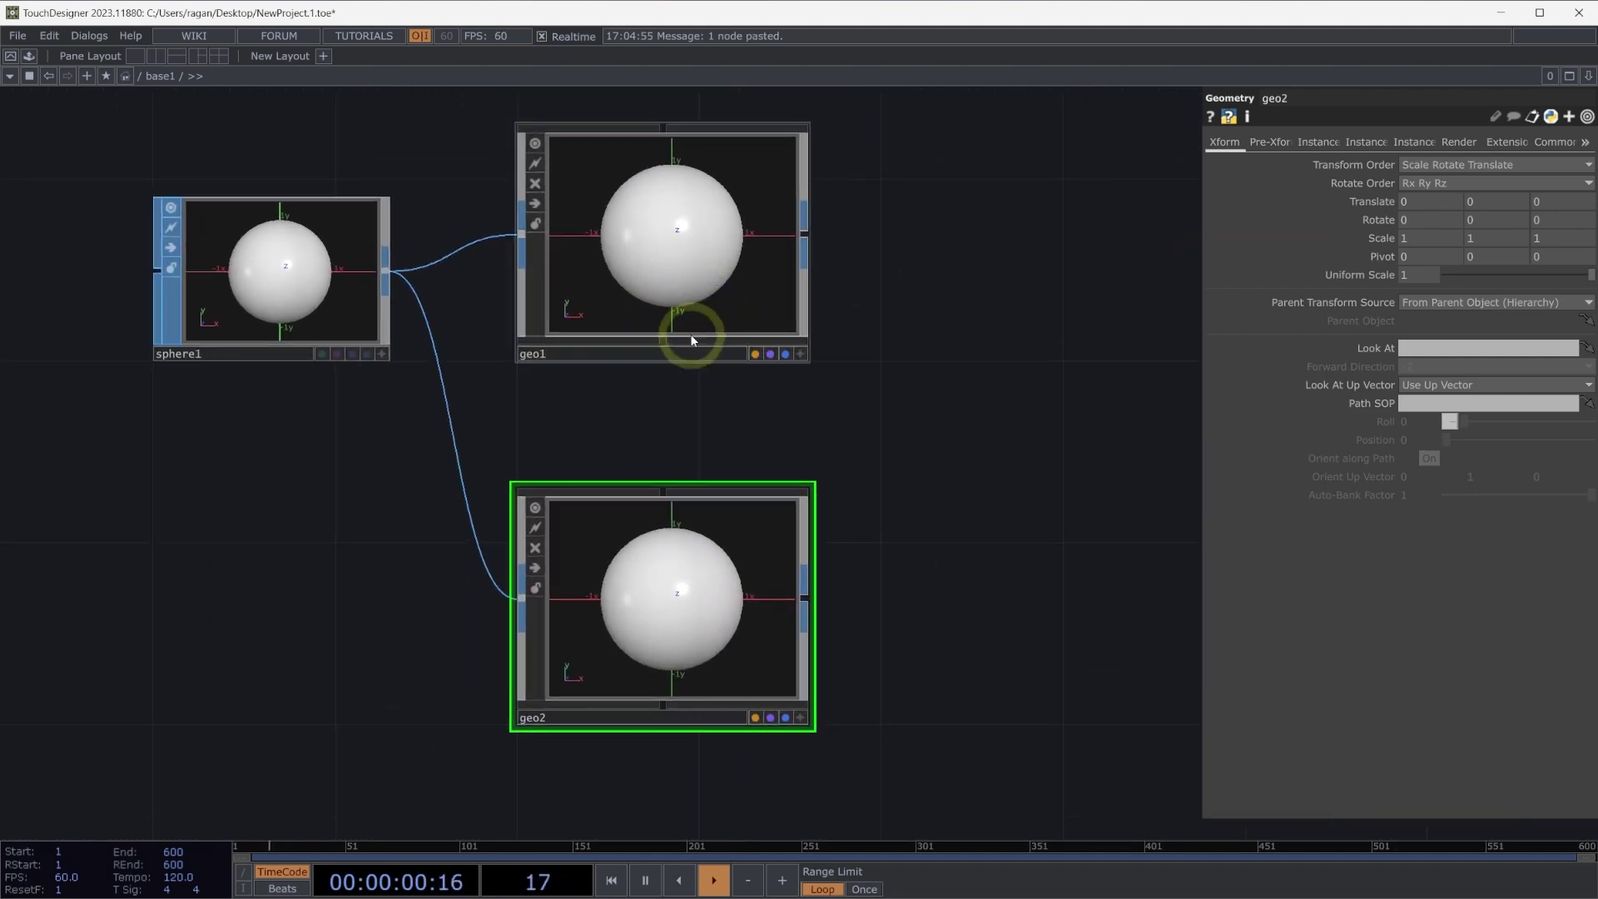
Duplicate sphere1, place the copy below it and connect it to geo2 as its own source
{"action": "left_click", "coordinate": [221, 292]}
{"action": "key", "text": "ctrl+c"}
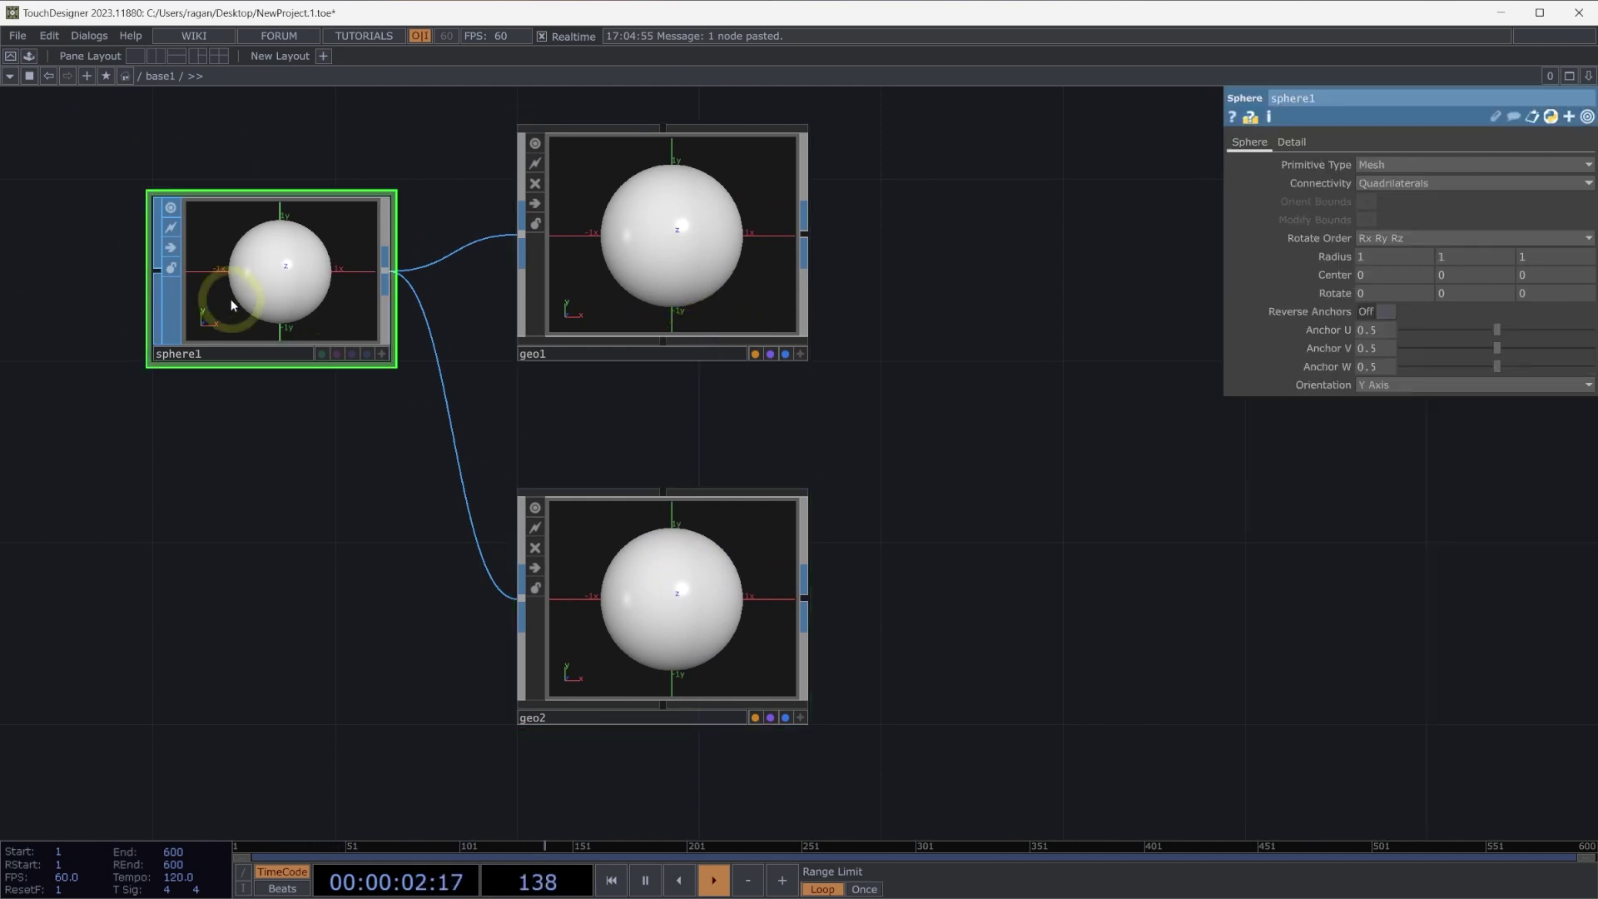
{"action": "key", "text": "ctrl+v"}
{"action": "left_click_drag", "start_coordinate": [200, 498], "coordinate": [269, 671]}
{"action": "left_click_drag", "start_coordinate": [412, 632], "coordinate": [583, 572]}
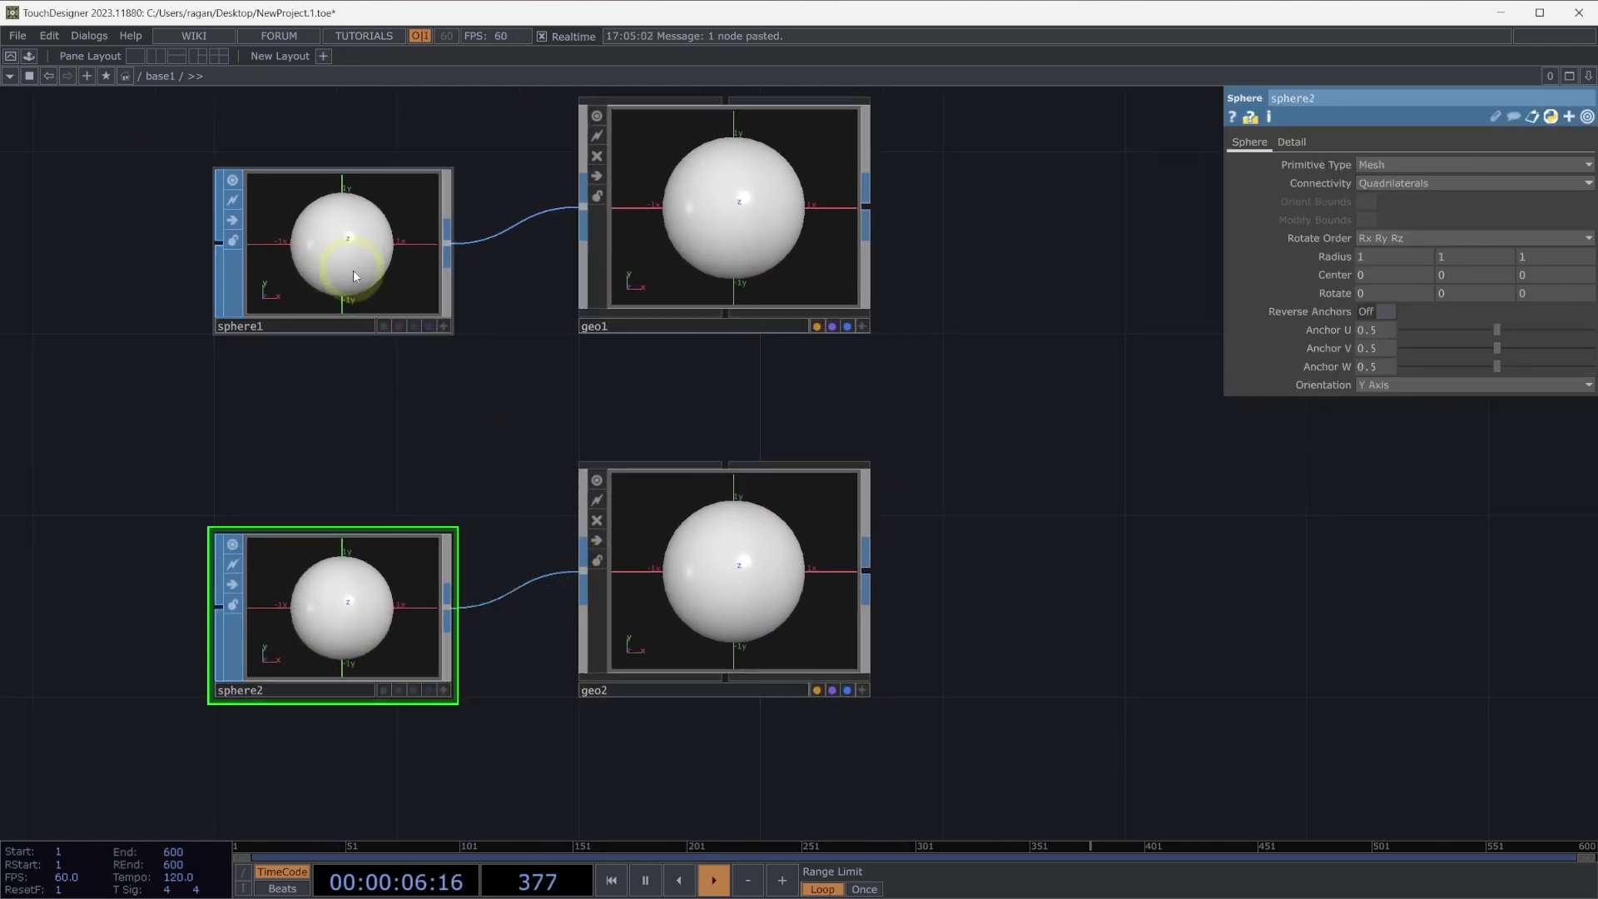
Set the radius of sphere1 to 0.1 on all three axes
{"action": "left_click", "coordinate": [339, 250]}
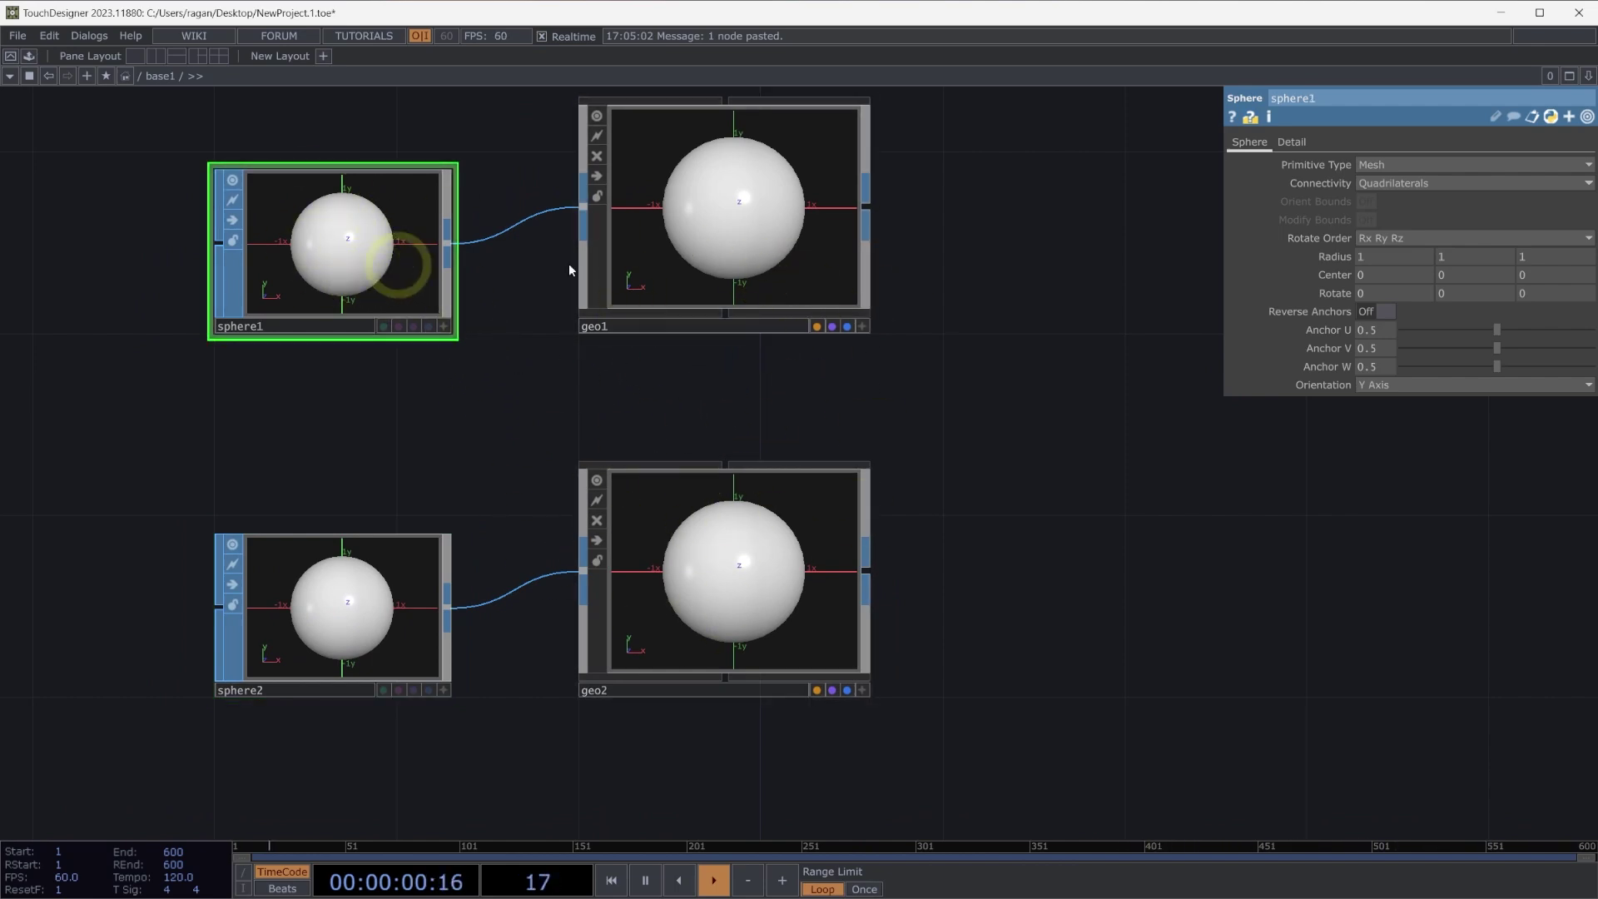
{"action": "left_click_drag", "start_coordinate": [1357, 271], "coordinate": [972, 260]}
{"action": "left_click_drag", "start_coordinate": [1100, 358], "coordinate": [957, 409]}
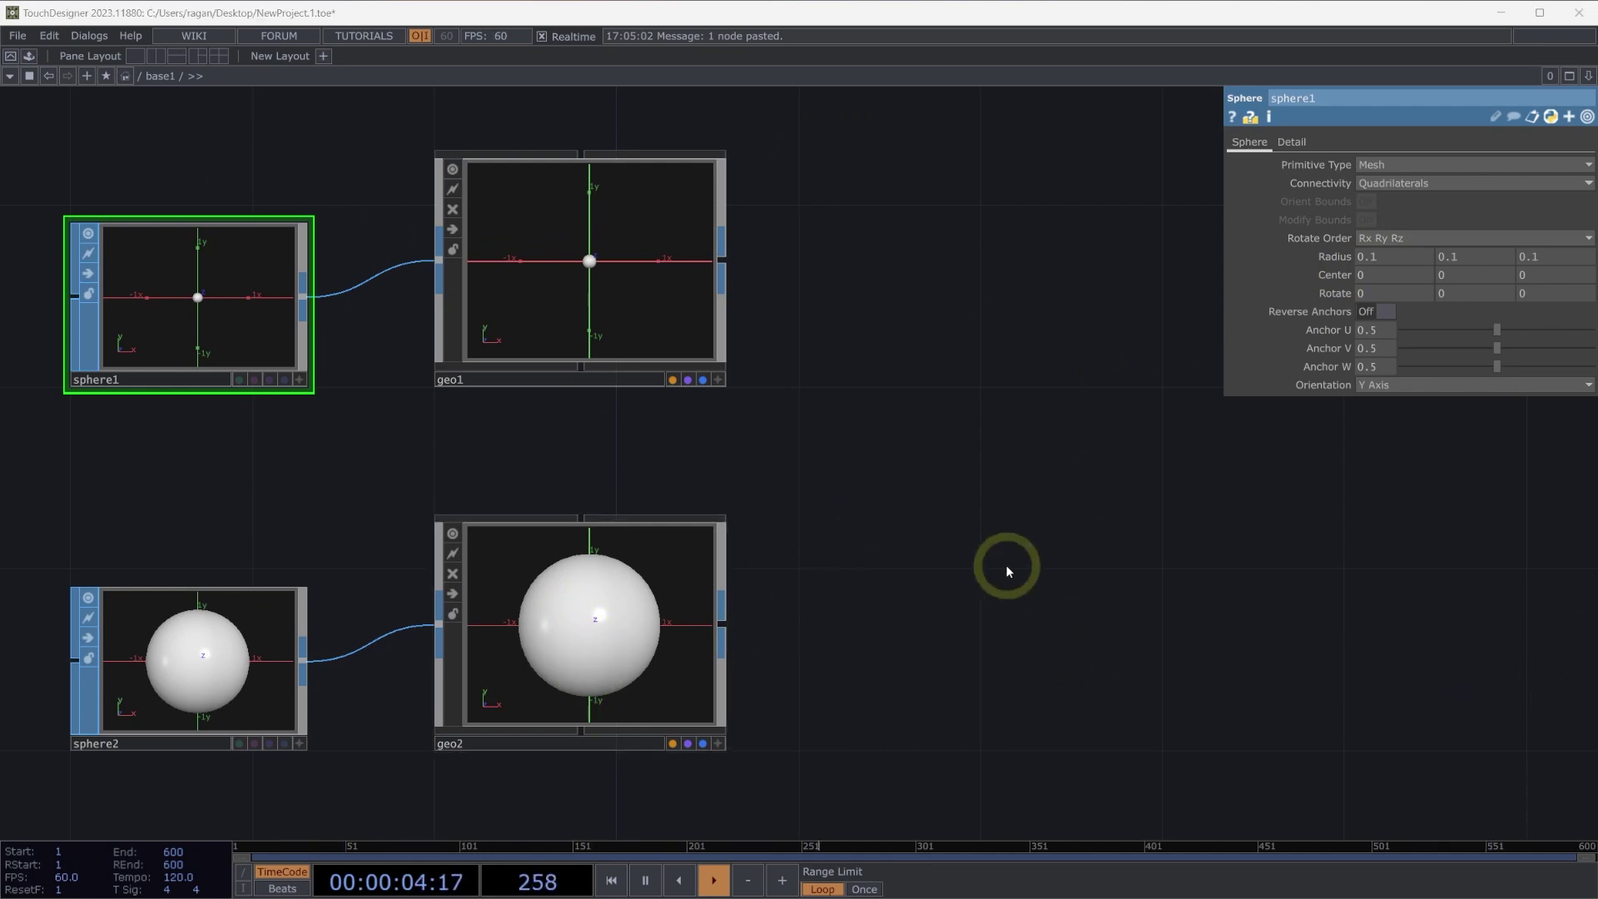
Add an Object CHOP beside geo1 and assign geo1 as its Target Object
{"action": "key", "text": "Tab"}
{"action": "type", "text": "lo"}
{"action": "key", "text": "BackSpace"}
{"action": "key", "text": "BackSpace"}
{"action": "type", "text": "ob"}
{"action": "left_click", "coordinate": [820, 360]}
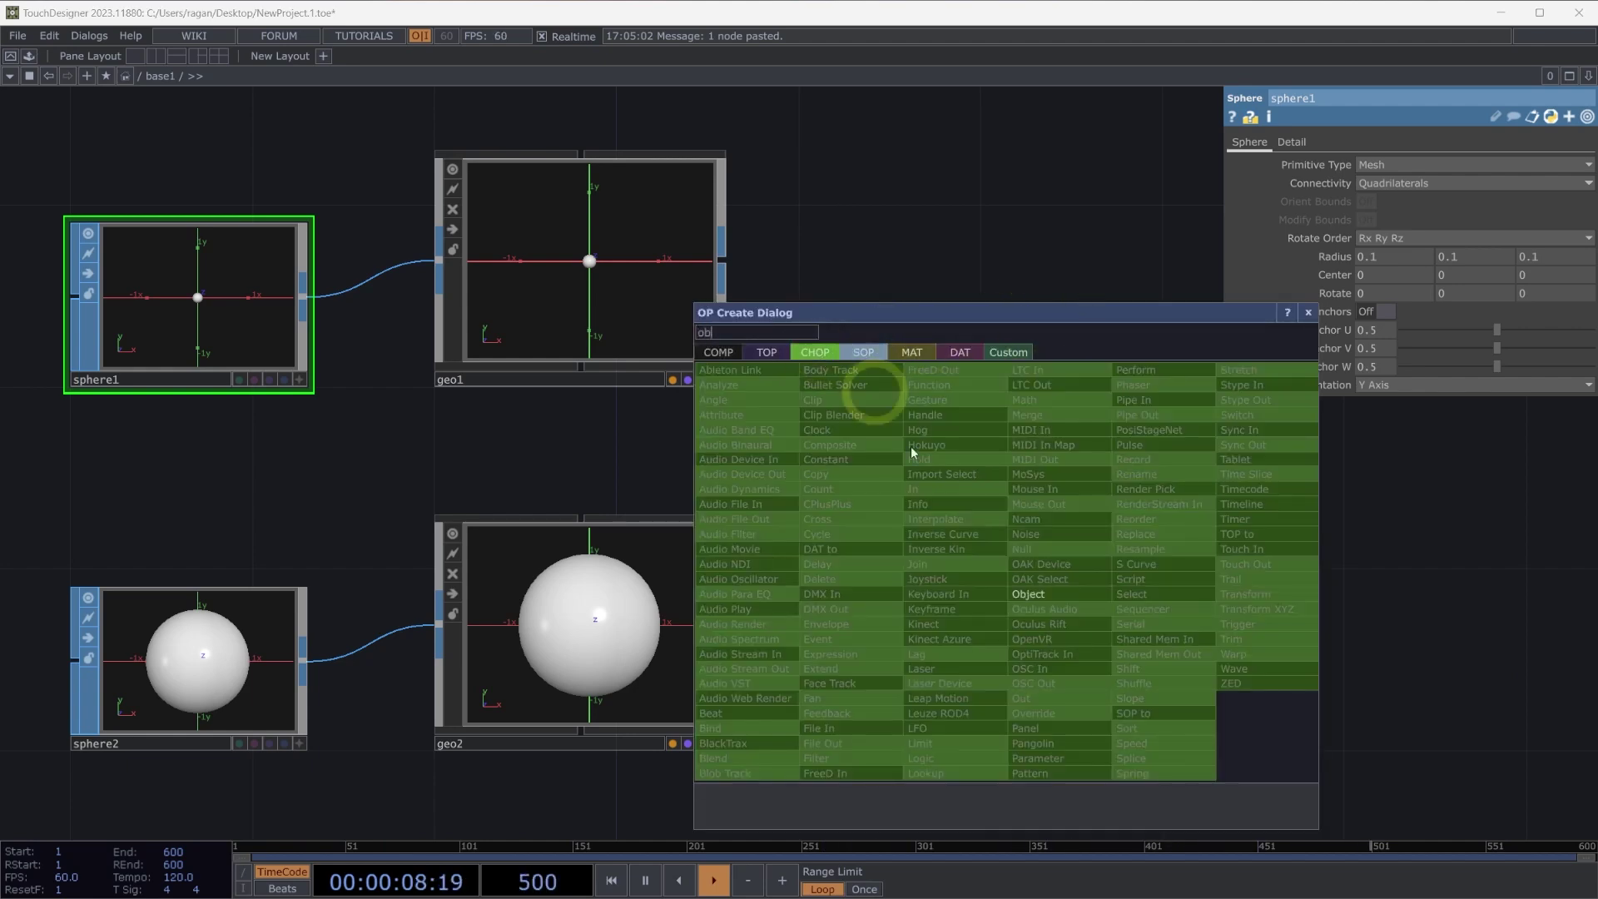
{"action": "left_click", "coordinate": [1052, 589]}
{"action": "left_click", "coordinate": [902, 322]}
{"action": "left_click_drag", "start_coordinate": [571, 285], "coordinate": [924, 274]}
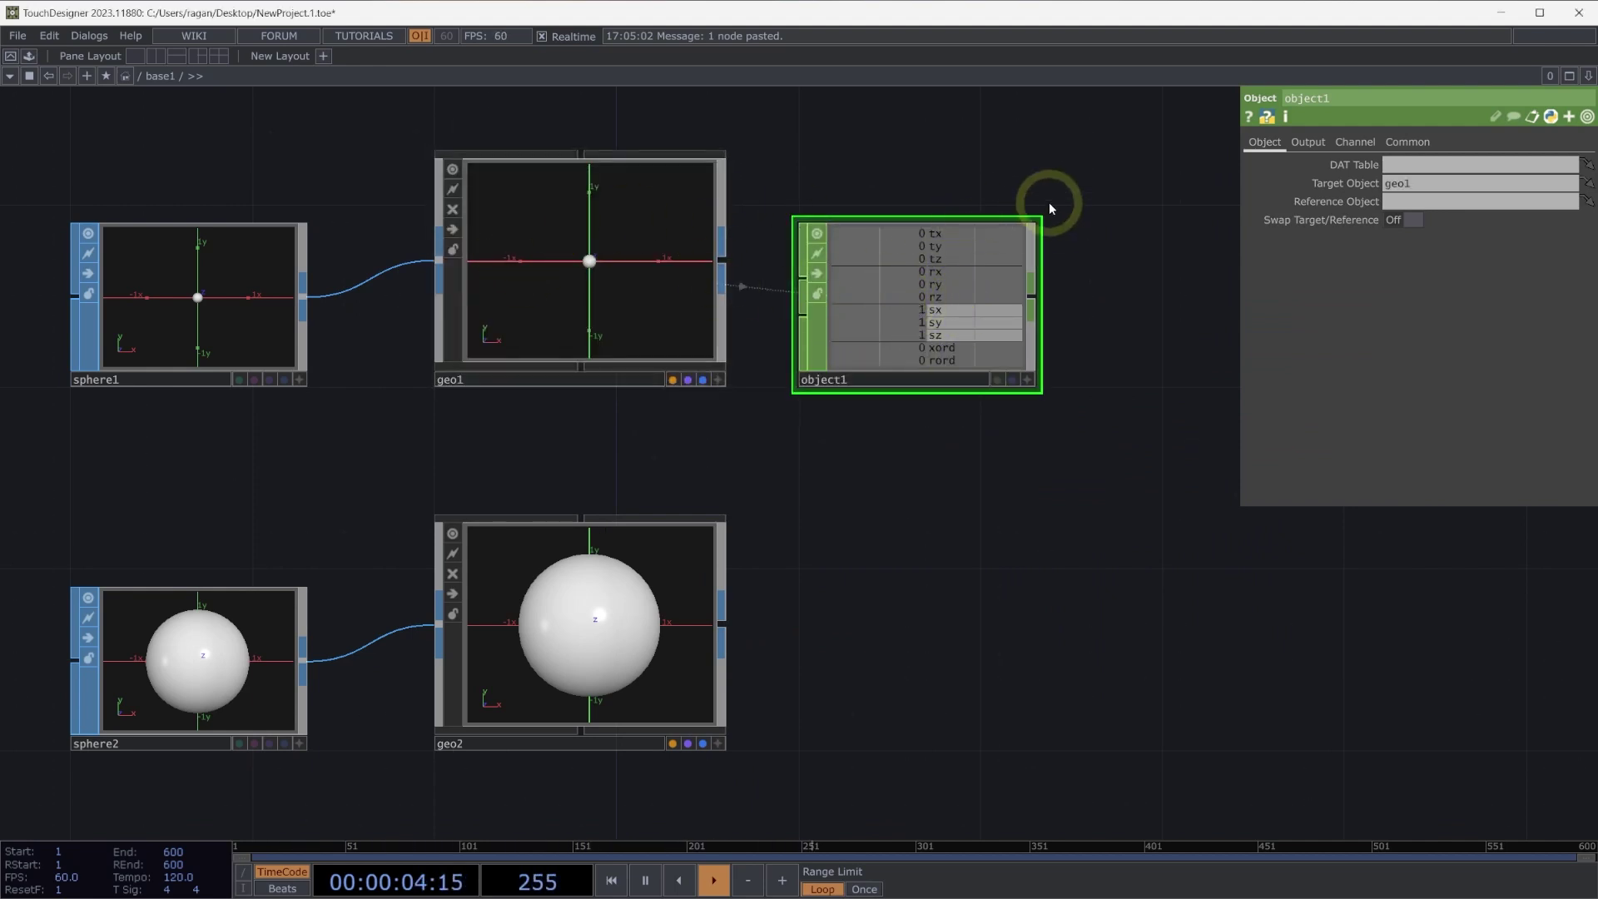
Set Compute of the Object CHOP for geo1 to Measurements
{"action": "left_click", "coordinate": [1308, 141]}
{"action": "left_click", "coordinate": [1412, 167]}
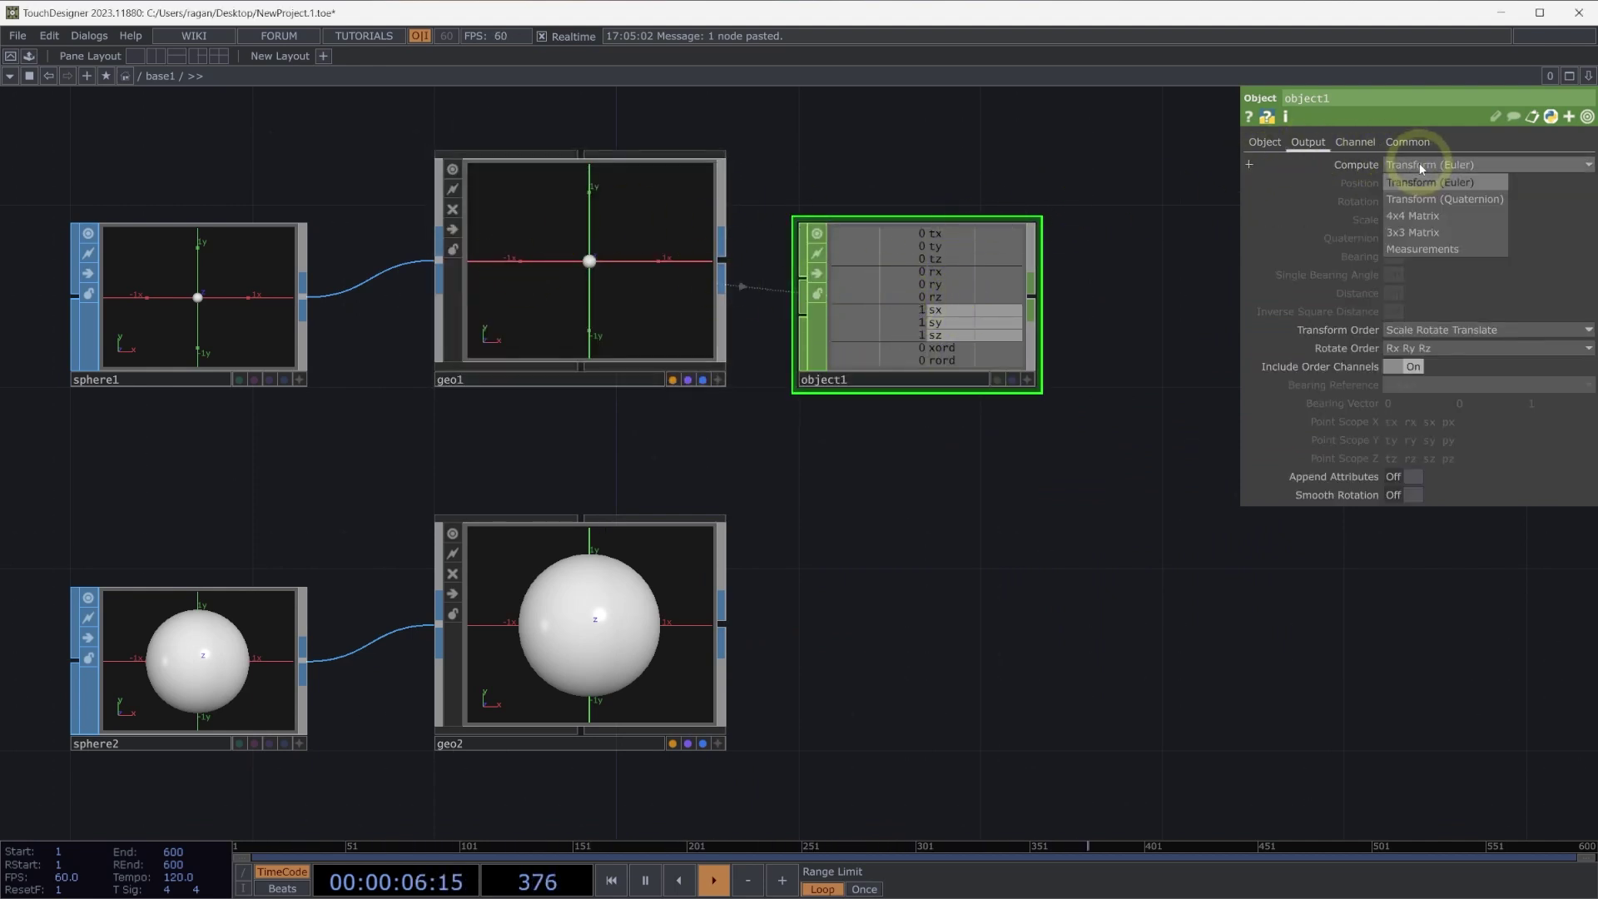
{"action": "left_click", "coordinate": [1449, 249]}
Duplicate object1, place the copy beside geo2 and assign geo2 as its Target Object
{"action": "key", "text": "ctrl+c"}
{"action": "key", "text": "ctrl+v"}
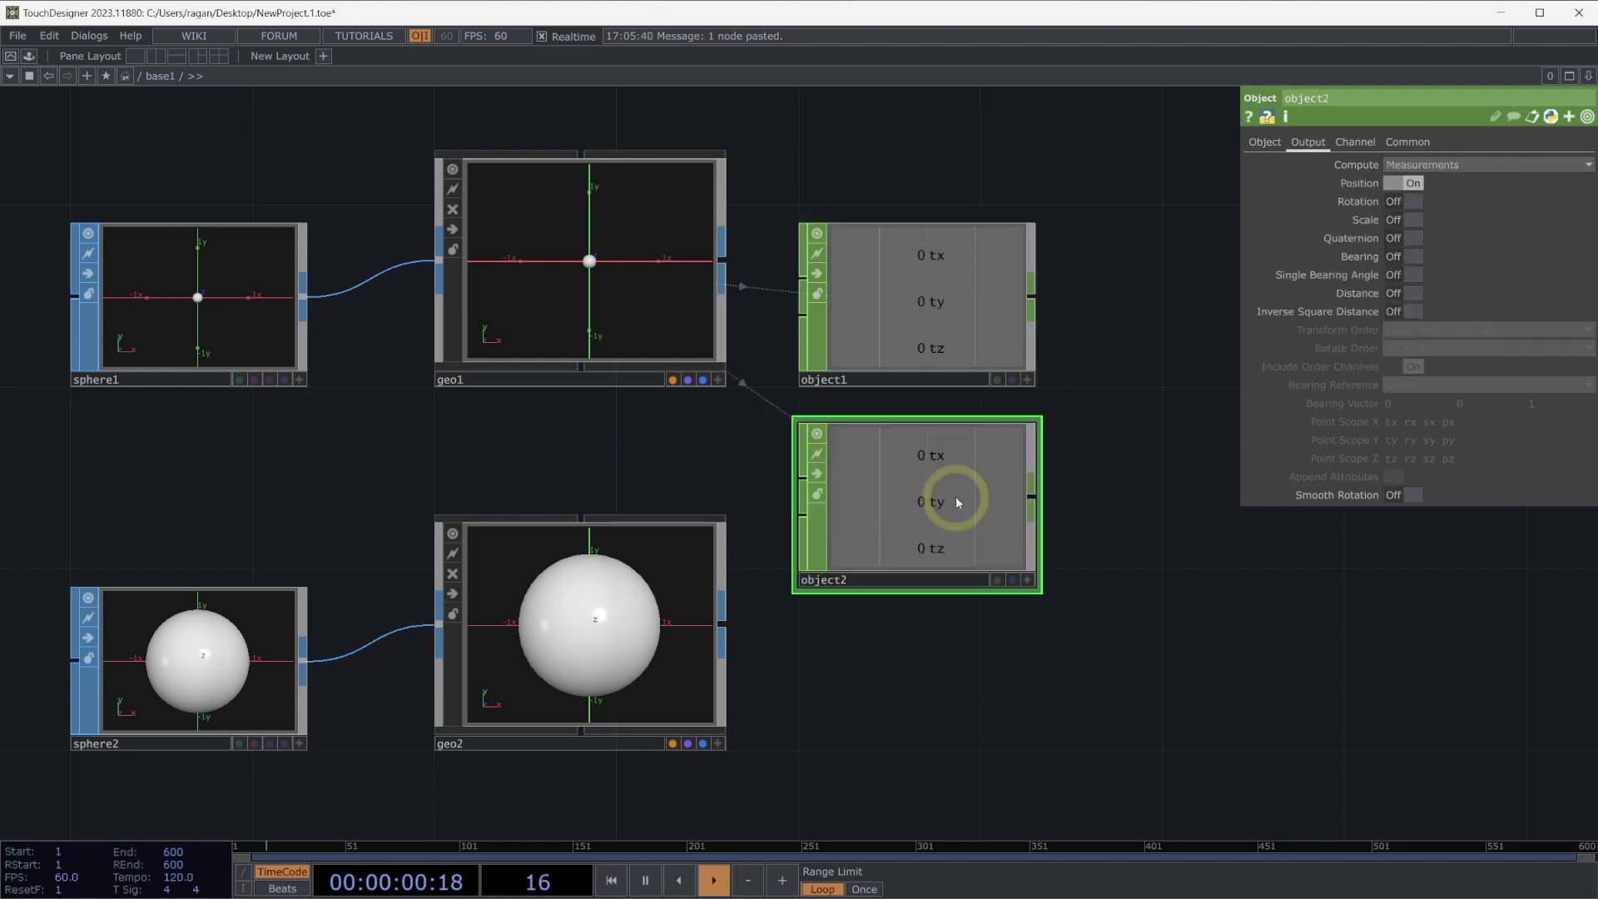
{"action": "left_click", "coordinate": [943, 689]}
{"action": "left_click_drag", "start_coordinate": [574, 612], "coordinate": [840, 643]}
{"action": "left_click", "coordinate": [847, 632]}
{"action": "left_click_drag", "start_coordinate": [918, 515], "coordinate": [822, 496]}
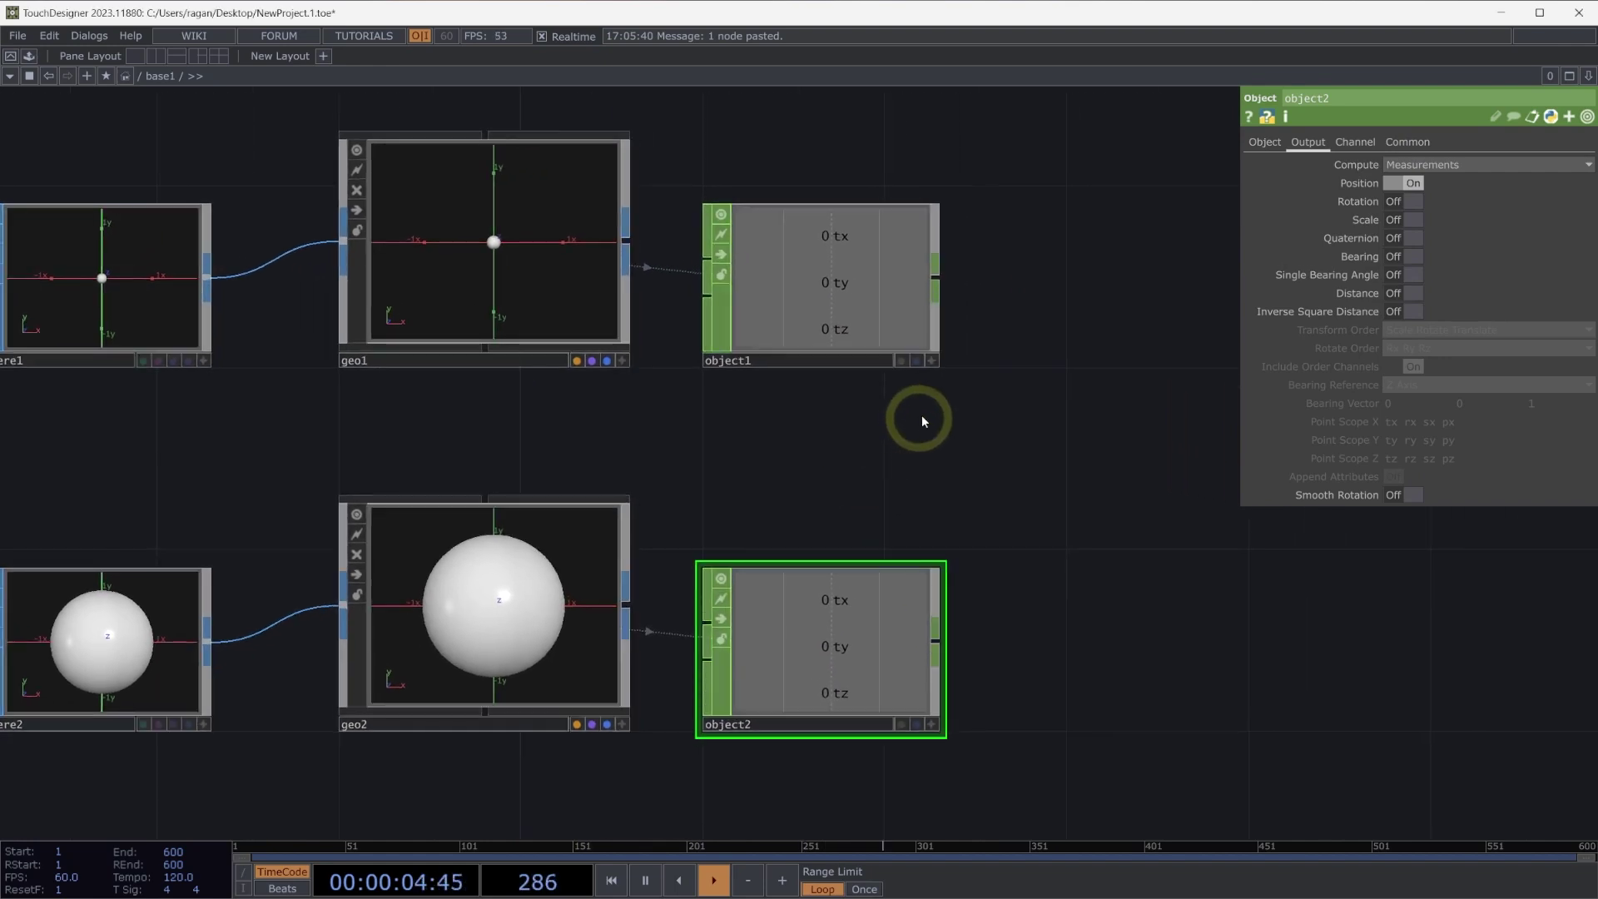
Set geo1's X and Y Translate to 0.4 to offset the small sphere
{"action": "left_click", "coordinate": [428, 310]}
{"action": "left_click_drag", "start_coordinate": [1409, 205], "coordinate": [1513, 195]}
{"action": "middle_click_drag", "start_coordinate": [1513, 196], "coordinate": [1549, 200]}
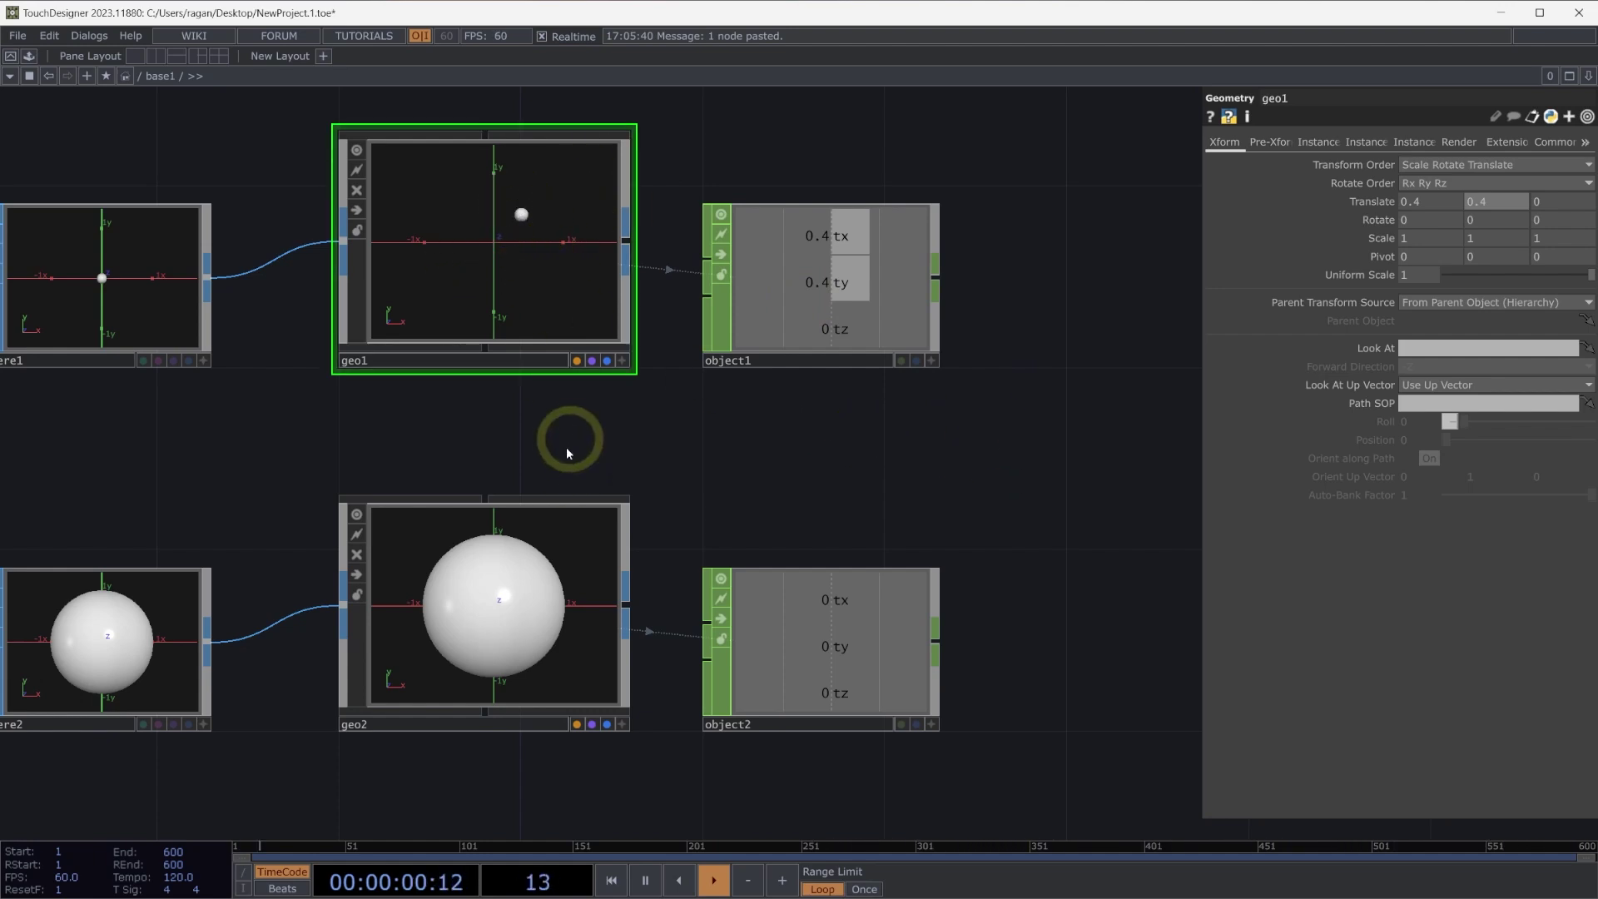
Add a Math CHOP beside the two Object CHOPs and connect object1 and object2 to its input
{"action": "left_click_drag", "start_coordinate": [745, 475], "coordinate": [466, 463]}
{"action": "key", "text": "Tab"}
{"action": "type", "text": "mat"}
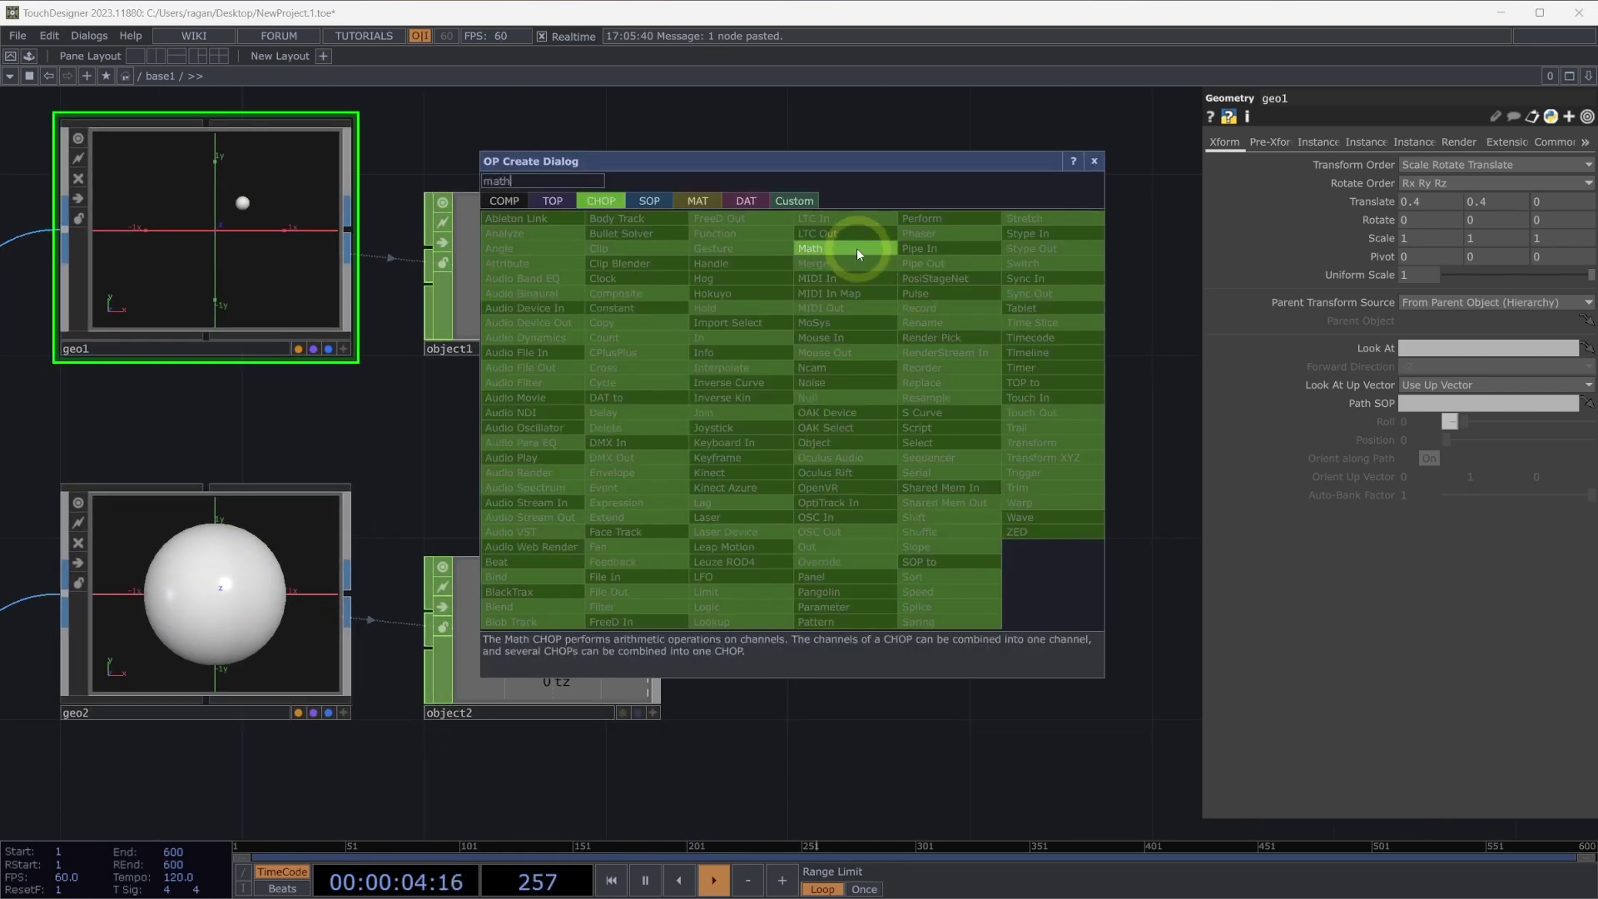
{"action": "left_click", "coordinate": [855, 247]}
{"action": "left_click", "coordinate": [913, 462]}
{"action": "left_click_drag", "start_coordinate": [913, 462], "coordinate": [901, 448]}
{"action": "left_click_drag", "start_coordinate": [689, 228], "coordinate": [598, 701]}
{"action": "left_click_drag", "start_coordinate": [657, 249], "coordinate": [795, 443]}
Set Combine CHOPs of the new Math CHOP to Subtract, keeping Combine Channels at Off
{"action": "left_click", "coordinate": [843, 446]}
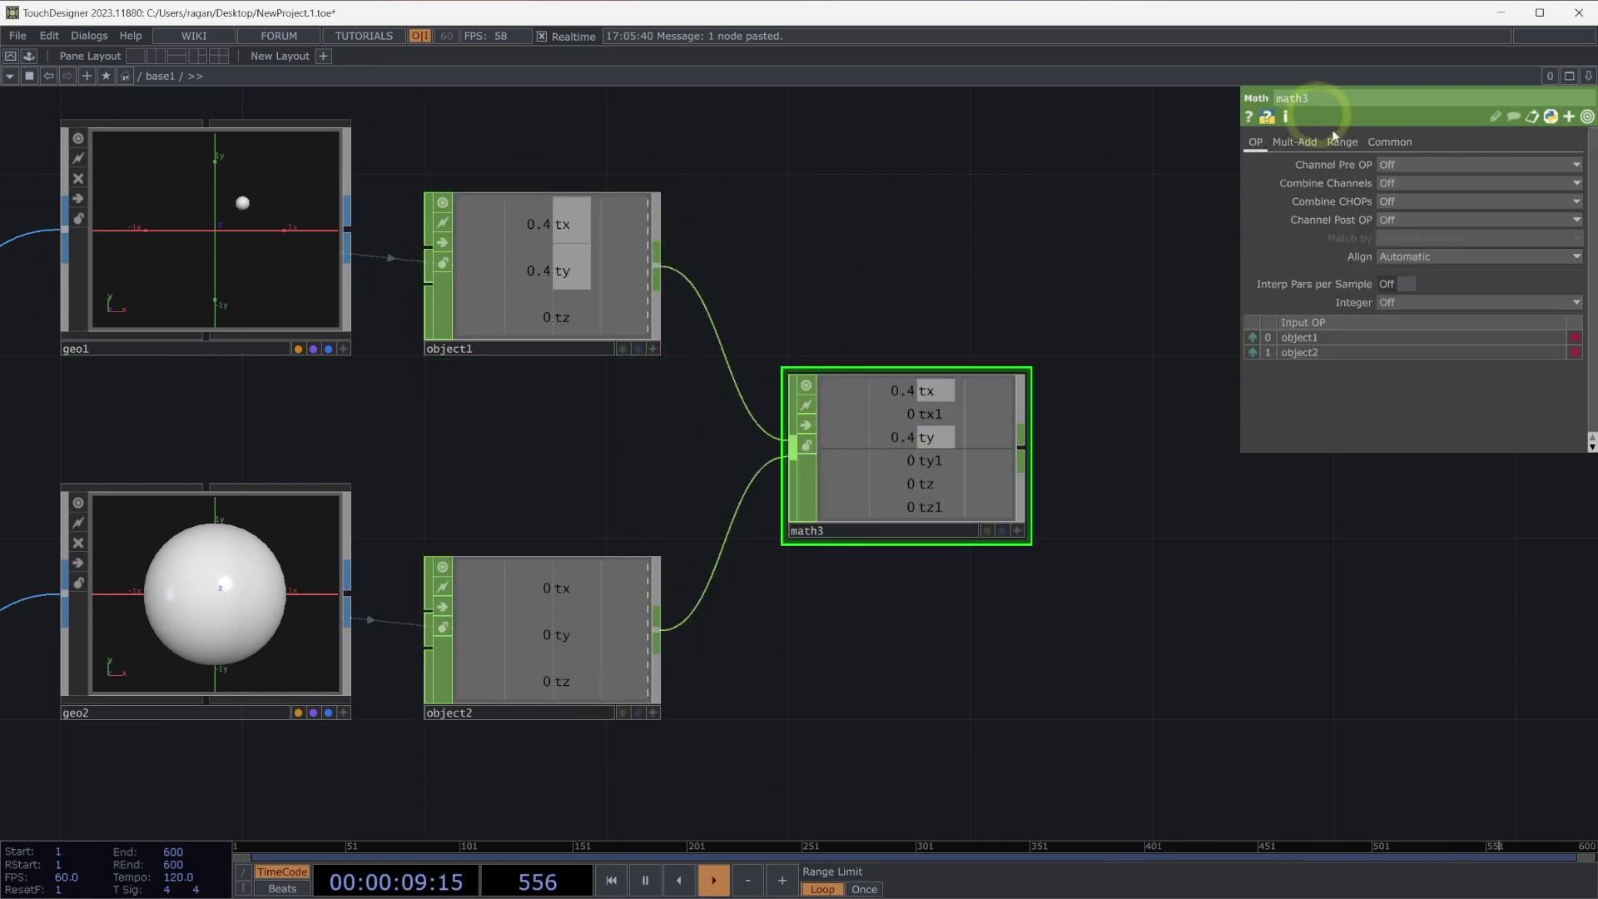
{"action": "left_click", "coordinate": [1385, 184]}
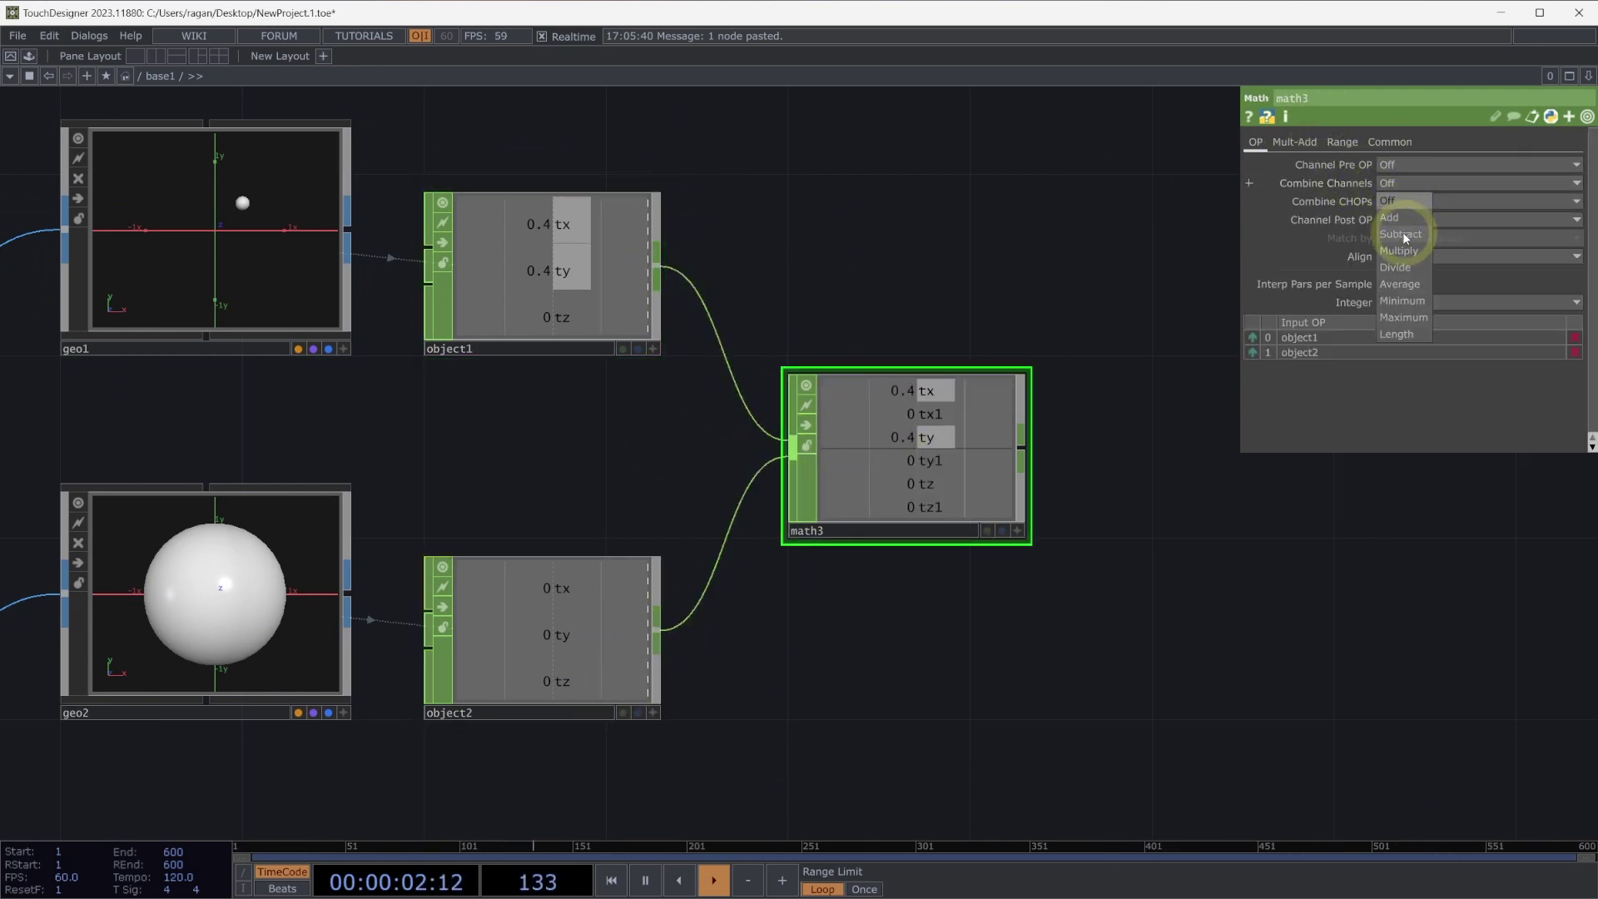
{"action": "left_click", "coordinate": [1401, 233]}
{"action": "left_click", "coordinate": [1399, 186]}
{"action": "left_click", "coordinate": [1388, 202]}
{"action": "left_click", "coordinate": [1399, 202]}
{"action": "left_click", "coordinate": [1402, 234]}
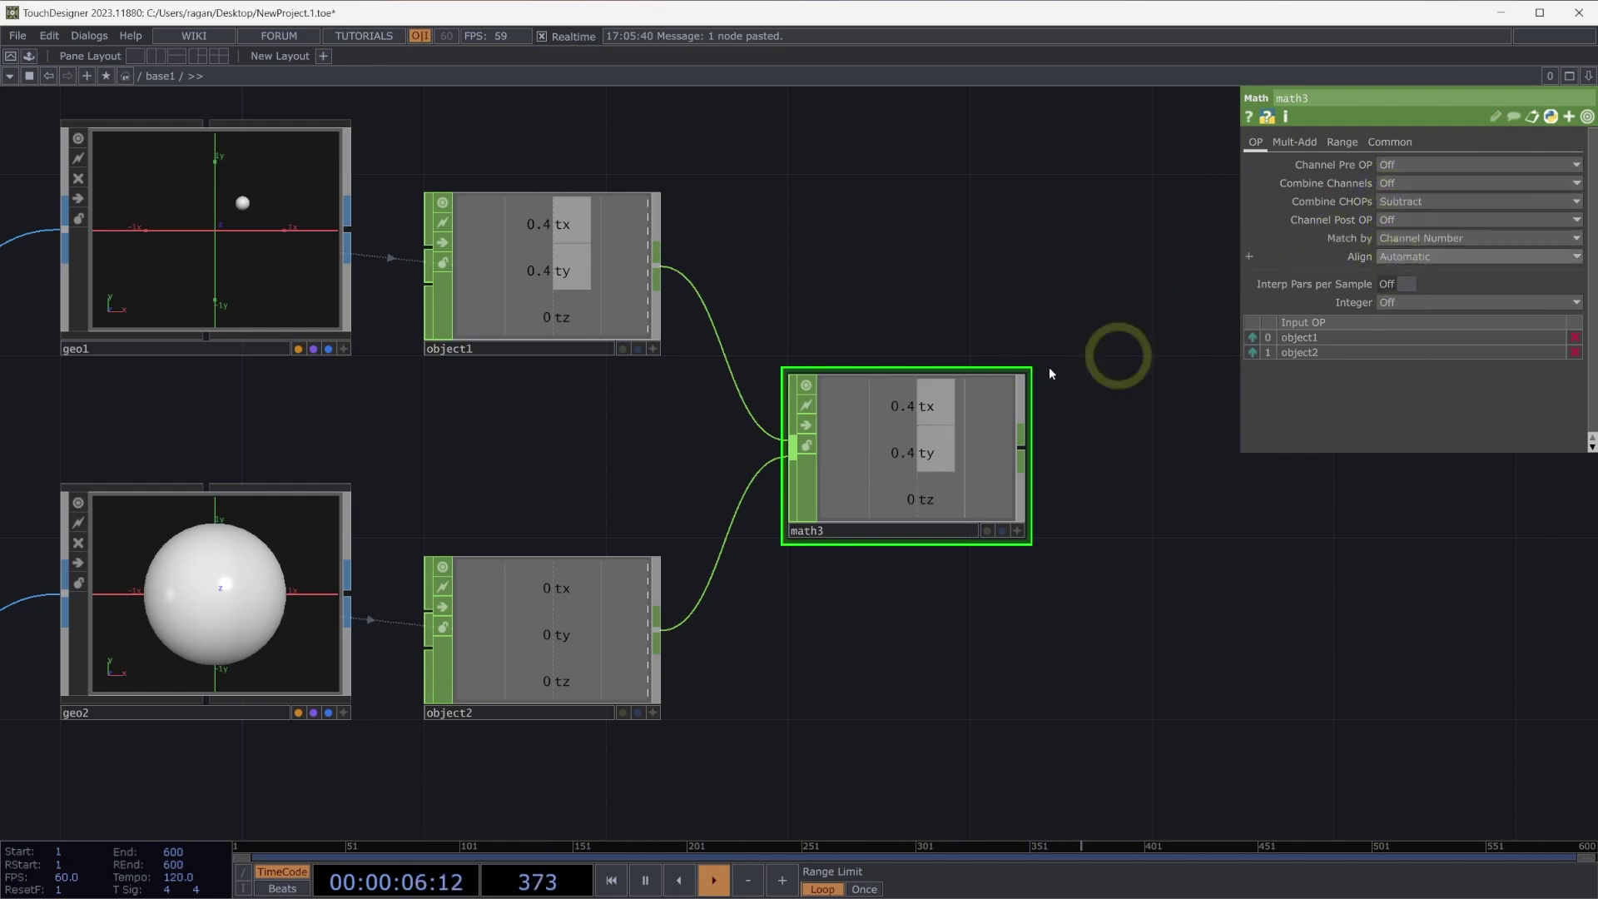
Add another Math CHOP after math3 and set its Combine Channels to Length
{"action": "left_click_drag", "start_coordinate": [1057, 398], "coordinate": [817, 396]}
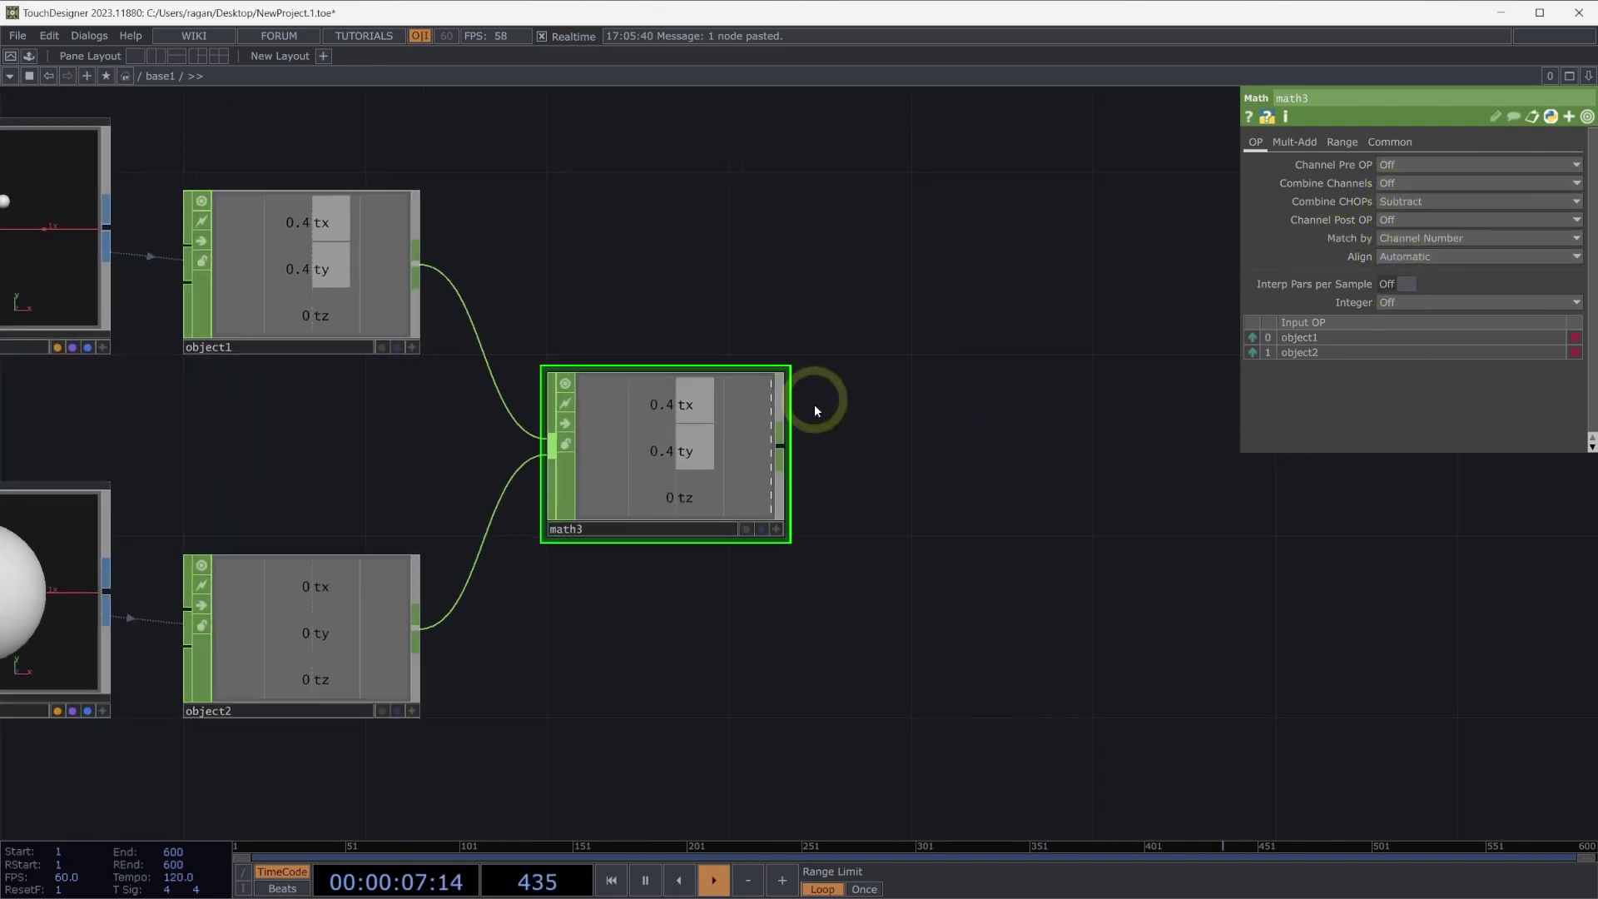
{"action": "right_click", "coordinate": [788, 446]}
{"action": "type", "text": "math"}
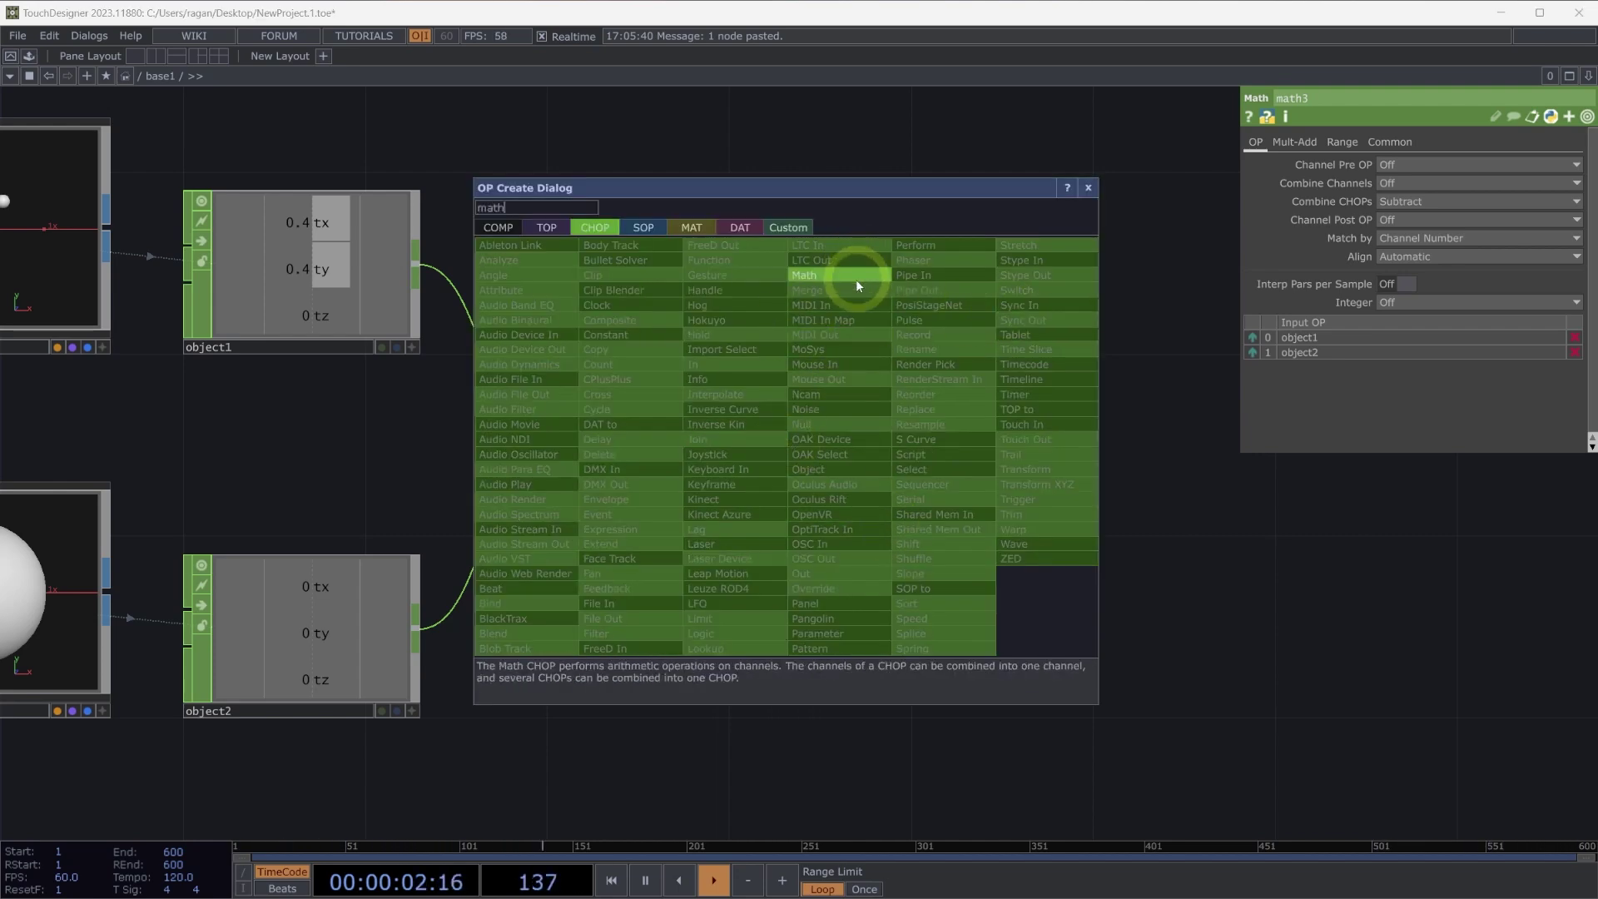
{"action": "left_click", "coordinate": [857, 276]}
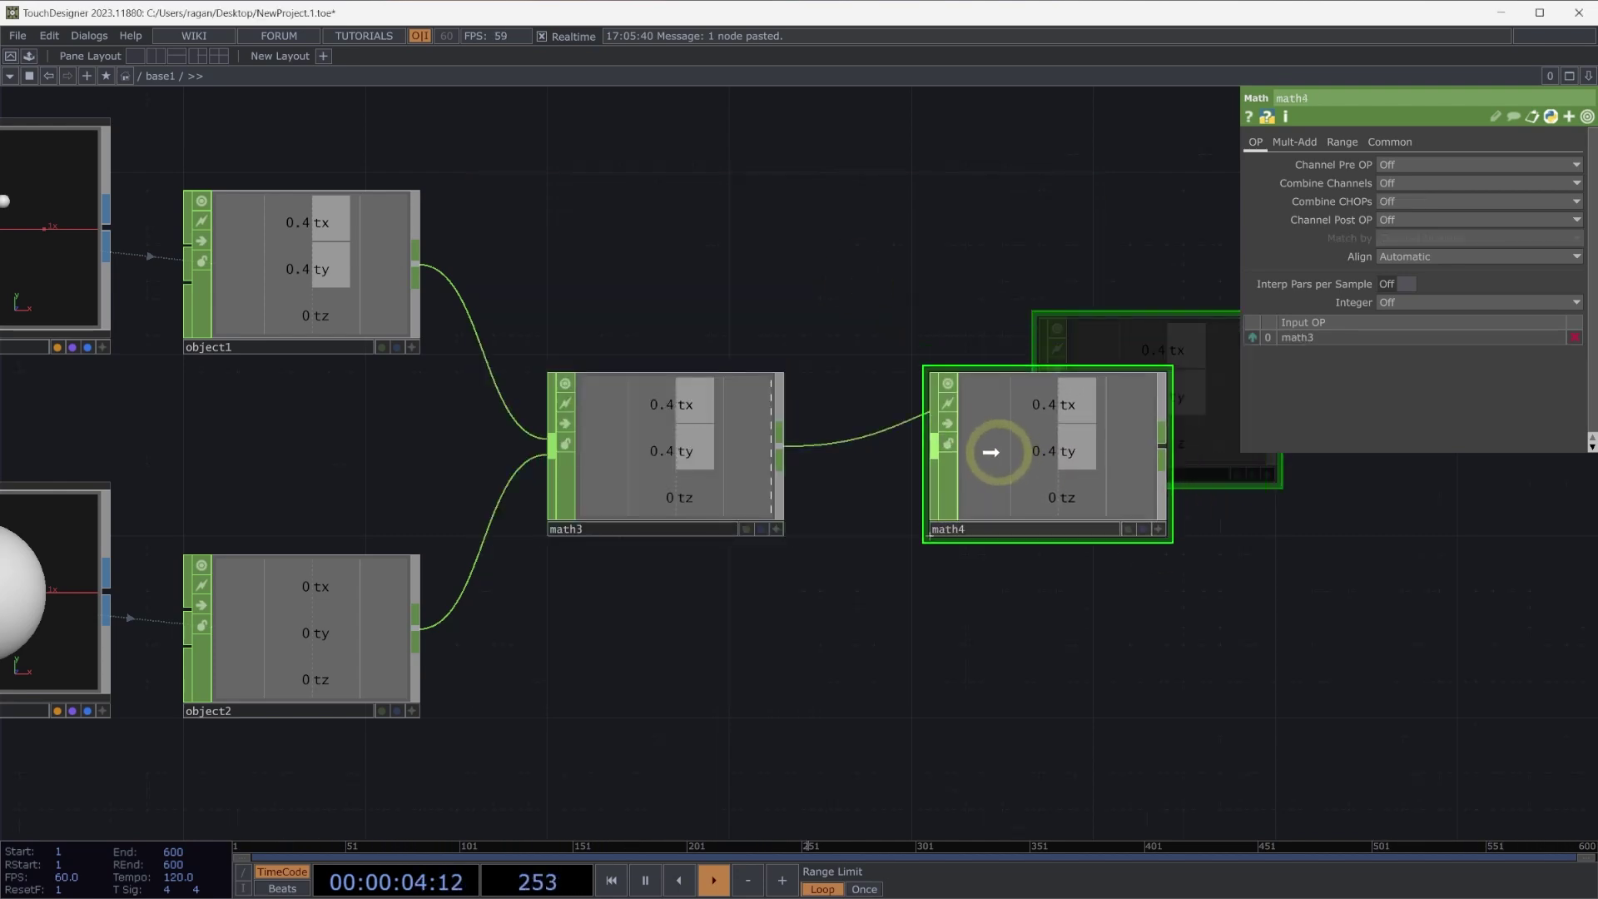
{"action": "left_click", "coordinate": [987, 452]}
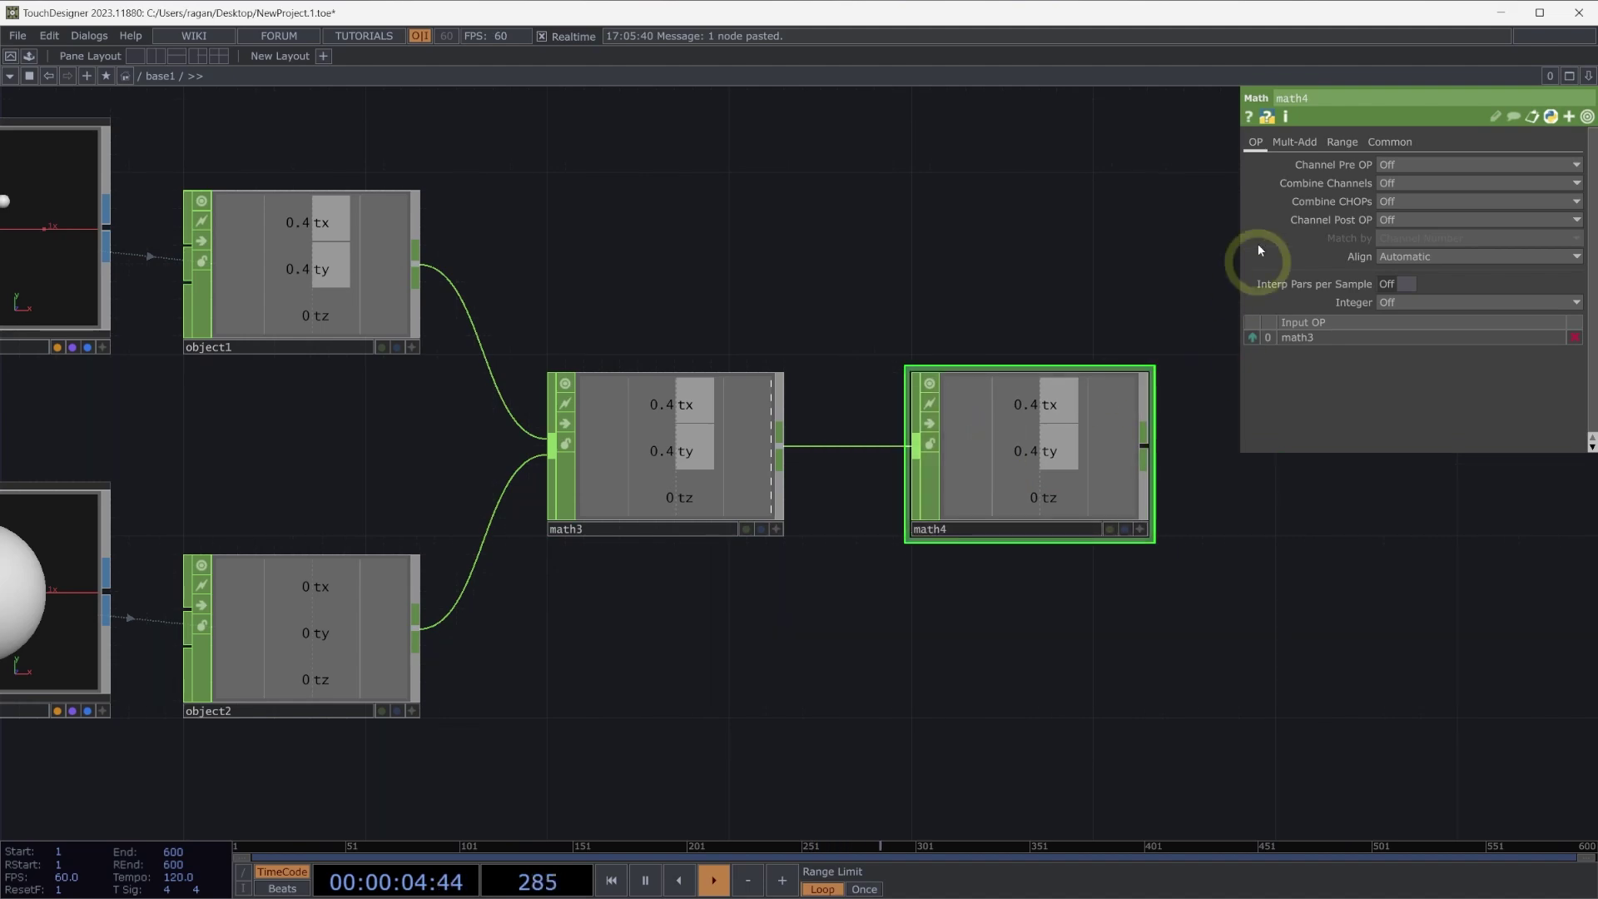
{"action": "left_click", "coordinate": [1389, 183]}
{"action": "left_click", "coordinate": [1413, 329]}
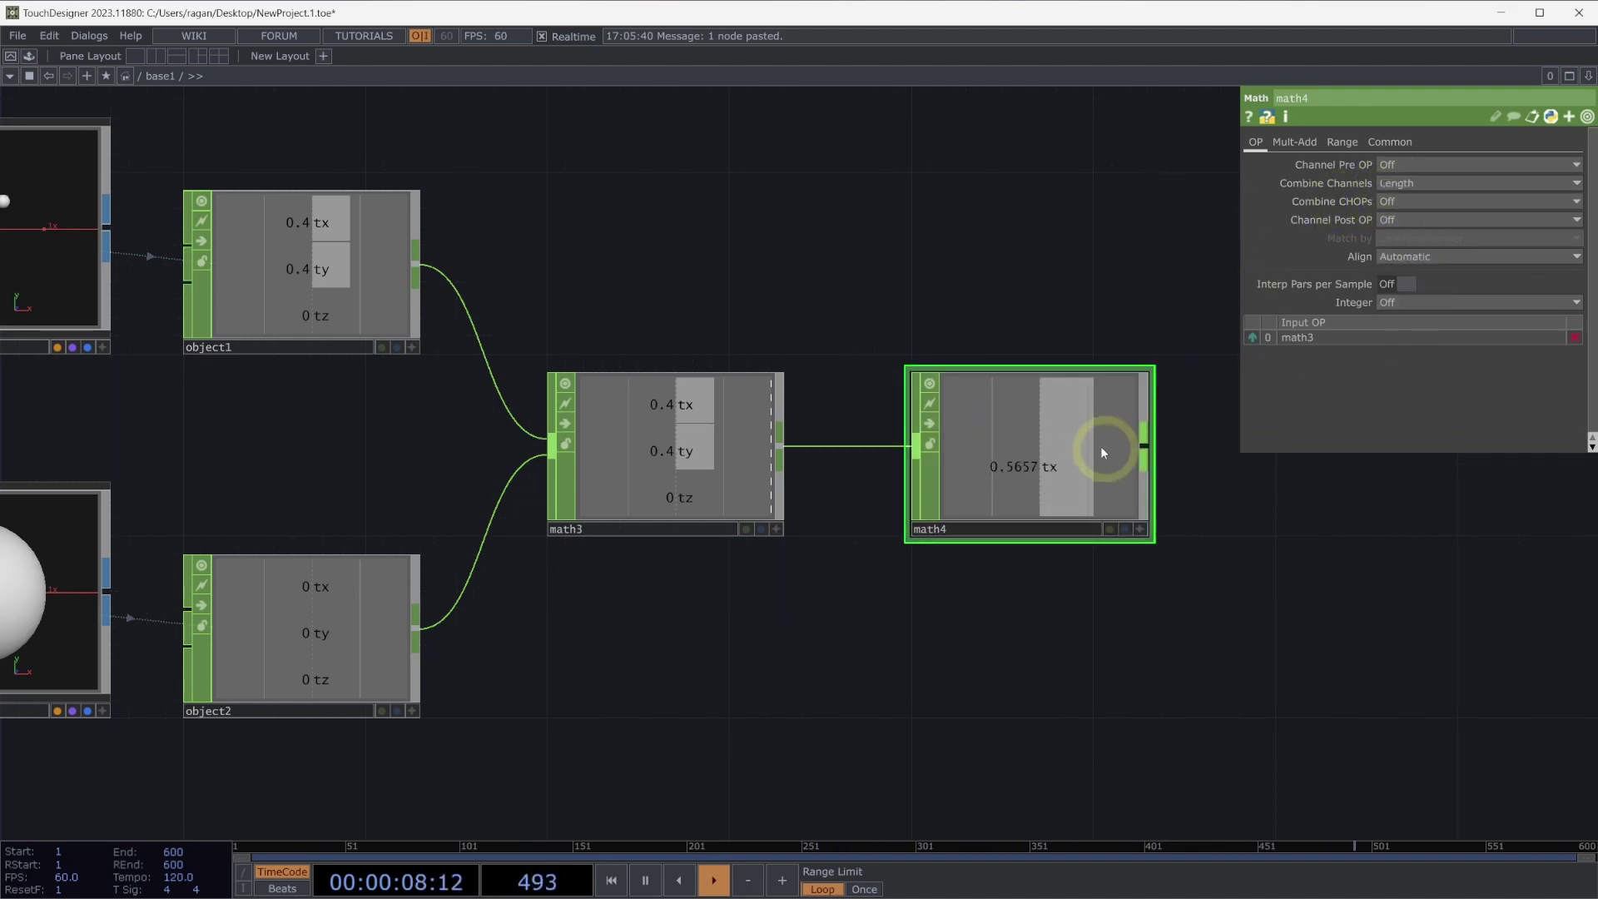
Examine how the positions of geo1 and geo2 relate to the distance computed by math4
{"action": "left_click_drag", "start_coordinate": [693, 262], "coordinate": [860, 279]}
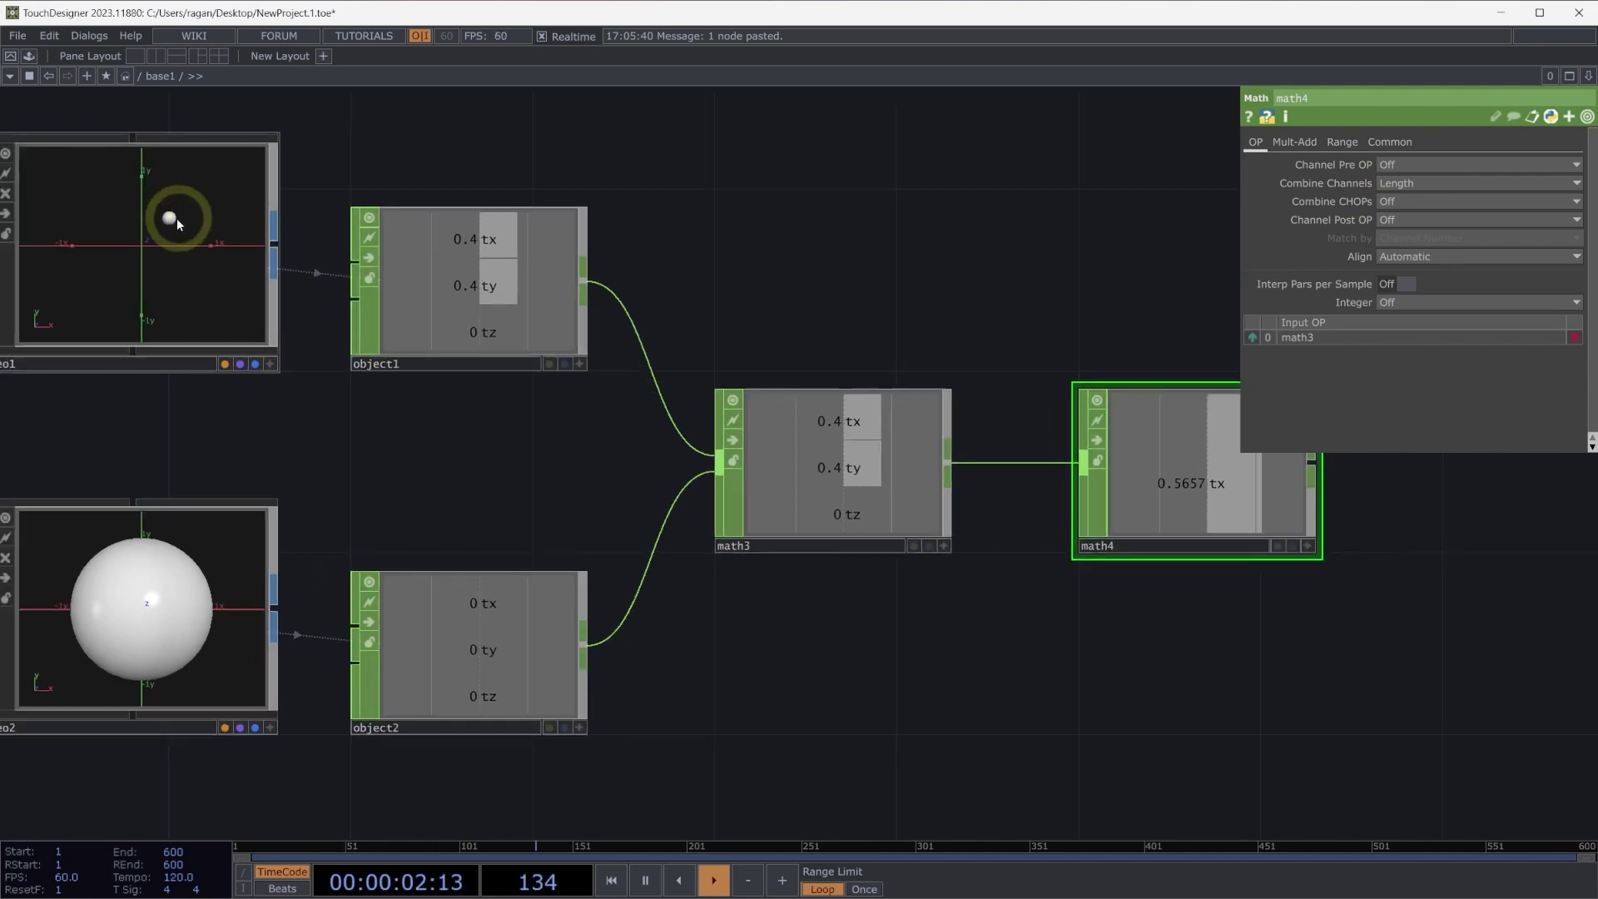
{"action": "left_click_drag", "start_coordinate": [205, 443], "coordinate": [271, 410]}
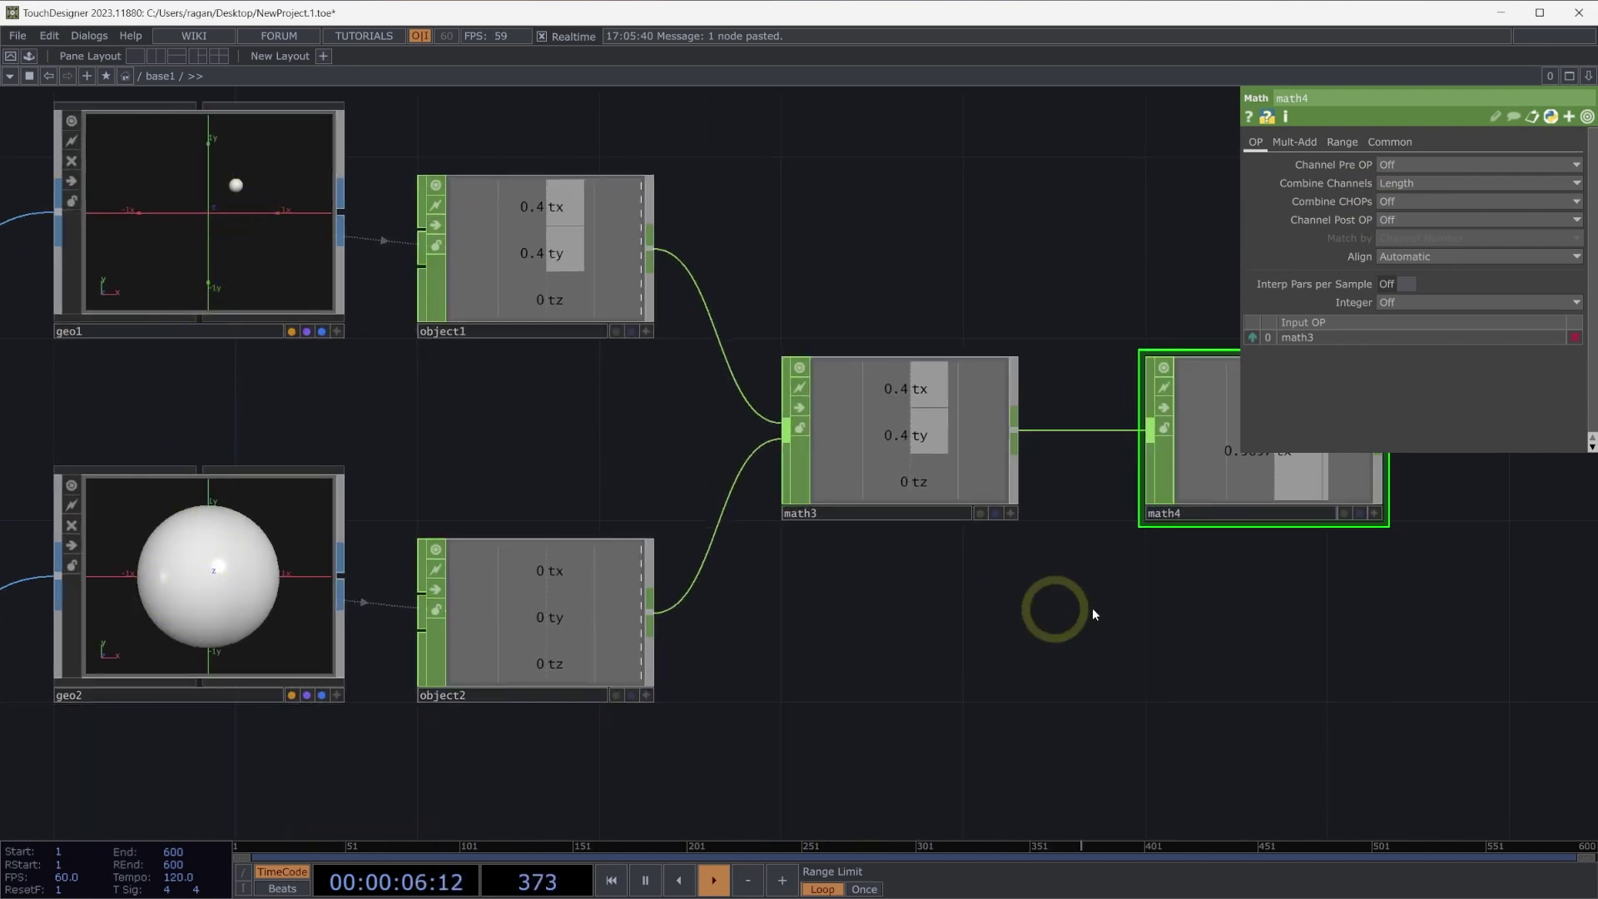
{"action": "left_click_drag", "start_coordinate": [1026, 562], "coordinate": [694, 530]}
{"action": "scroll", "coordinate": [707, 530], "scroll_direction": "down", "scroll_amount": 3}
{"action": "left_click_drag", "start_coordinate": [793, 589], "coordinate": [848, 615]}
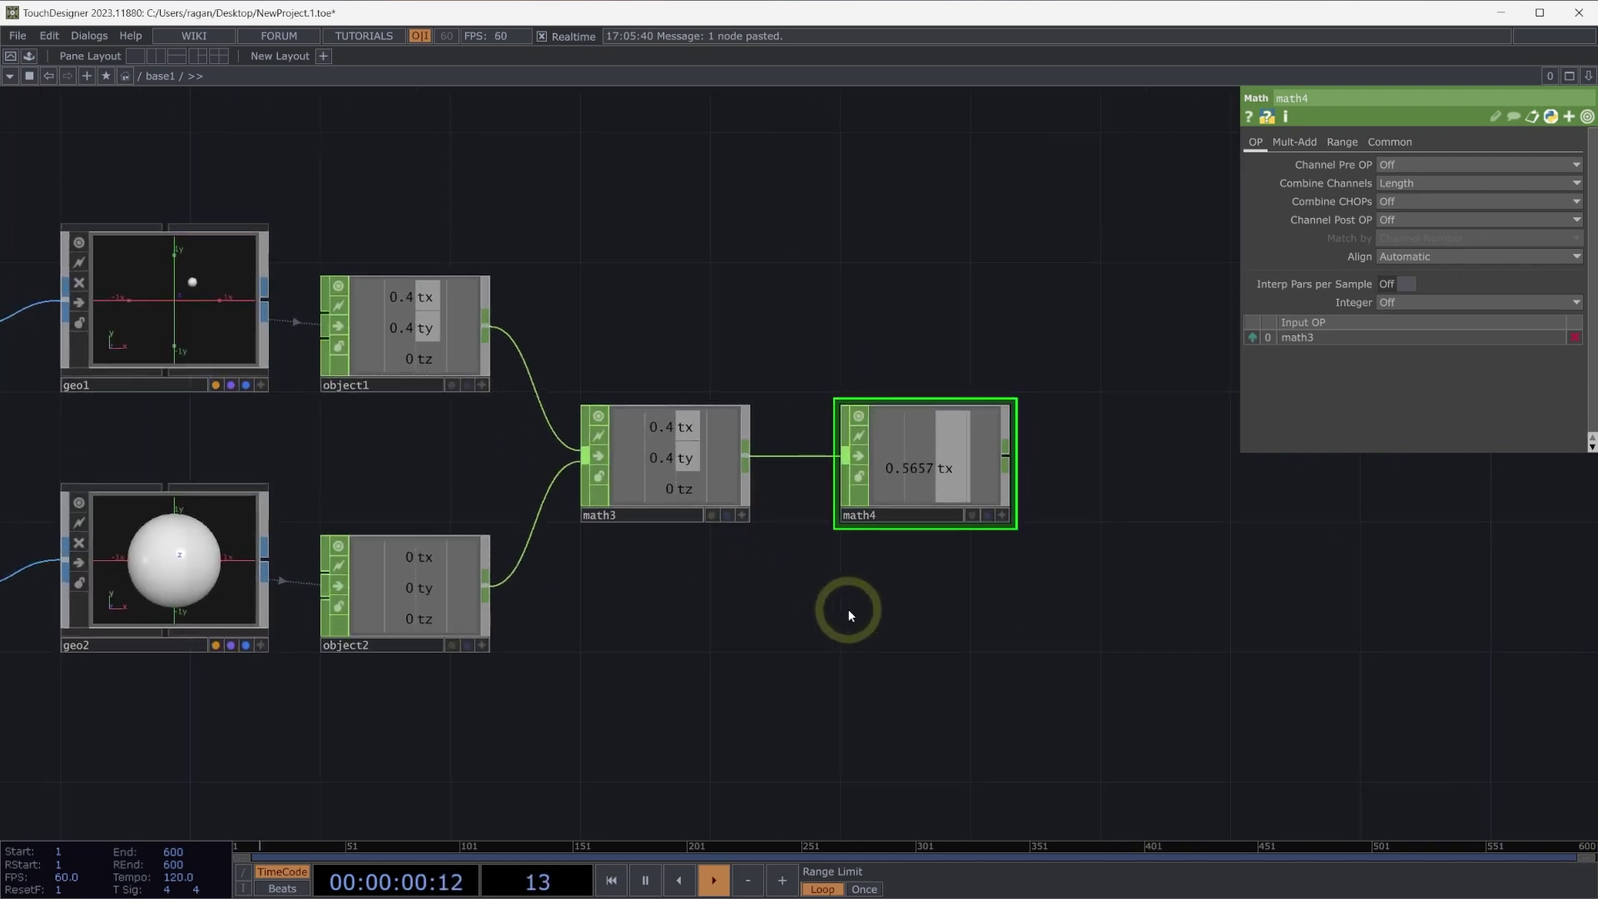
{"action": "left_click_drag", "start_coordinate": [902, 317], "coordinate": [950, 322]}
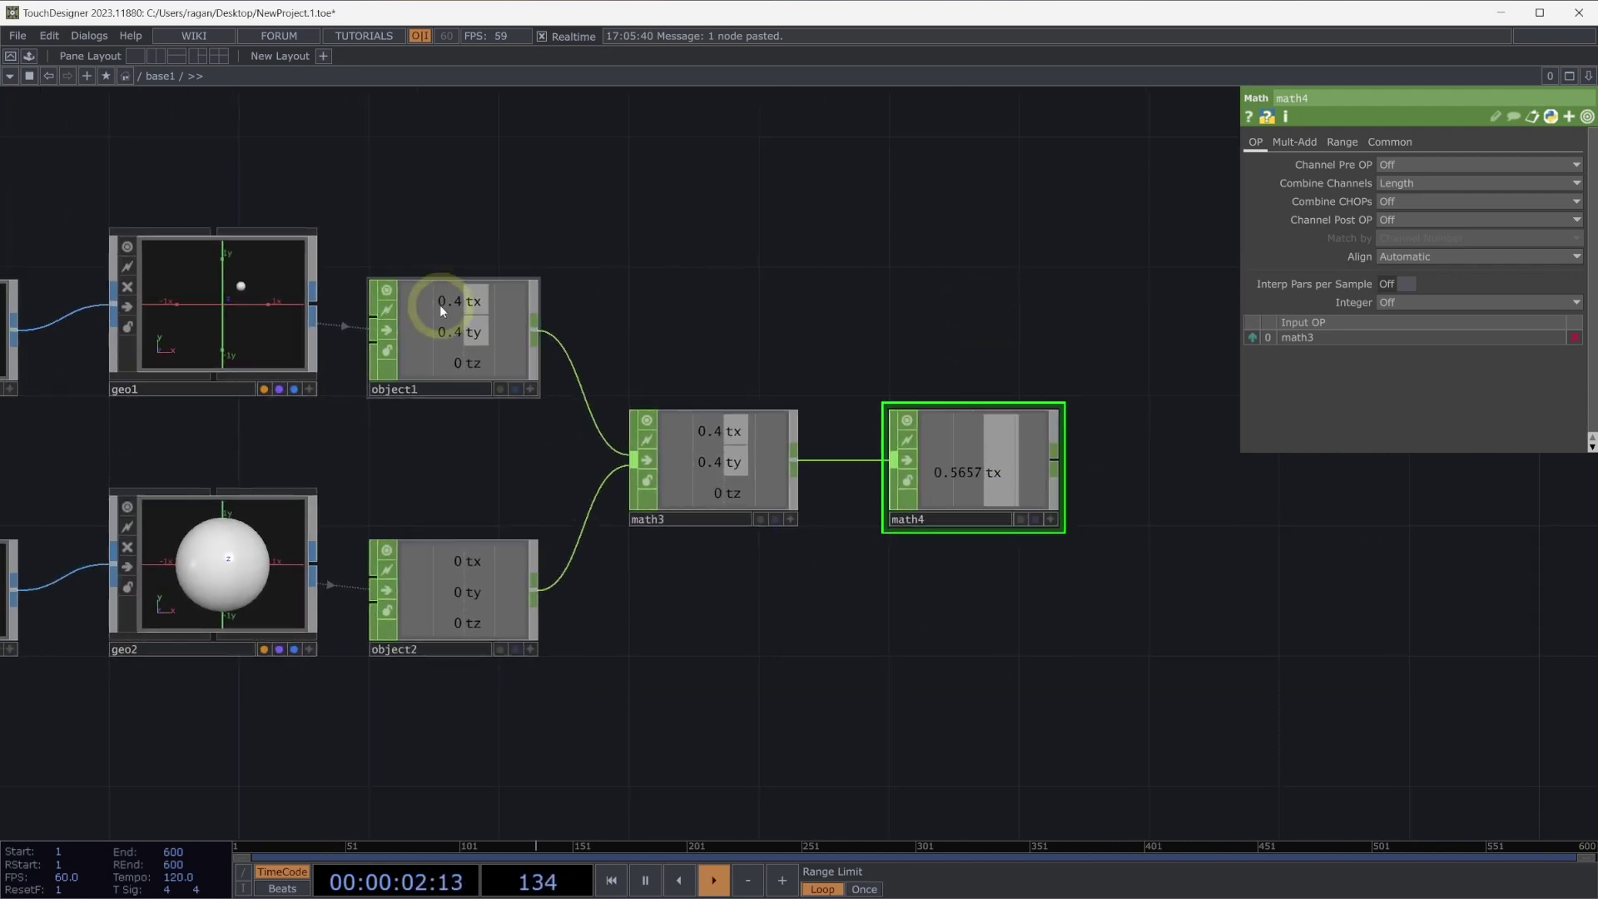
{"action": "left_click", "coordinate": [263, 298]}
{"action": "left_click", "coordinate": [192, 506]}
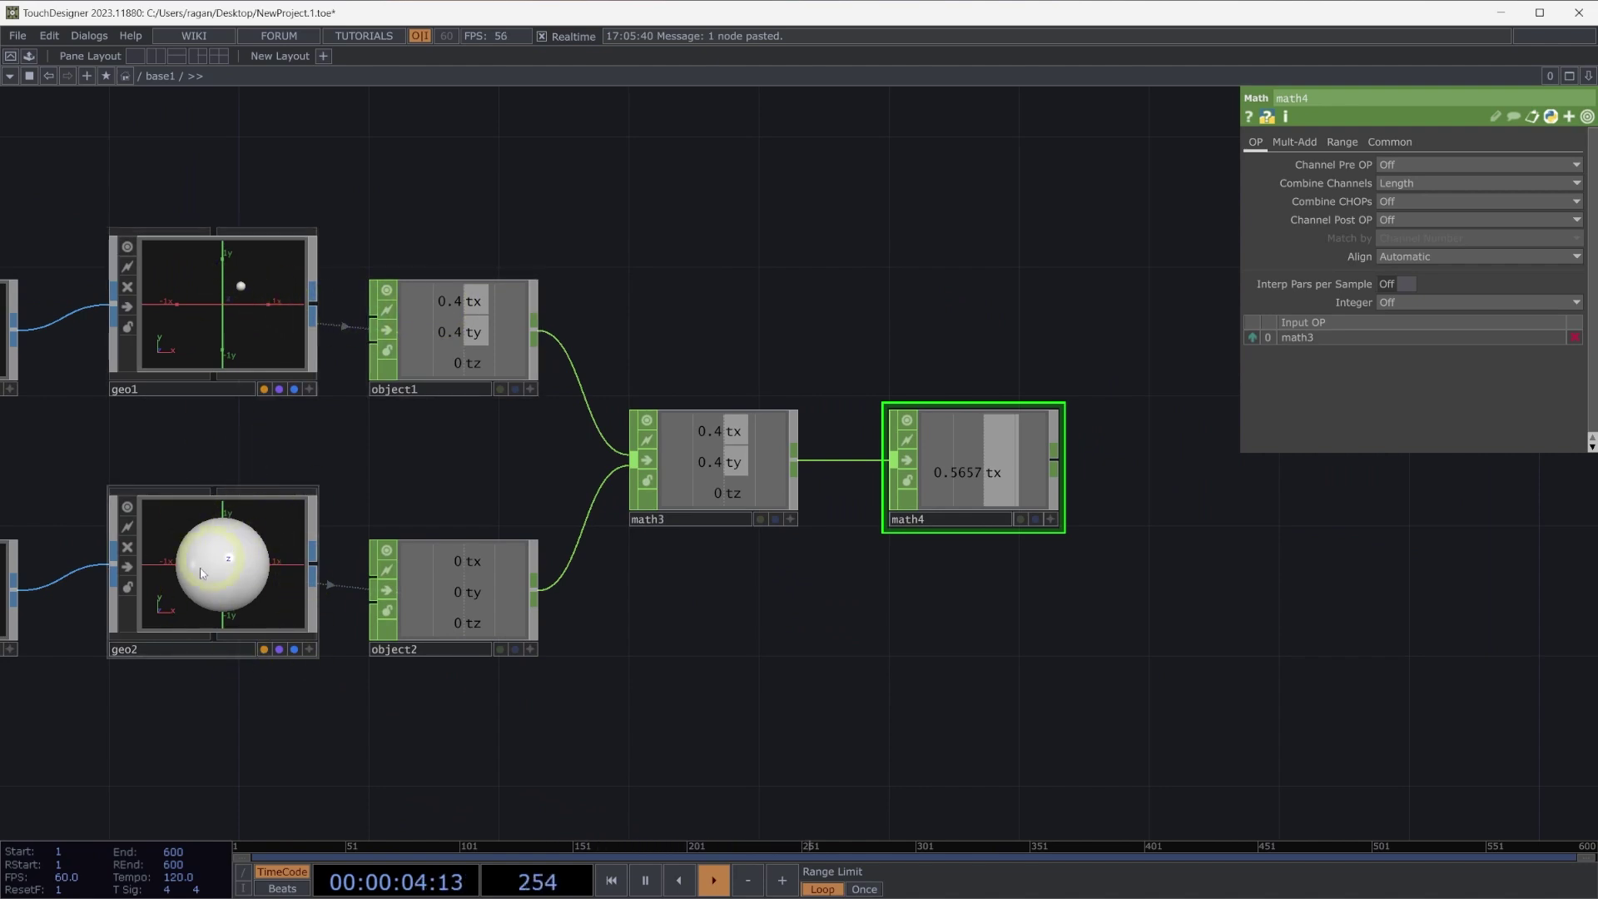
Add a Logic CHOP after math4 and set its Convert Input to Off When Outside Bounds
{"action": "scroll", "coordinate": [867, 649], "scroll_direction": "right", "scroll_amount": 3}
{"action": "right_click", "coordinate": [957, 492]}
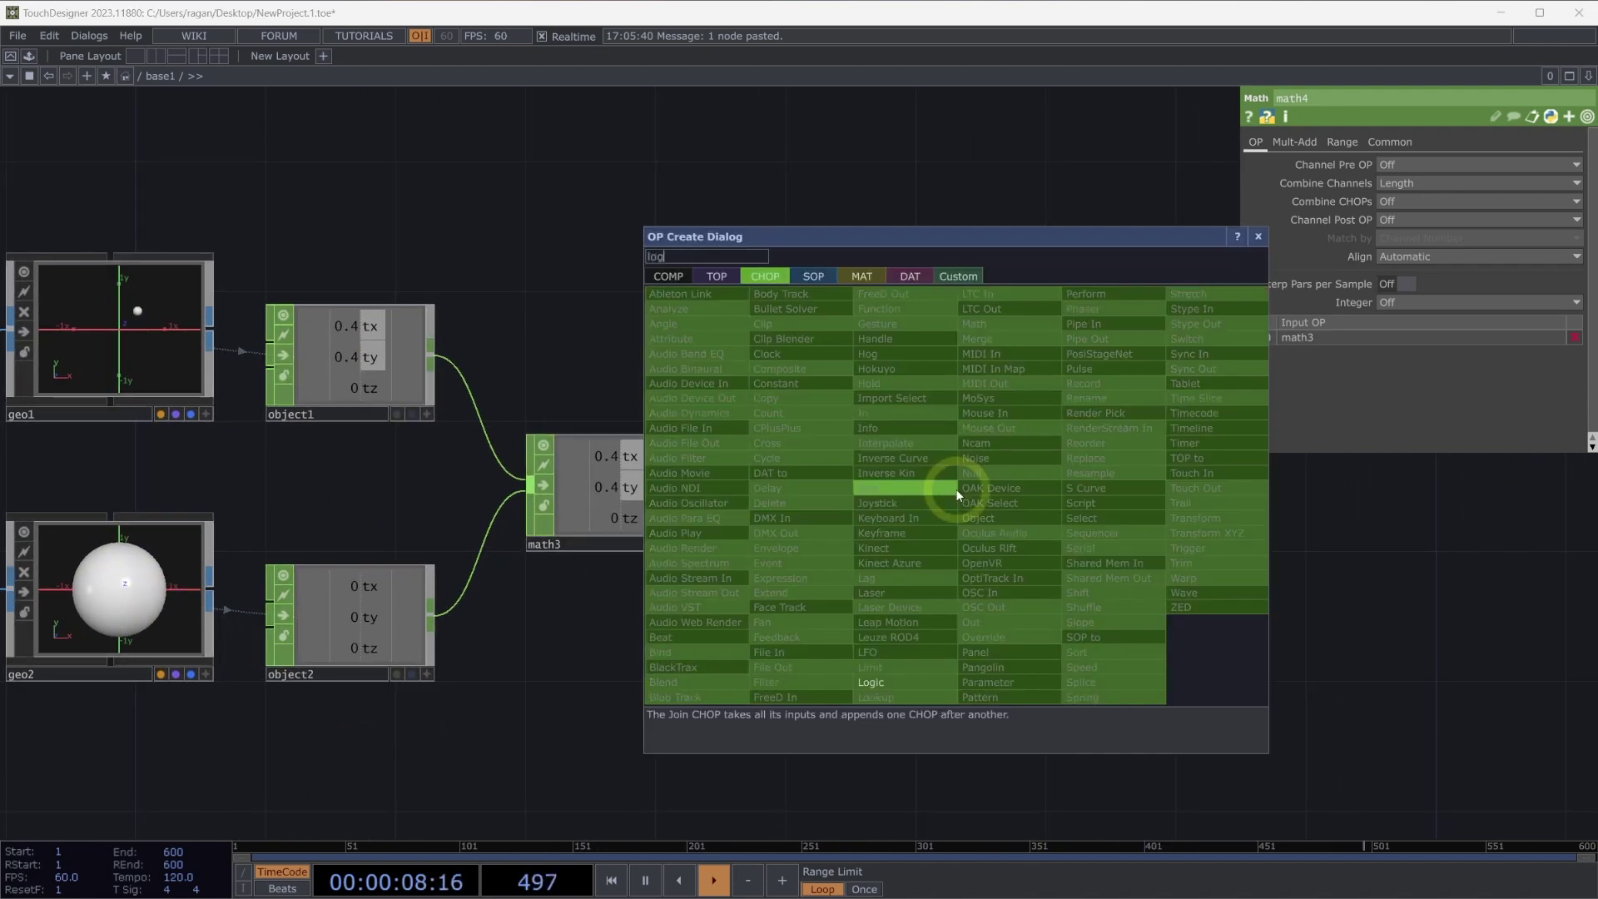
{"action": "left_click", "coordinate": [922, 681]}
{"action": "left_click", "coordinate": [1182, 574]}
{"action": "left_click_drag", "start_coordinate": [1182, 574], "coordinate": [1125, 491]}
{"action": "left_click_drag", "start_coordinate": [1046, 376], "coordinate": [1108, 381]}
{"action": "left_click", "coordinate": [1405, 167]}
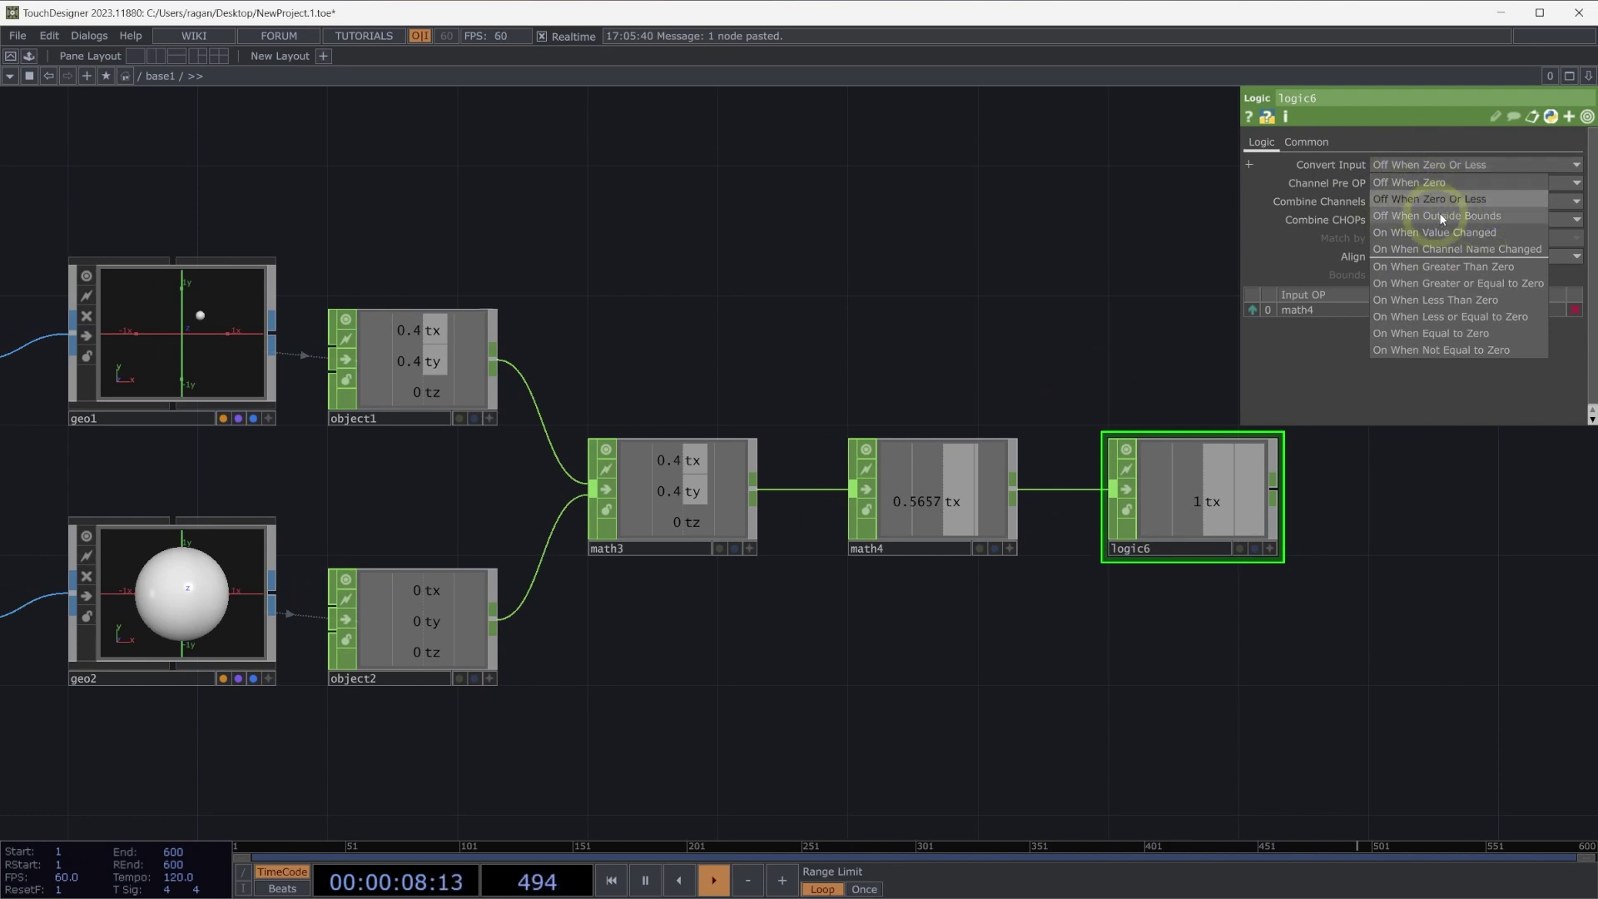
{"action": "left_click", "coordinate": [1443, 218]}
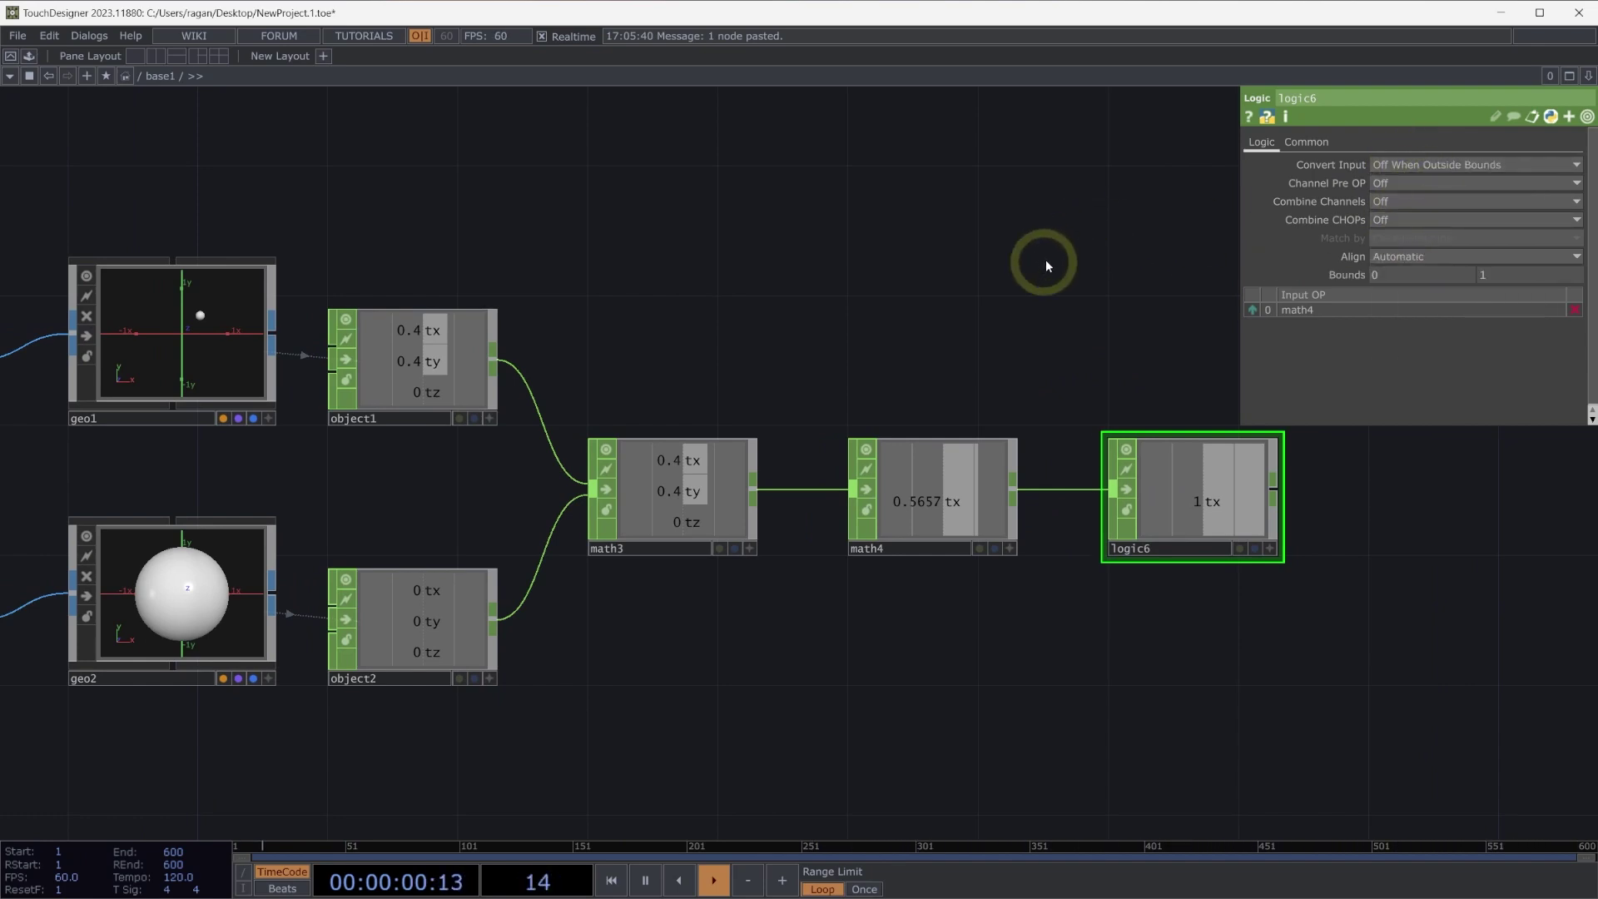
Drive the upper bound of logic6 with geo2's uniform scale, using op('geo2').par.scale, and expand the Bounds parameter
{"action": "left_click", "coordinate": [271, 540]}
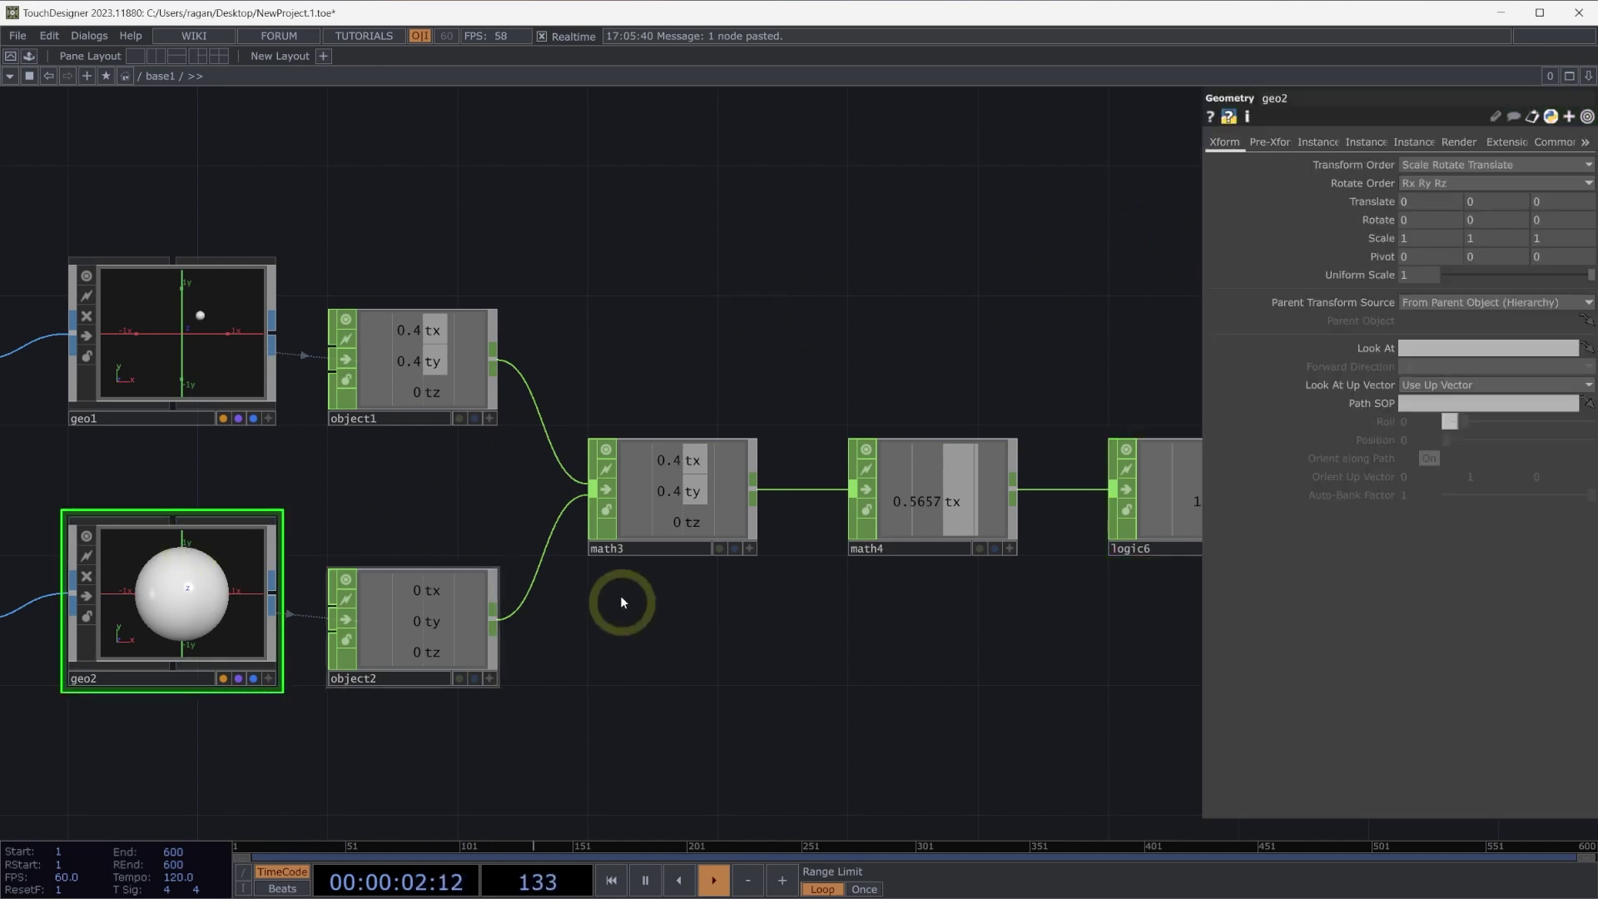
{"action": "left_click_drag", "start_coordinate": [786, 696], "coordinate": [773, 689]}
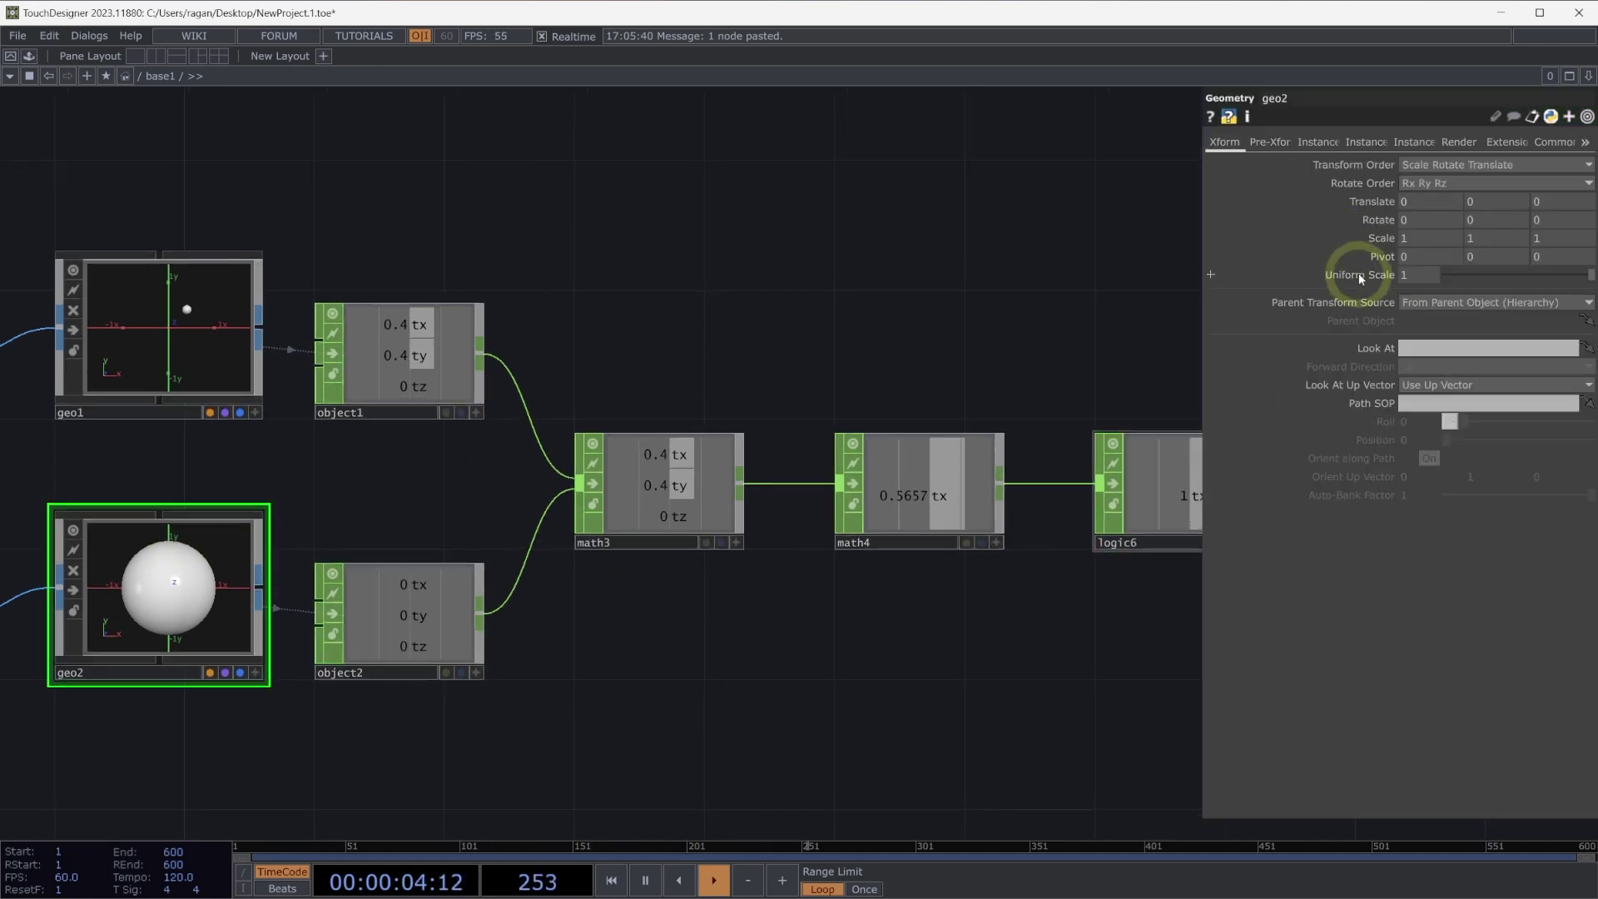
{"action": "left_click", "coordinate": [1140, 489]}
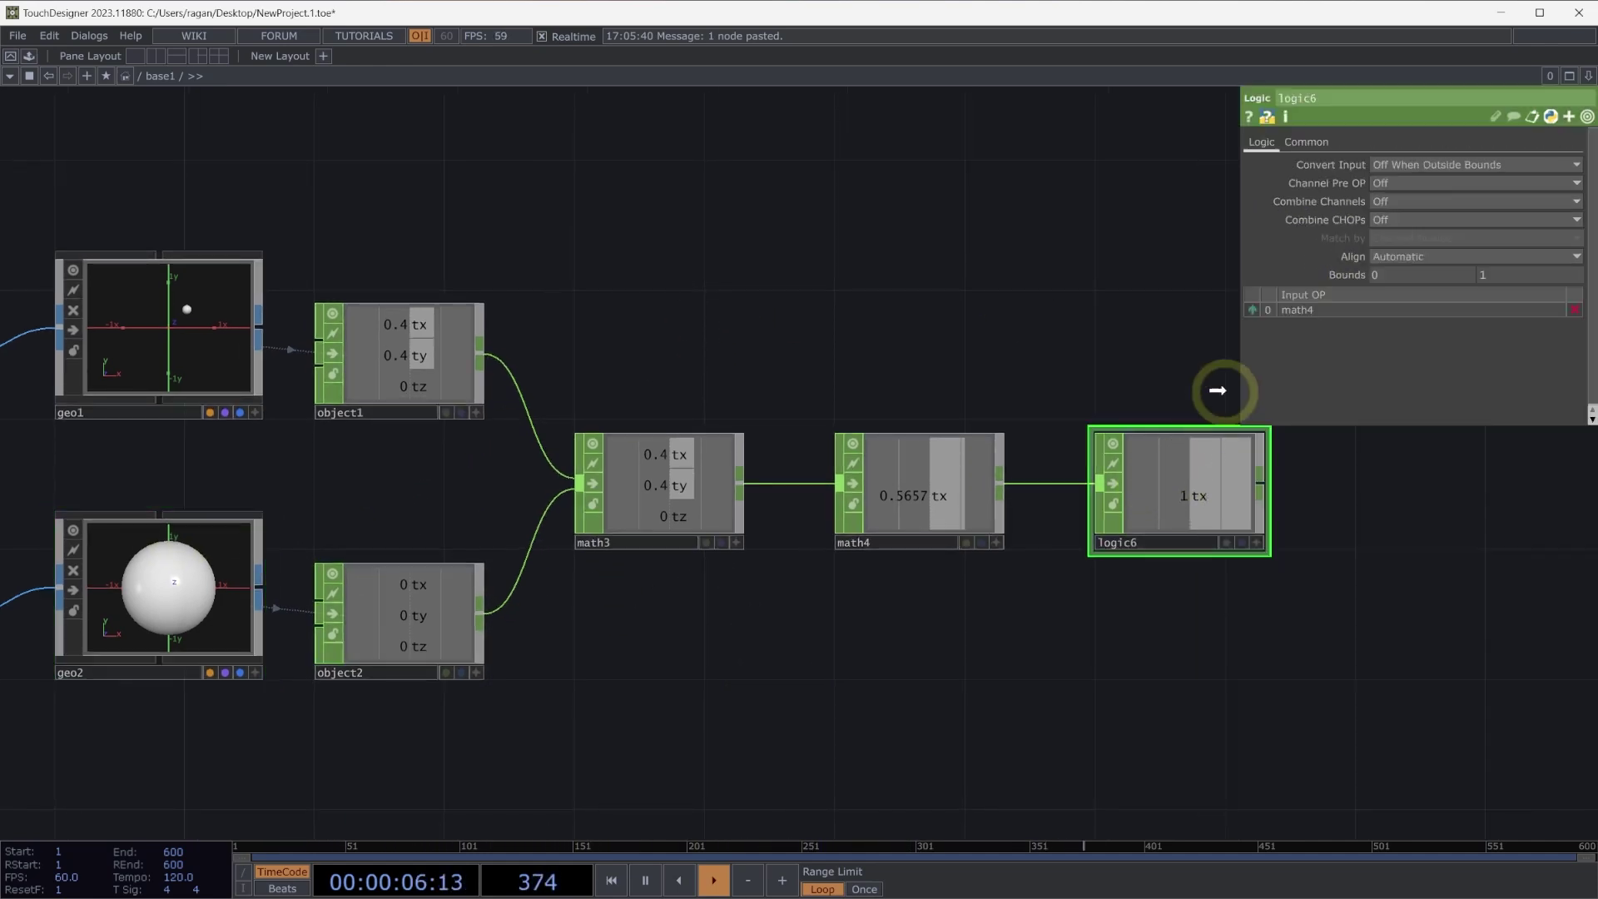
{"action": "left_click_drag", "start_coordinate": [1498, 275], "coordinate": [1501, 276]}
{"action": "left_click", "coordinate": [1510, 267]}
{"action": "left_click", "coordinate": [1342, 275]}
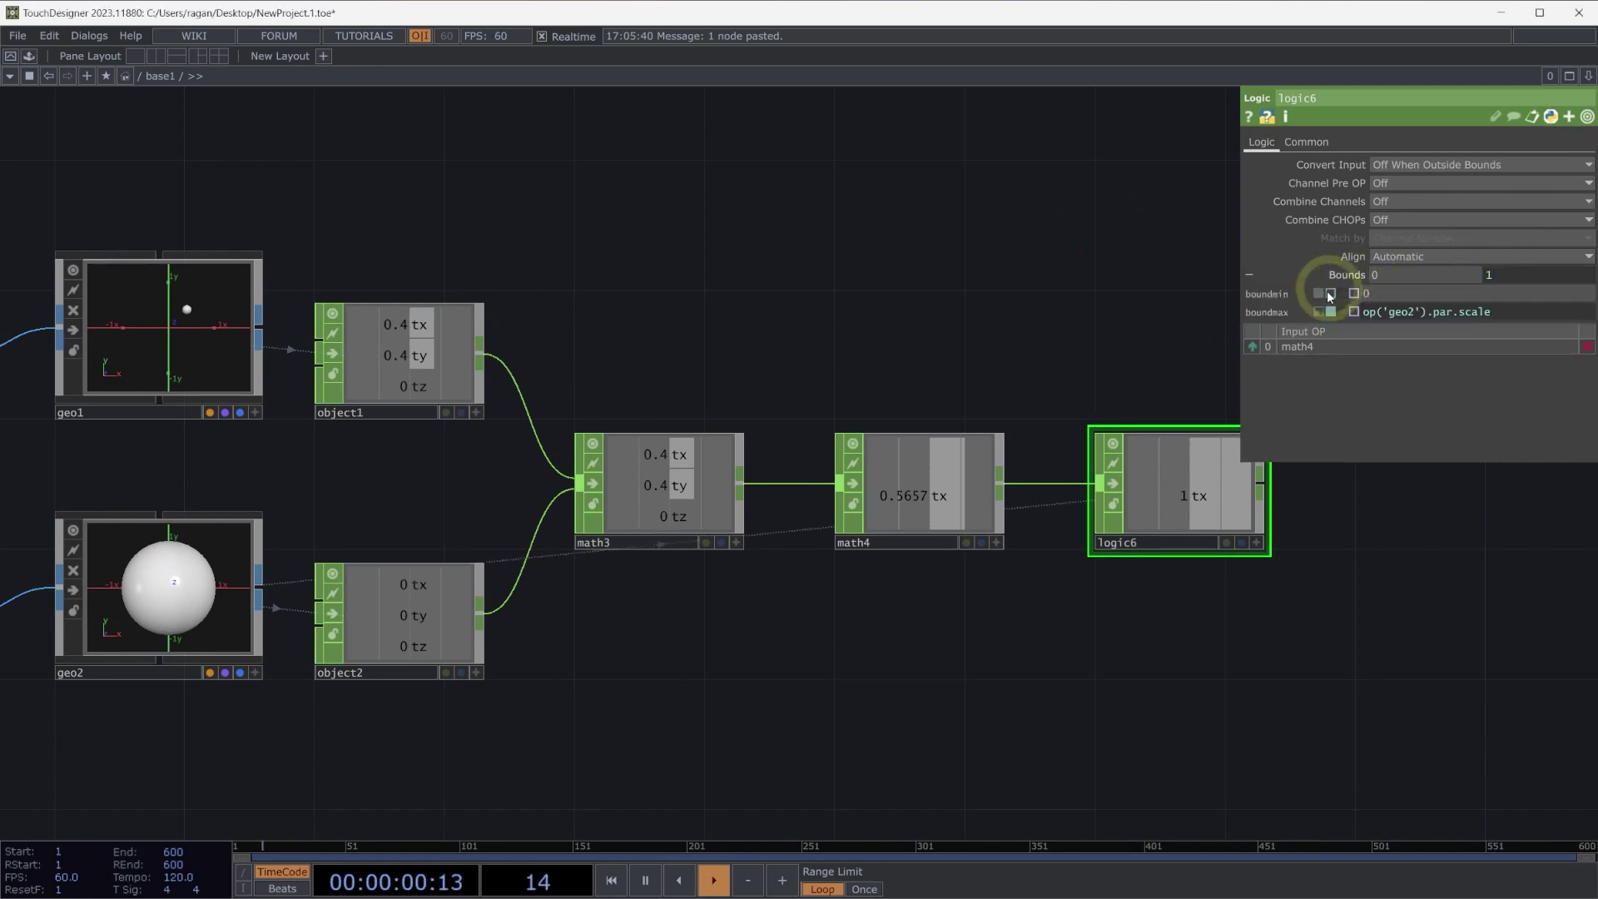
Collapse the Bounds parameter of logic6 and set geo1's X translation to 1.1 to place the small sphere outside the larger one
{"action": "left_click", "coordinate": [1349, 275]}
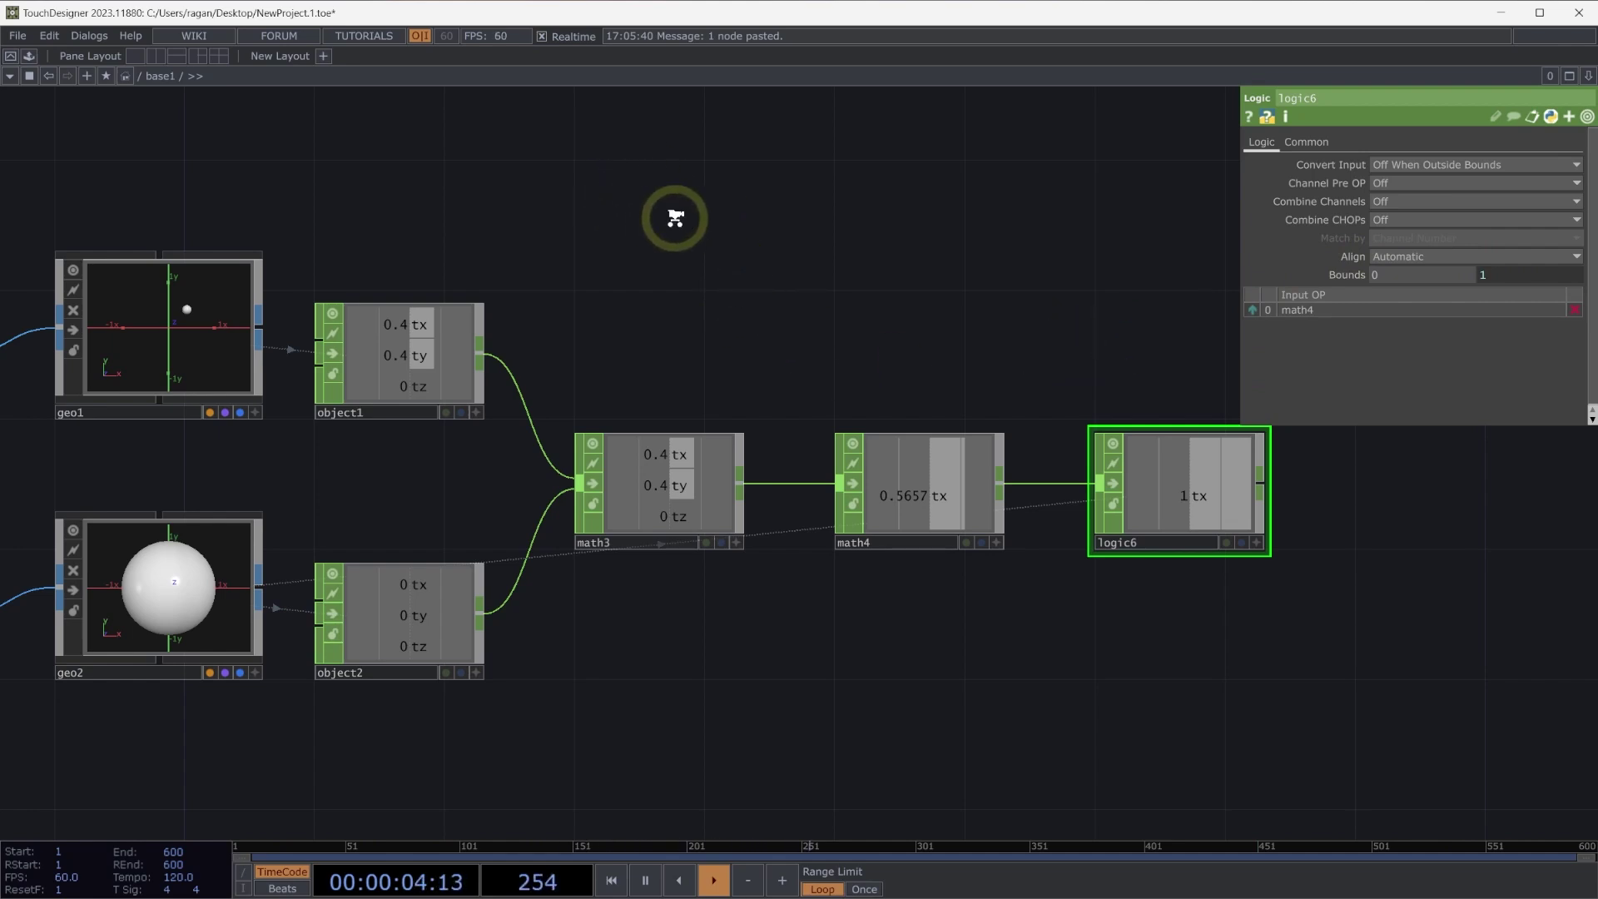
{"action": "scroll", "coordinate": [666, 217], "scroll_direction": "down", "scroll_amount": 3}
{"action": "left_click_drag", "start_coordinate": [708, 262], "coordinate": [754, 308]}
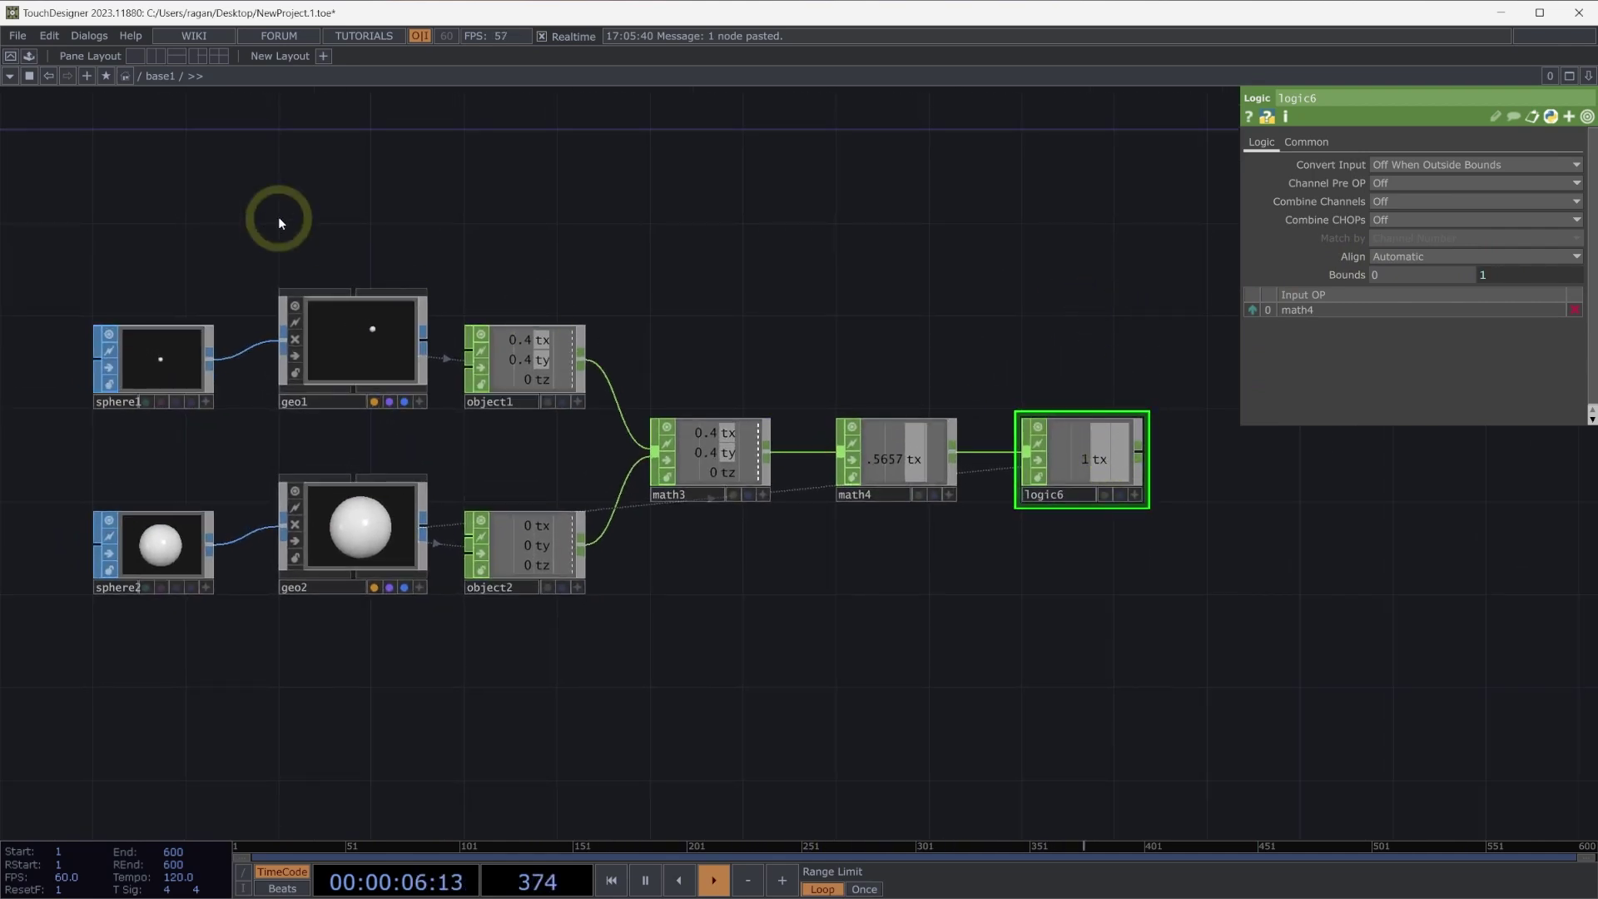
{"action": "left_click", "coordinate": [372, 360]}
{"action": "scroll", "coordinate": [333, 342], "scroll_direction": "up", "scroll_amount": 2}
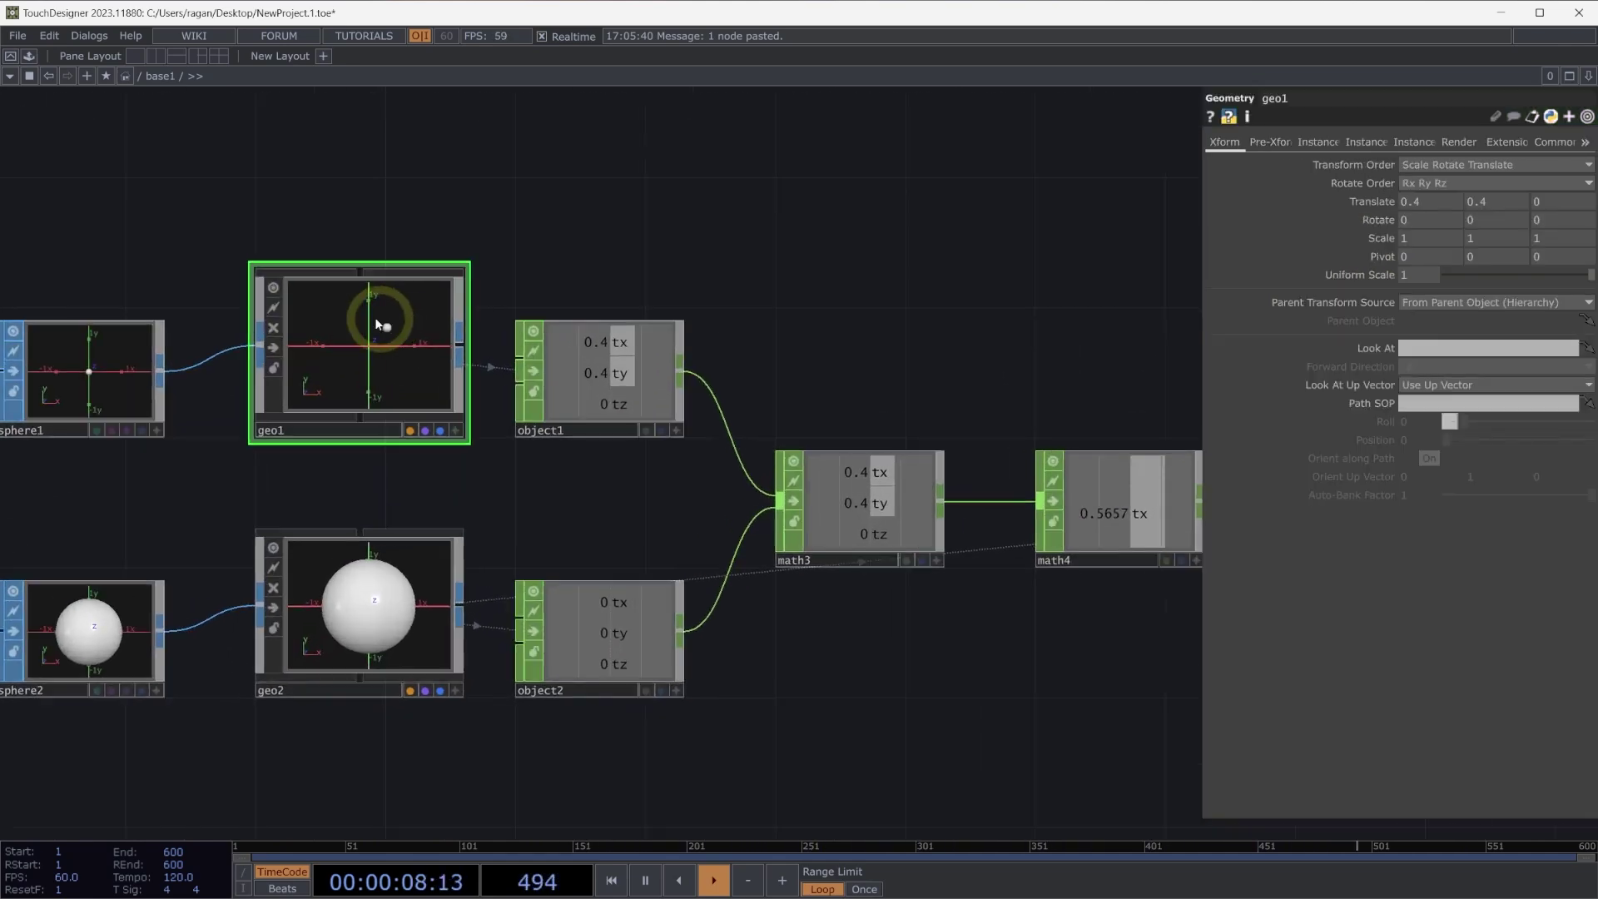
{"action": "left_click", "coordinate": [741, 352]}
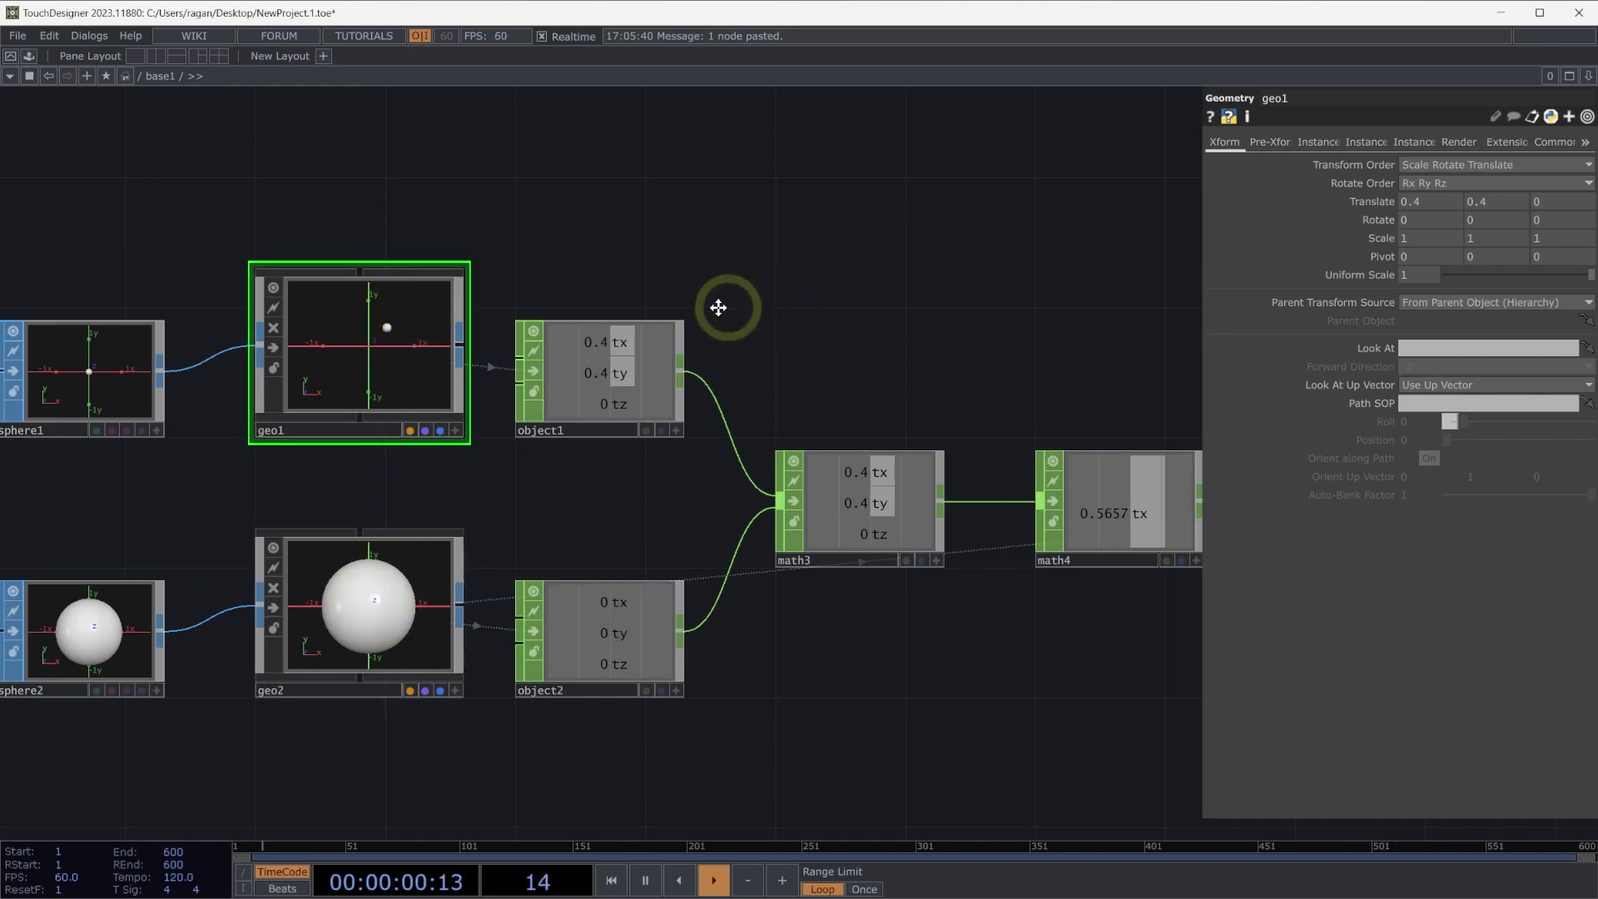
{"action": "left_click_drag", "start_coordinate": [709, 309], "coordinate": [602, 312]}
{"action": "scroll", "coordinate": [675, 262], "scroll_direction": "down", "scroll_amount": 3}
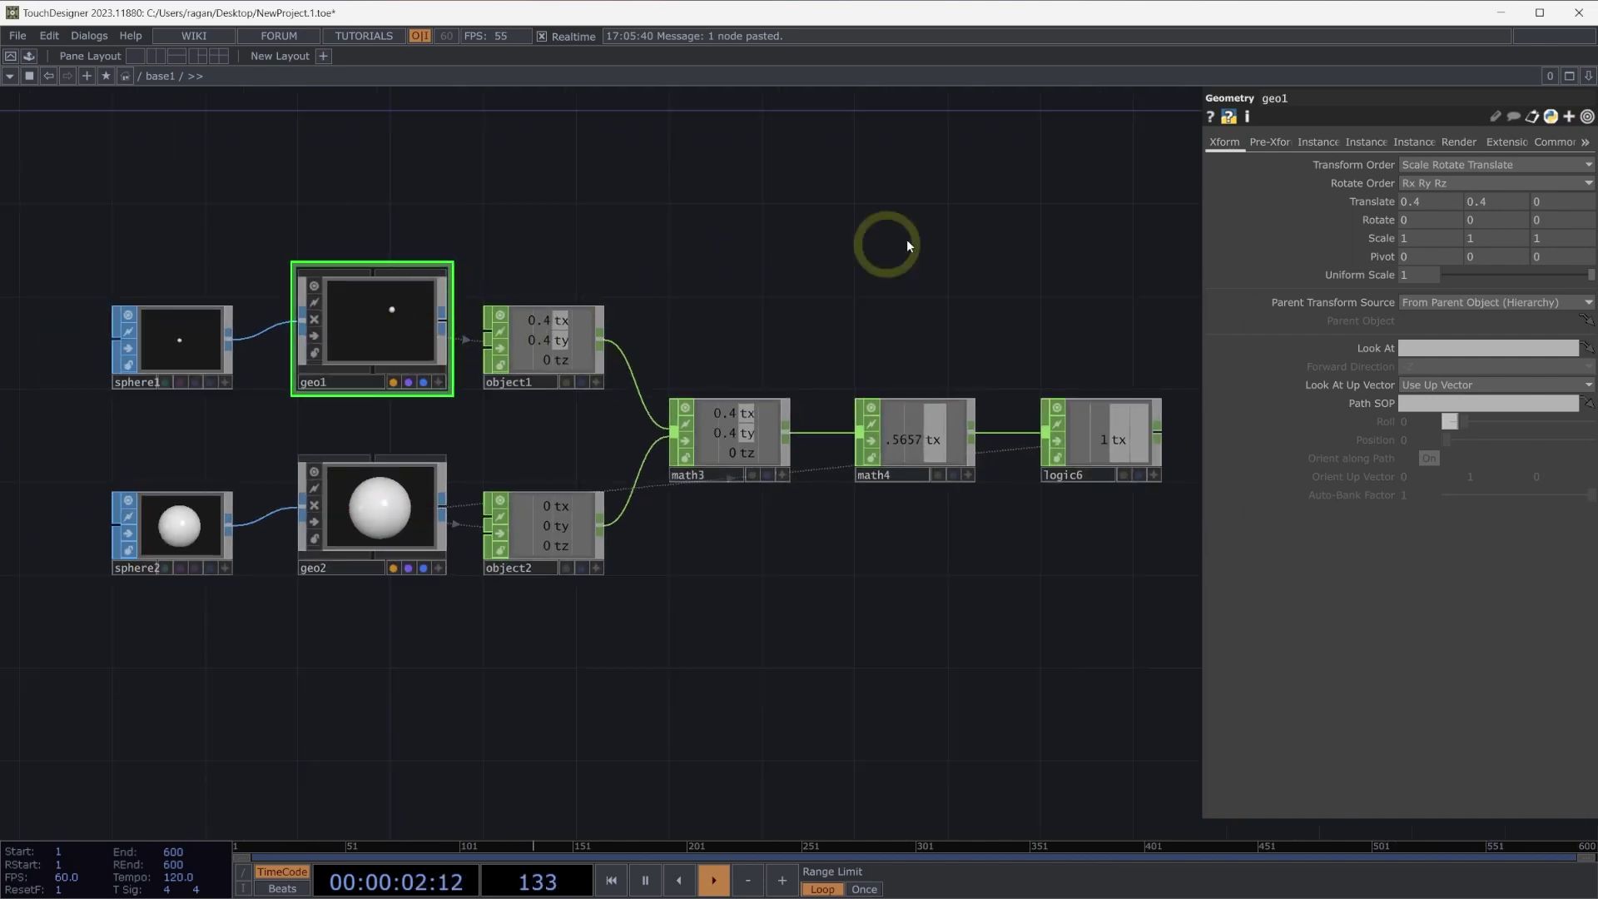
{"action": "middle_click_drag", "start_coordinate": [1427, 204], "coordinate": [1593, 208]}
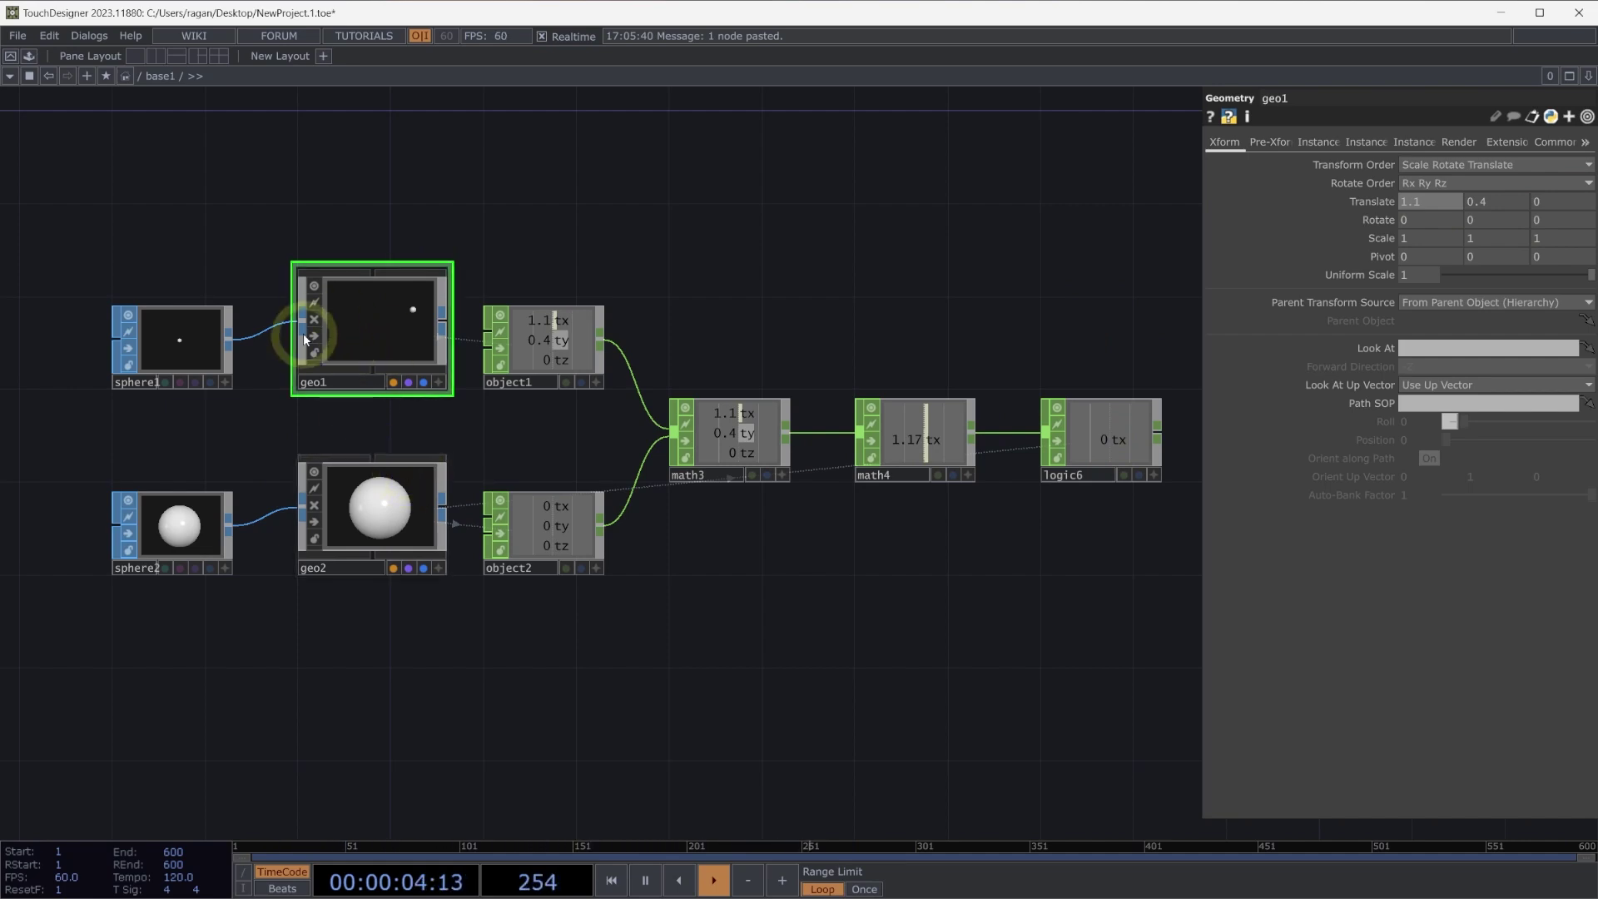
{"action": "left_click_drag", "start_coordinate": [464, 463], "coordinate": [455, 530]}
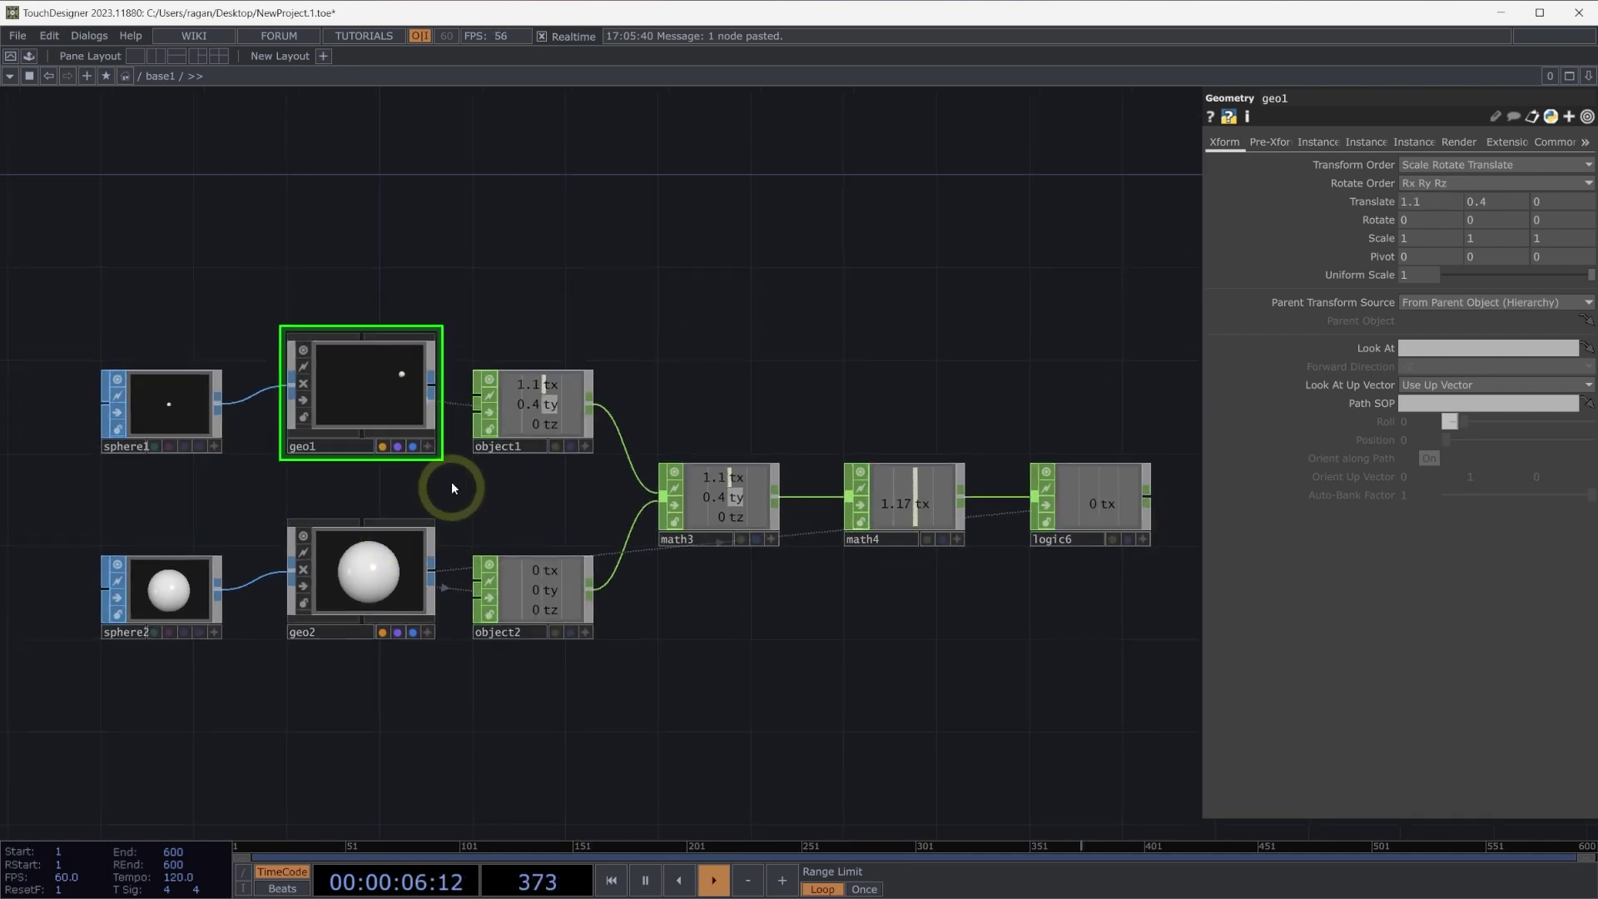